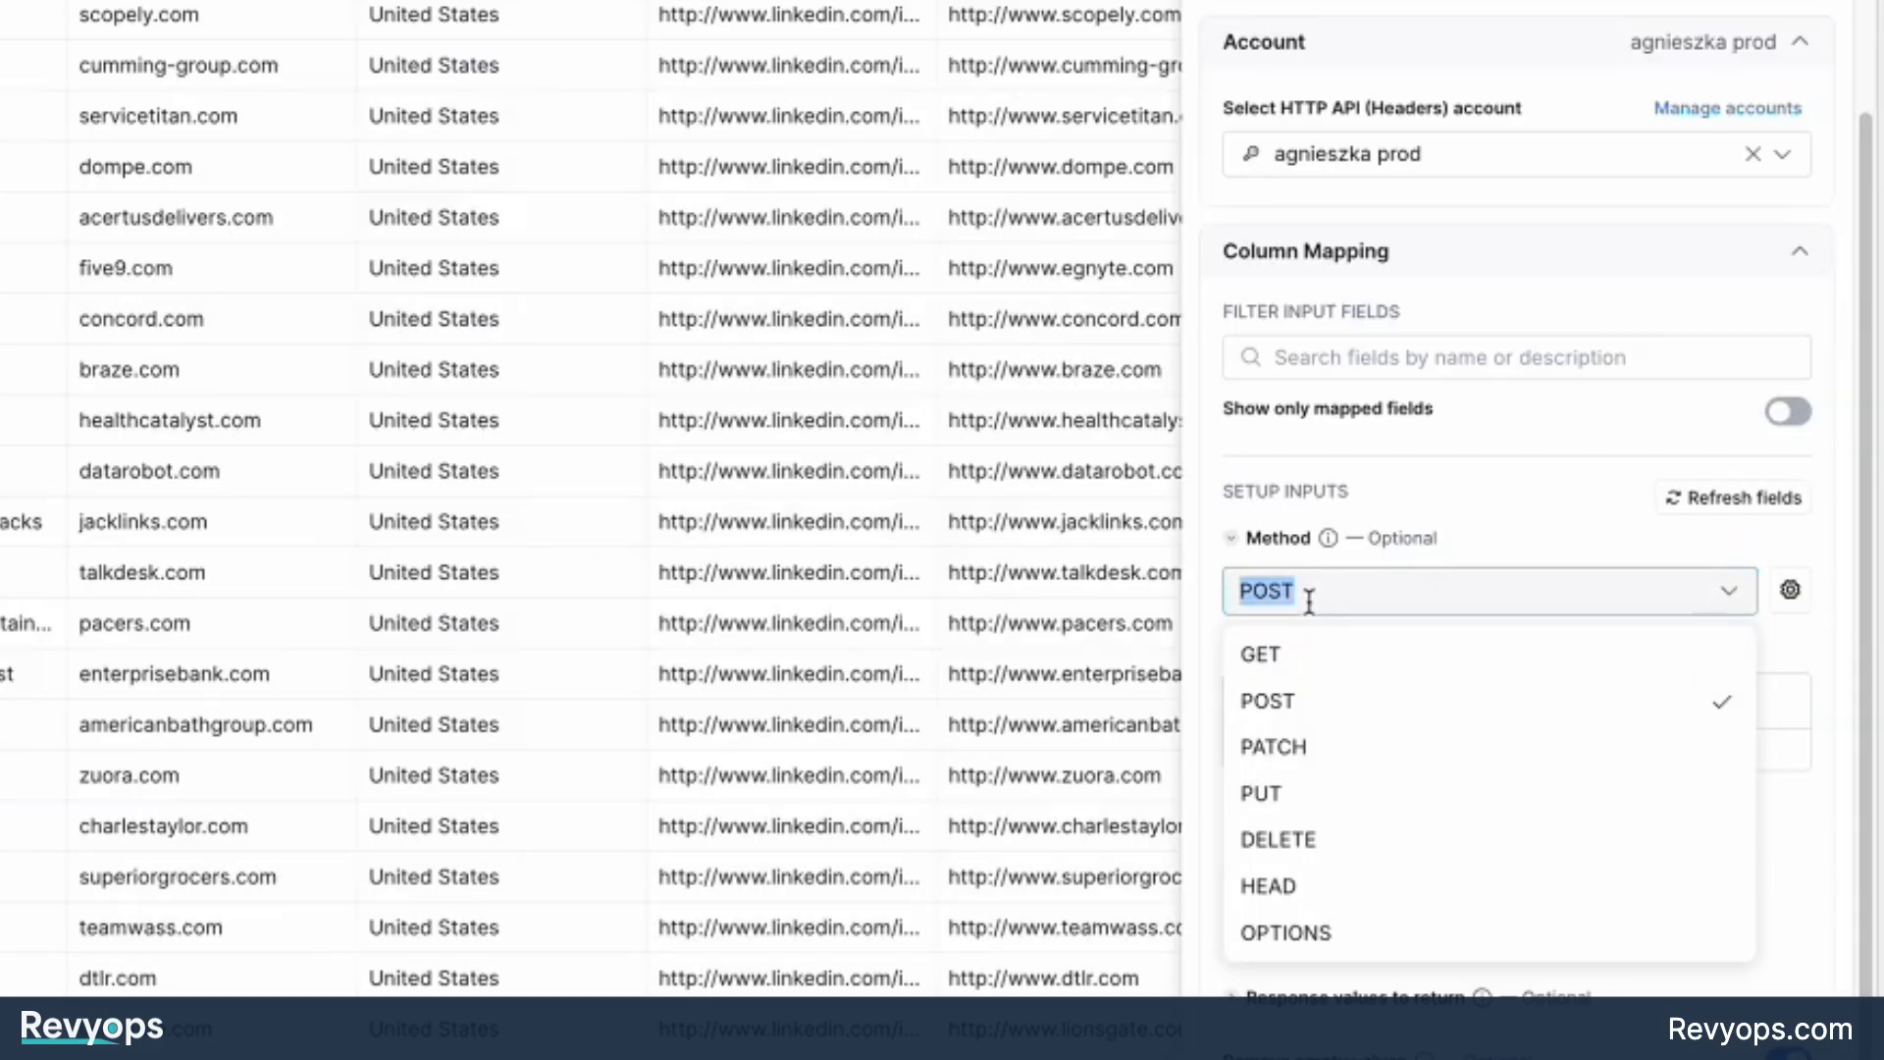
{"action": "left_click", "coordinate": [1298, 699]}
{"action": "left_click", "coordinate": [1299, 678]}
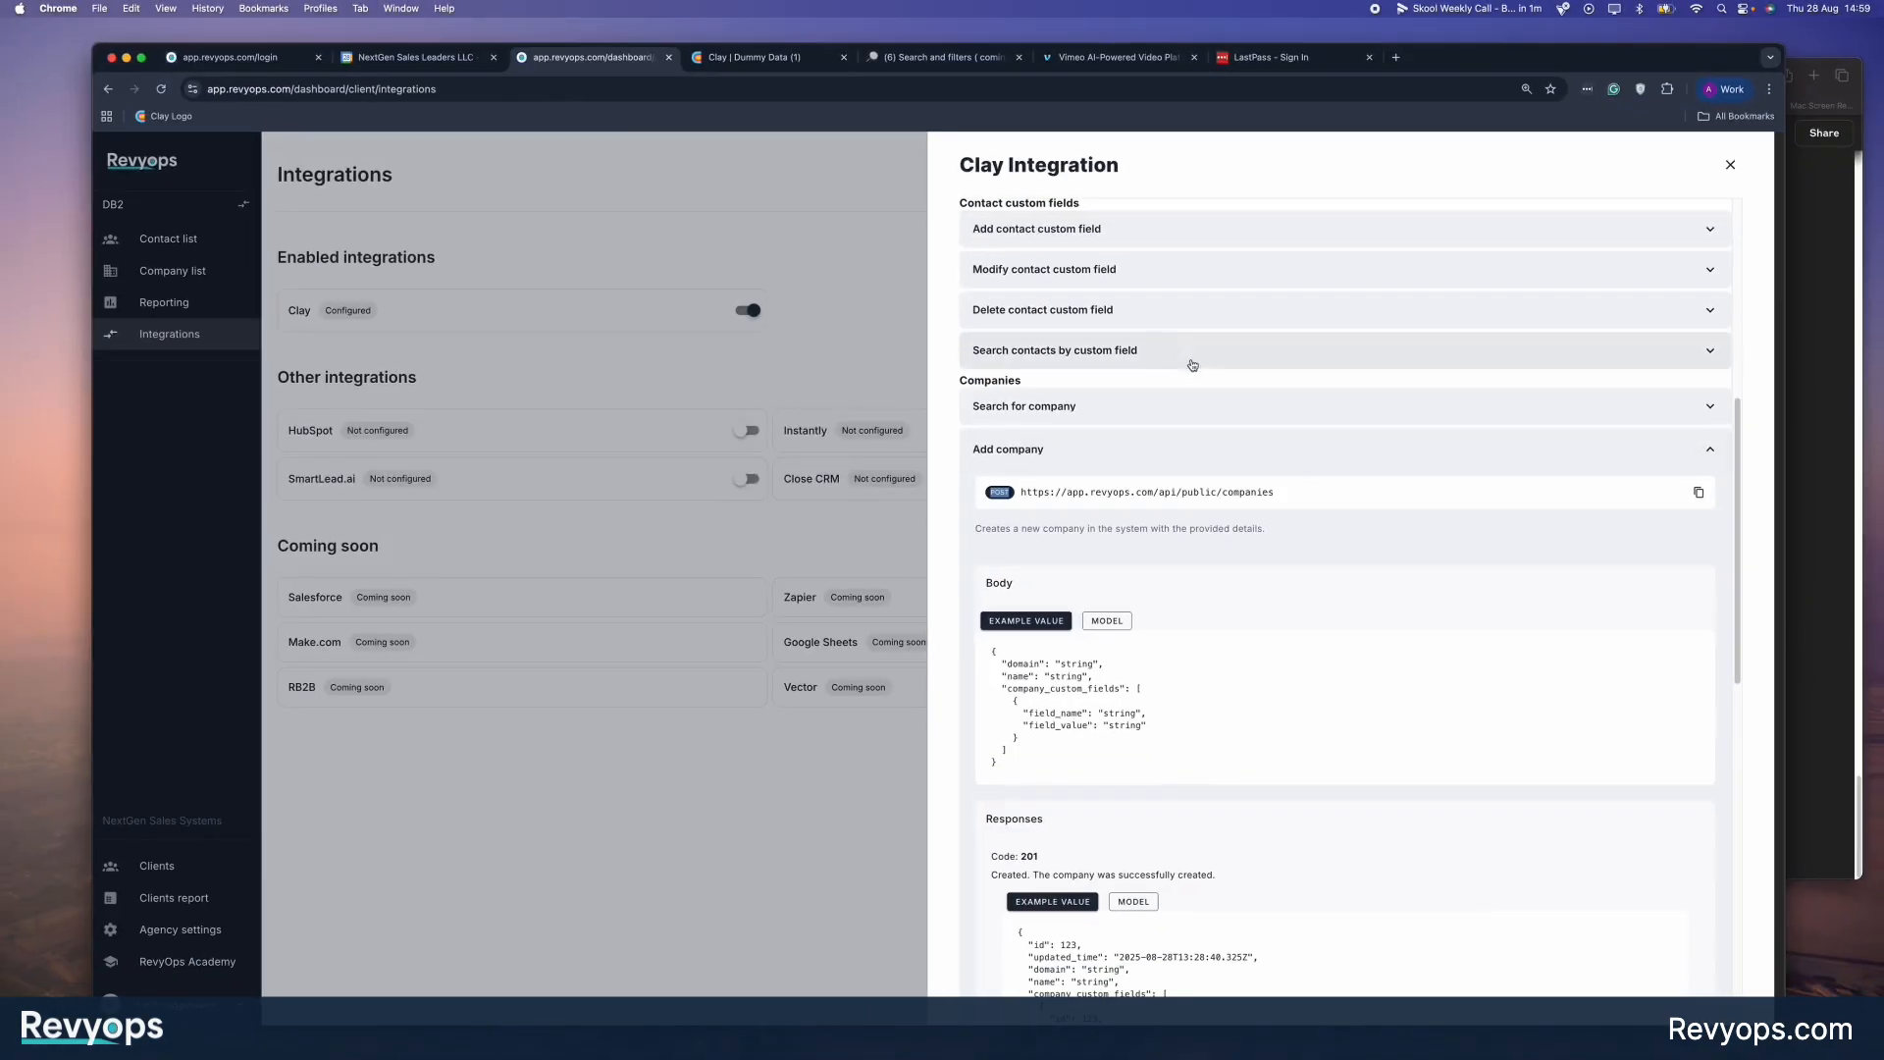
{"action": "left_click_drag", "start_coordinate": [1021, 491], "coordinate": [1274, 494]}
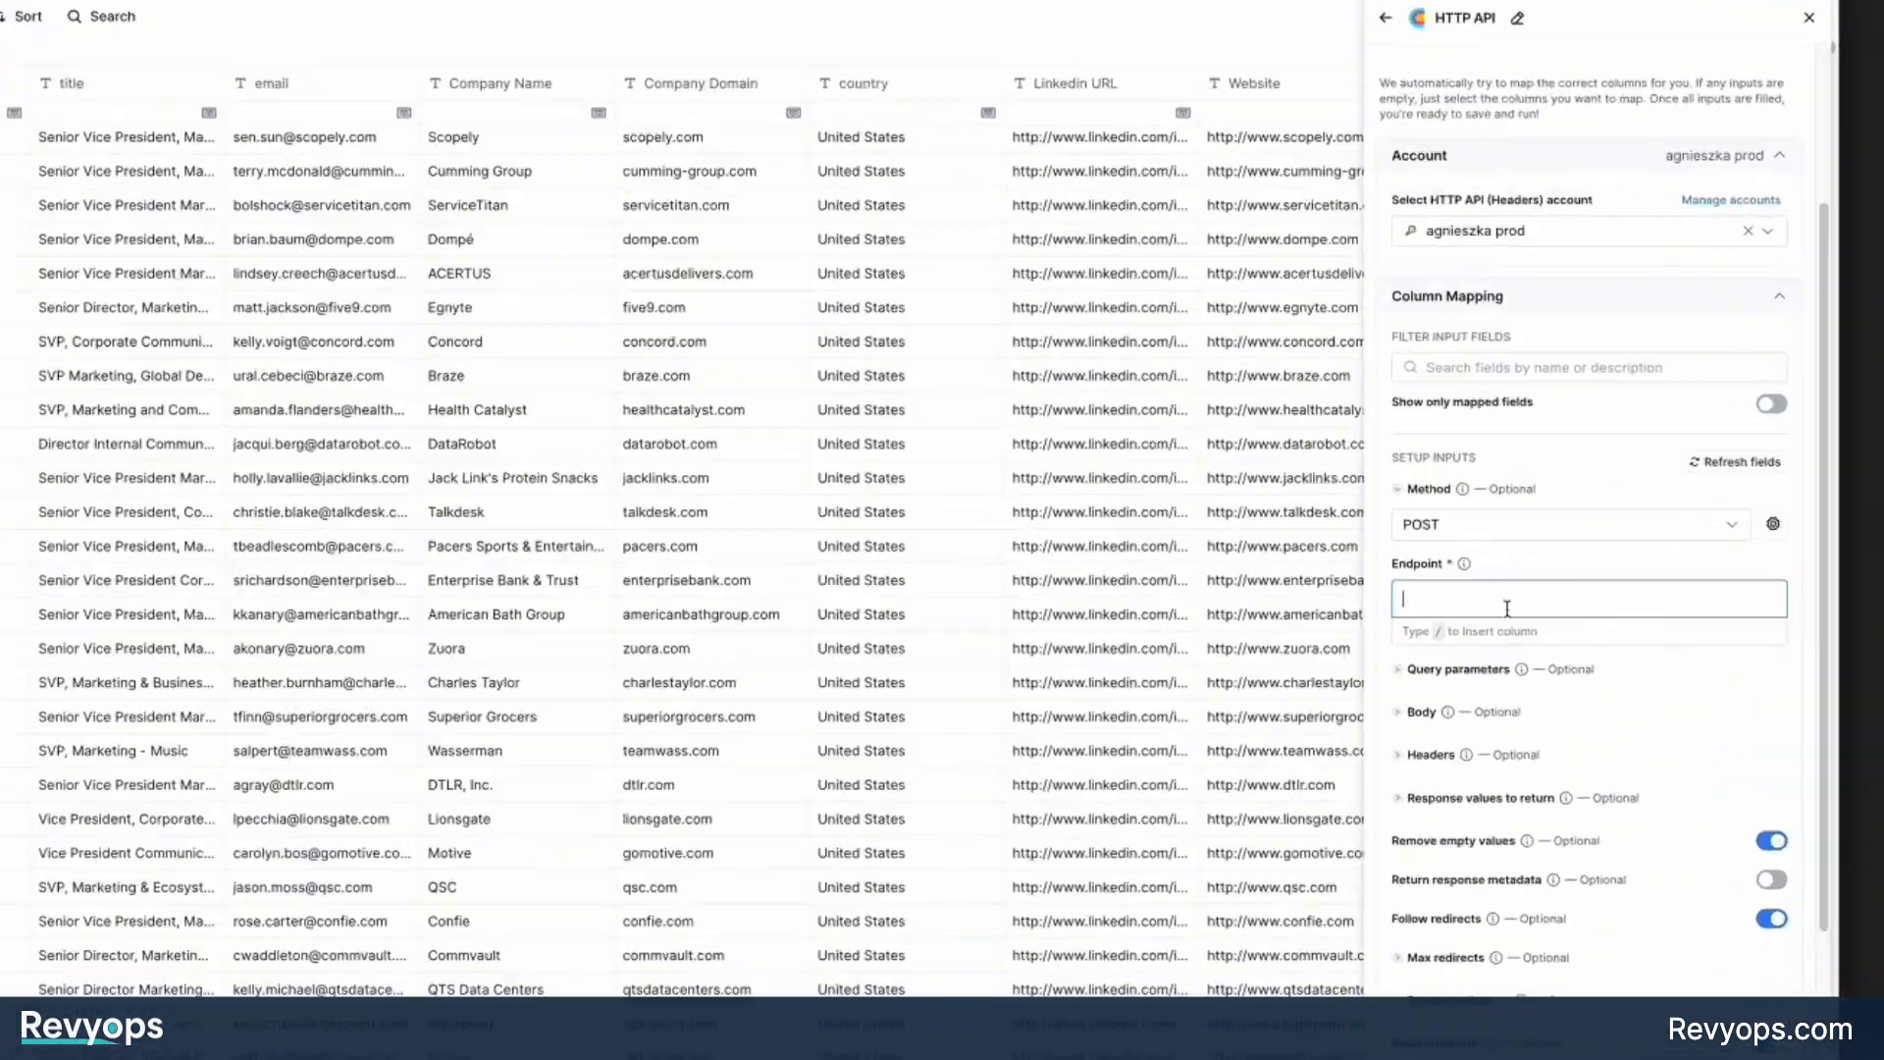
{"action": "type", "text": "https://app.revyops.com/api/public/companies"}
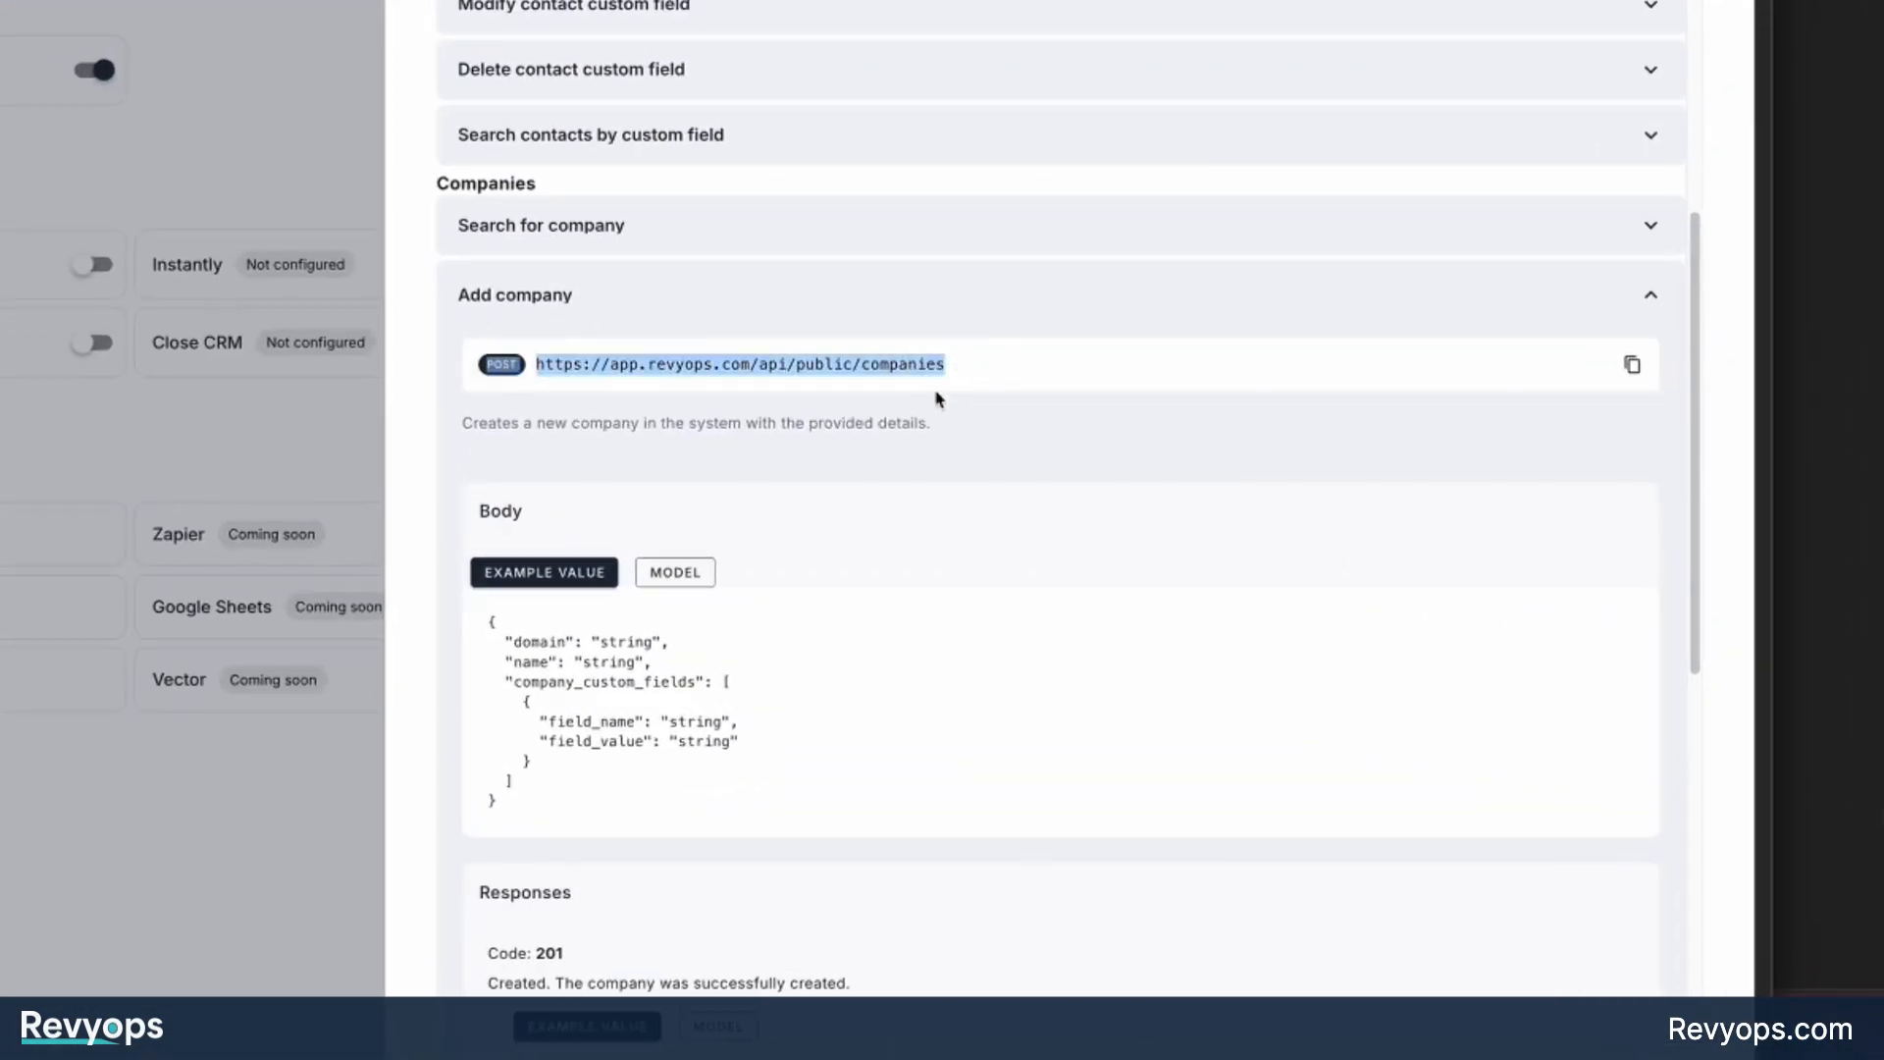
Compare the Body section of the Add company endpoint with the Parameters section of Search for company in the RevyOps Clay Integration documentation.
{"action": "left_click", "coordinate": [545, 363]}
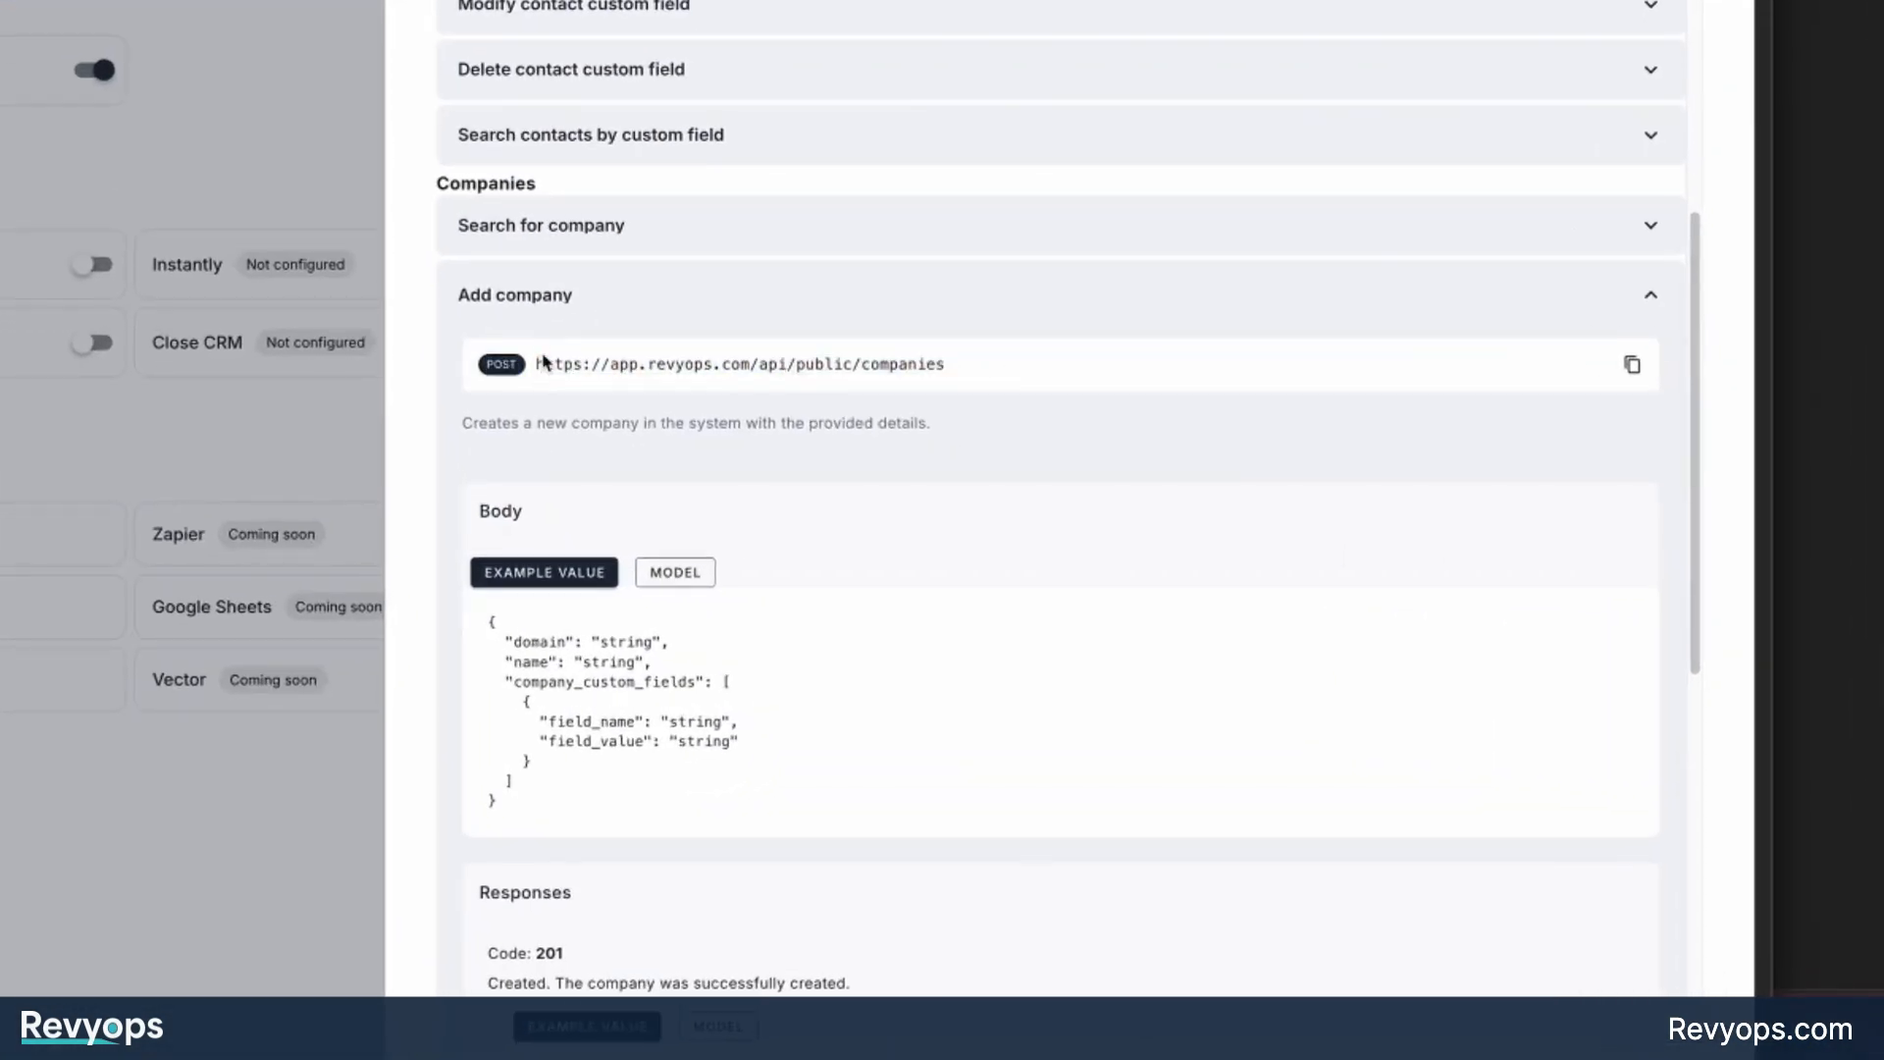
{"action": "double_click", "coordinate": [512, 514]}
{"action": "left_click_drag", "start_coordinate": [554, 783], "coordinate": [486, 523]}
{"action": "left_click", "coordinate": [486, 522]}
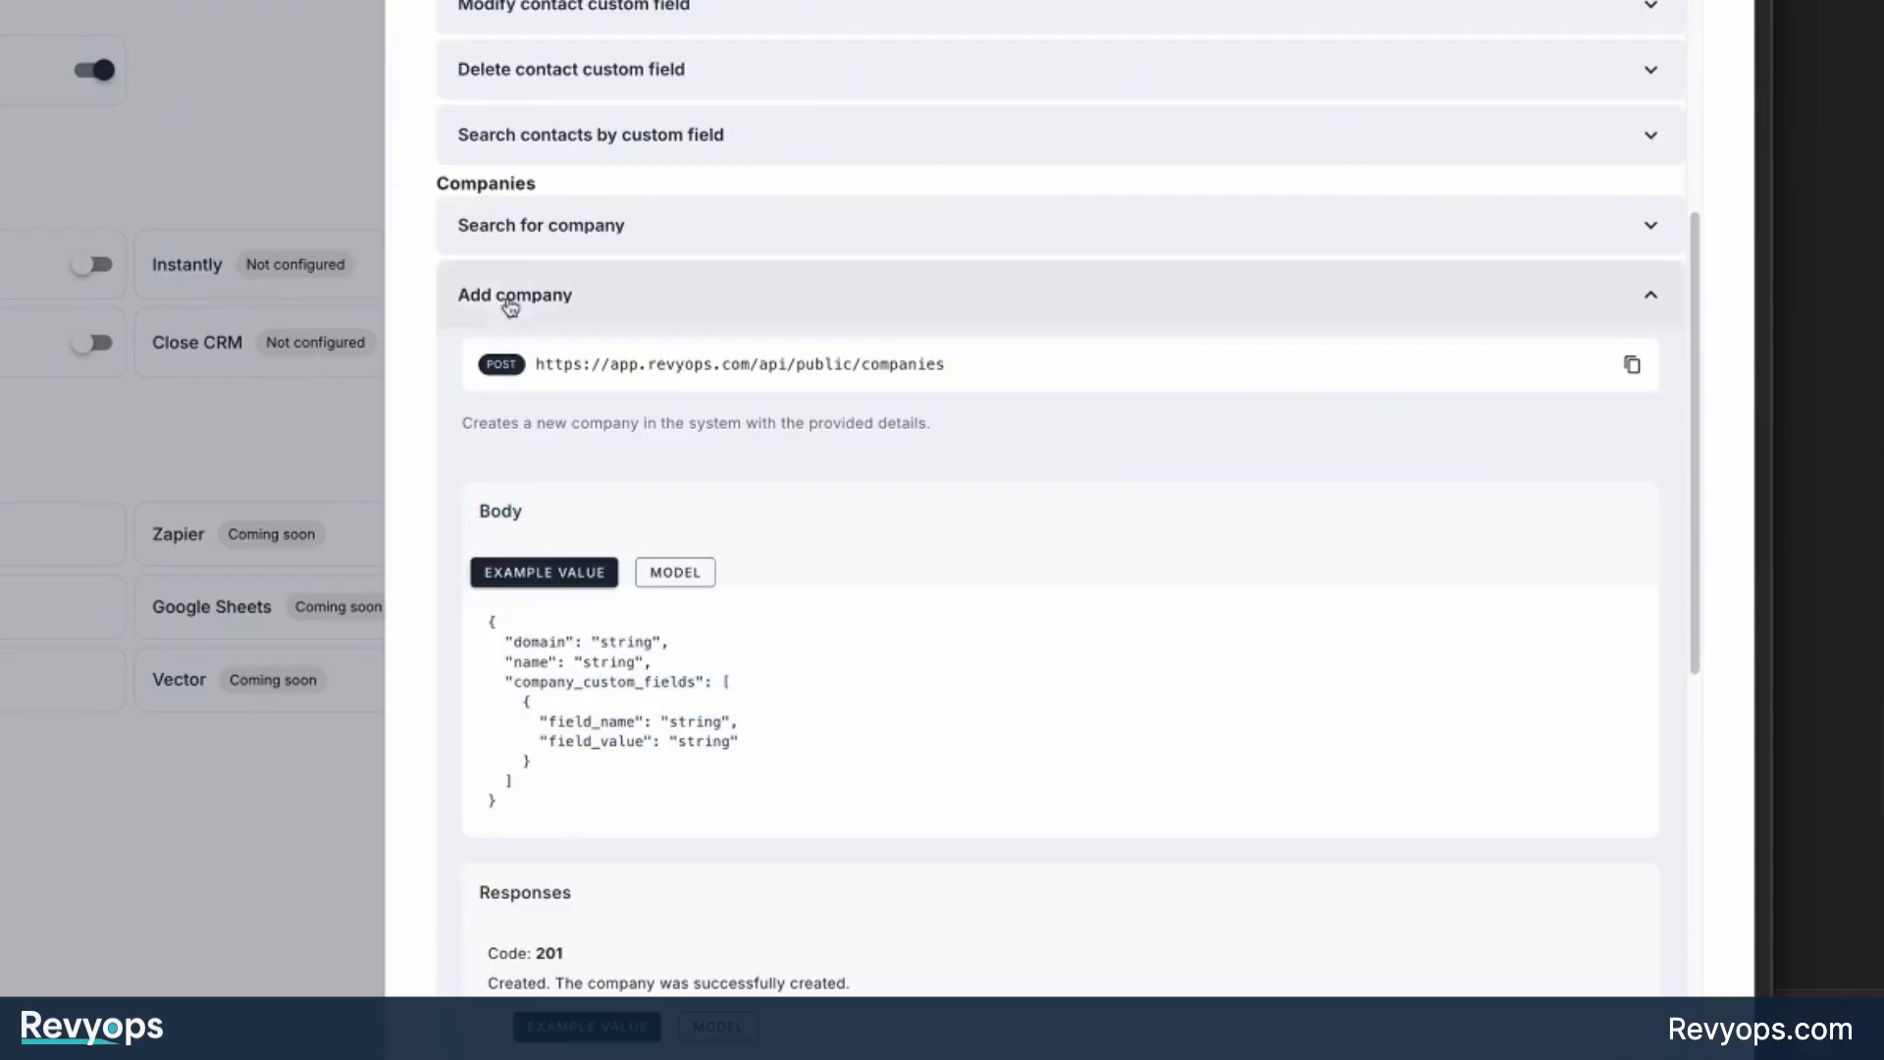
{"action": "left_click", "coordinate": [517, 233]}
{"action": "double_click", "coordinate": [555, 443]}
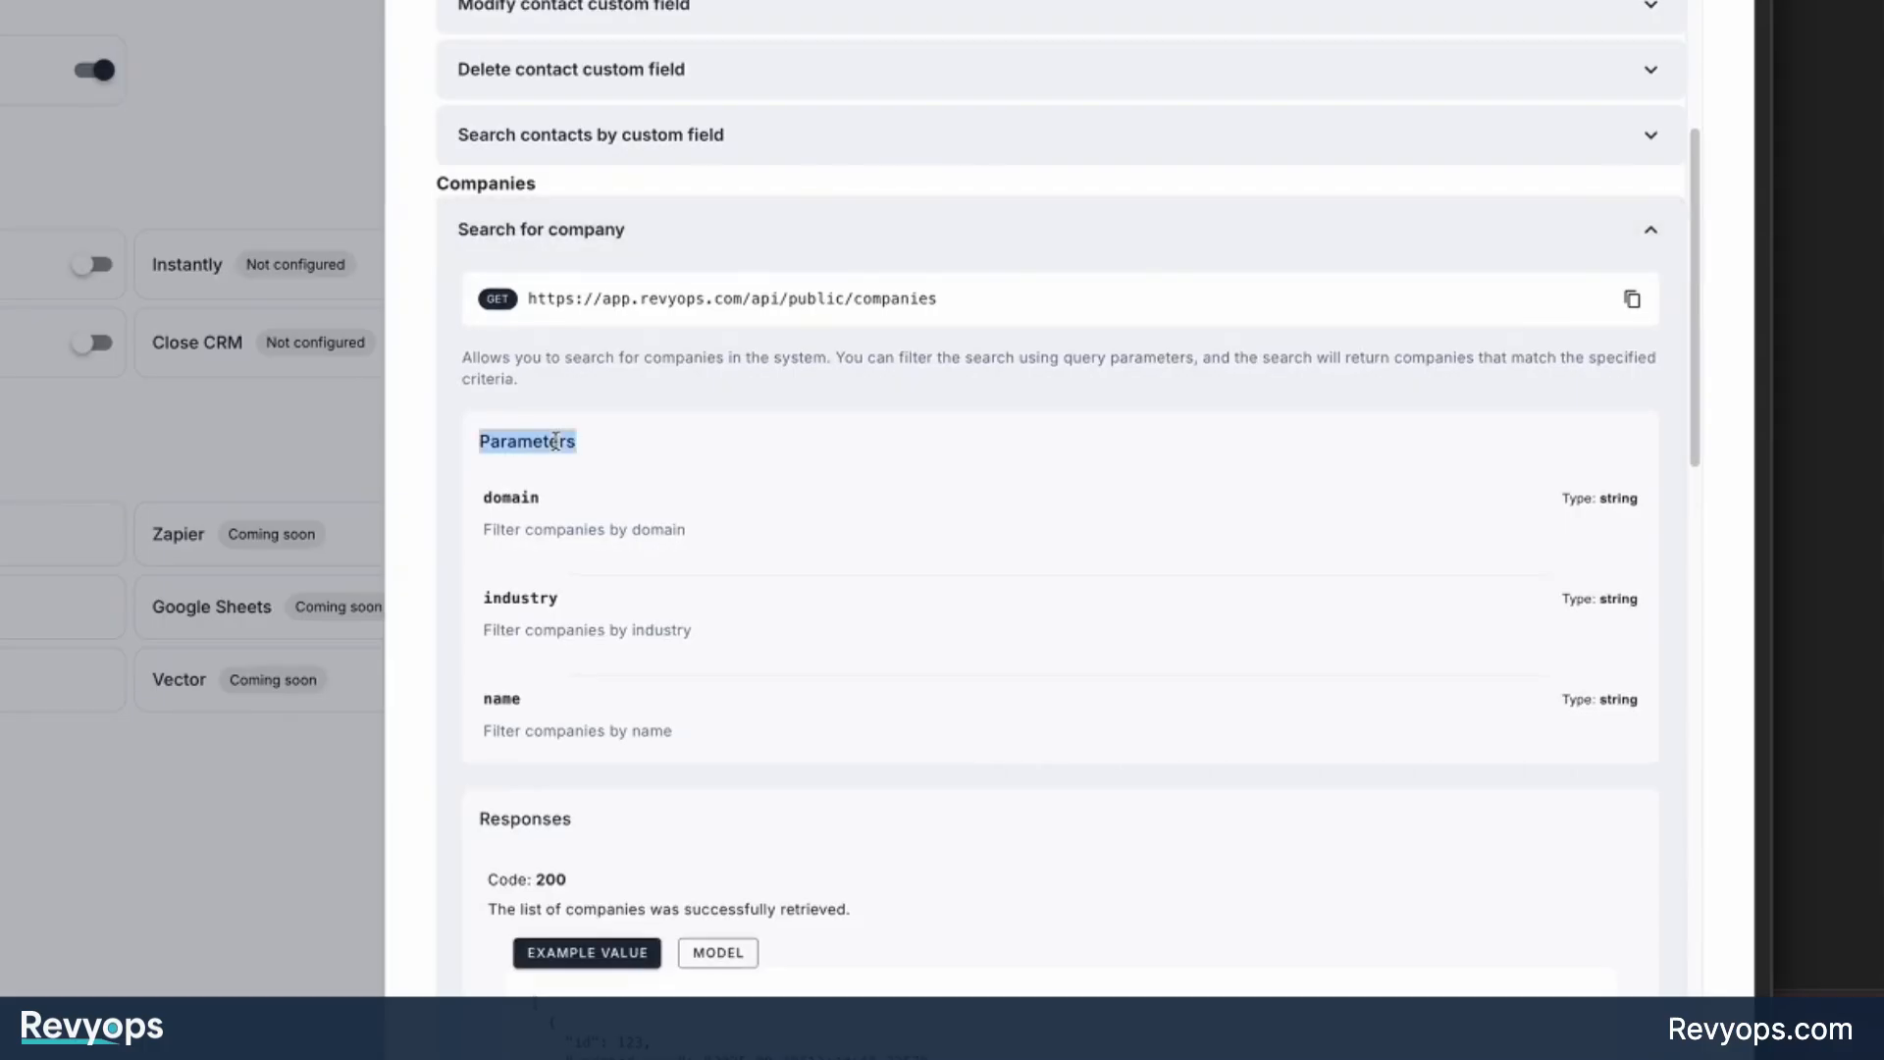
{"action": "left_click", "coordinate": [539, 245]}
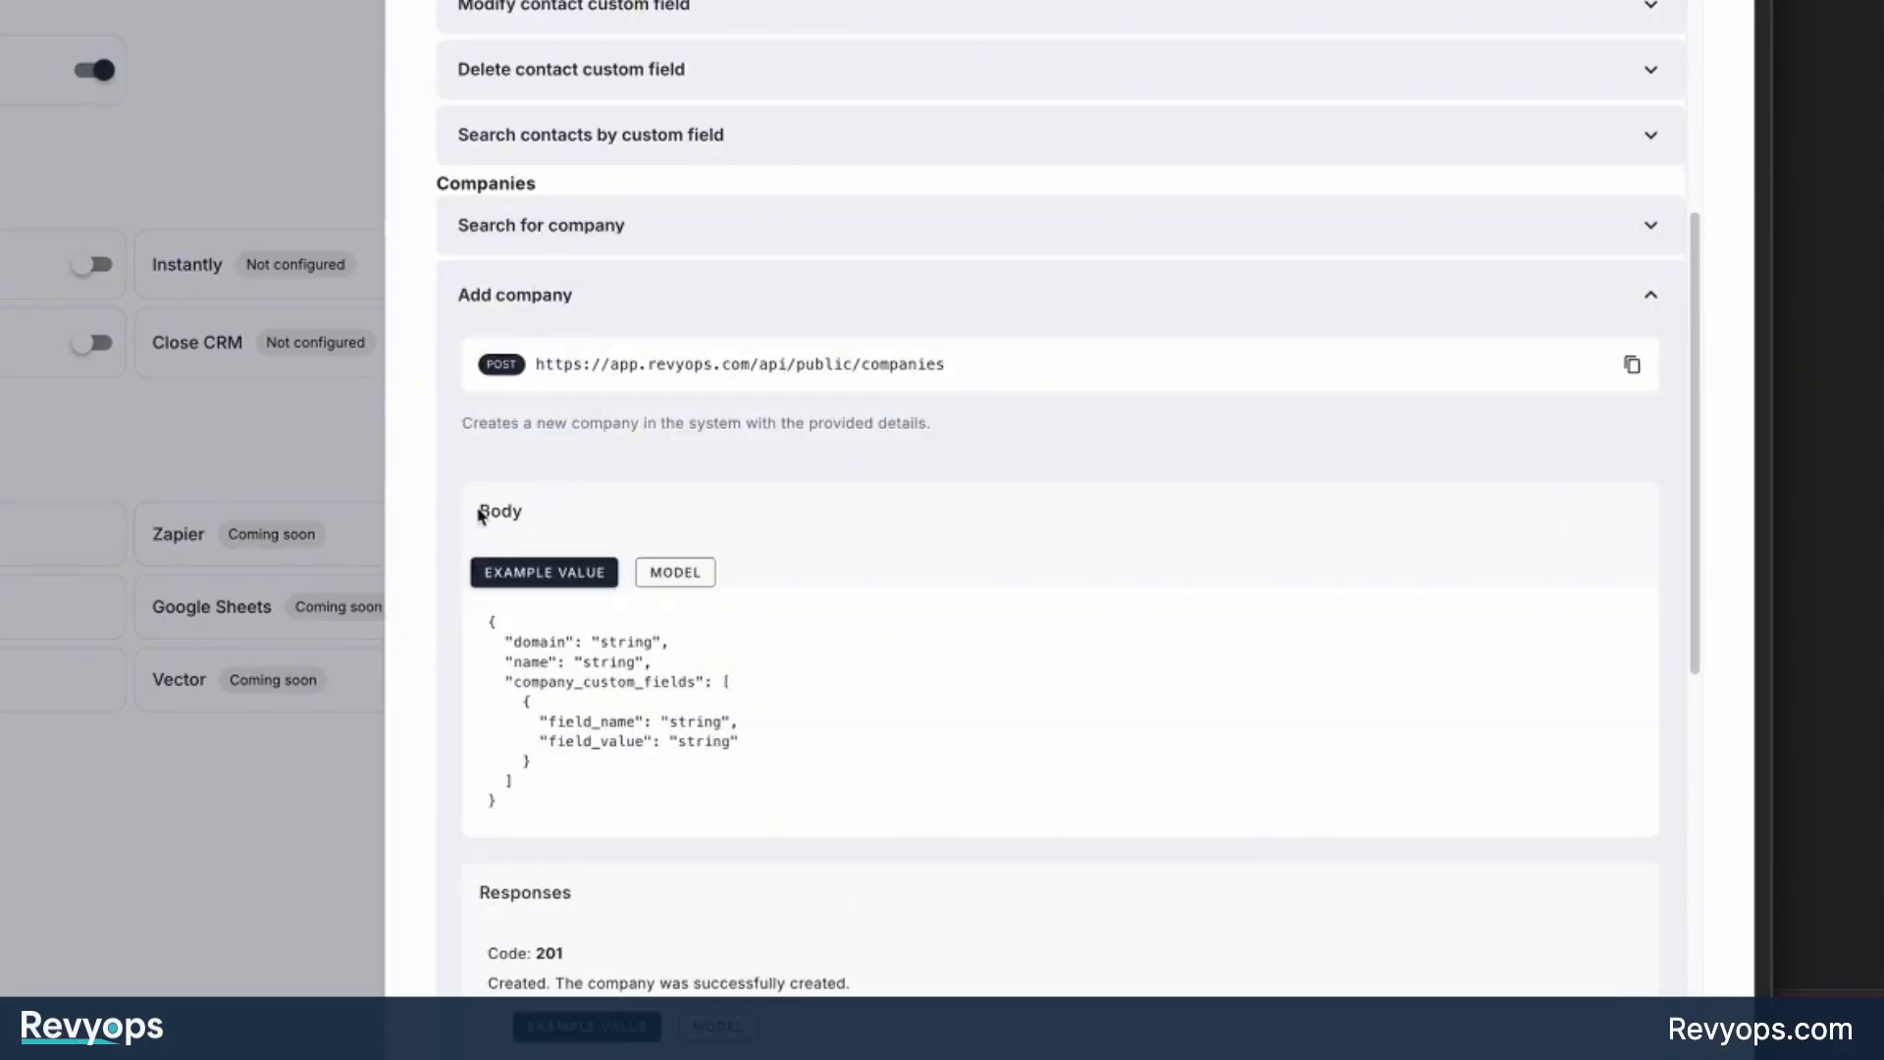
{"action": "mouse_move", "coordinate": [481, 515]}
{"action": "left_mouse_down"}
{"action": "mouse_move", "coordinate": [530, 521]}
{"action": "mouse_move", "coordinate": [478, 512]}
{"action": "left_mouse_up"}
{"action": "left_click", "coordinate": [533, 524]}
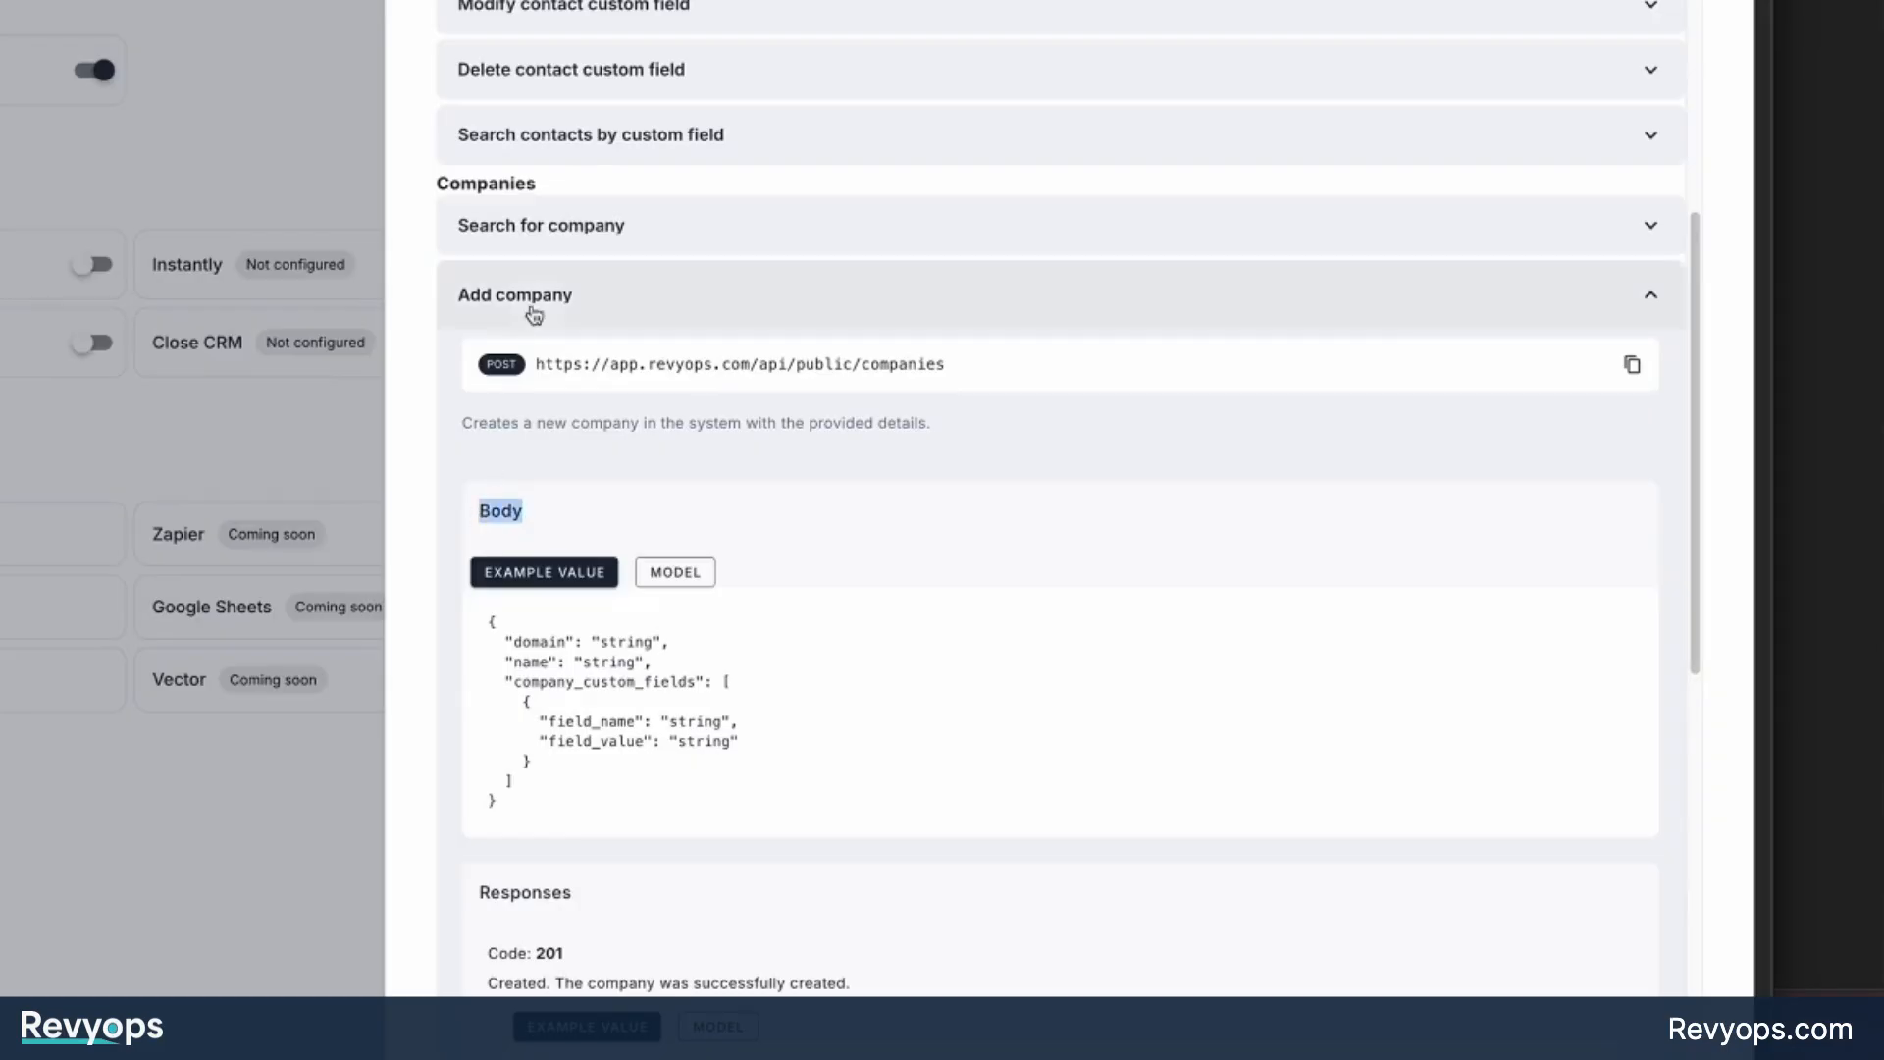
Inspect the Body input of the HTTP API column in Clay, and reopen the Search for company documentation in RevyOps to examine its request details.
{"action": "key", "text": "ctrl+Tab"}
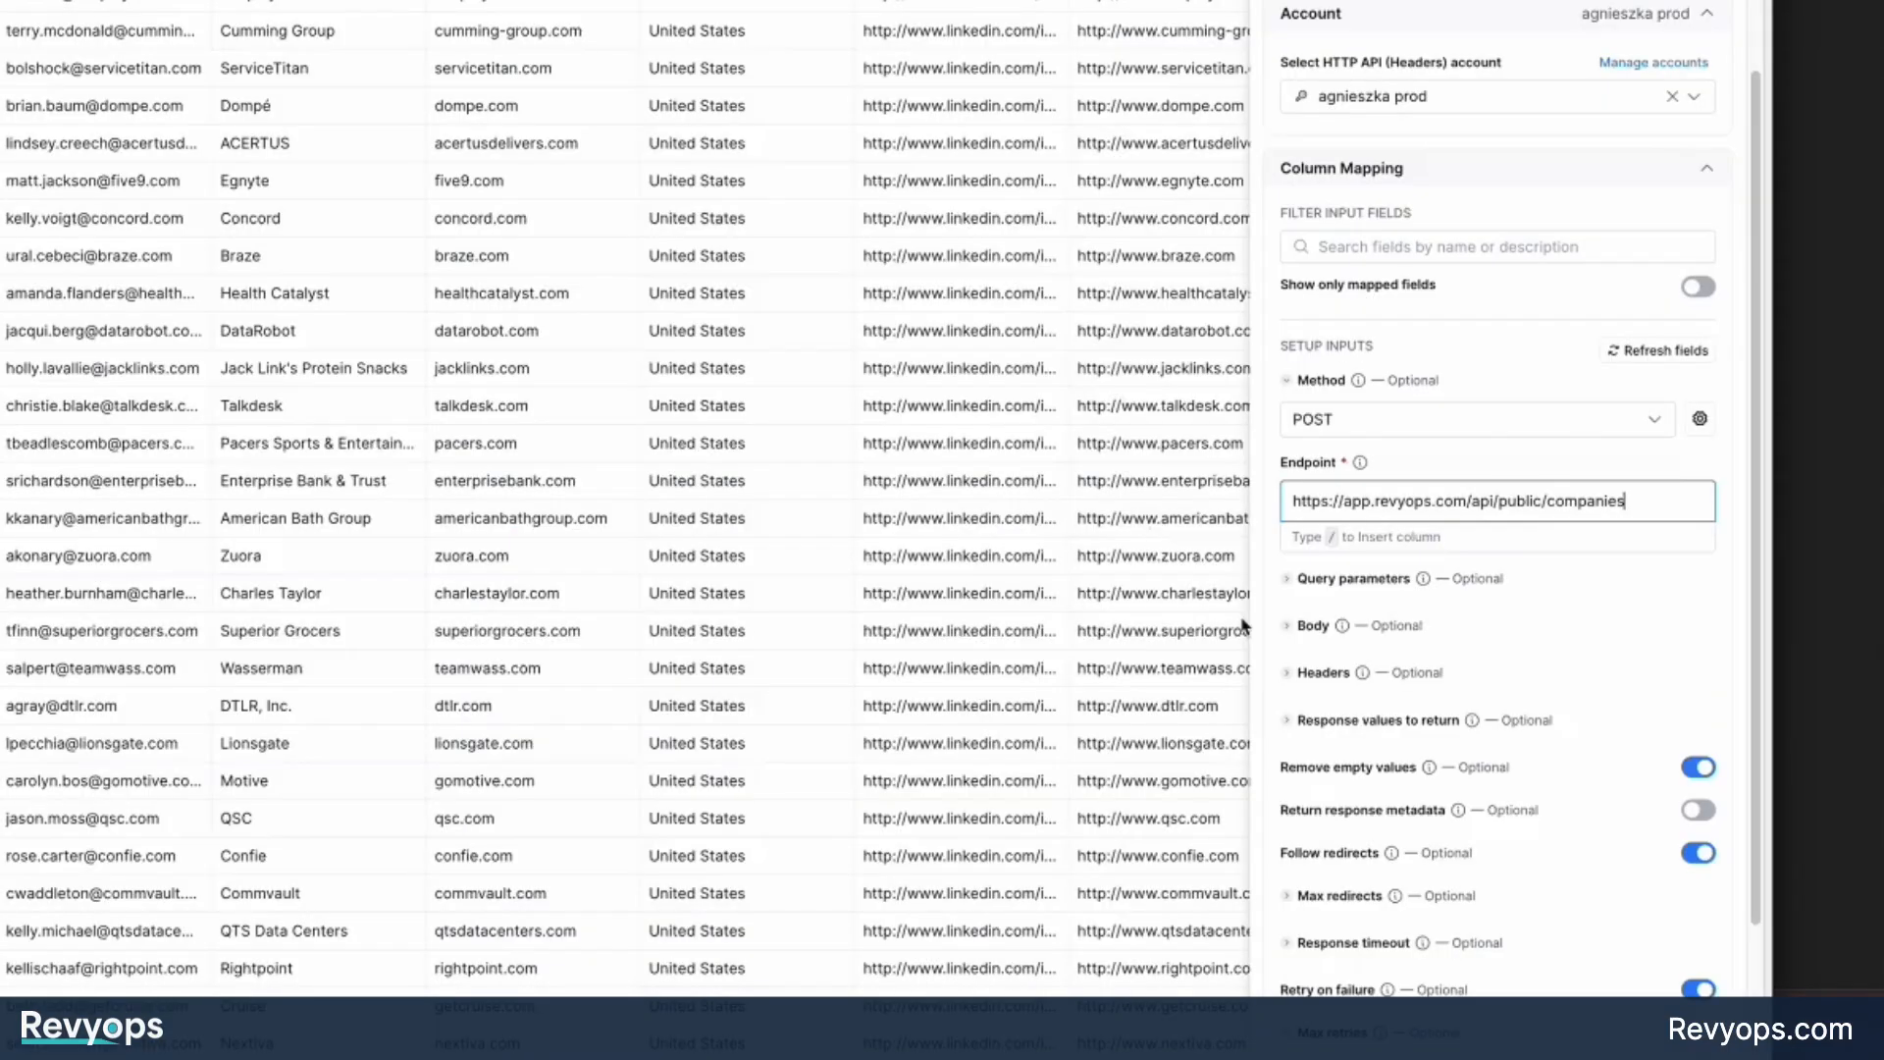
{"action": "left_click", "coordinate": [1314, 628]}
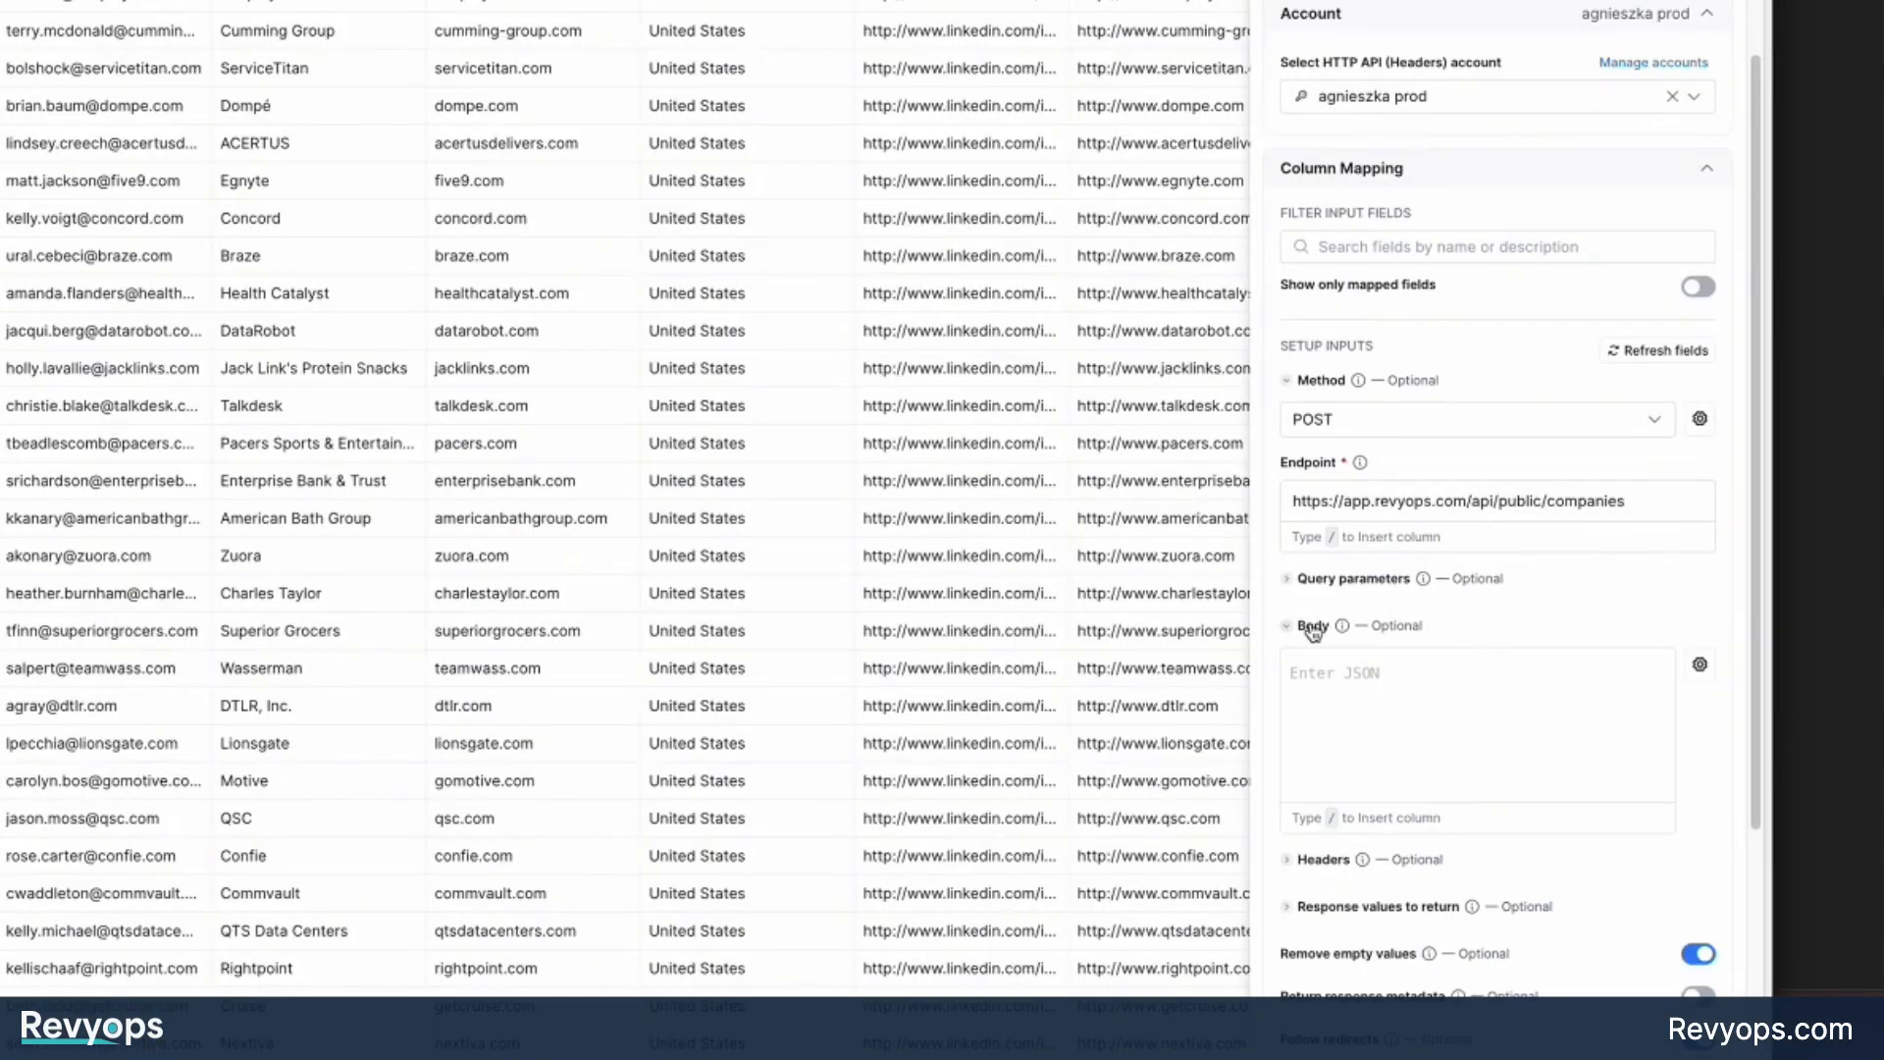
{"action": "left_click", "coordinate": [1313, 630]}
{"action": "key", "text": "ctrl+shift+Tab"}
{"action": "left_click", "coordinate": [558, 292]}
{"action": "left_click", "coordinate": [668, 230]}
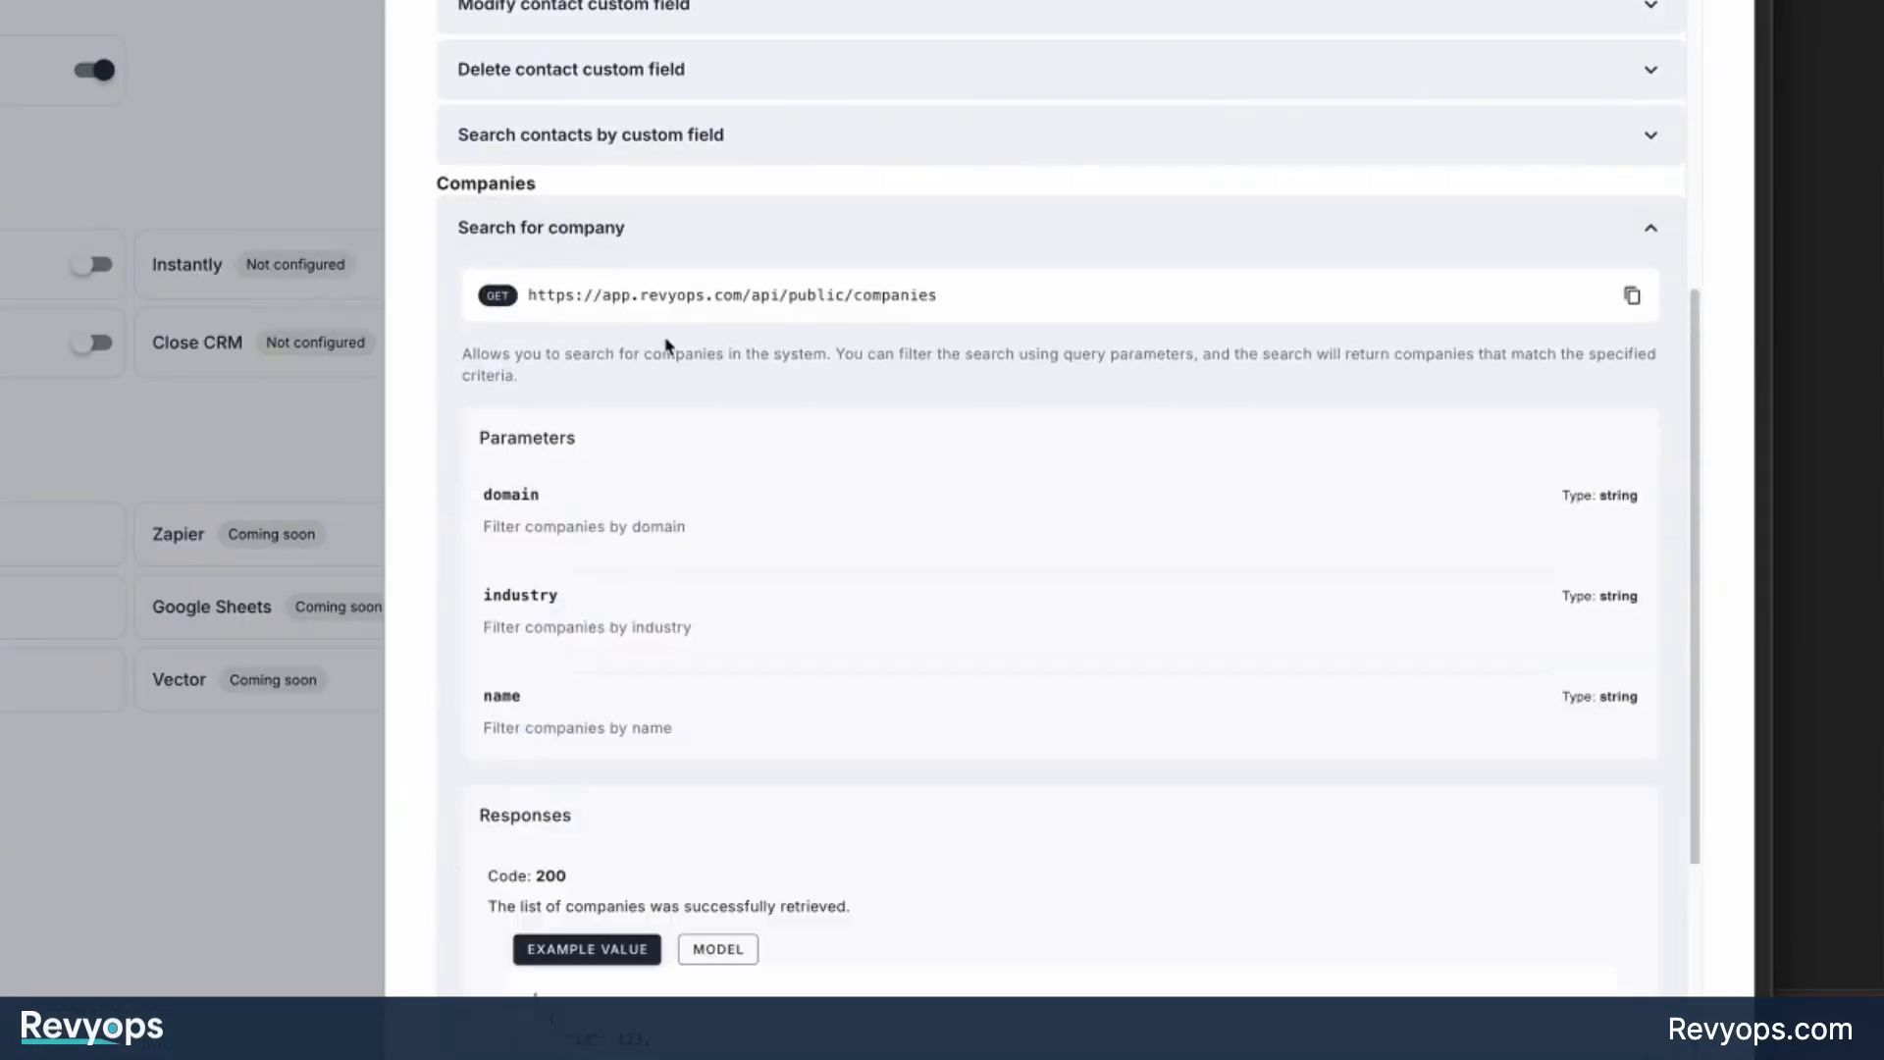
{"action": "scroll", "coordinate": [476, 370], "scroll_direction": "down", "scroll_amount": 2}
{"action": "left_click_drag", "start_coordinate": [456, 314], "coordinate": [630, 332]}
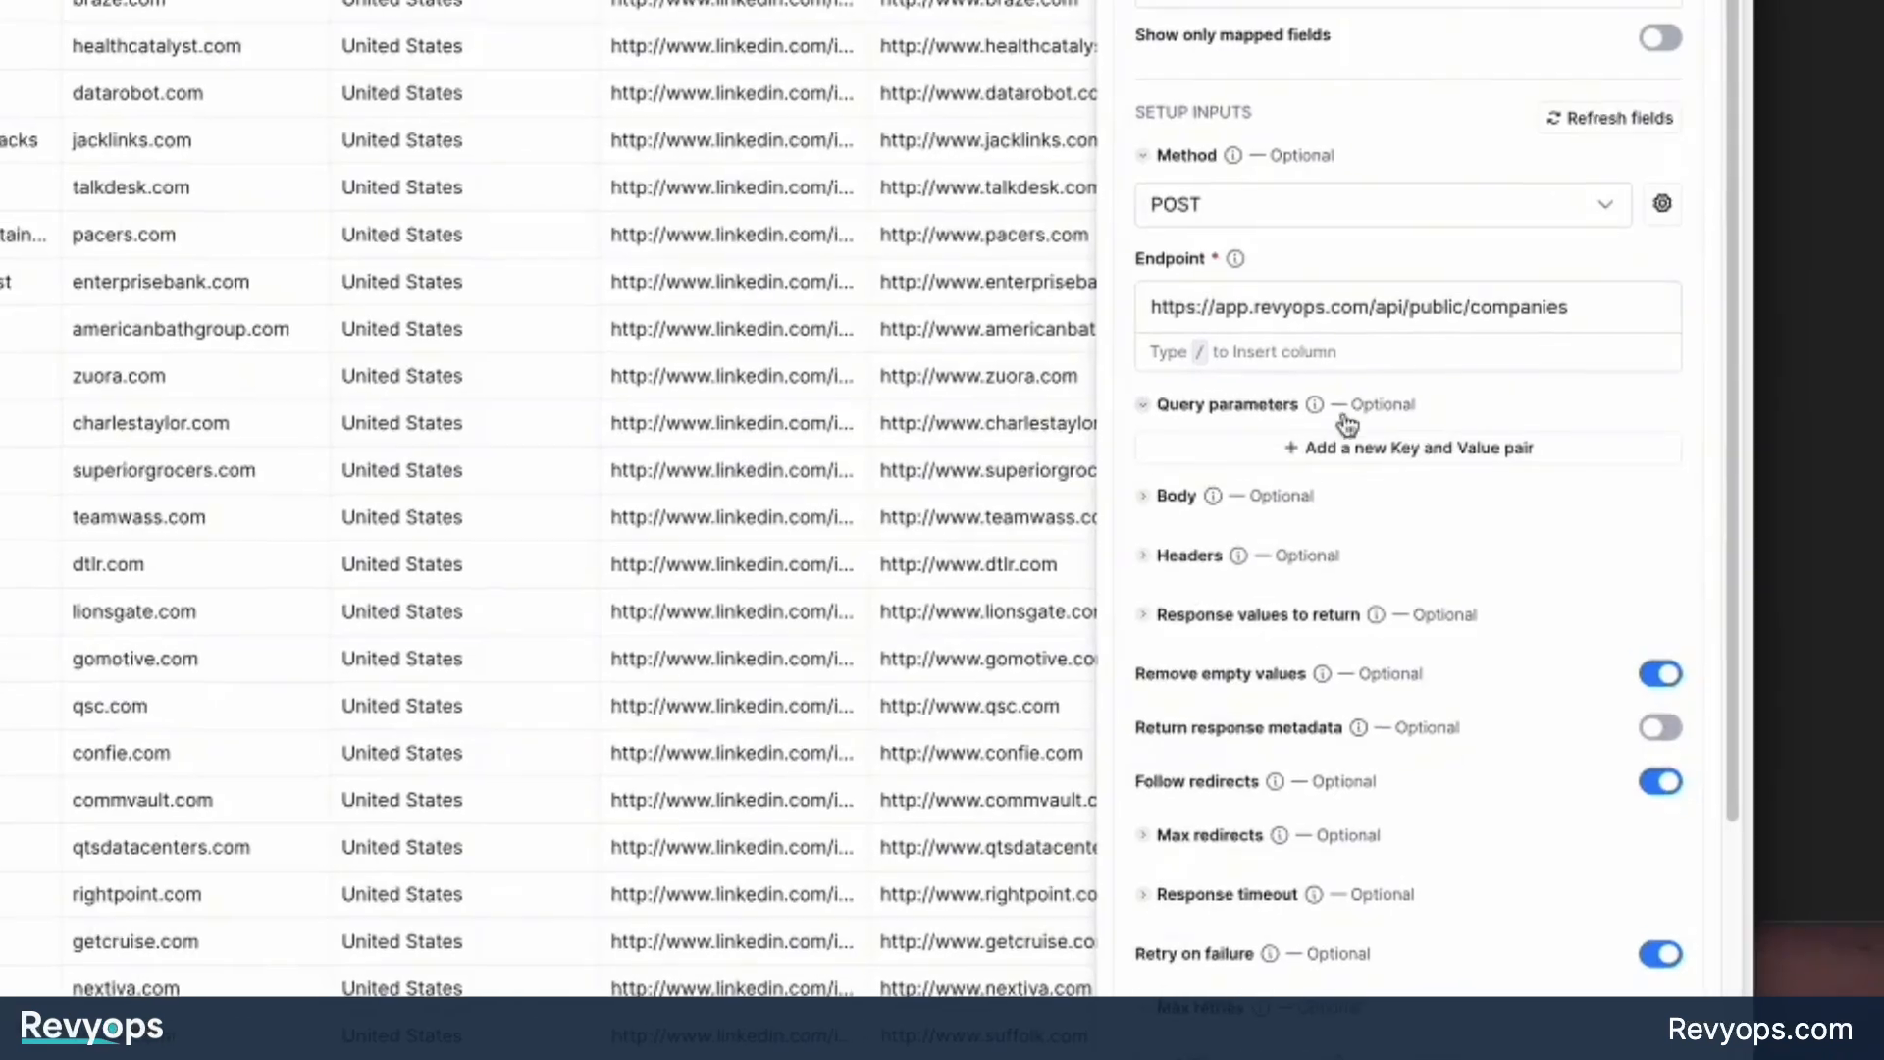
Add blank key and value pairs to the query parameters of the Clay HTTP request and remove them all again.
{"action": "double_click", "coordinate": [1207, 442]}
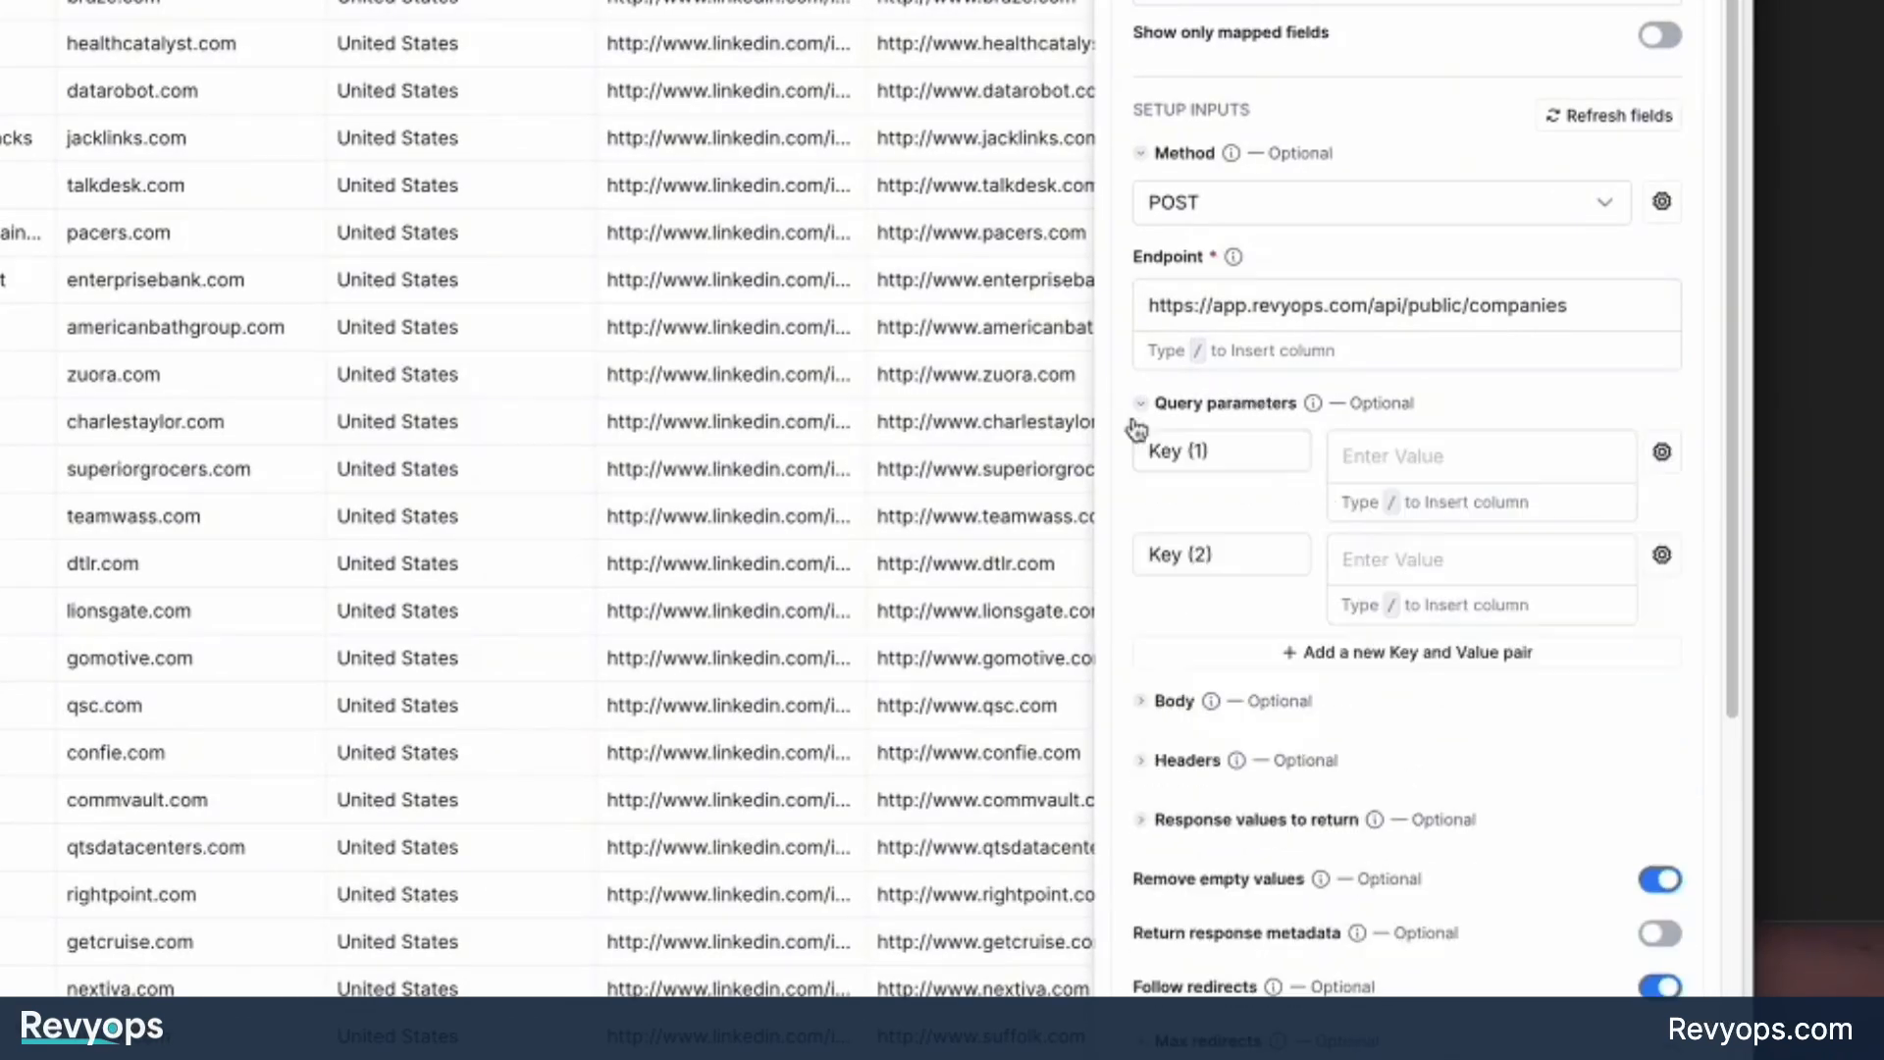
{"action": "left_click", "coordinate": [1358, 651]}
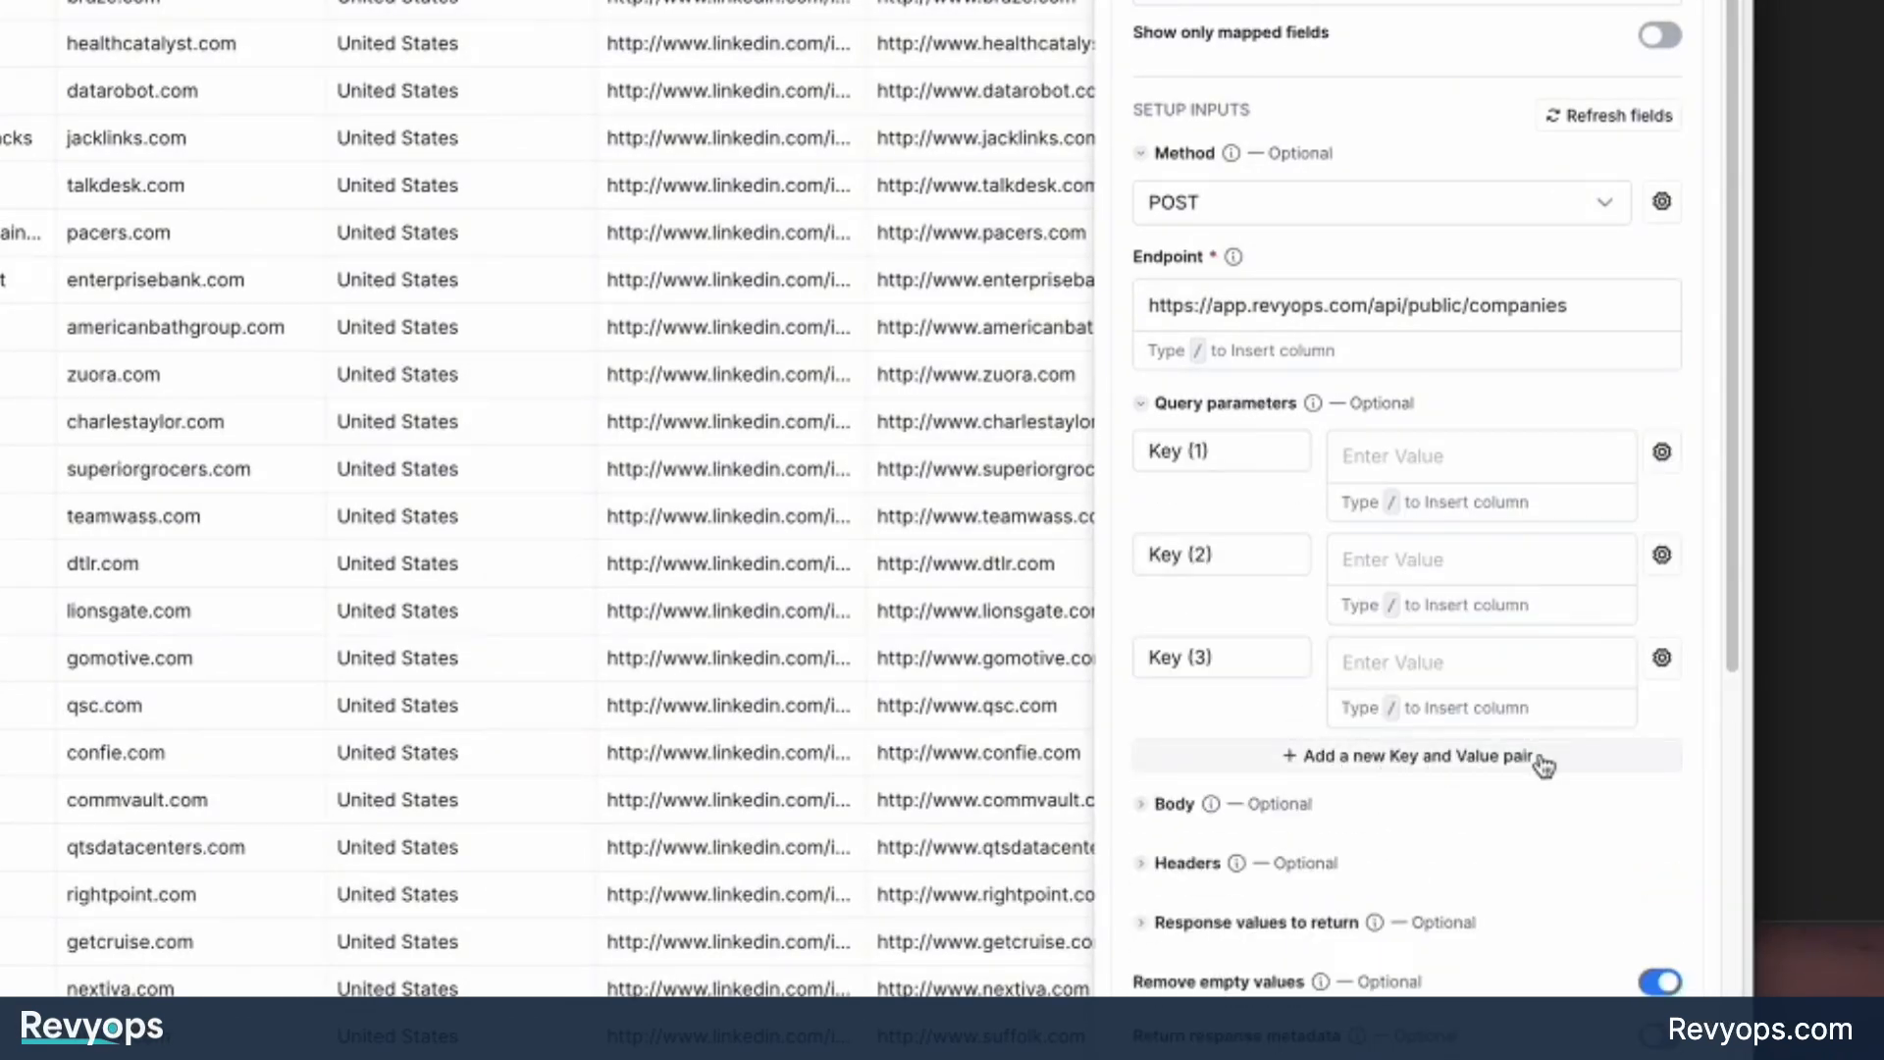
{"action": "left_click", "coordinate": [1222, 453]}
{"action": "left_click", "coordinate": [1190, 659]}
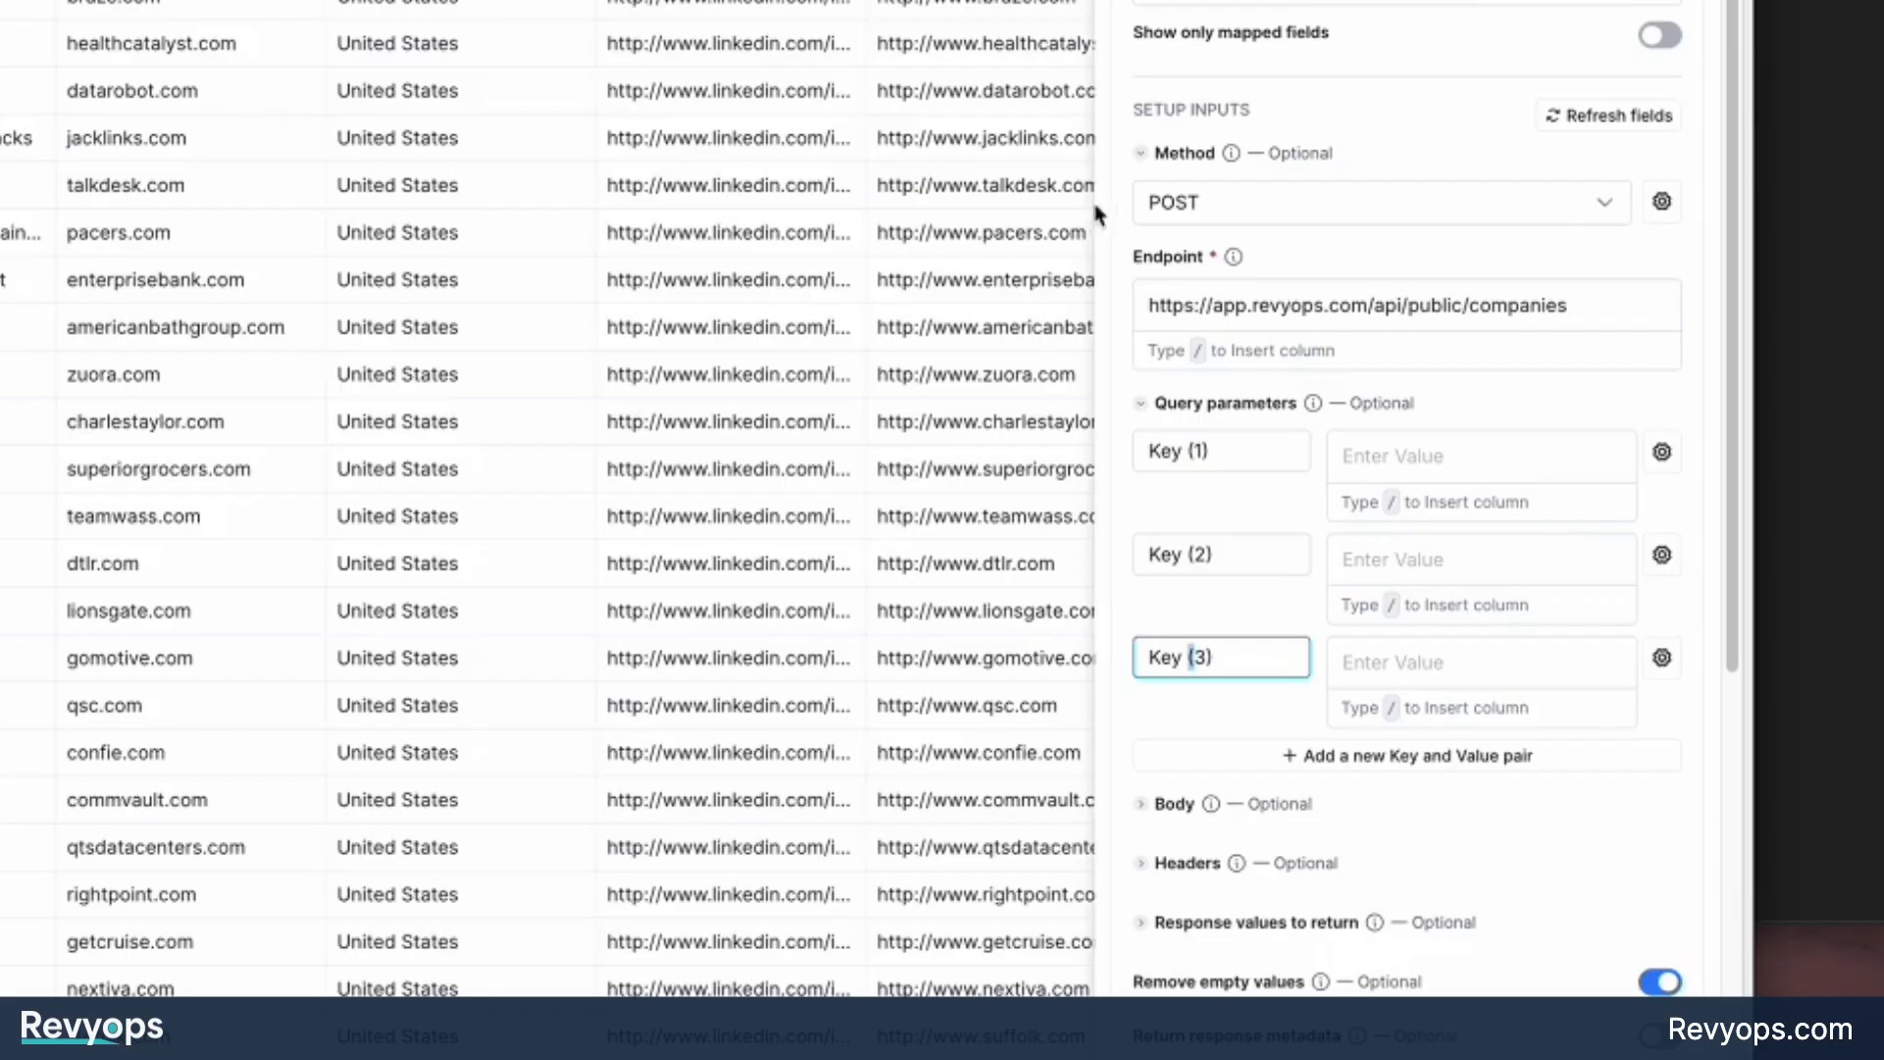
{"action": "left_click", "coordinate": [1661, 452]}
{"action": "left_click", "coordinate": [1492, 746]}
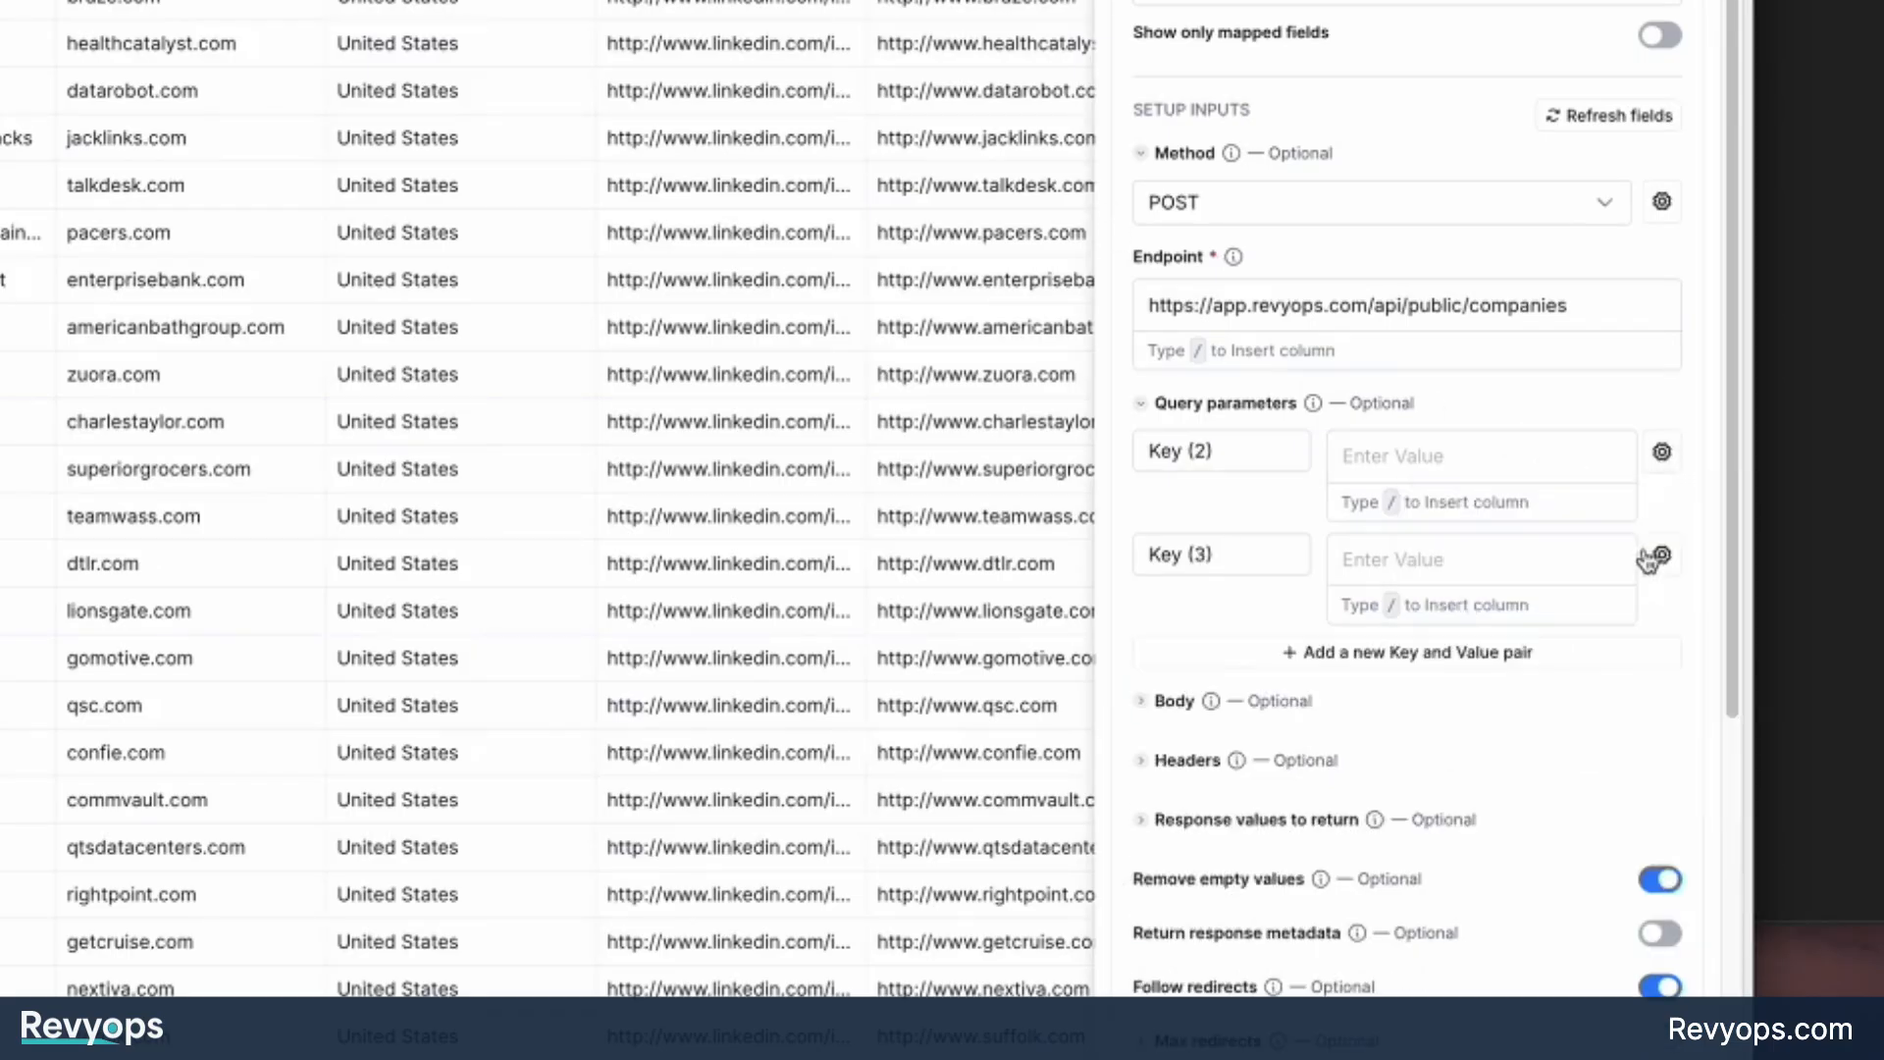
{"action": "left_click", "coordinate": [1661, 556]}
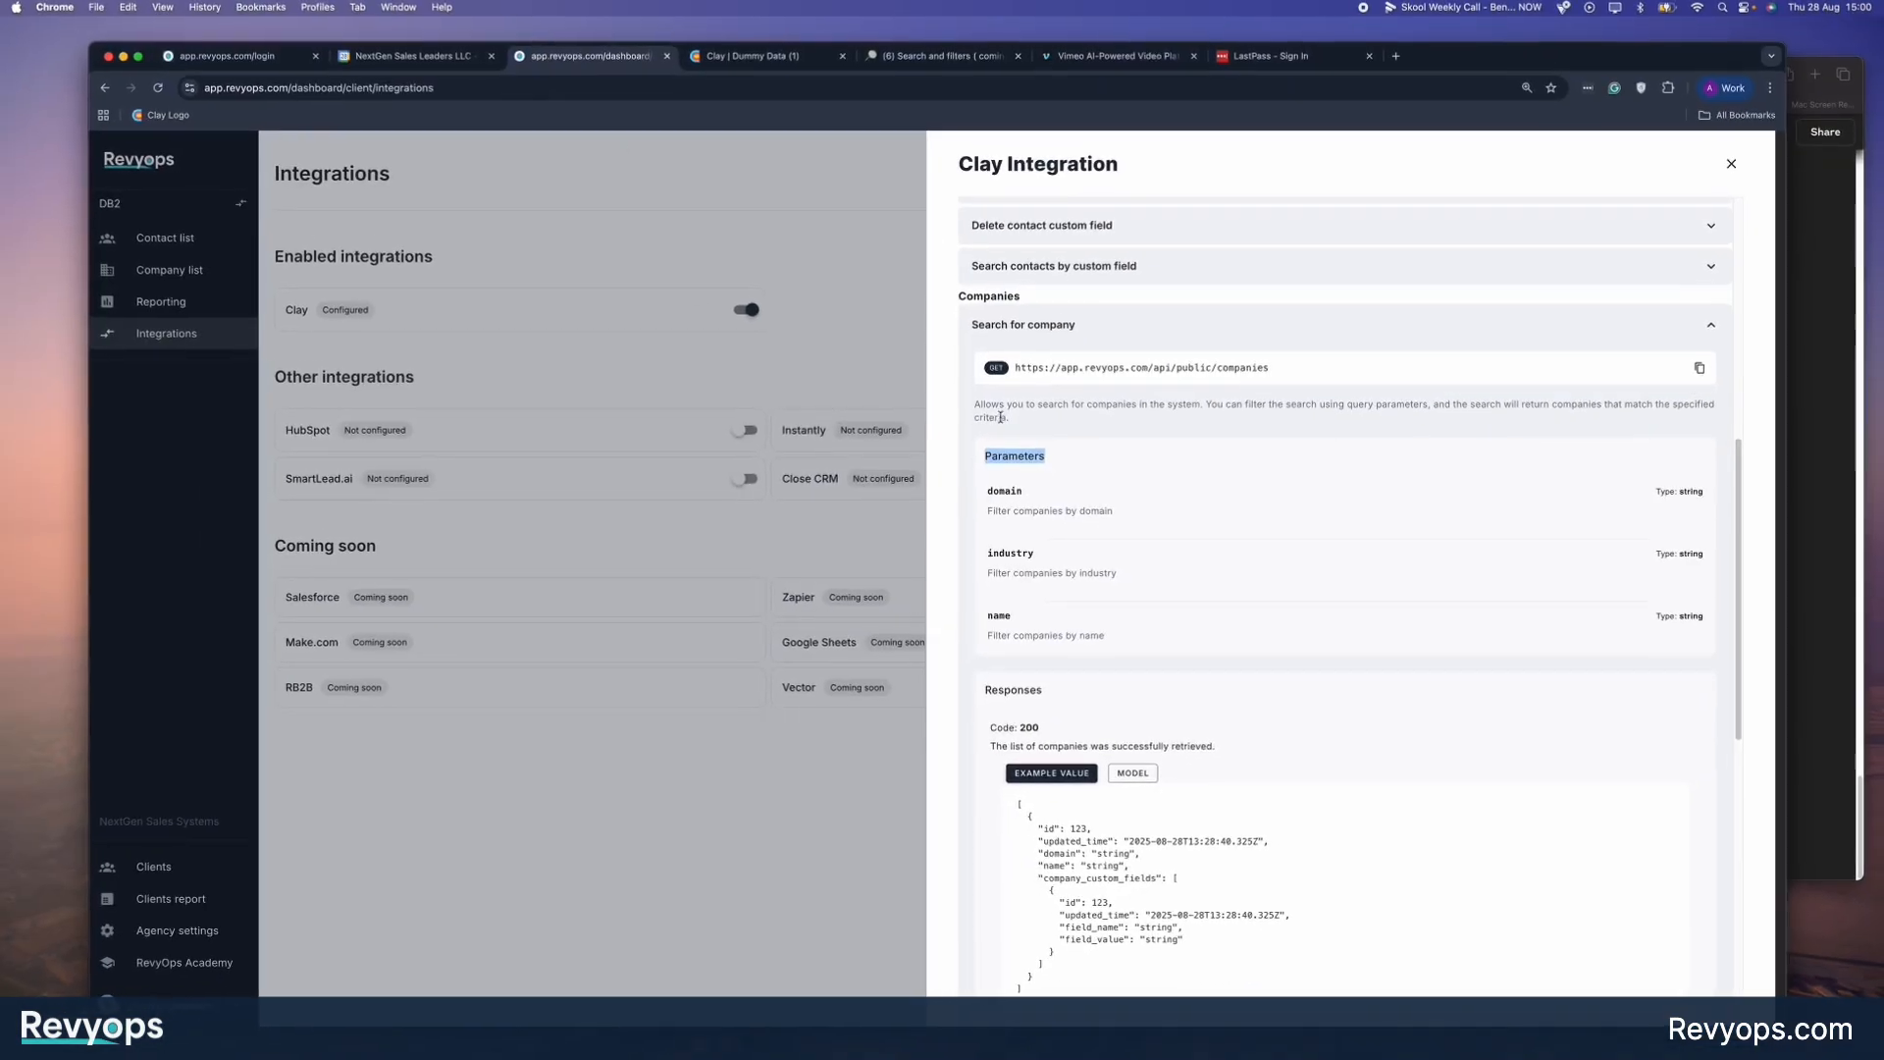
Collapse the Search for company section in the RevyOps documentation and copy the full example JSON body of Add company.
{"action": "left_click", "coordinate": [1002, 460]}
{"action": "left_click_drag", "start_coordinate": [985, 458], "coordinate": [1046, 465]}
{"action": "left_click", "coordinate": [1046, 464]}
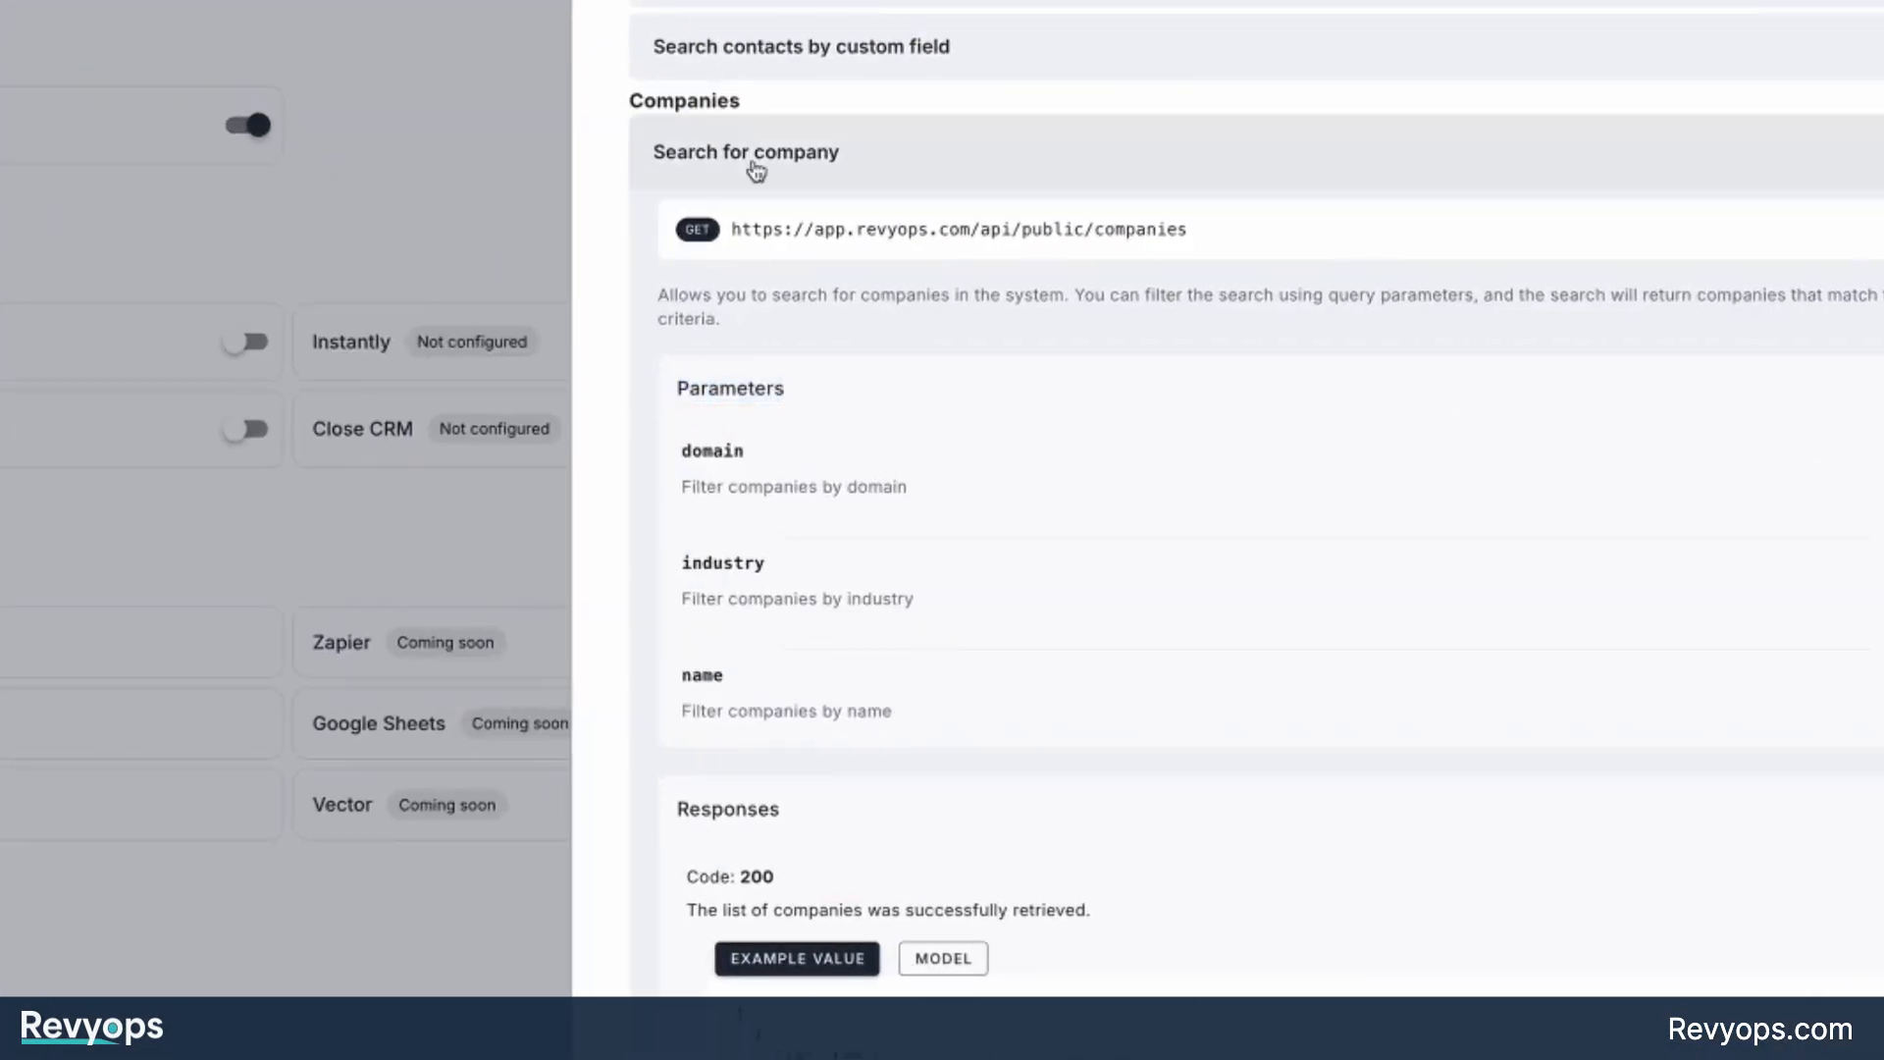
{"action": "left_click", "coordinate": [755, 172]}
{"action": "left_click", "coordinate": [727, 370]}
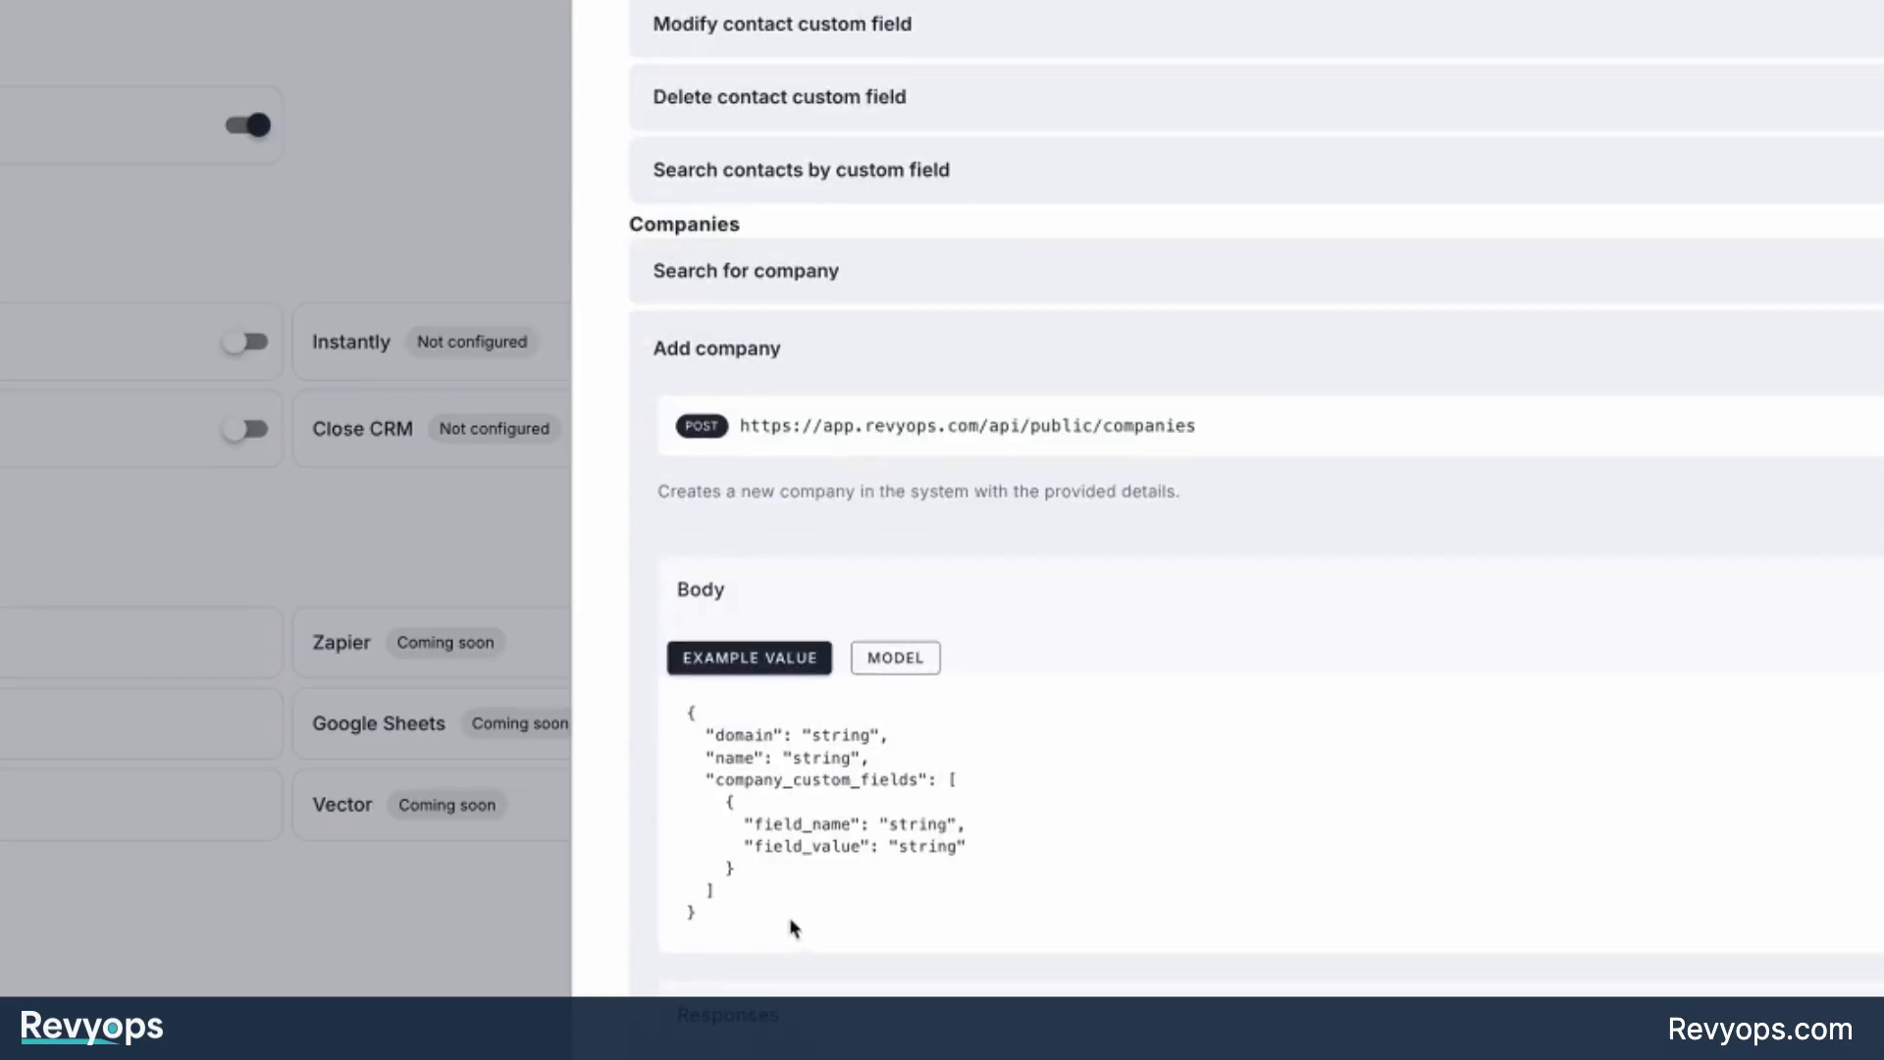
{"action": "left_click_drag", "start_coordinate": [721, 891], "coordinate": [689, 731]}
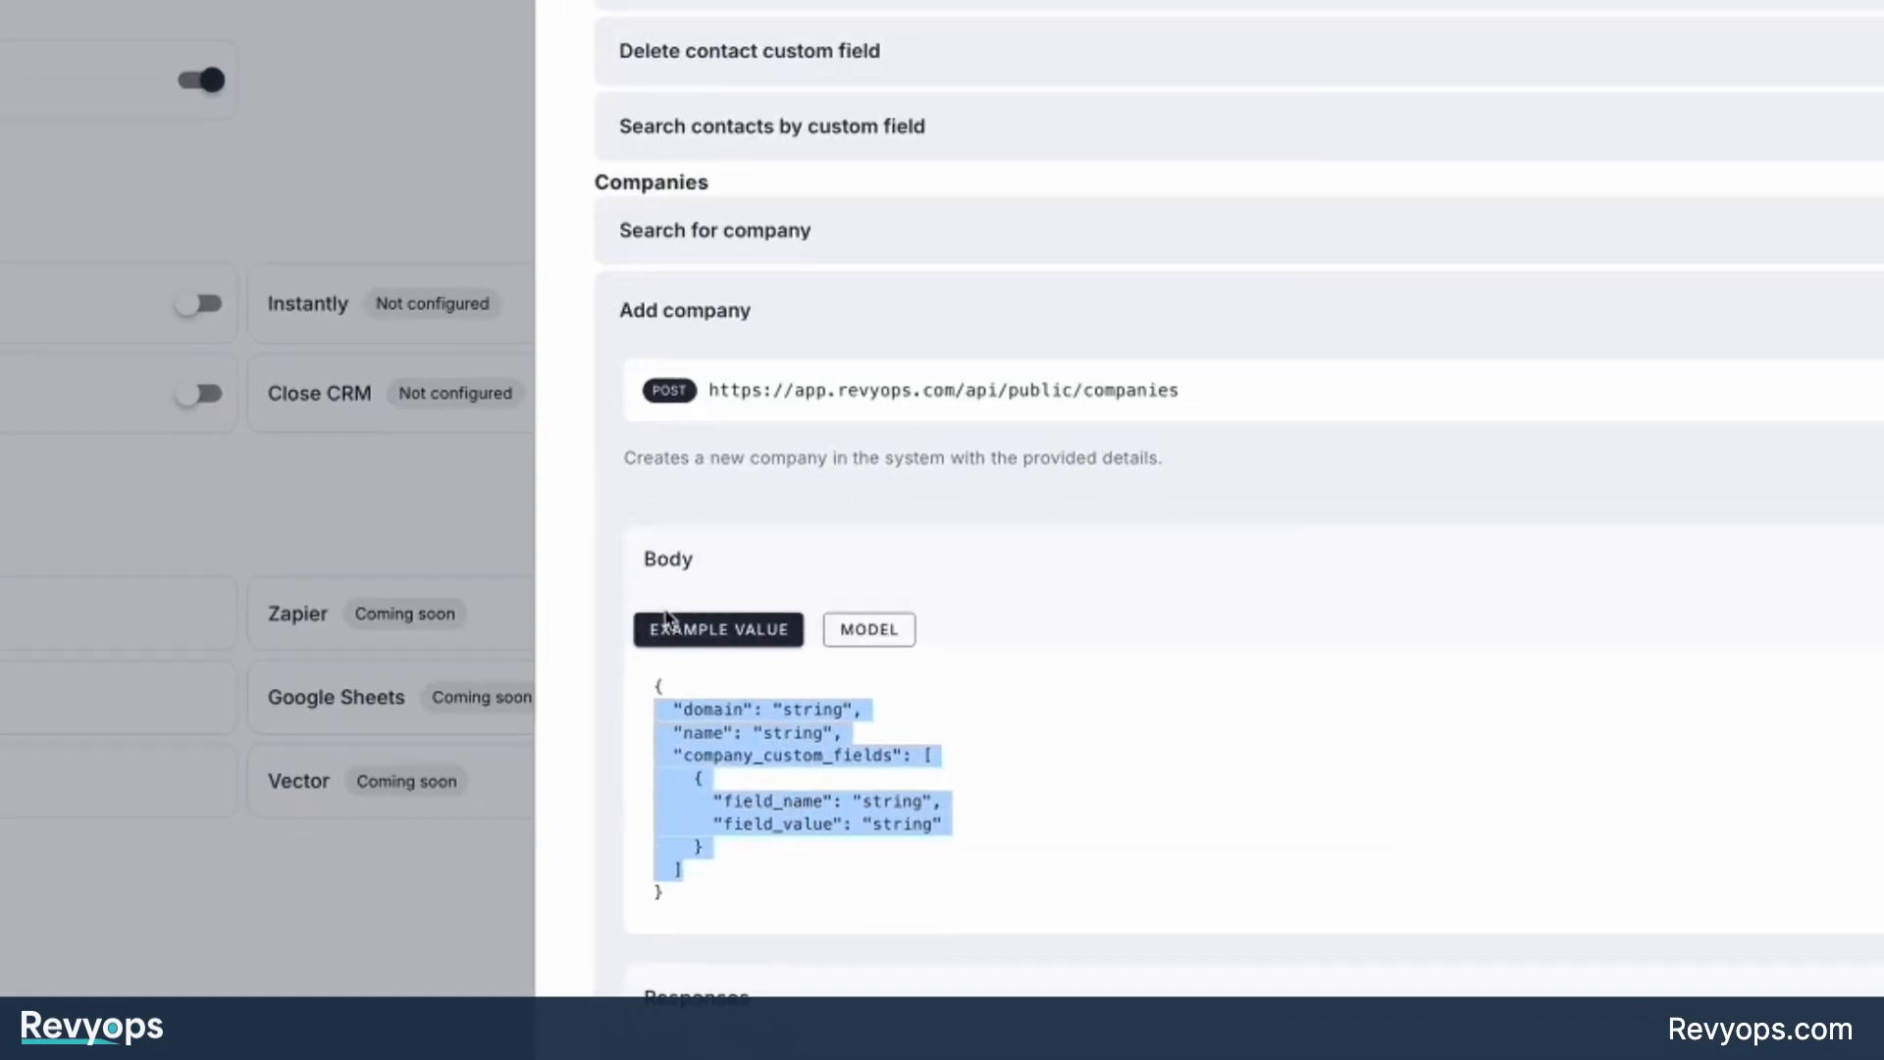
{"action": "double_click", "coordinate": [800, 846]}
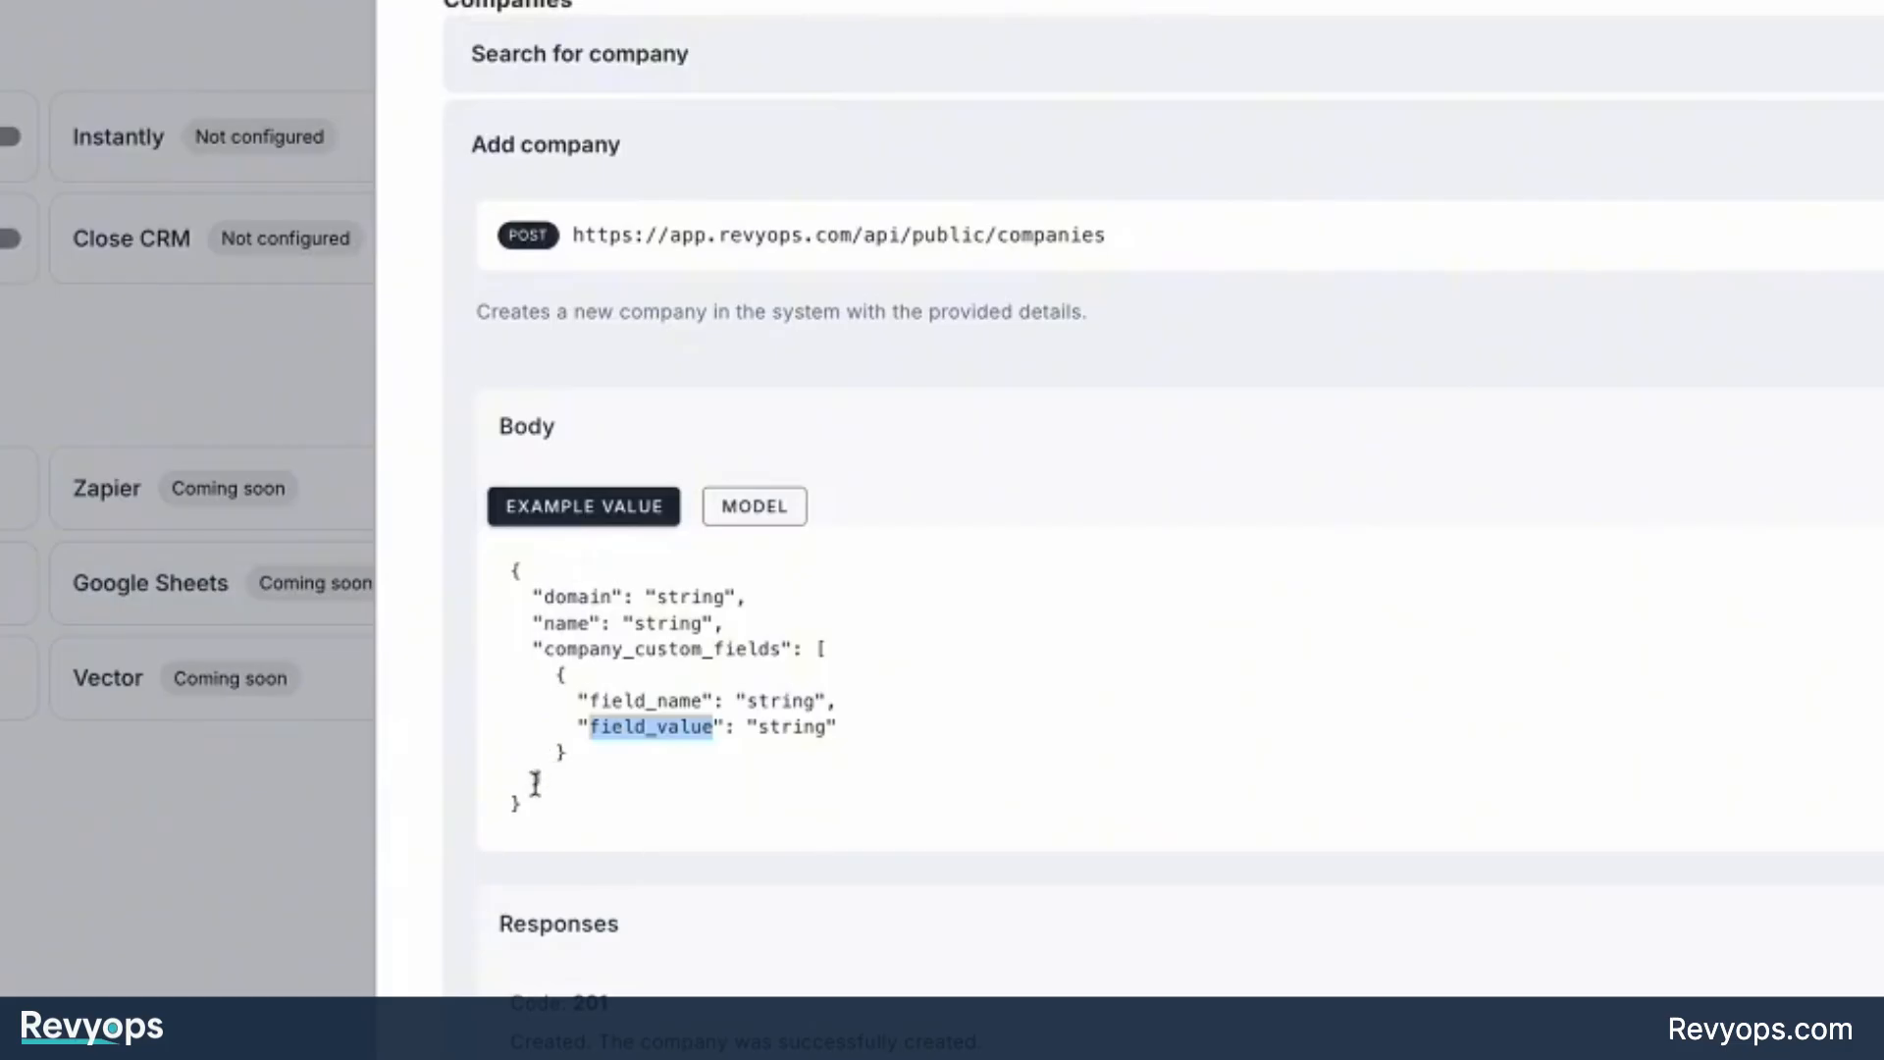
{"action": "left_click_drag", "start_coordinate": [532, 822], "coordinate": [600, 643]}
{"action": "key", "text": "super+c"}
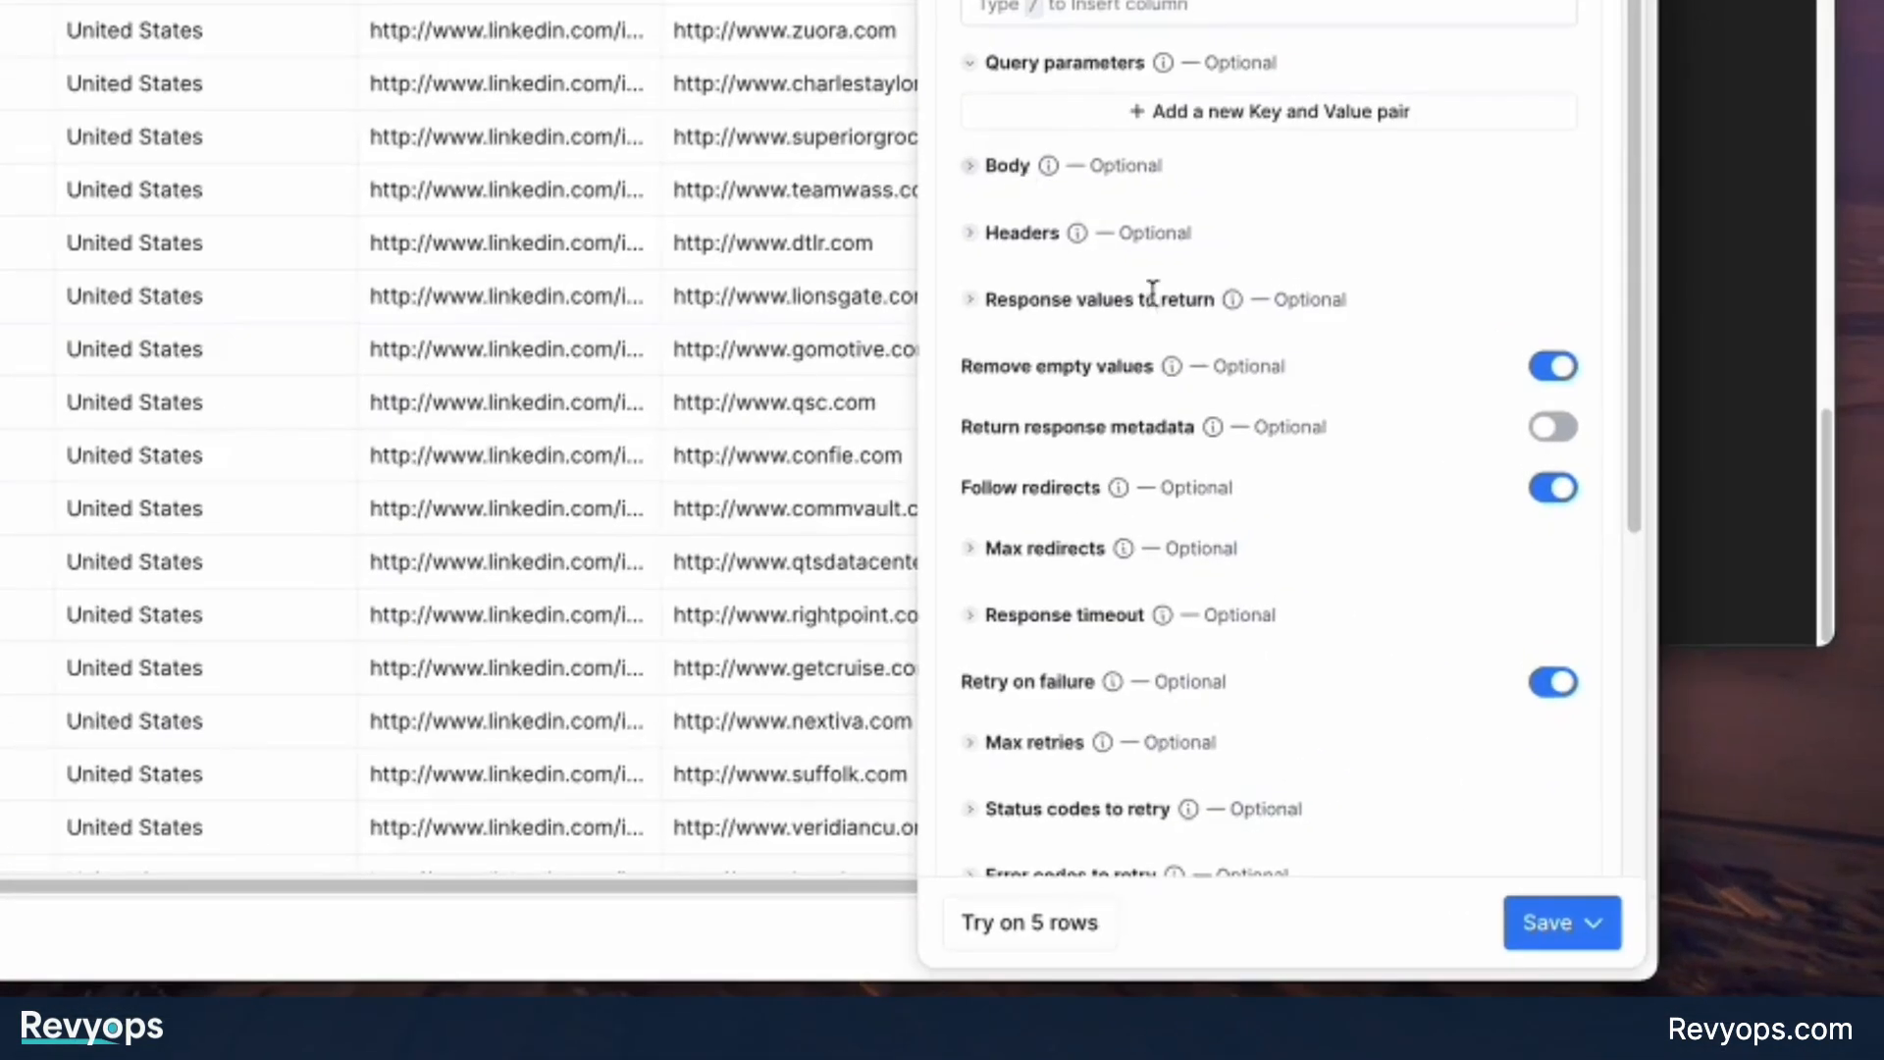
Paste the copied Add company JSON into the Body of the HTTP request in Clay.
{"action": "left_click", "coordinate": [1011, 167]}
{"action": "left_click", "coordinate": [1127, 311]}
{"action": "key", "text": "super+v"}
Add a header pair to the HTTP request and name its key x-api-key.
{"action": "scroll", "coordinate": [1142, 328], "scroll_direction": "down", "scroll_amount": 3}
{"action": "left_click", "coordinate": [1022, 521]}
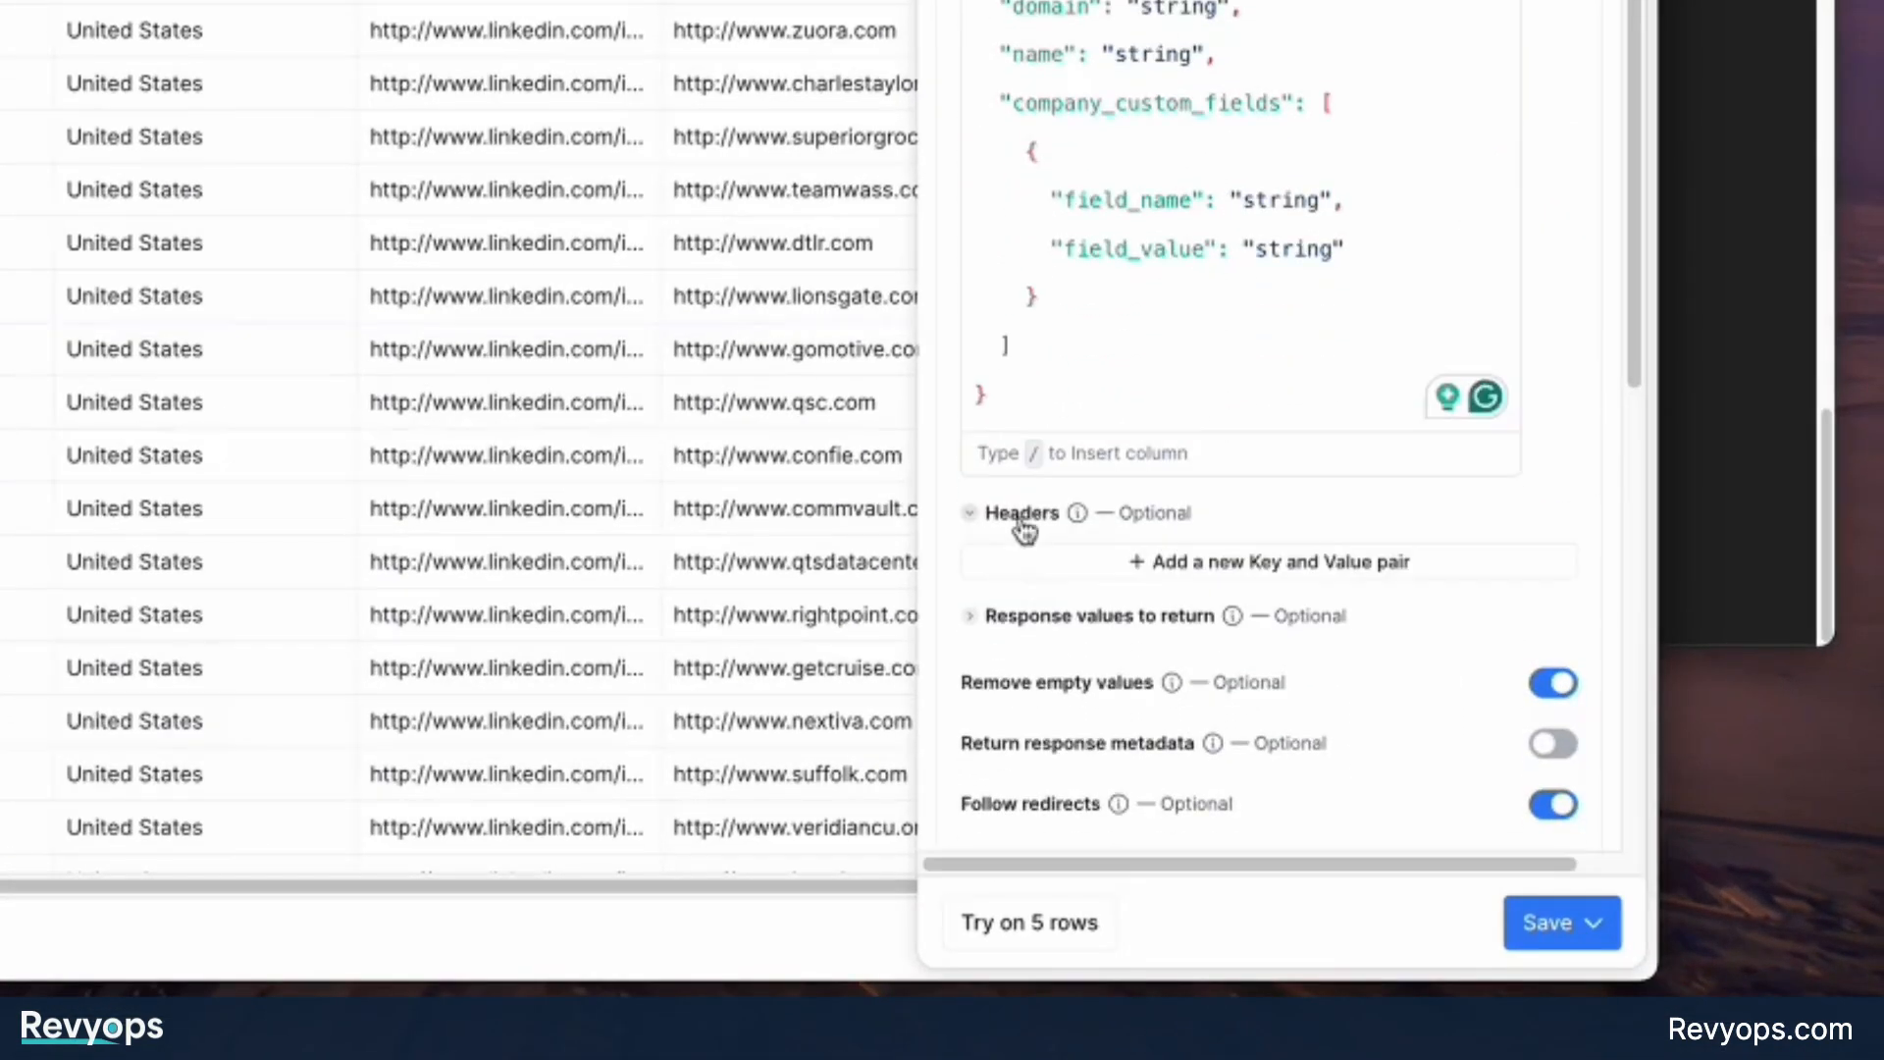
{"action": "left_click", "coordinate": [1081, 565]}
{"action": "left_click", "coordinate": [1043, 576]}
{"action": "type", "text": "x"}
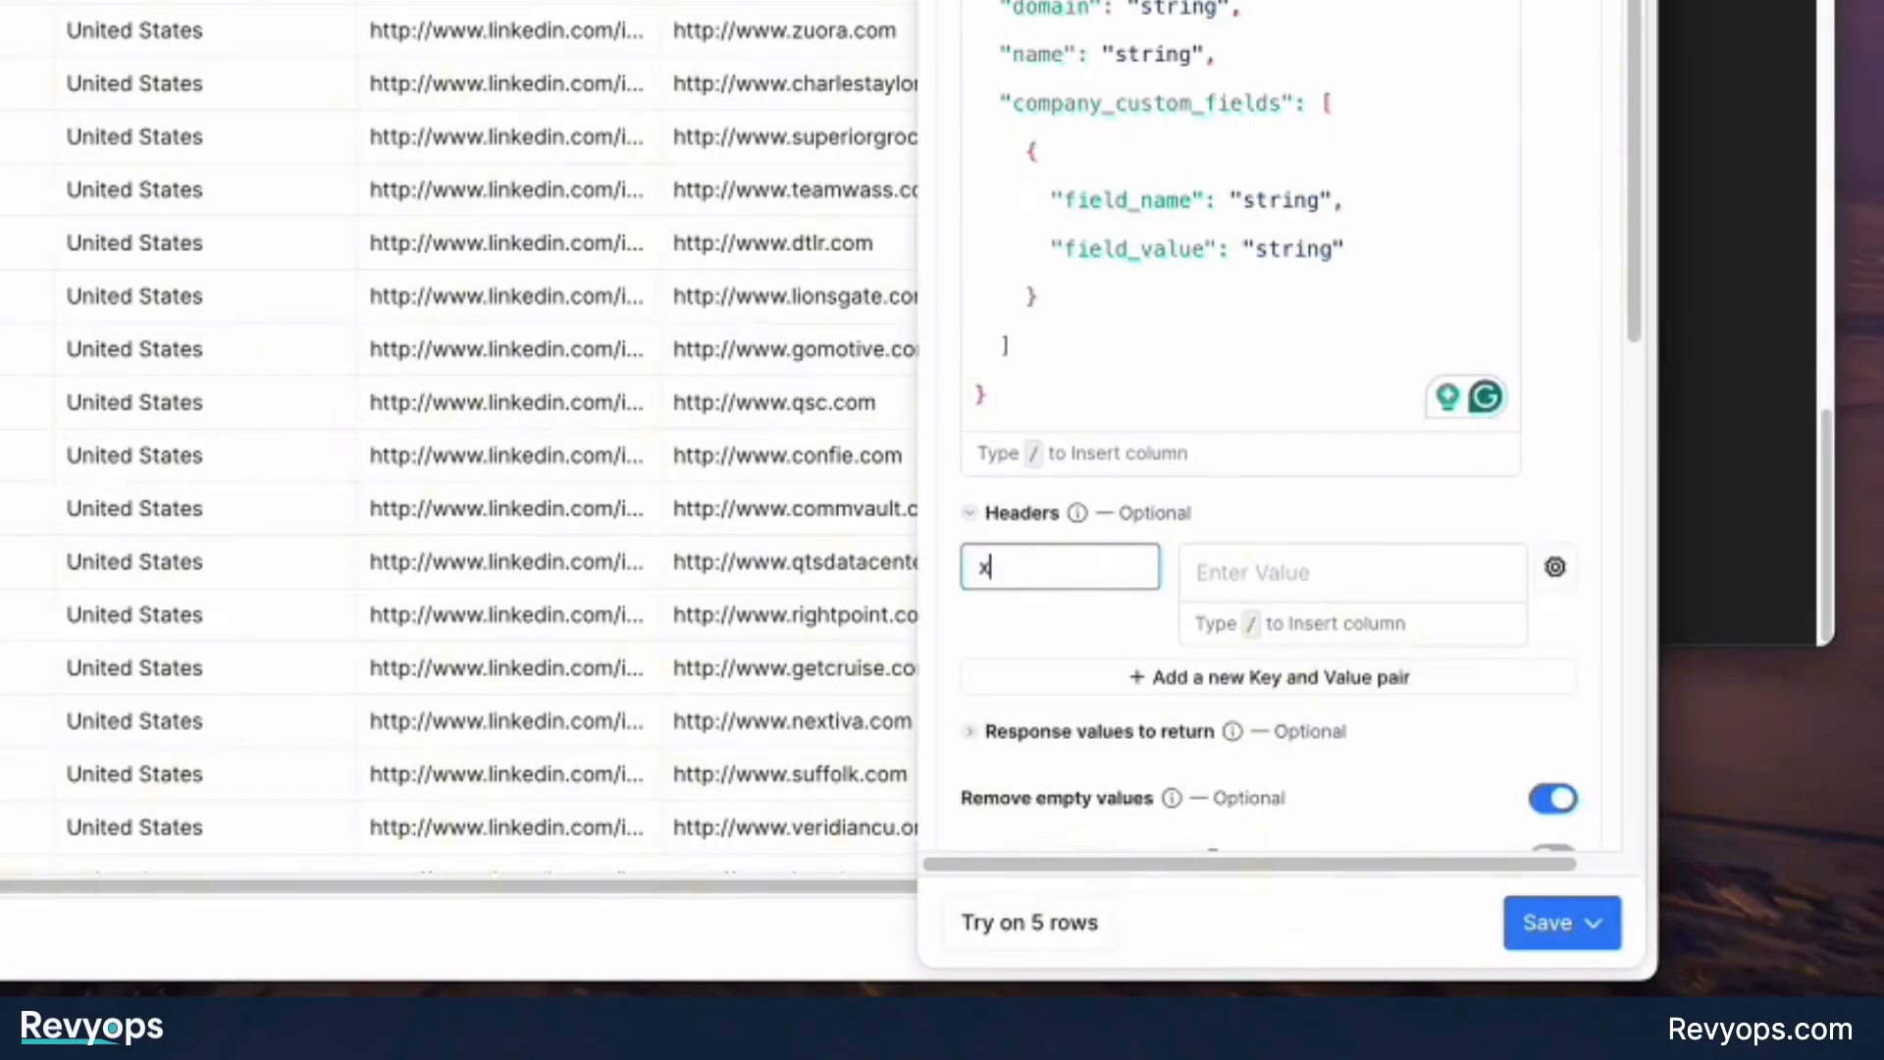
{"action": "type", "text": "-api-key"}
{"action": "key", "text": "Tab"}
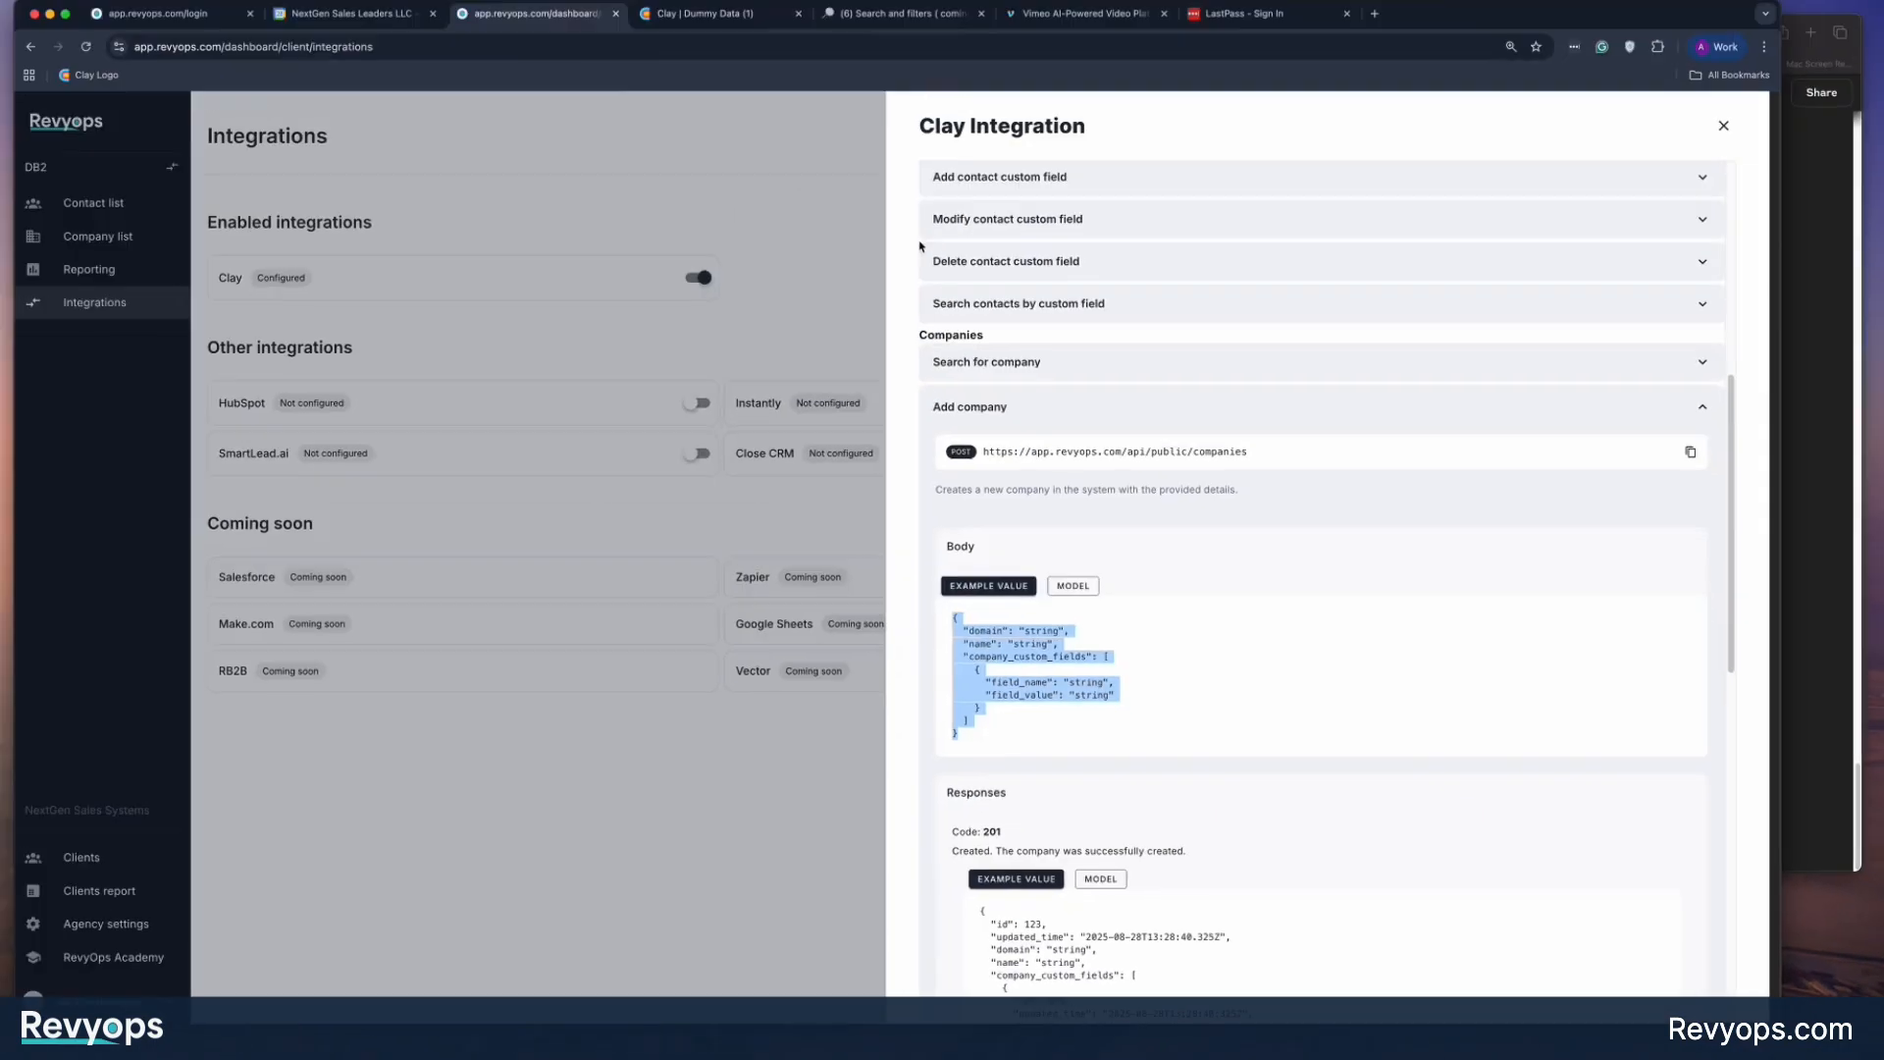
Copy the Master API Key from the RevyOps Clay Integration page and paste the API key as the x-api-key header's value in Clay.
{"action": "scroll", "coordinate": [1238, 474], "scroll_direction": "up", "scroll_amount": 10}
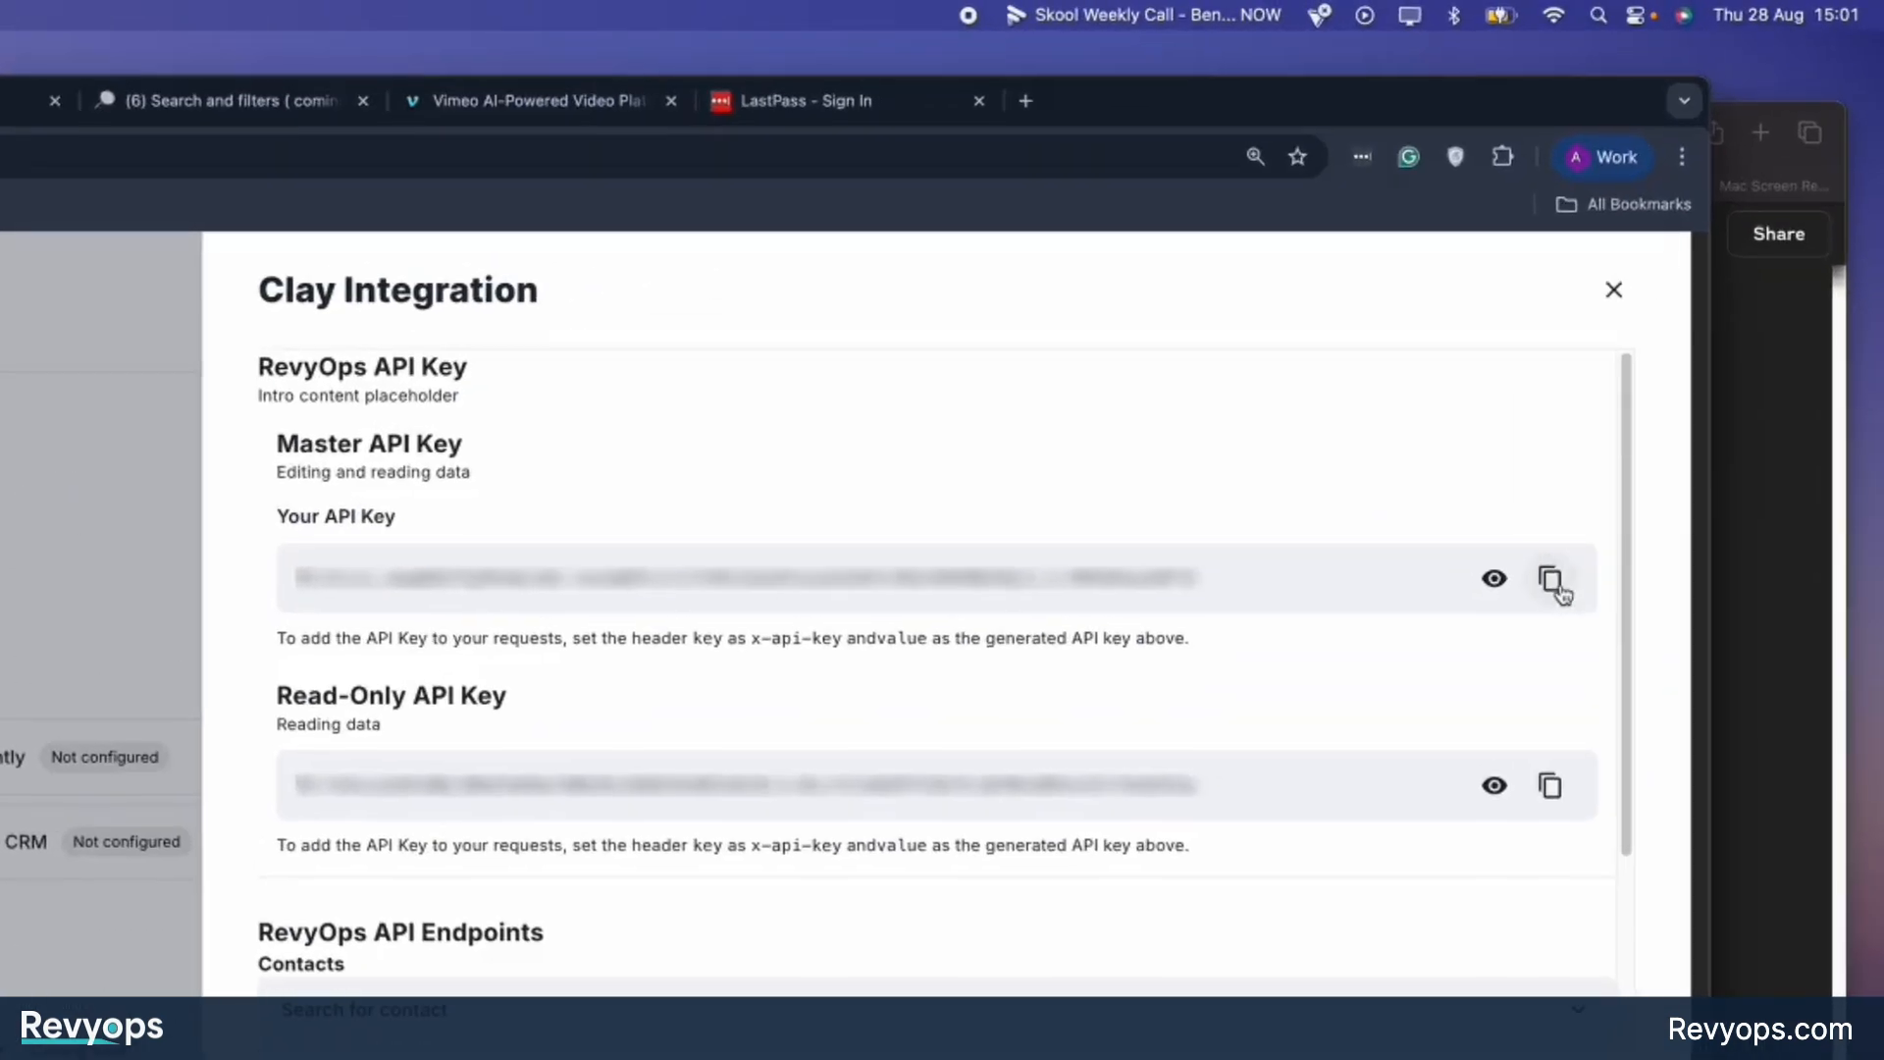
{"action": "left_click", "coordinate": [1695, 332]}
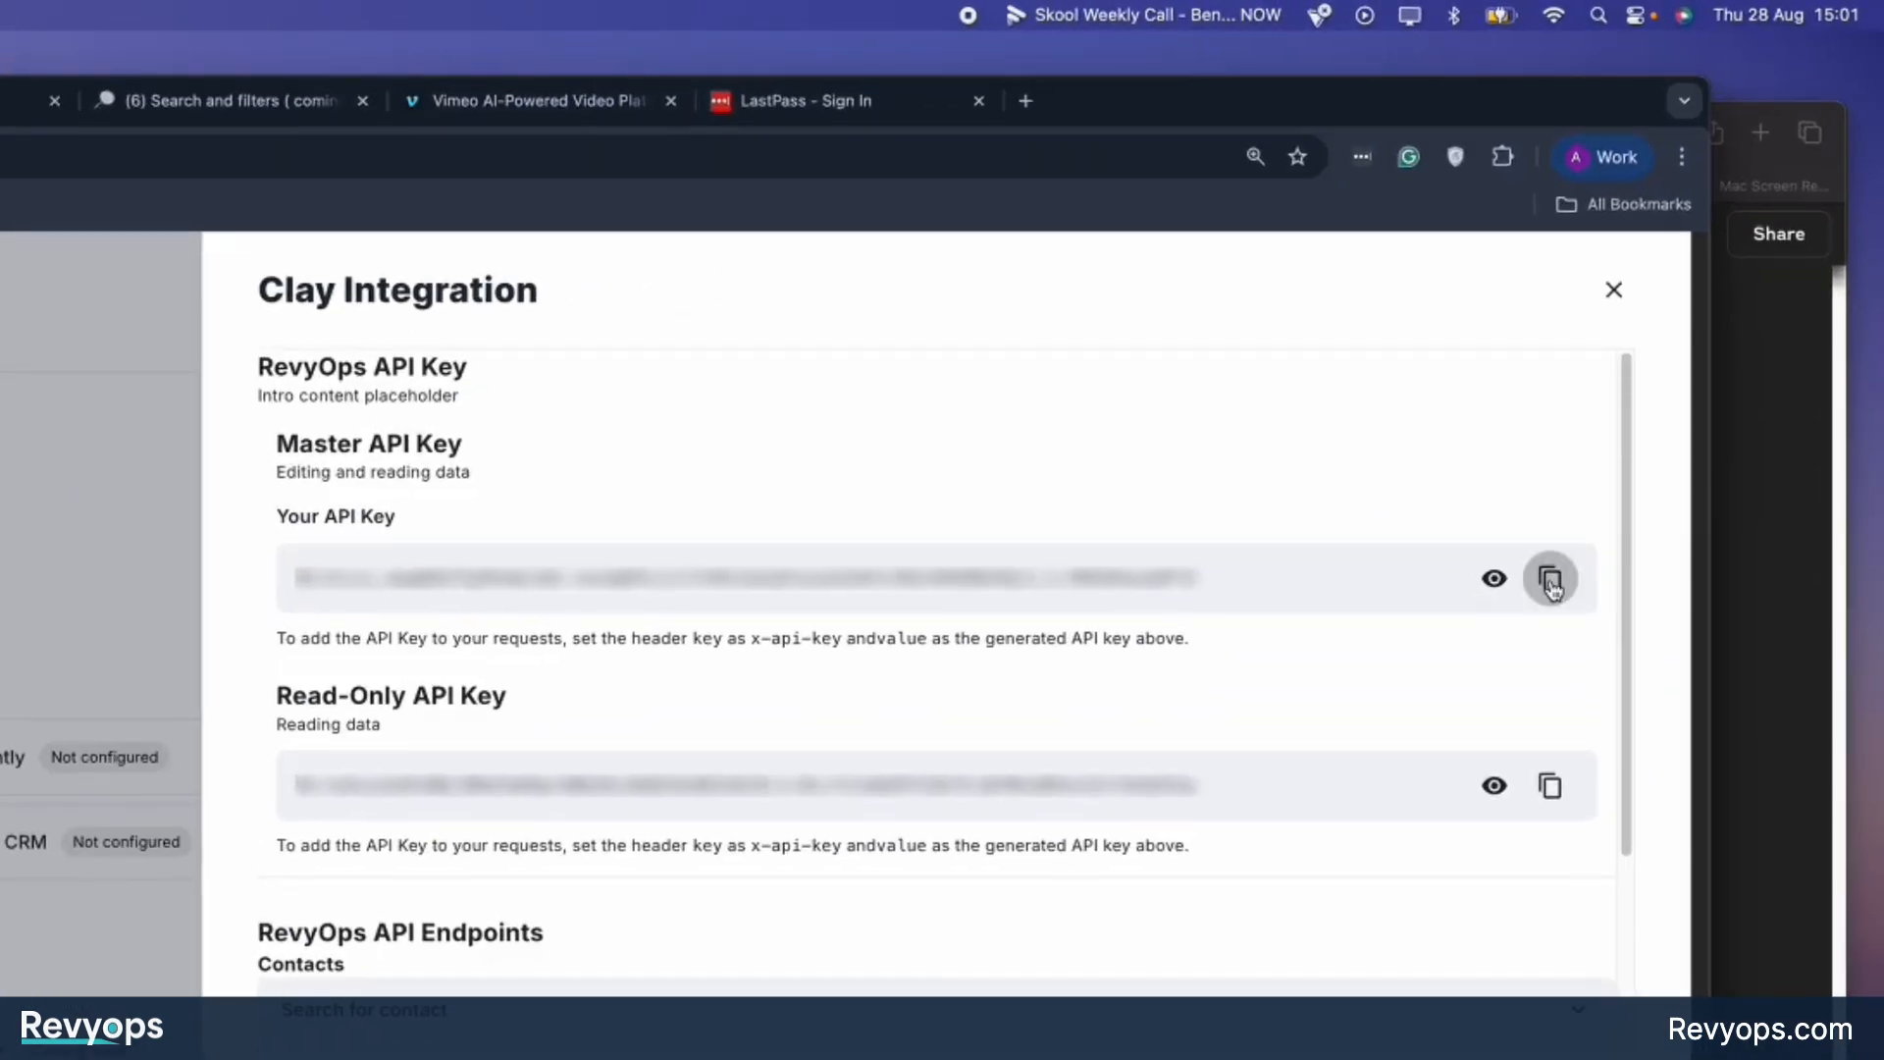
{"action": "left_click", "coordinate": [1551, 579]}
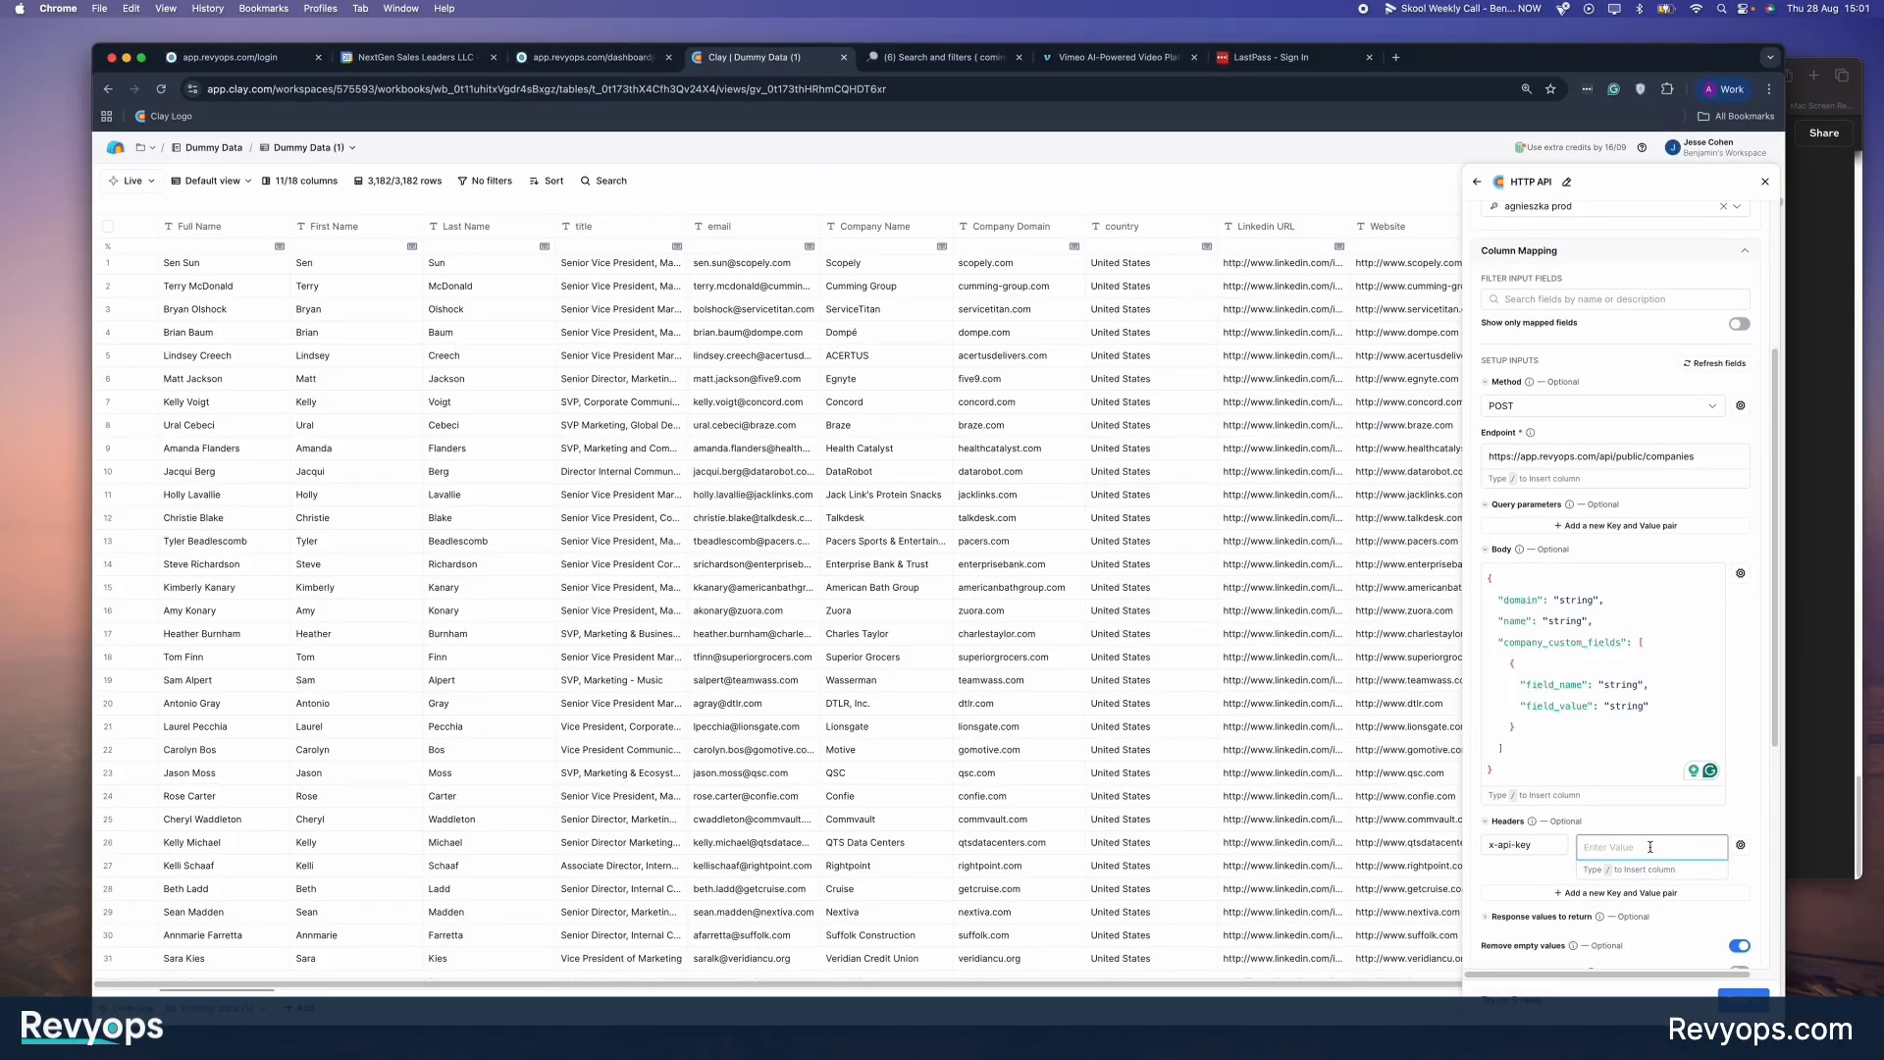
{"action": "key", "text": "super+v"}
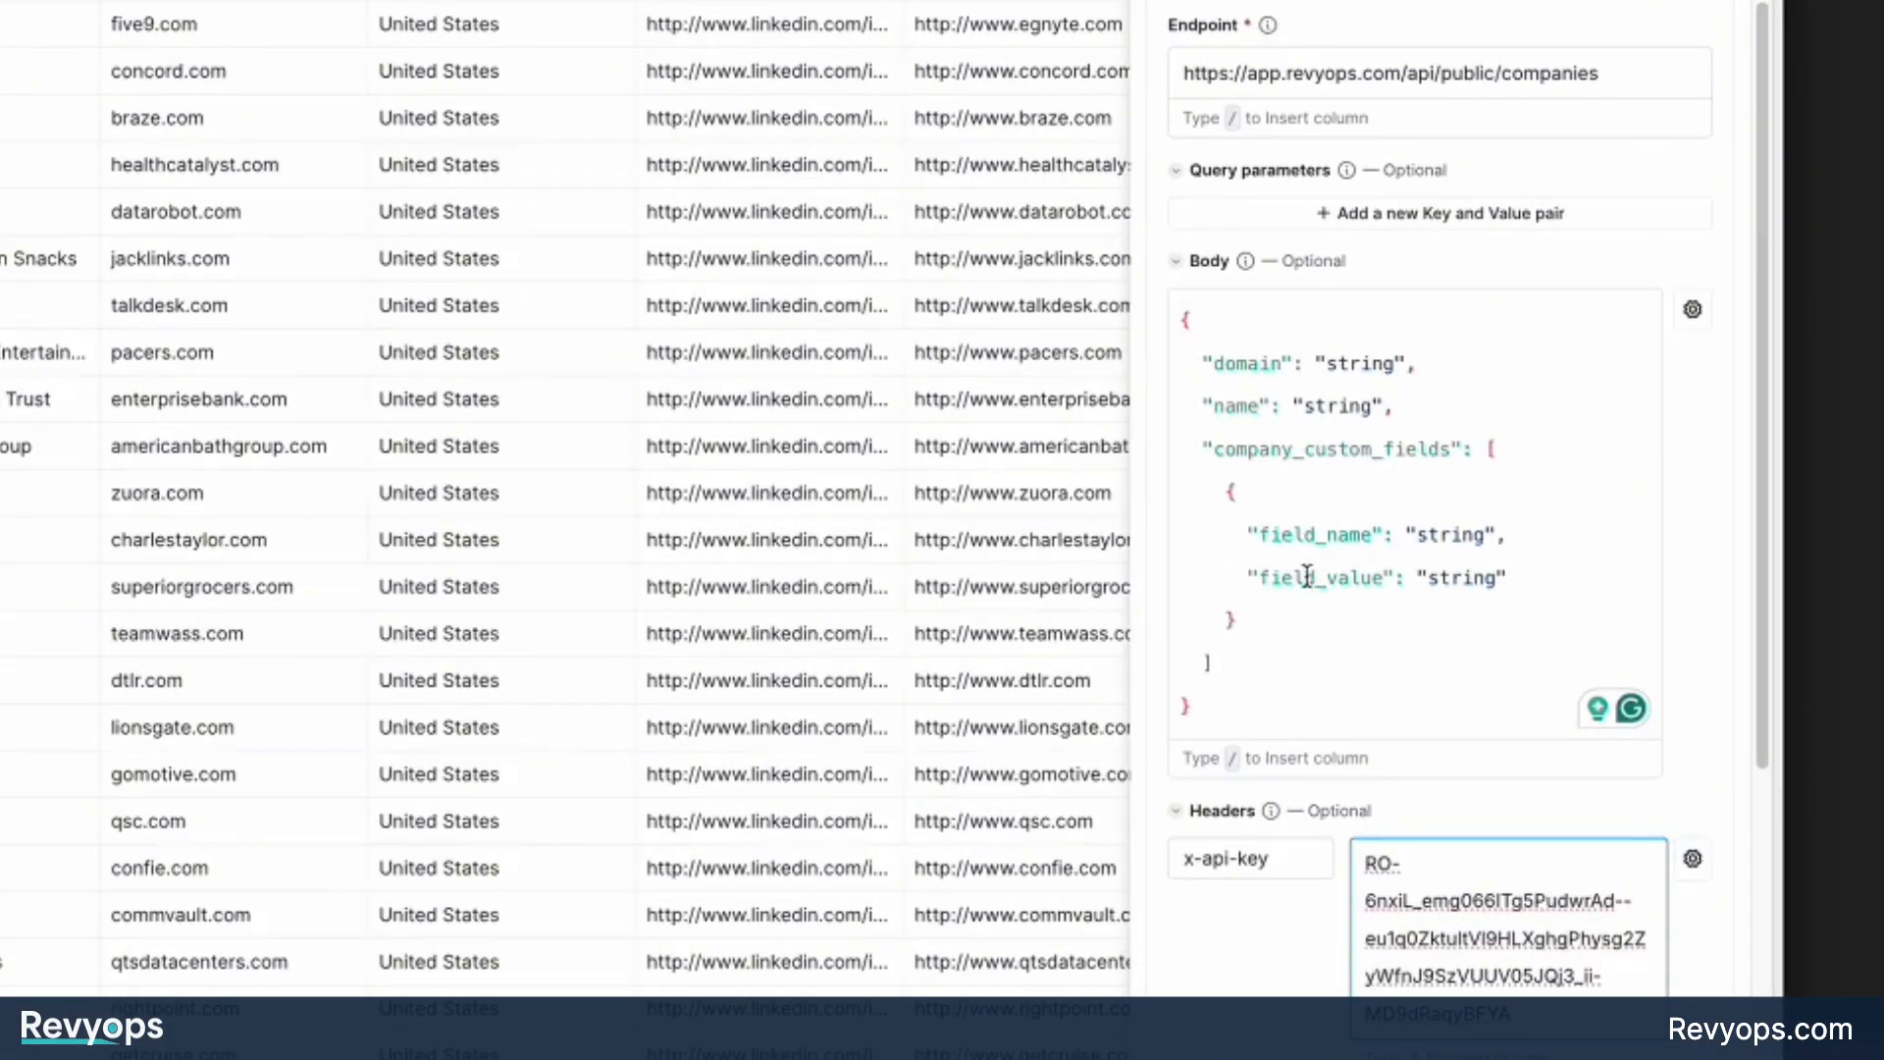
Review the domain, name, company_custom_fields, field_name and field_value entries in the request's JSON body.
{"action": "double_click", "coordinate": [1368, 362]}
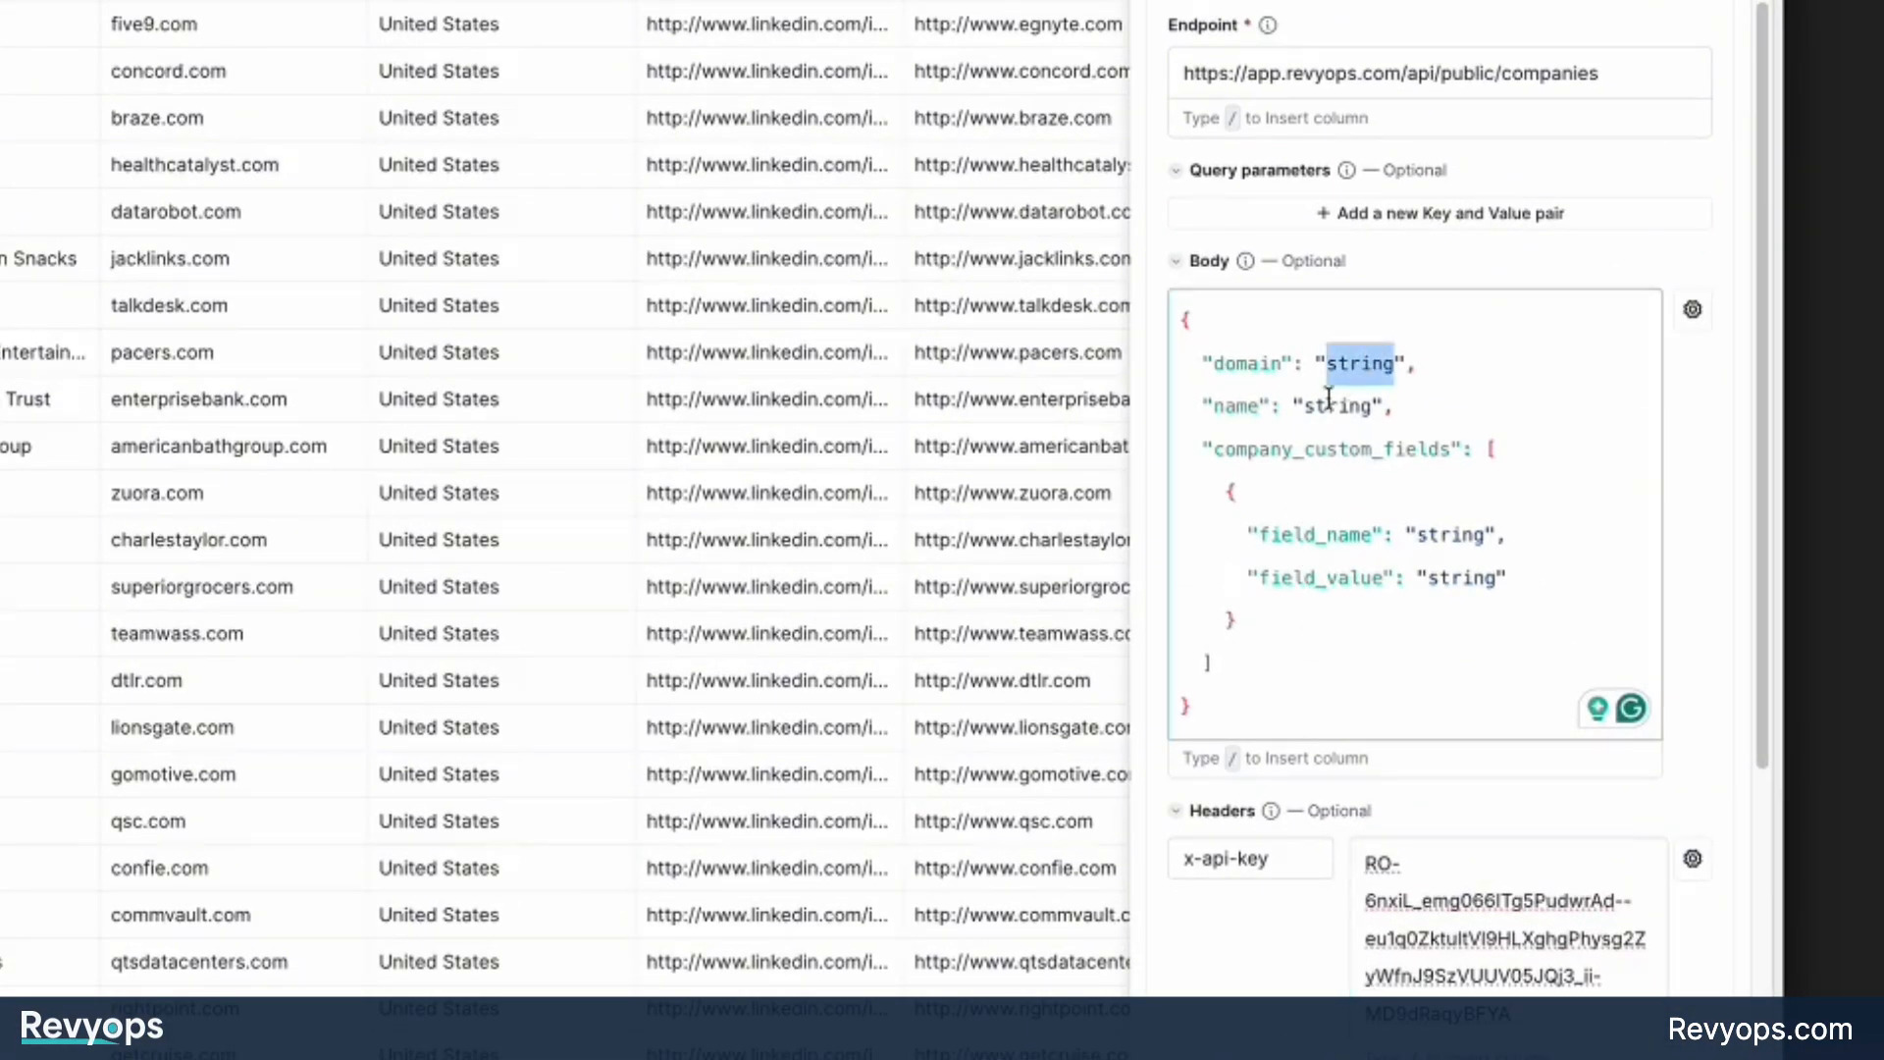
{"action": "double_click", "coordinate": [1244, 363]}
{"action": "double_click", "coordinate": [1366, 366]}
{"action": "double_click", "coordinate": [1251, 405]}
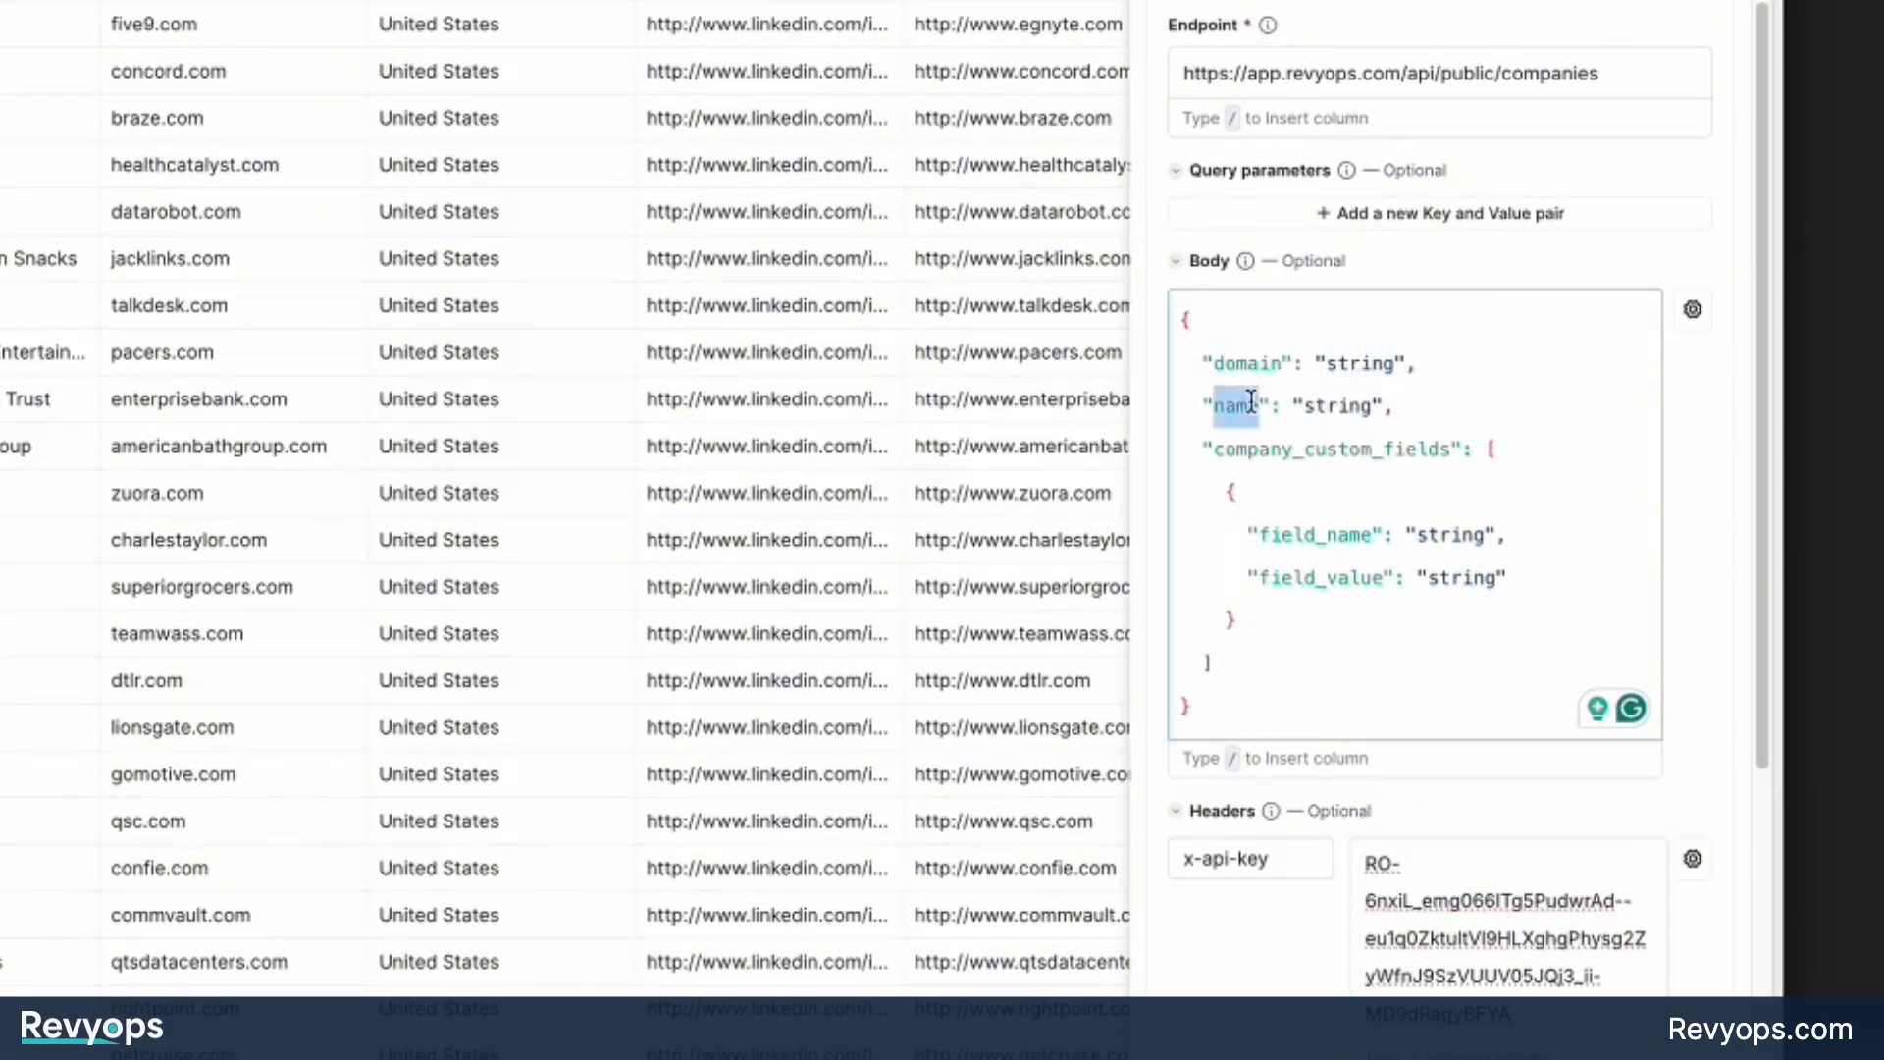
{"action": "left_click", "coordinate": [1362, 405]}
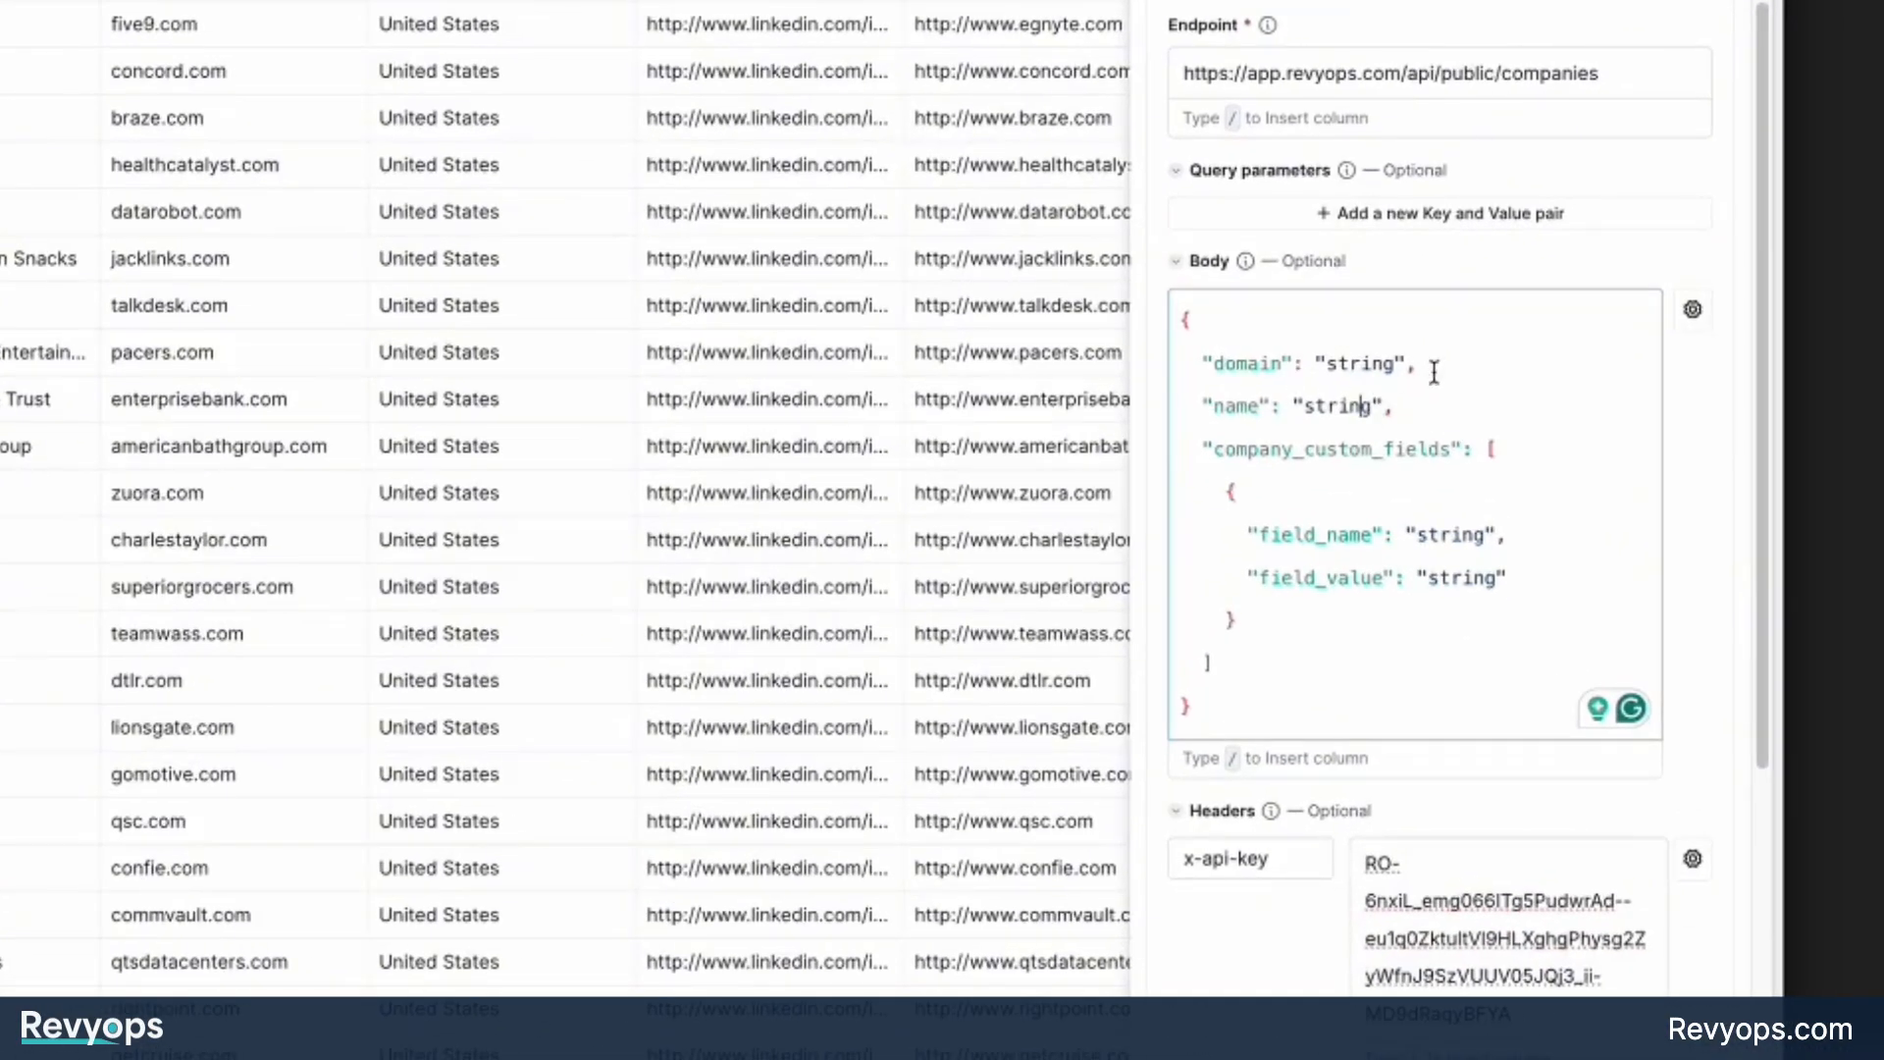
{"action": "double_click", "coordinate": [1253, 359]}
{"action": "double_click", "coordinate": [1234, 404]}
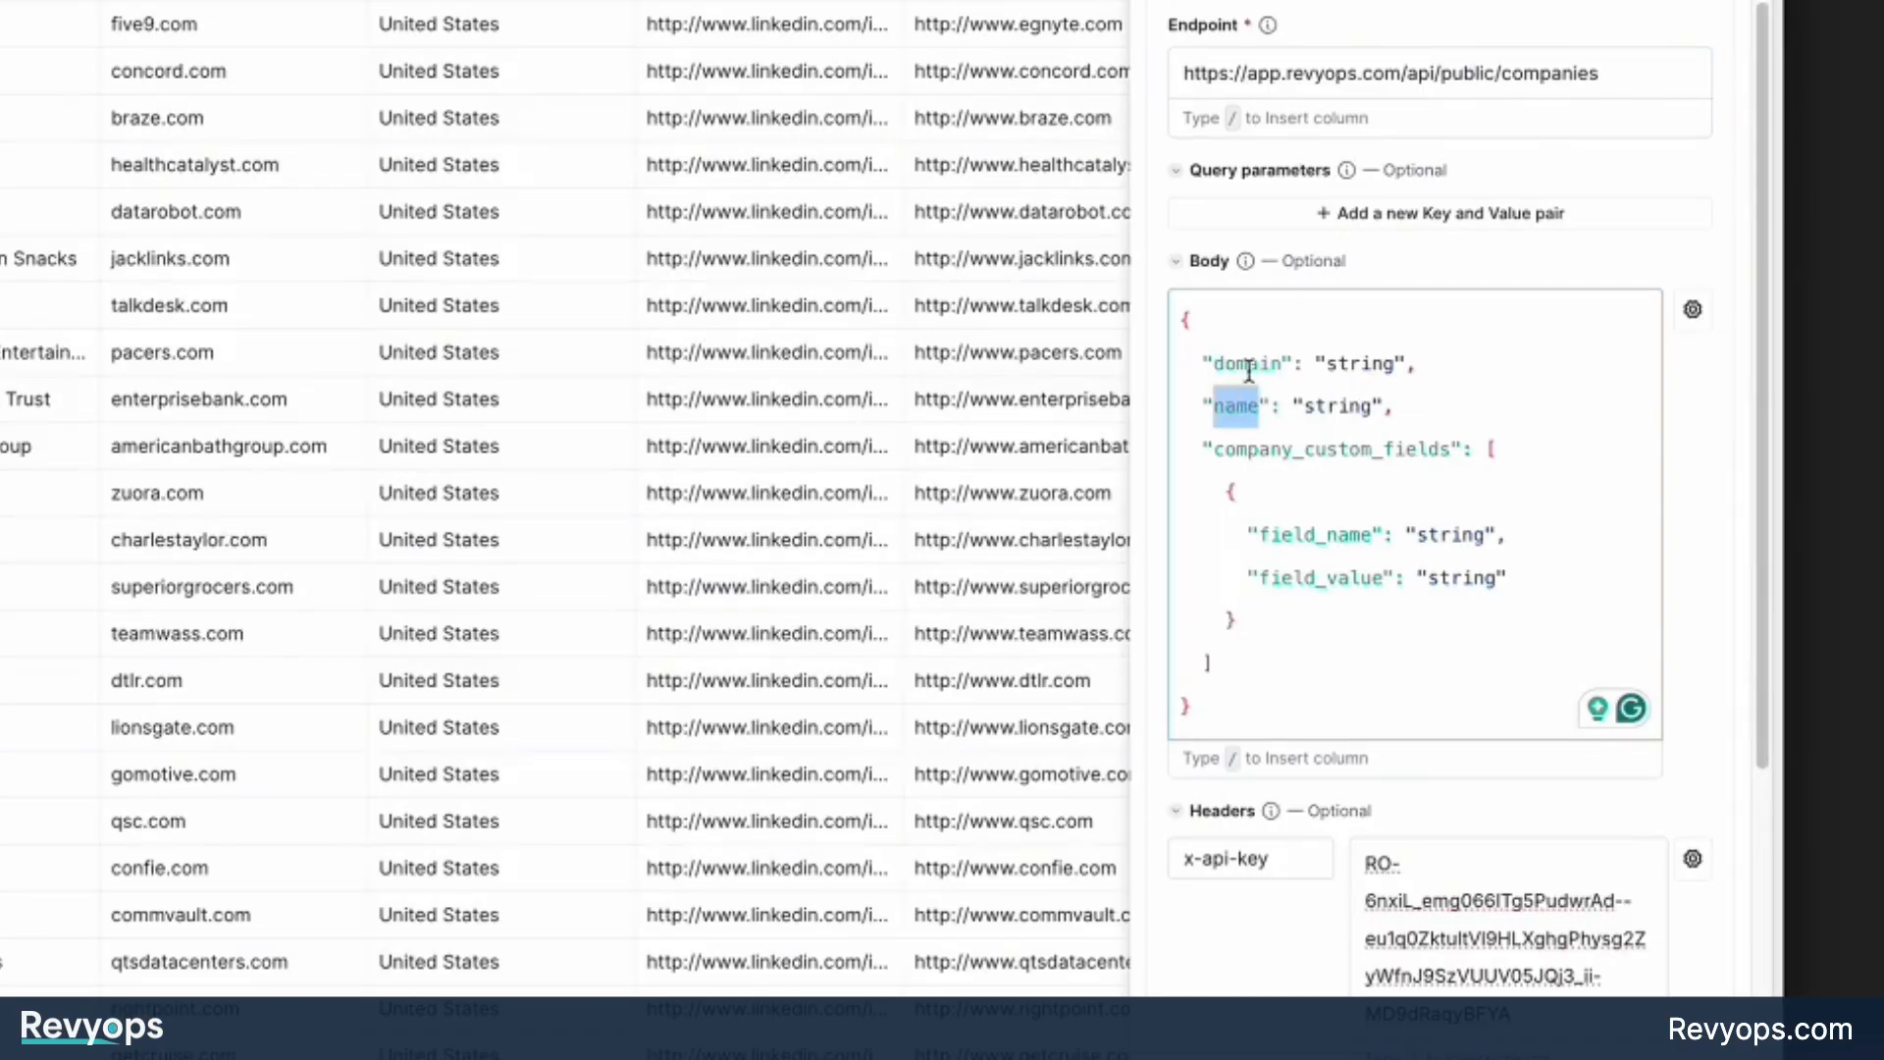
{"action": "double_click", "coordinate": [1249, 371]}
{"action": "double_click", "coordinate": [1233, 422]}
{"action": "double_click", "coordinate": [1281, 454]}
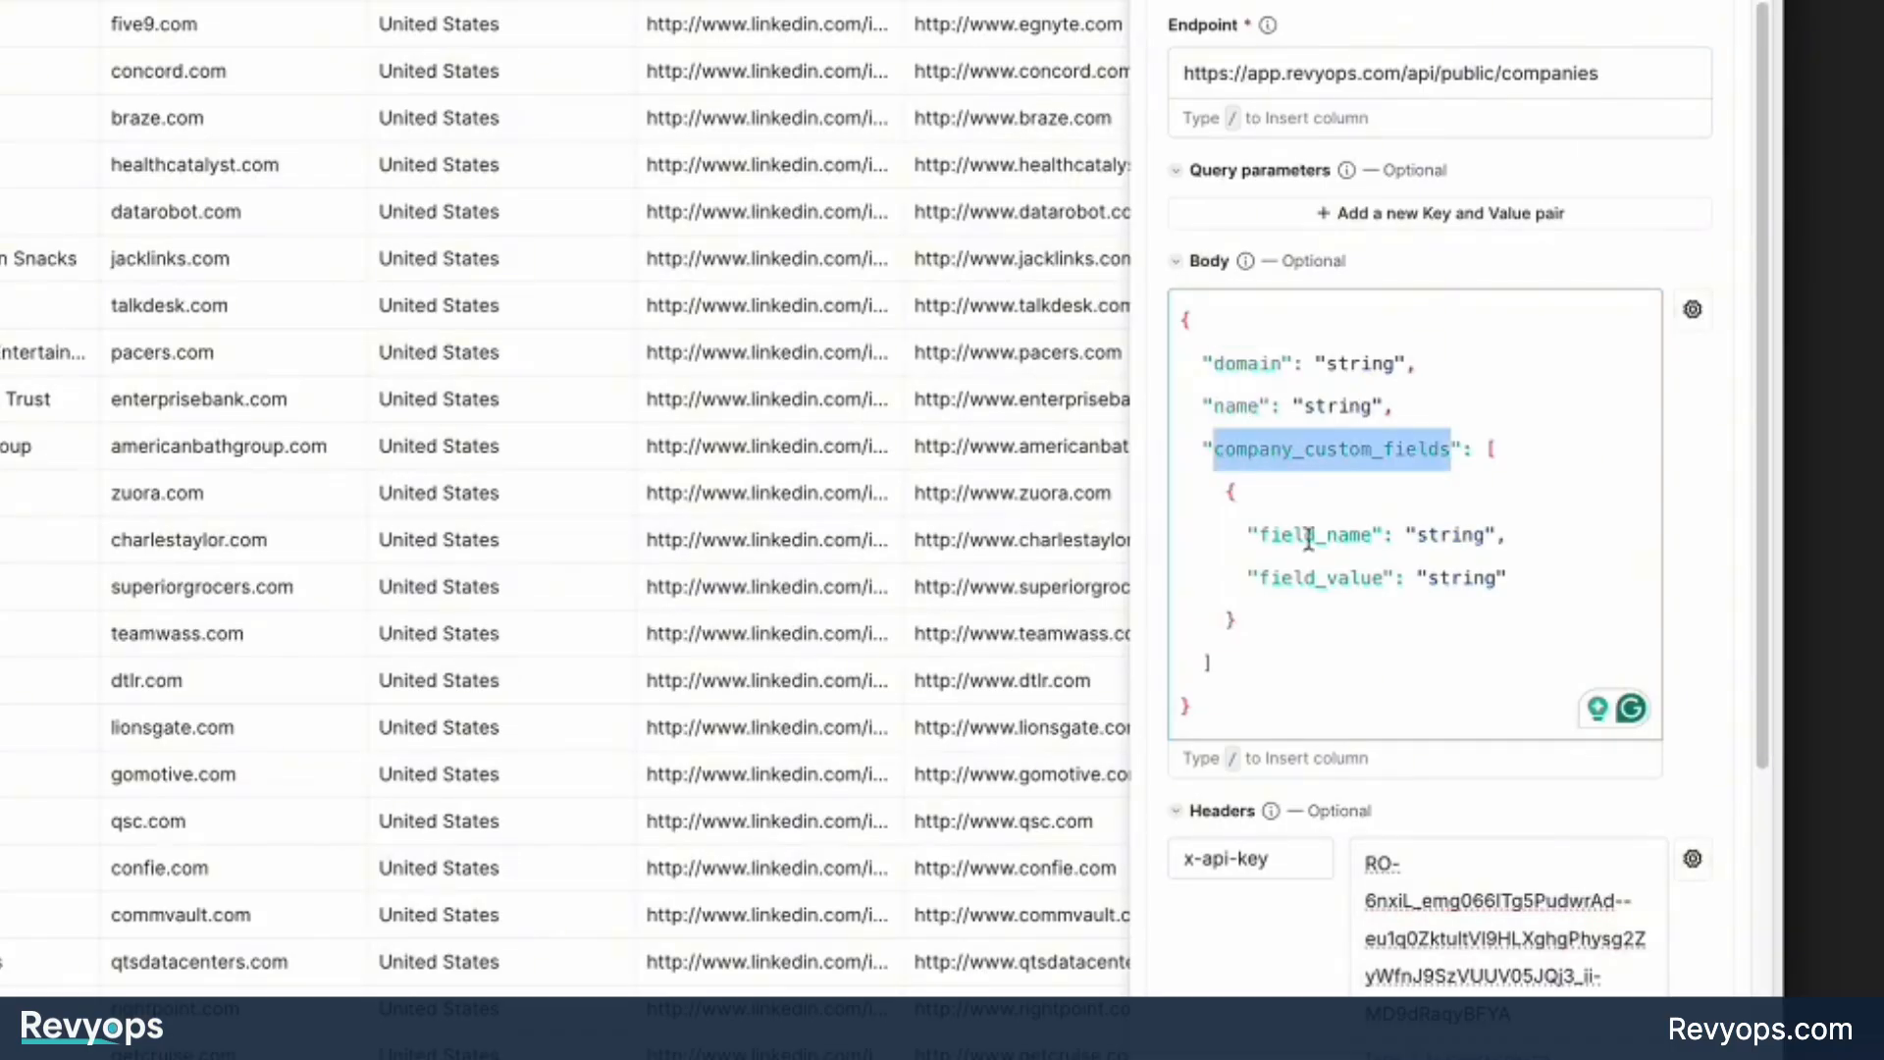
{"action": "double_click", "coordinate": [1312, 533]}
{"action": "double_click", "coordinate": [1301, 577]}
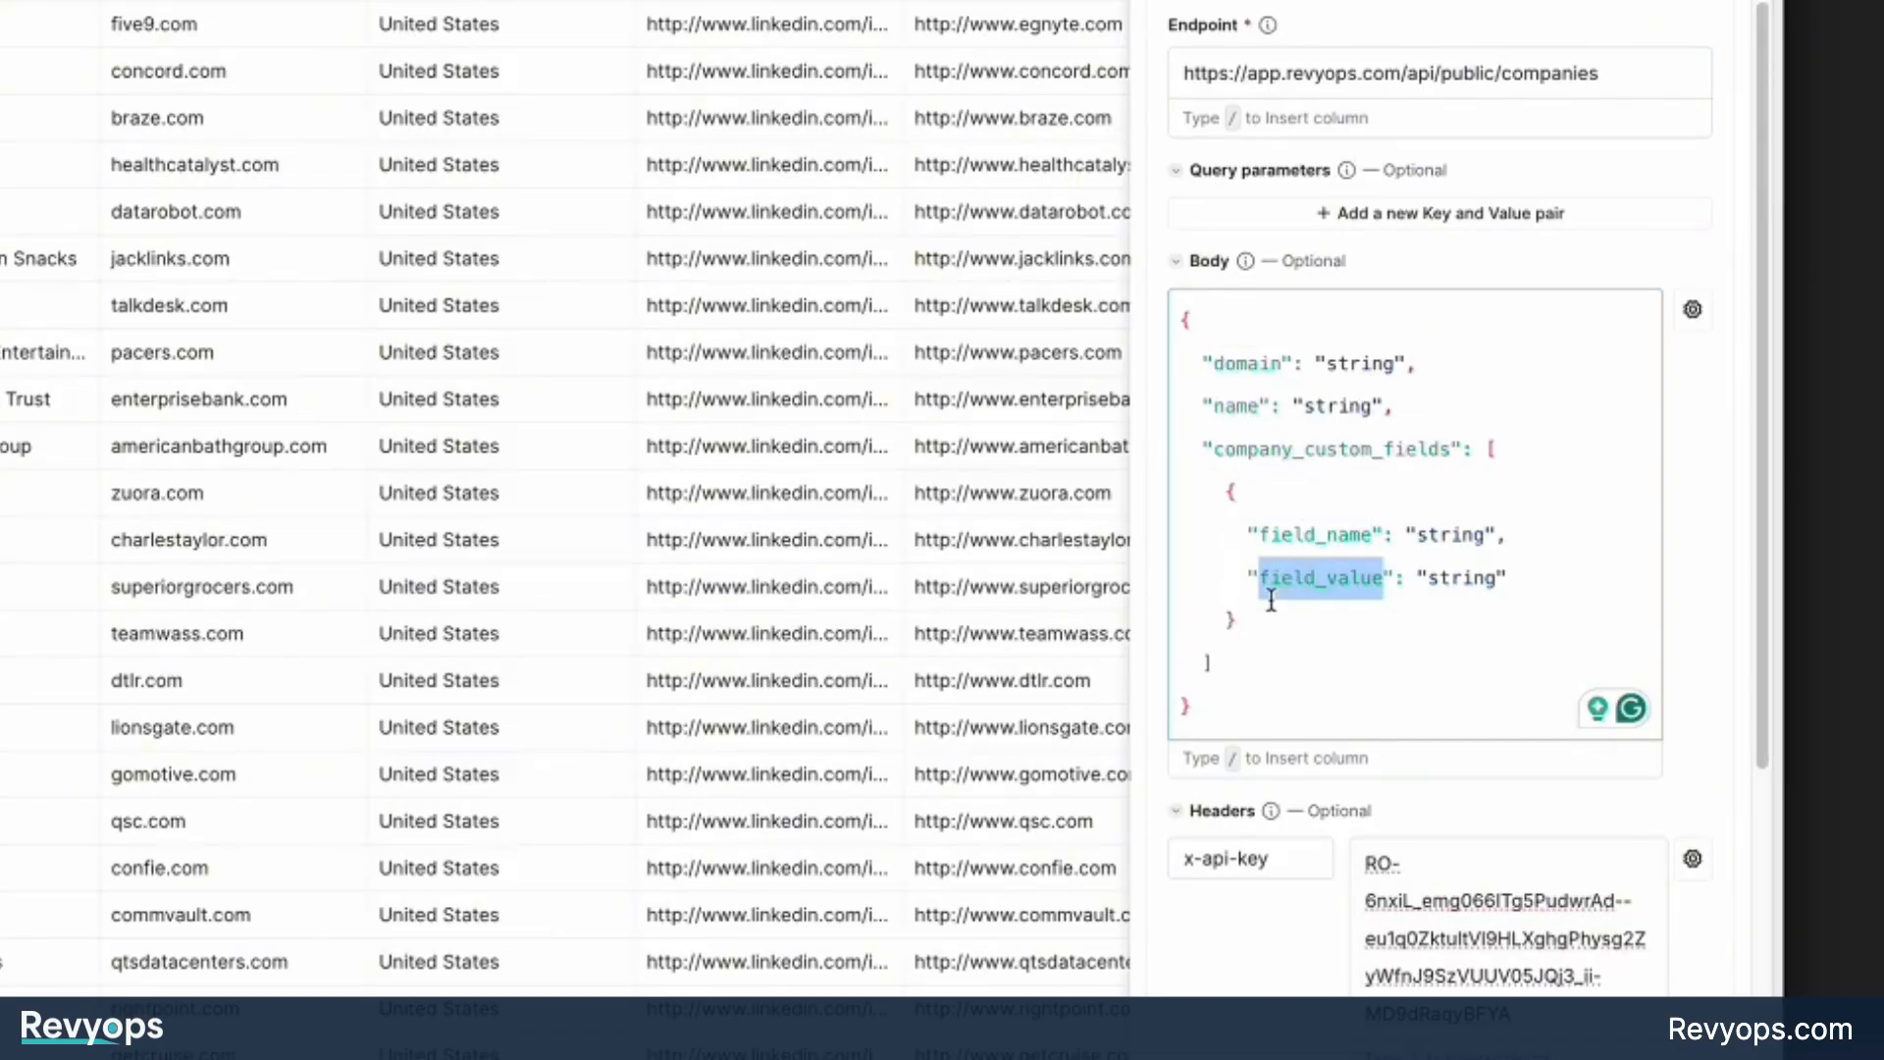
Replace the domain's string placeholder in the request body with a reference to the Company Domain column.
{"action": "left_click", "coordinate": [1260, 581]}
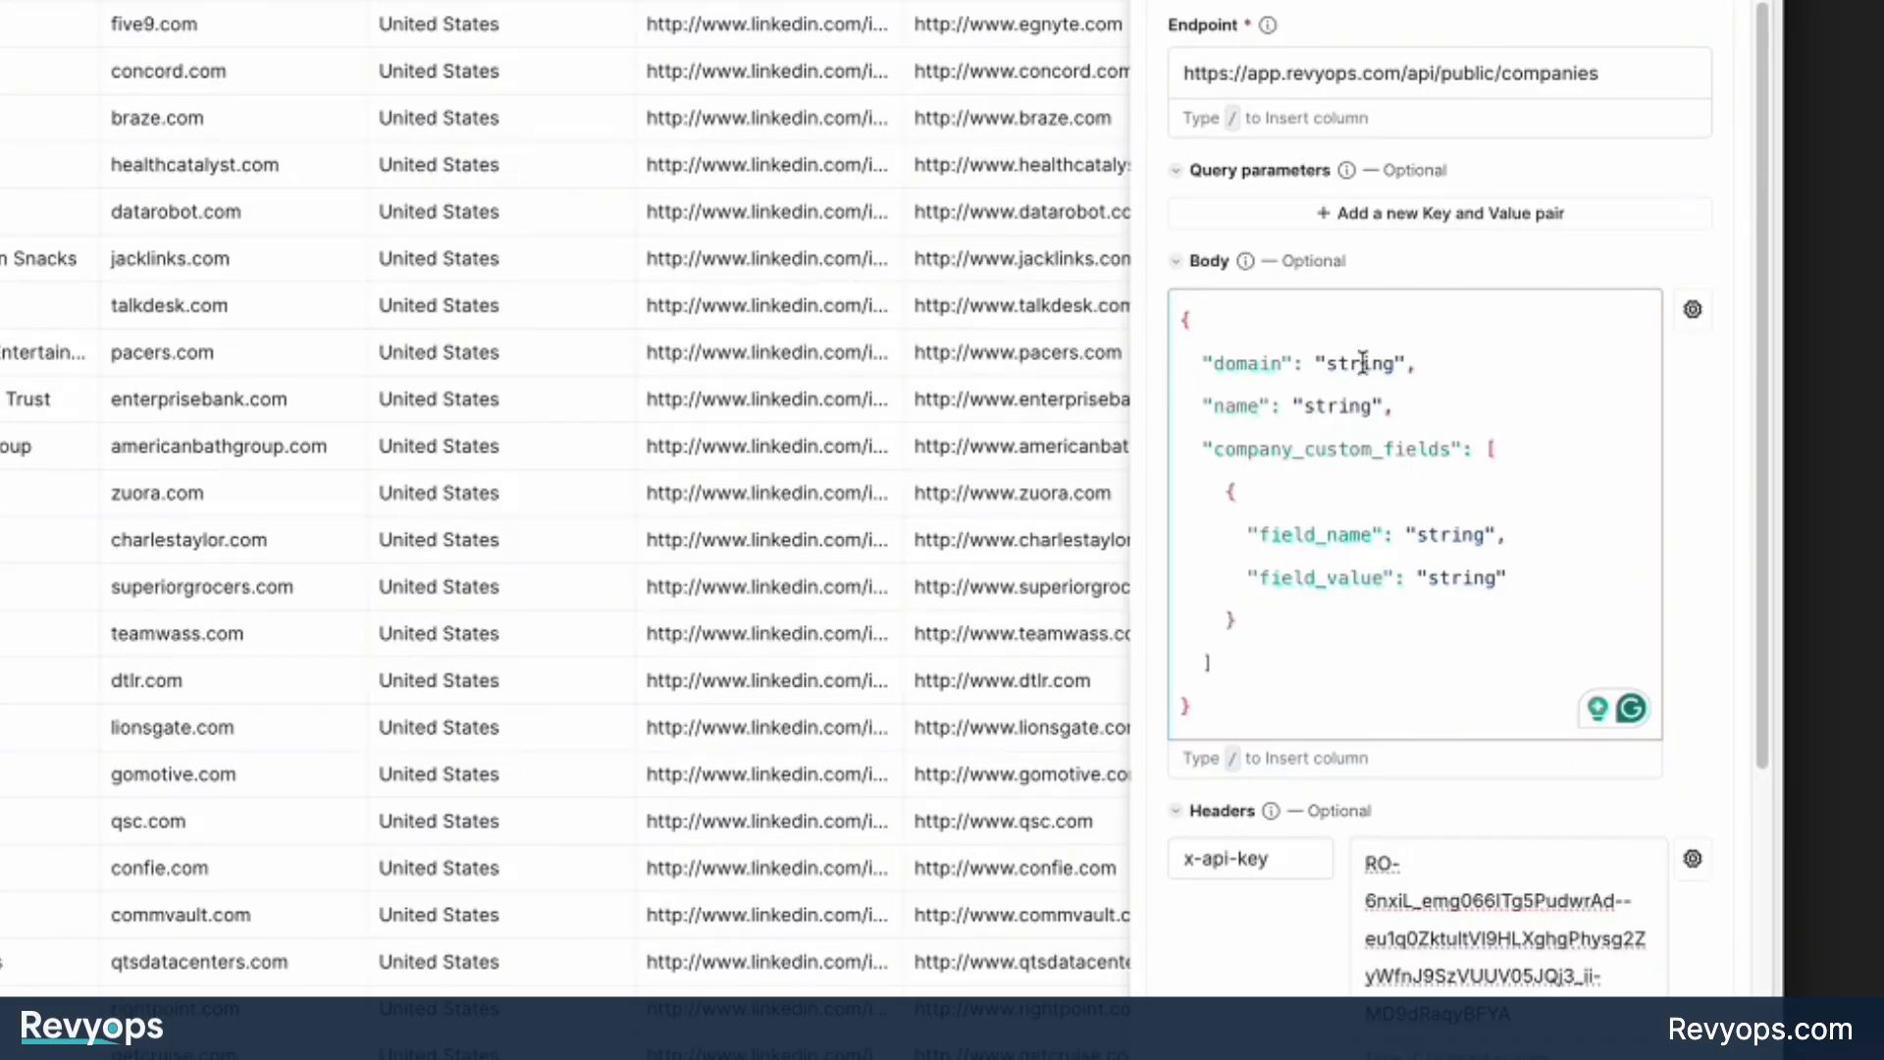
{"action": "double_click", "coordinate": [1362, 363]}
{"action": "double_click", "coordinate": [1351, 405]}
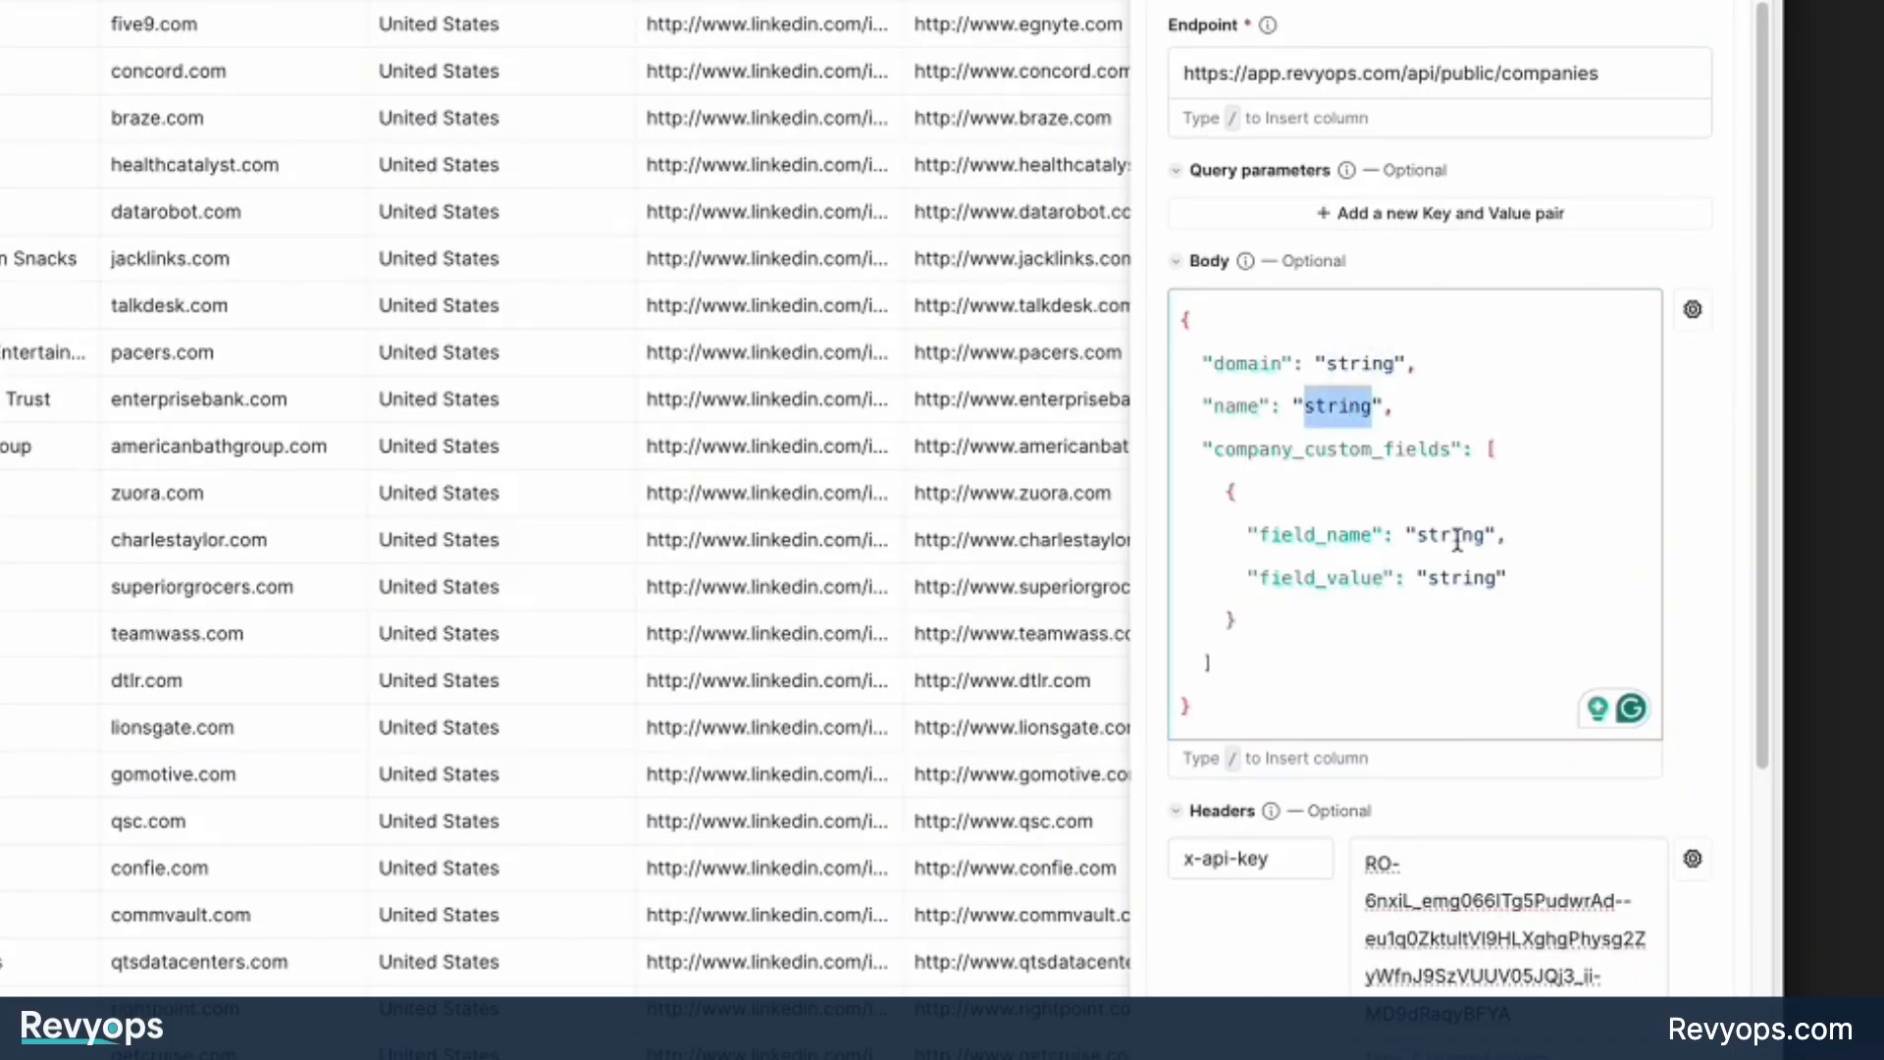
{"action": "double_click", "coordinate": [1252, 364]}
{"action": "double_click", "coordinate": [1350, 364]}
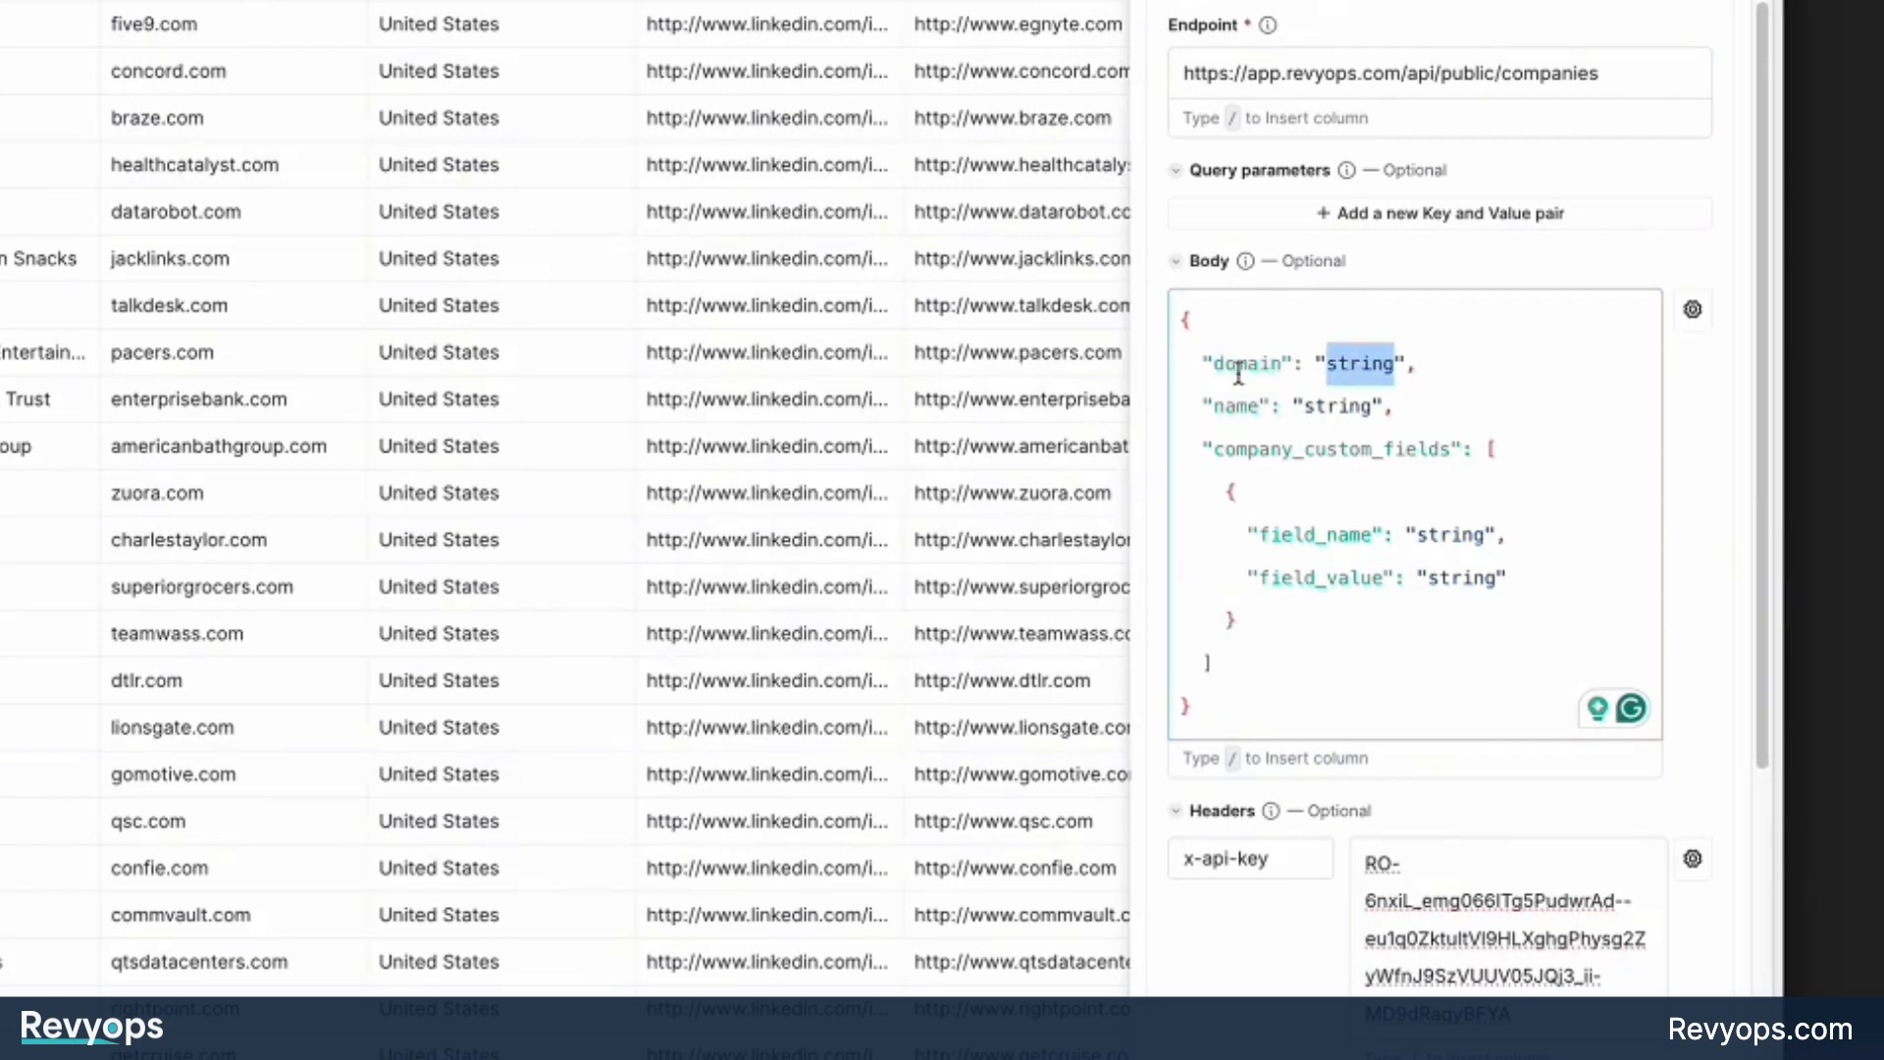
{"action": "double_click", "coordinate": [1249, 364]}
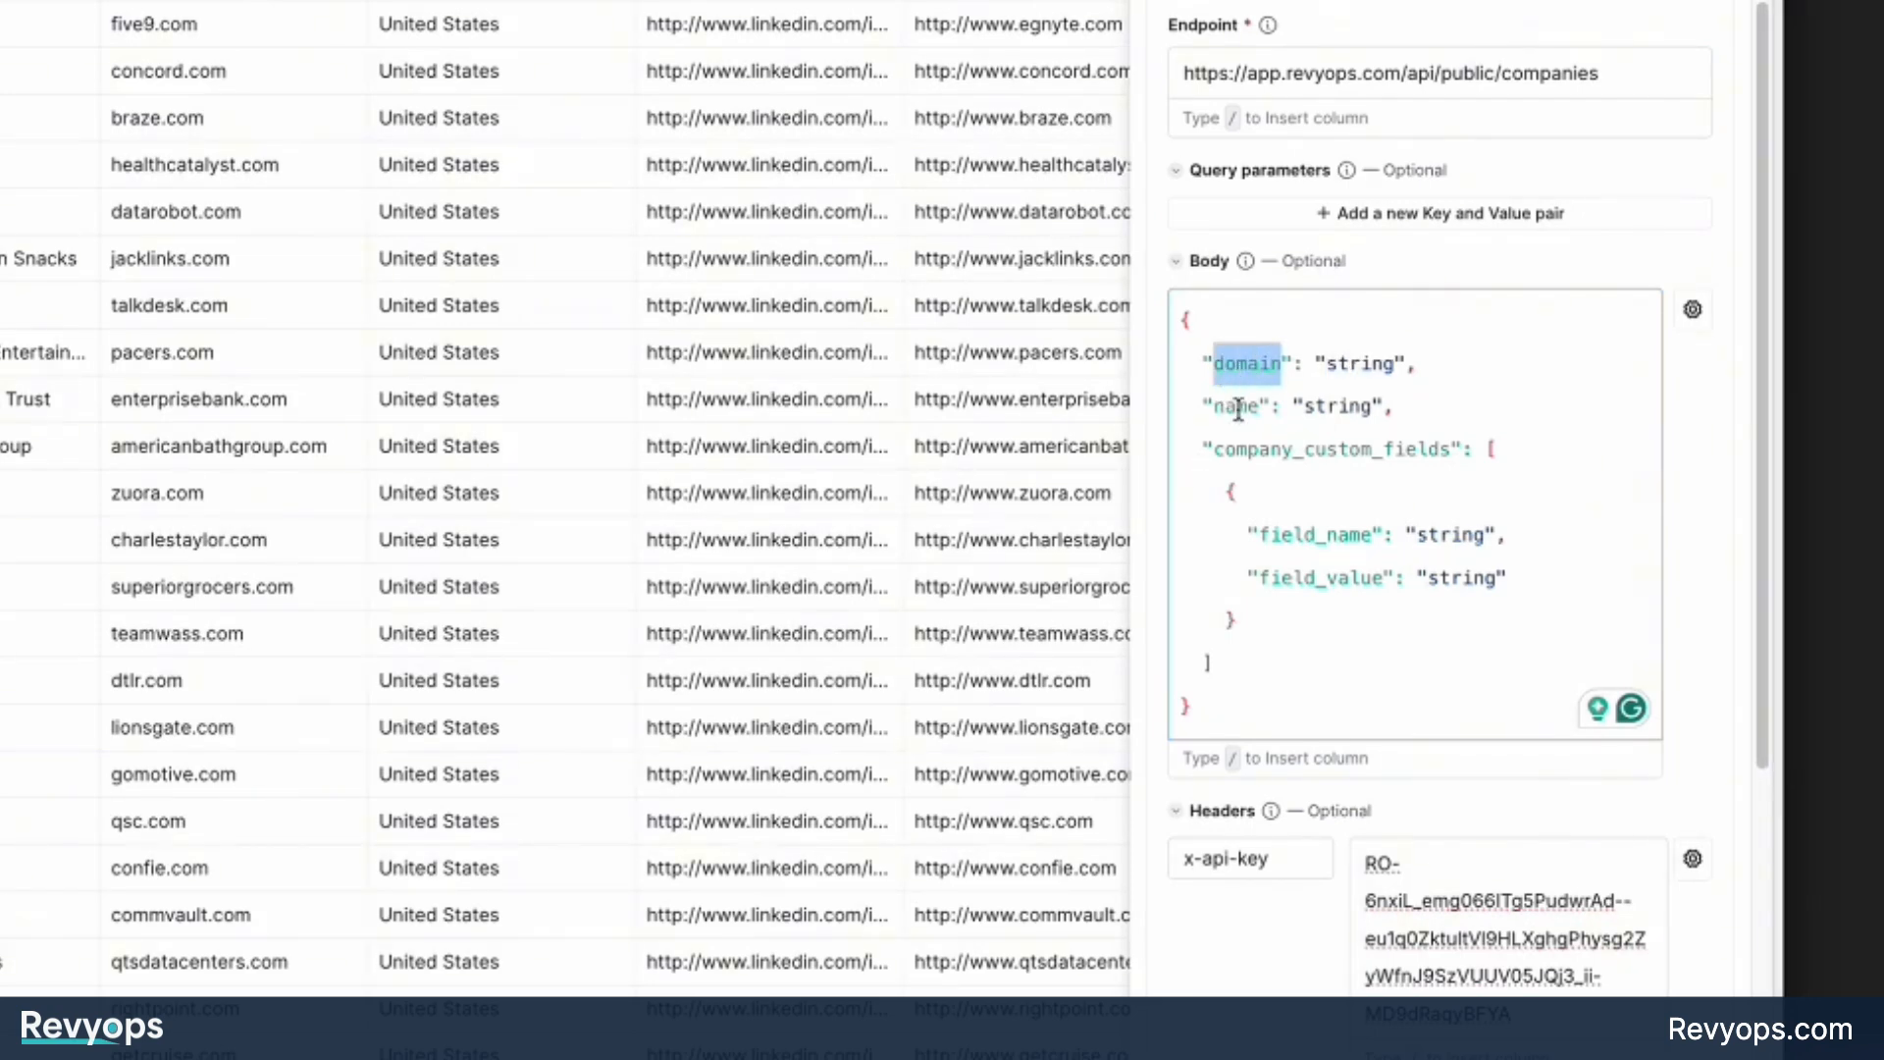
{"action": "double_click", "coordinate": [1363, 377]}
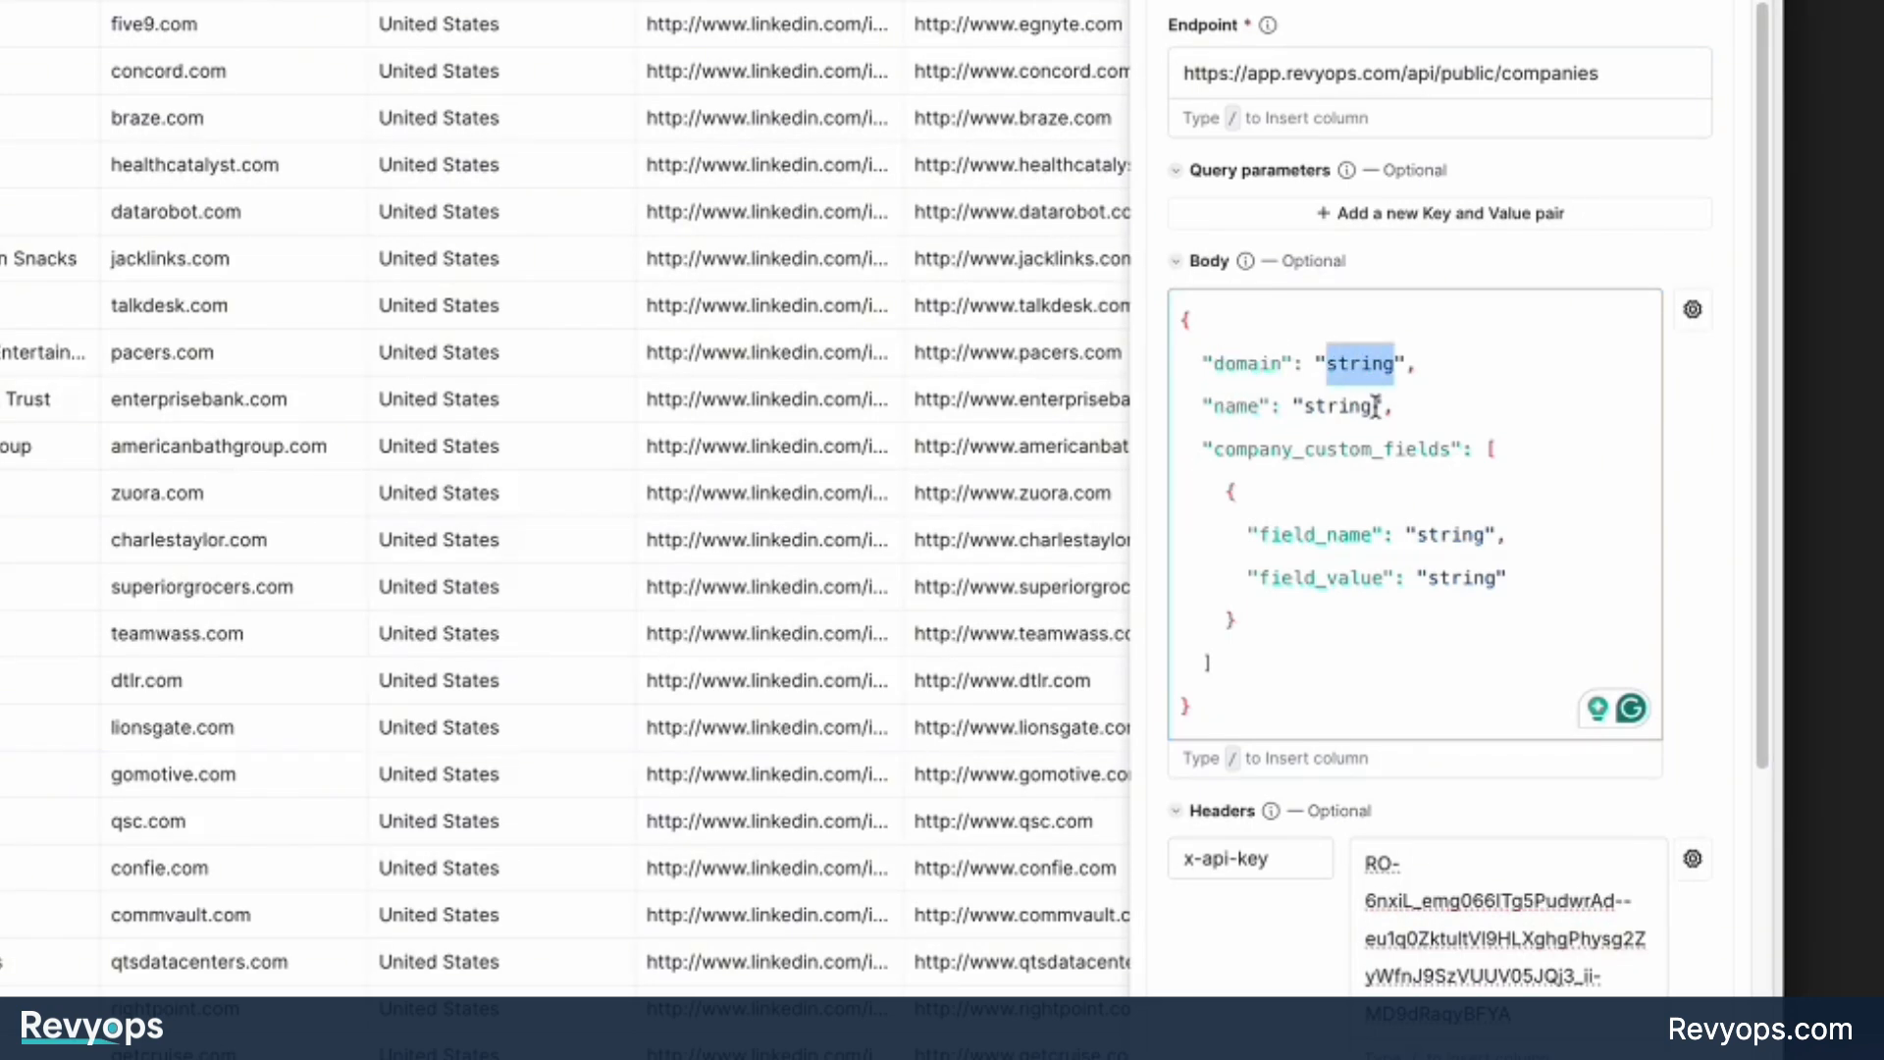
{"action": "key", "text": "BackSpace"}
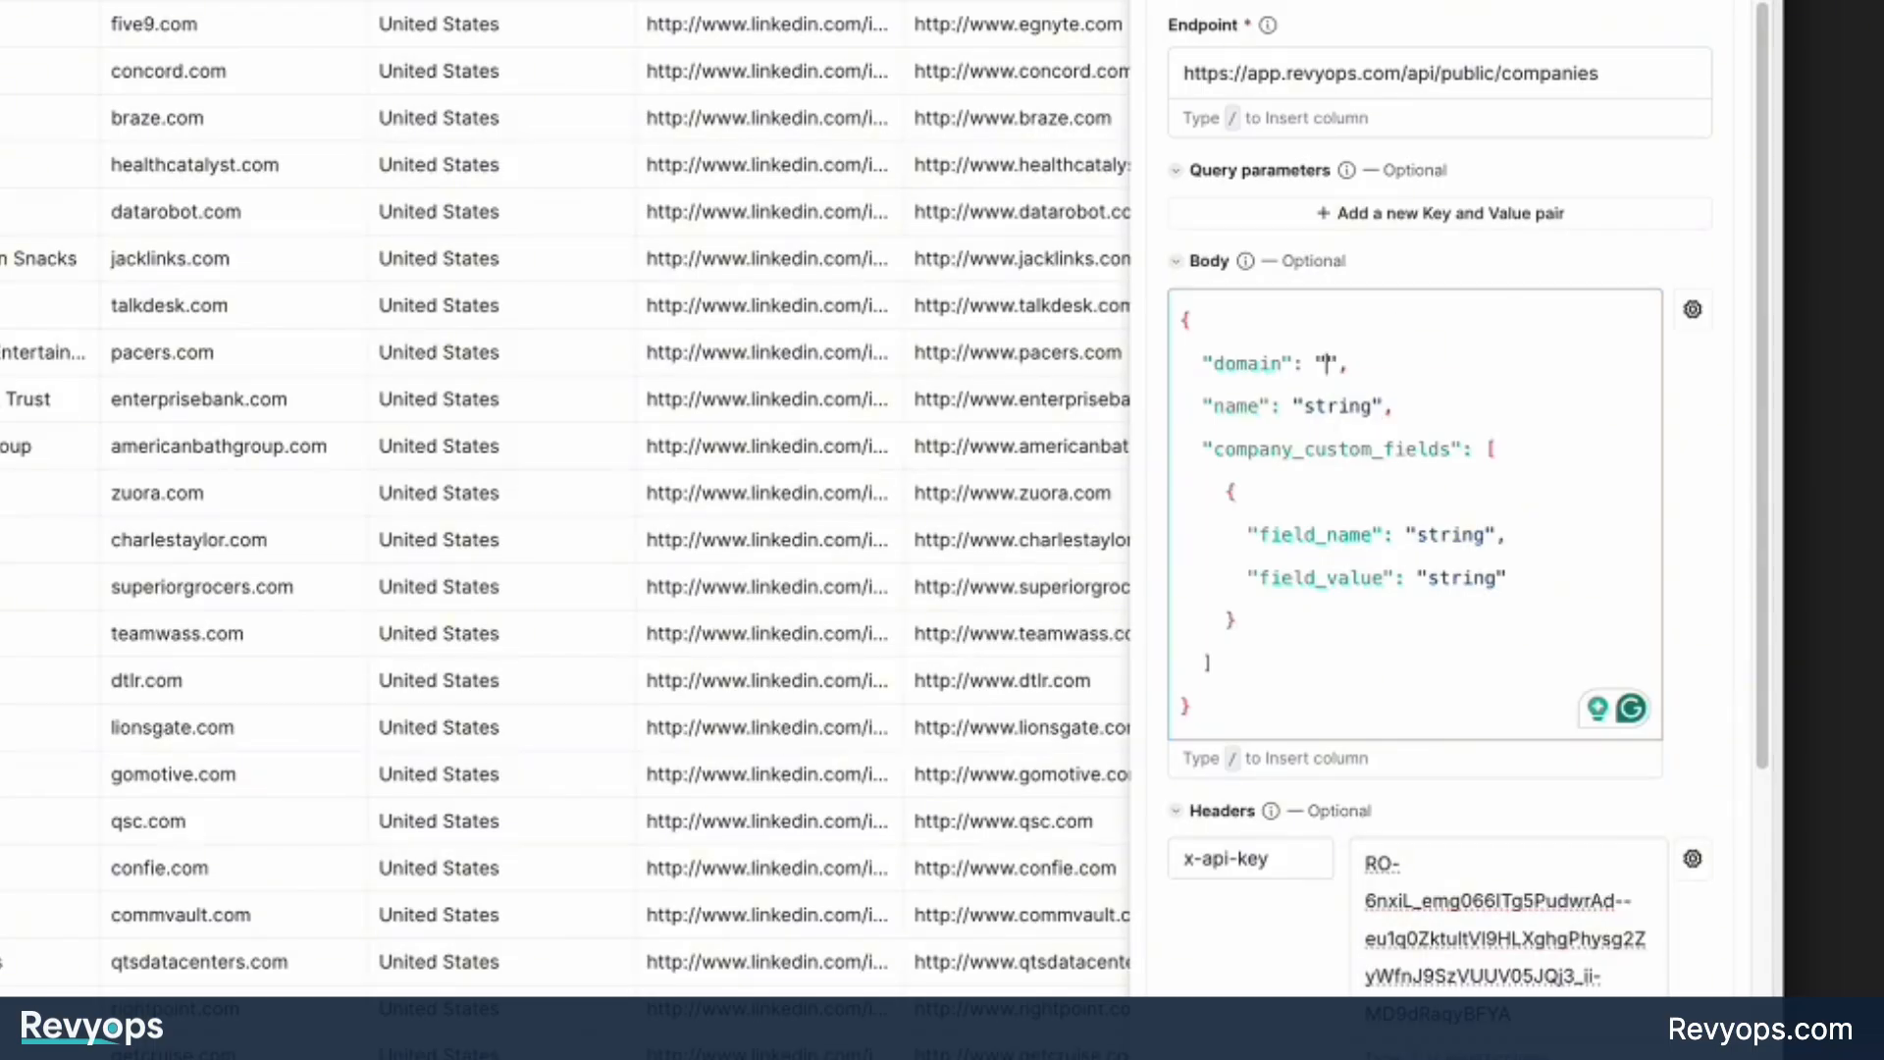
{"action": "type", "text": "/"}
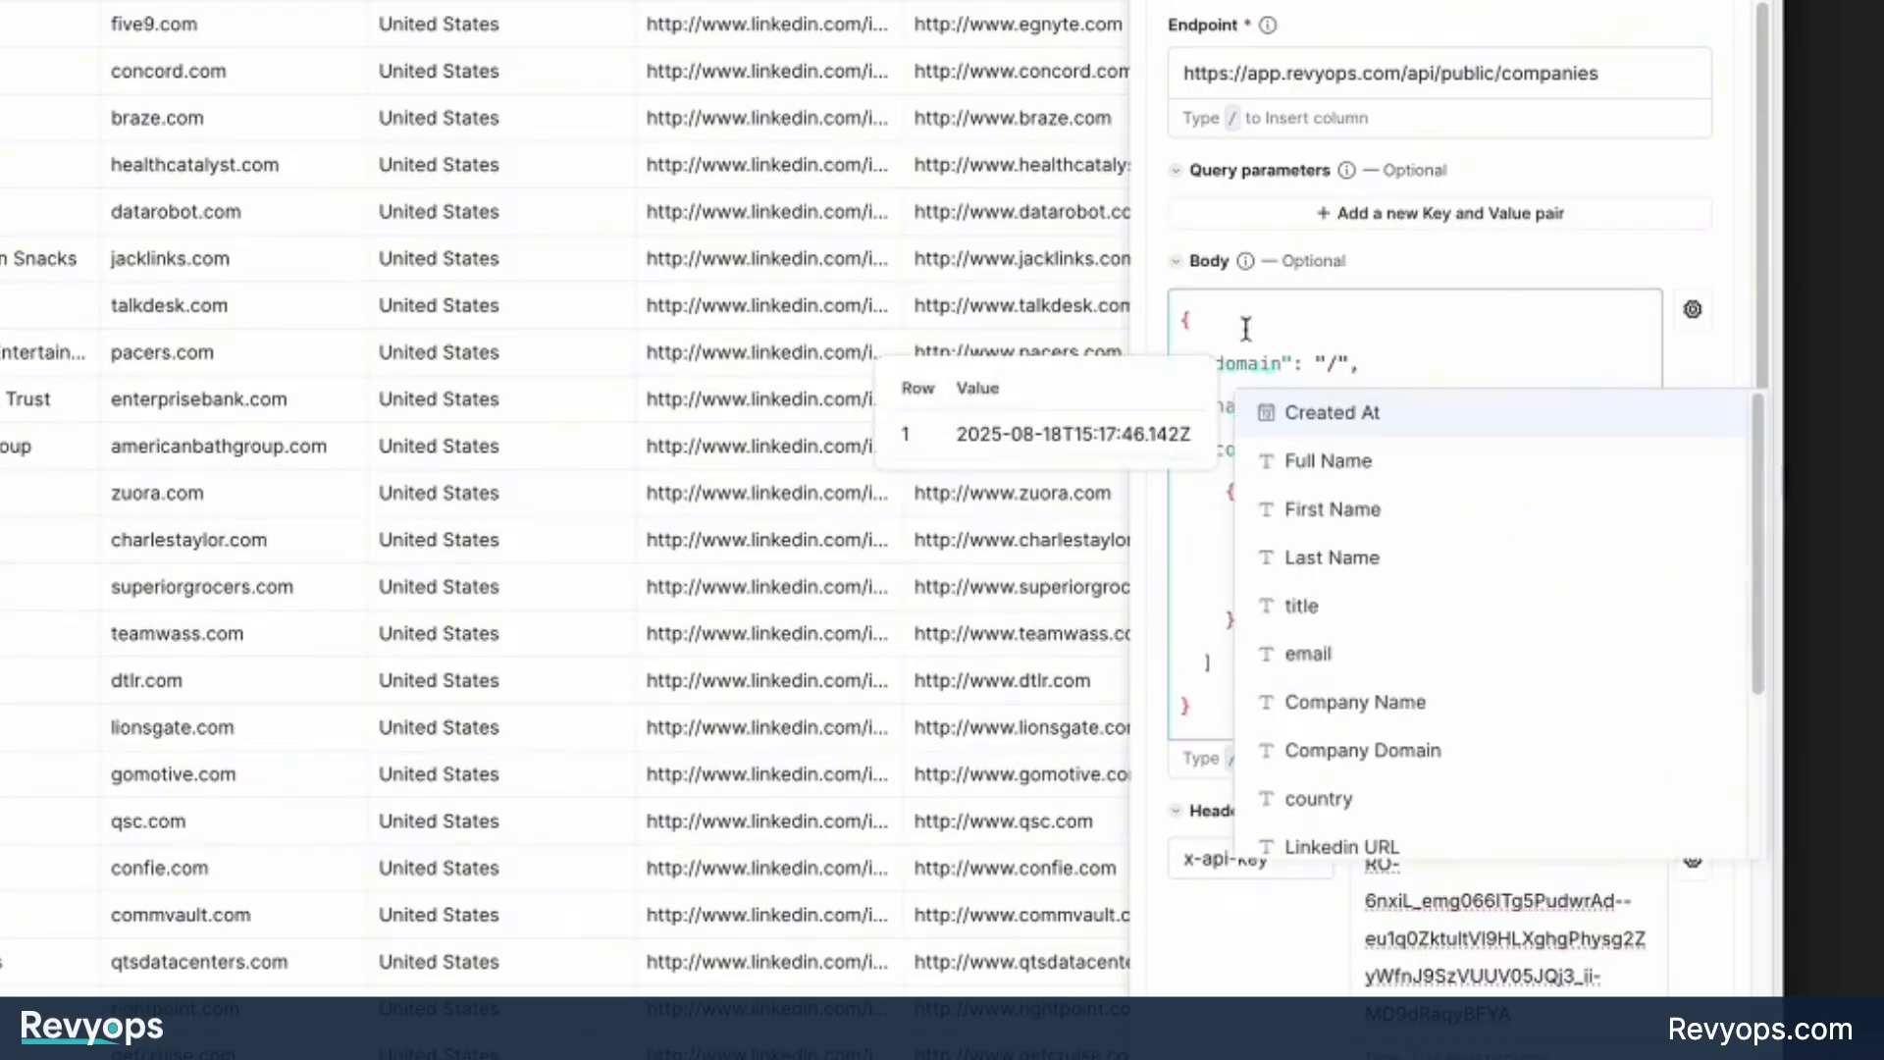
{"action": "left_click", "coordinate": [1394, 745]}
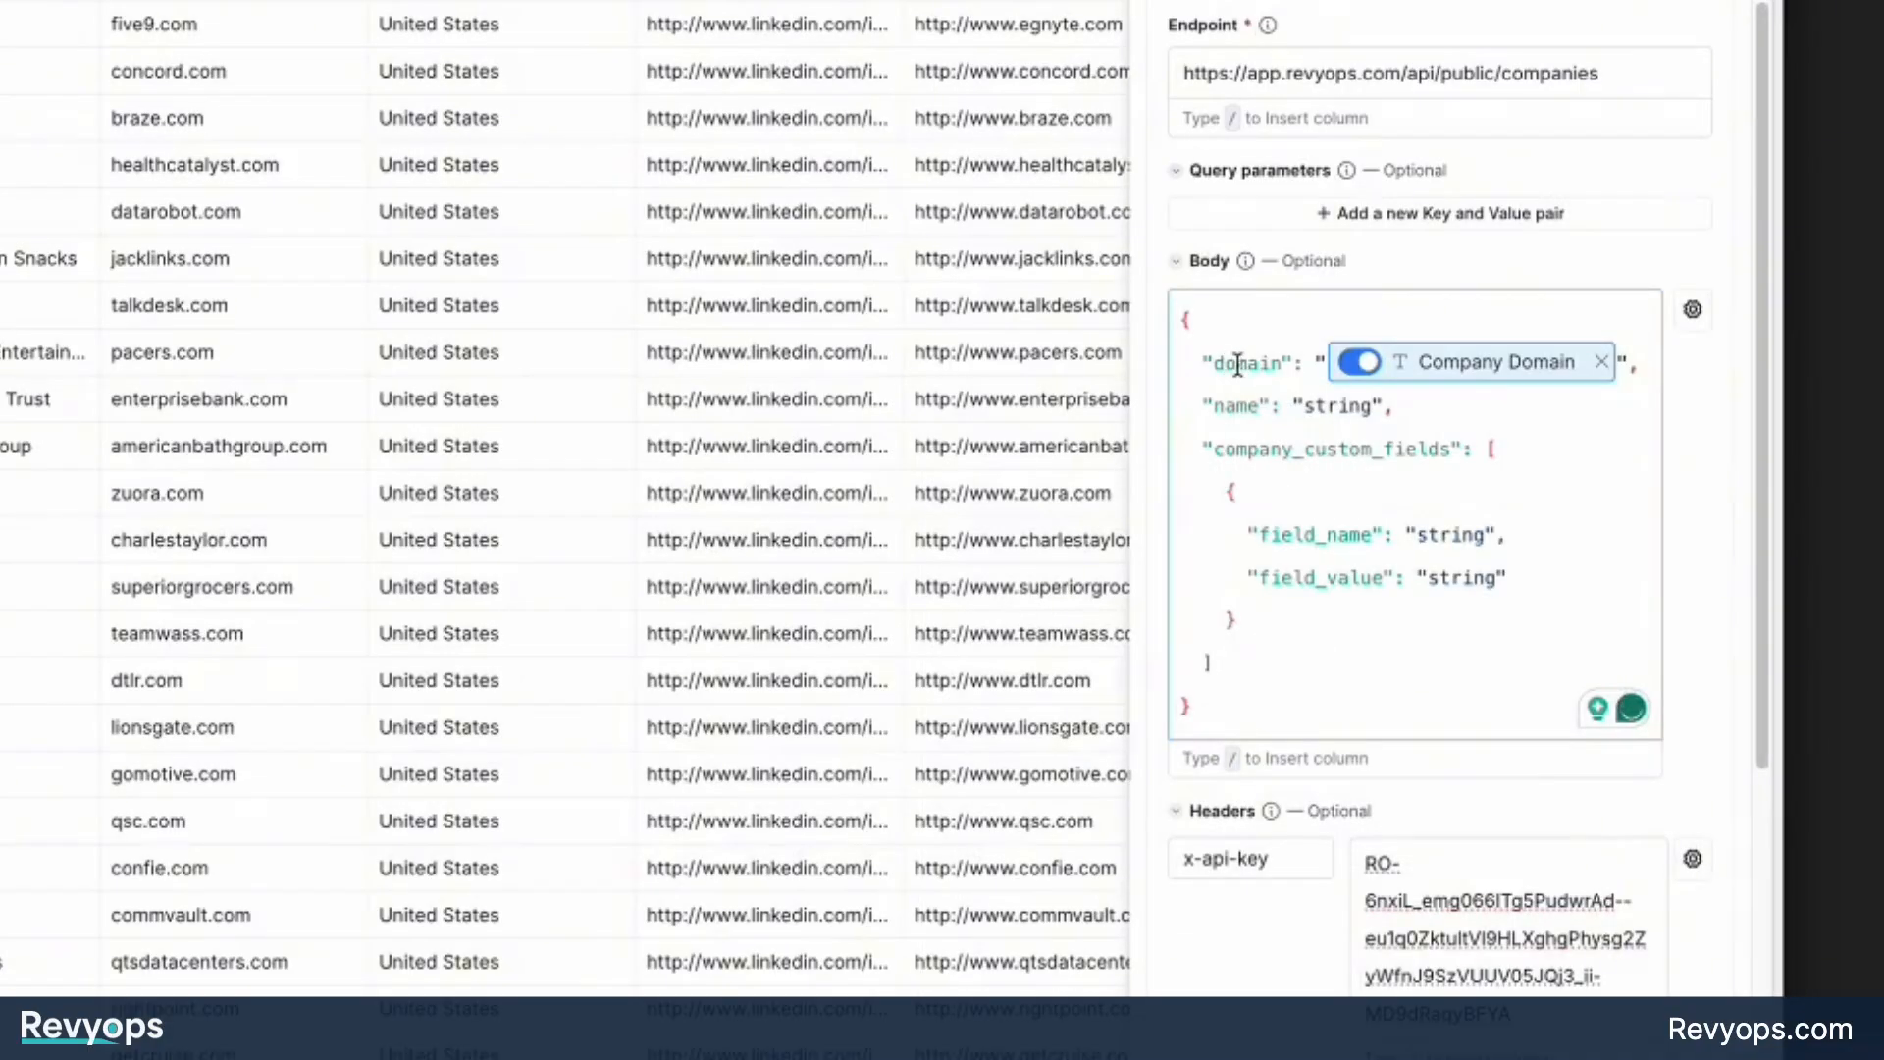
{"action": "mouse_move", "coordinate": [1477, 368]}
Compare the quotation marks around the domain value with the Add company example body on the RevyOps Clay Integration page.
{"action": "left_click_drag", "start_coordinate": [1630, 360], "coordinate": [1325, 364]}
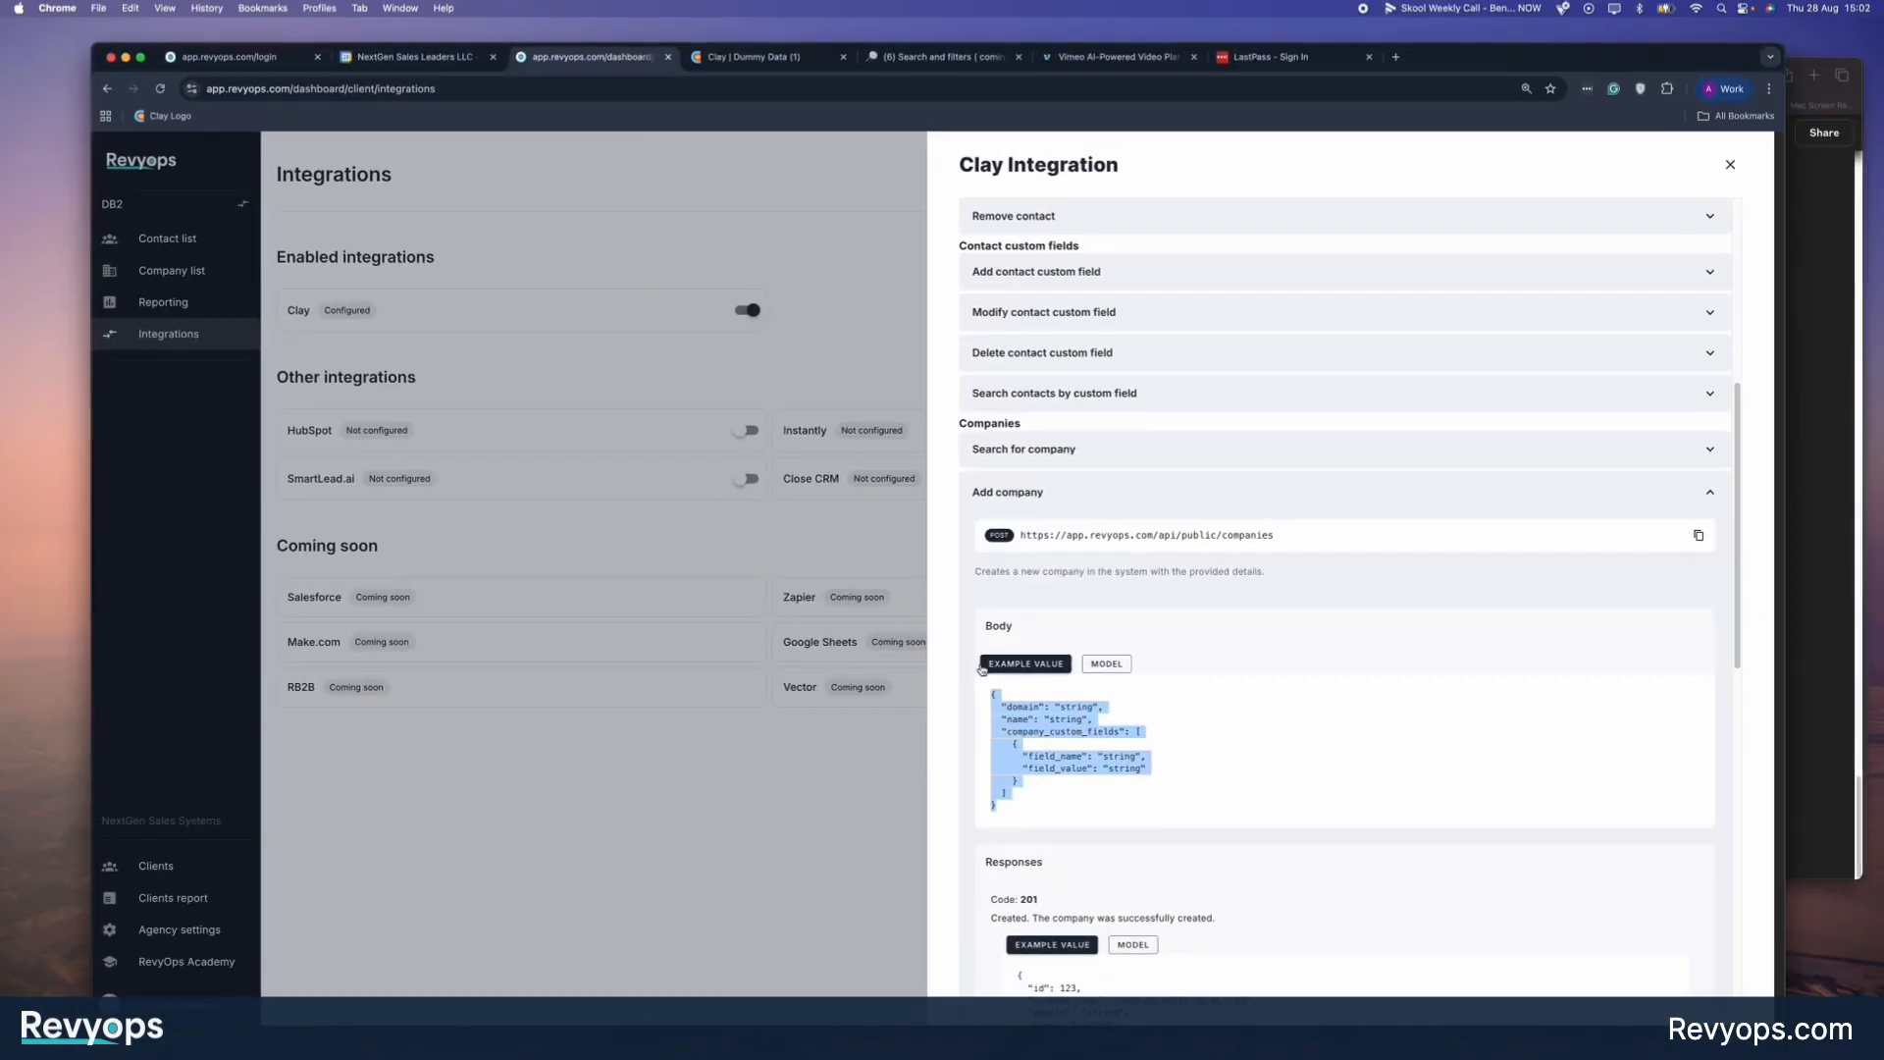
{"action": "left_click_drag", "start_coordinate": [1052, 706], "coordinate": [1098, 707]}
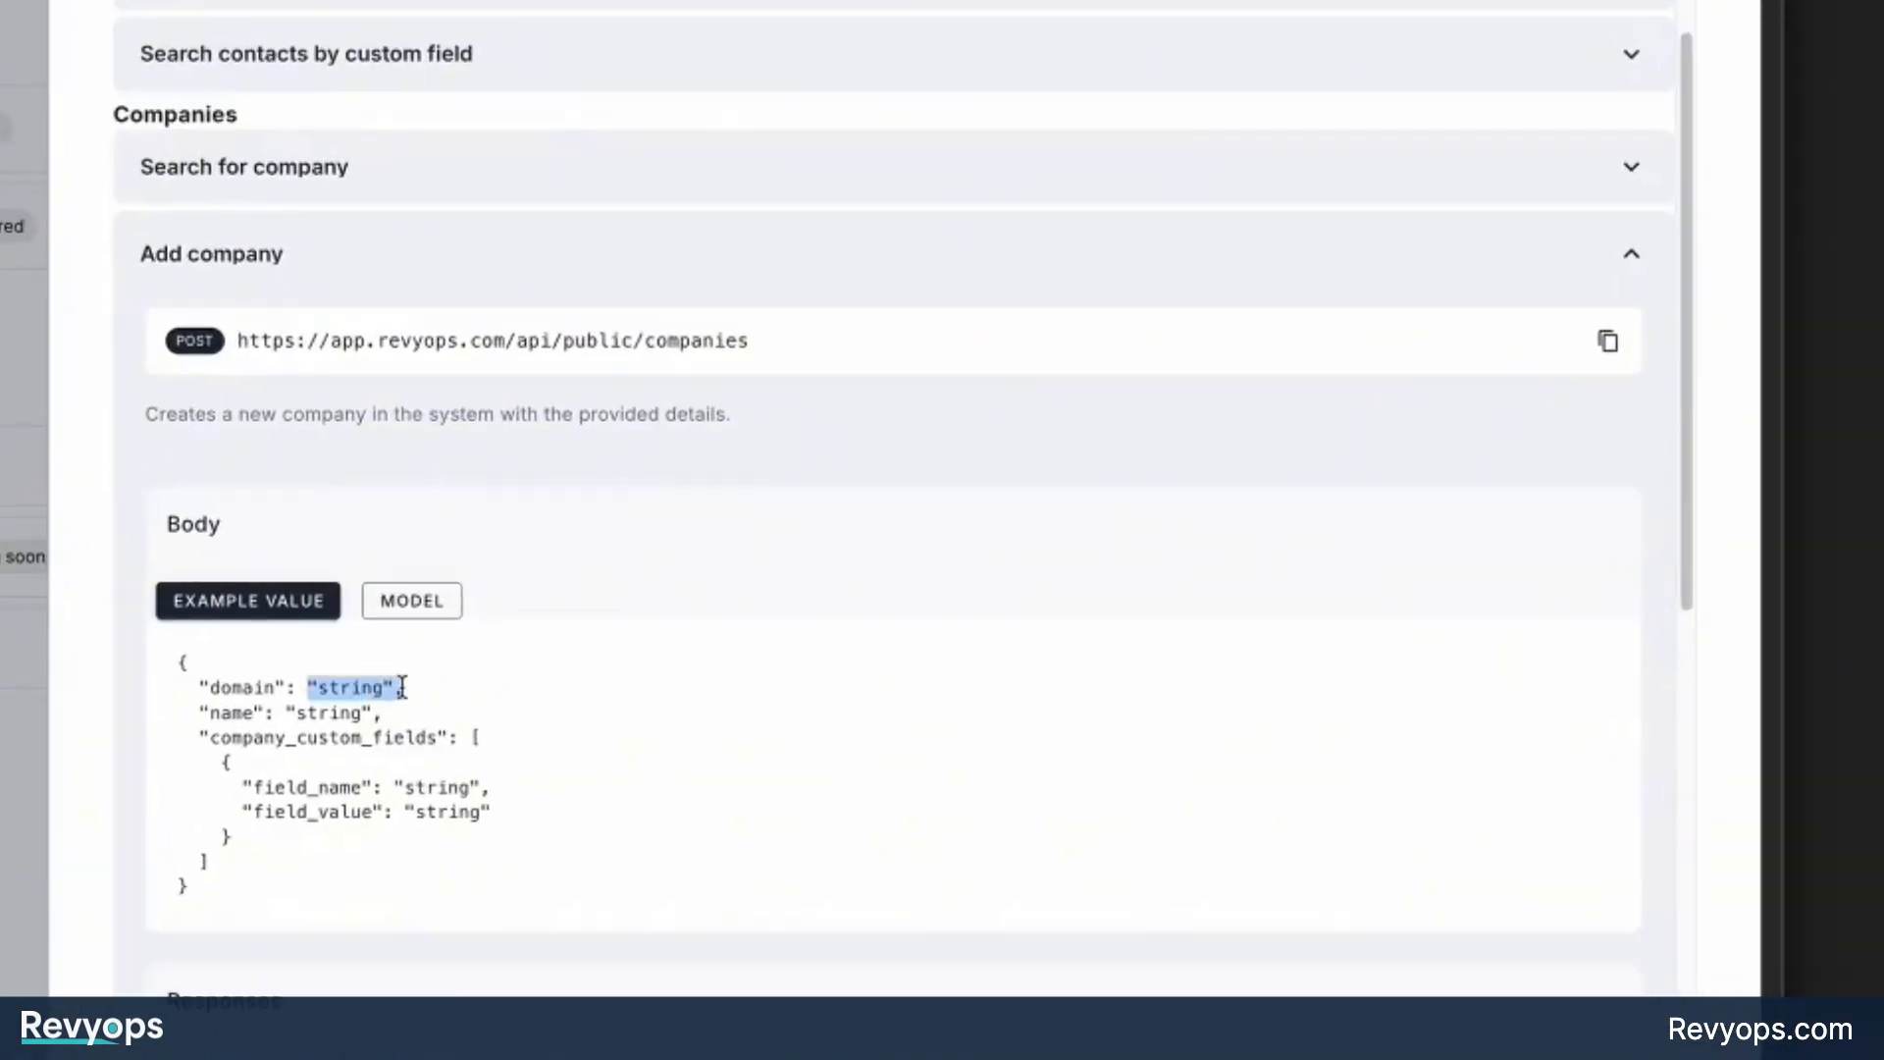
{"action": "left_click", "coordinate": [1144, 753]}
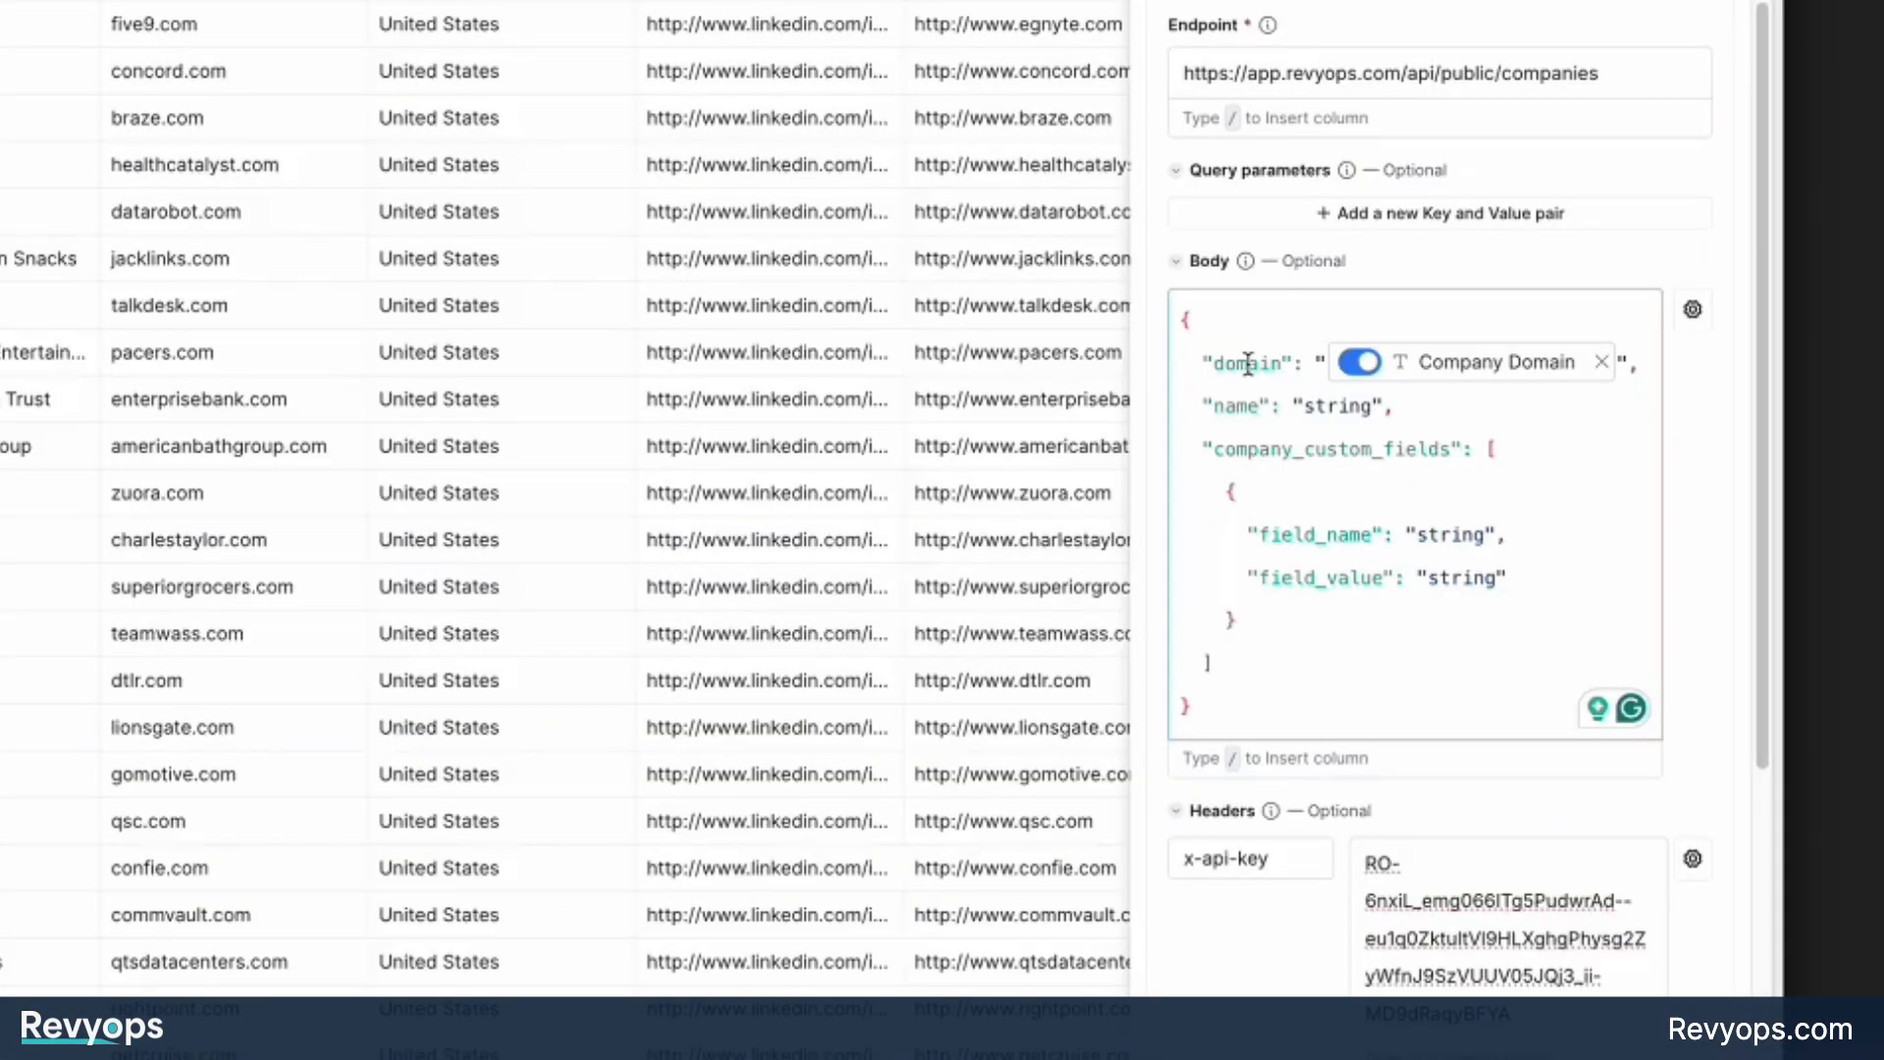
In Clay, replace the name's string placeholder in the request body with a reference to the Company Name column.
{"action": "double_click", "coordinate": [1248, 363]}
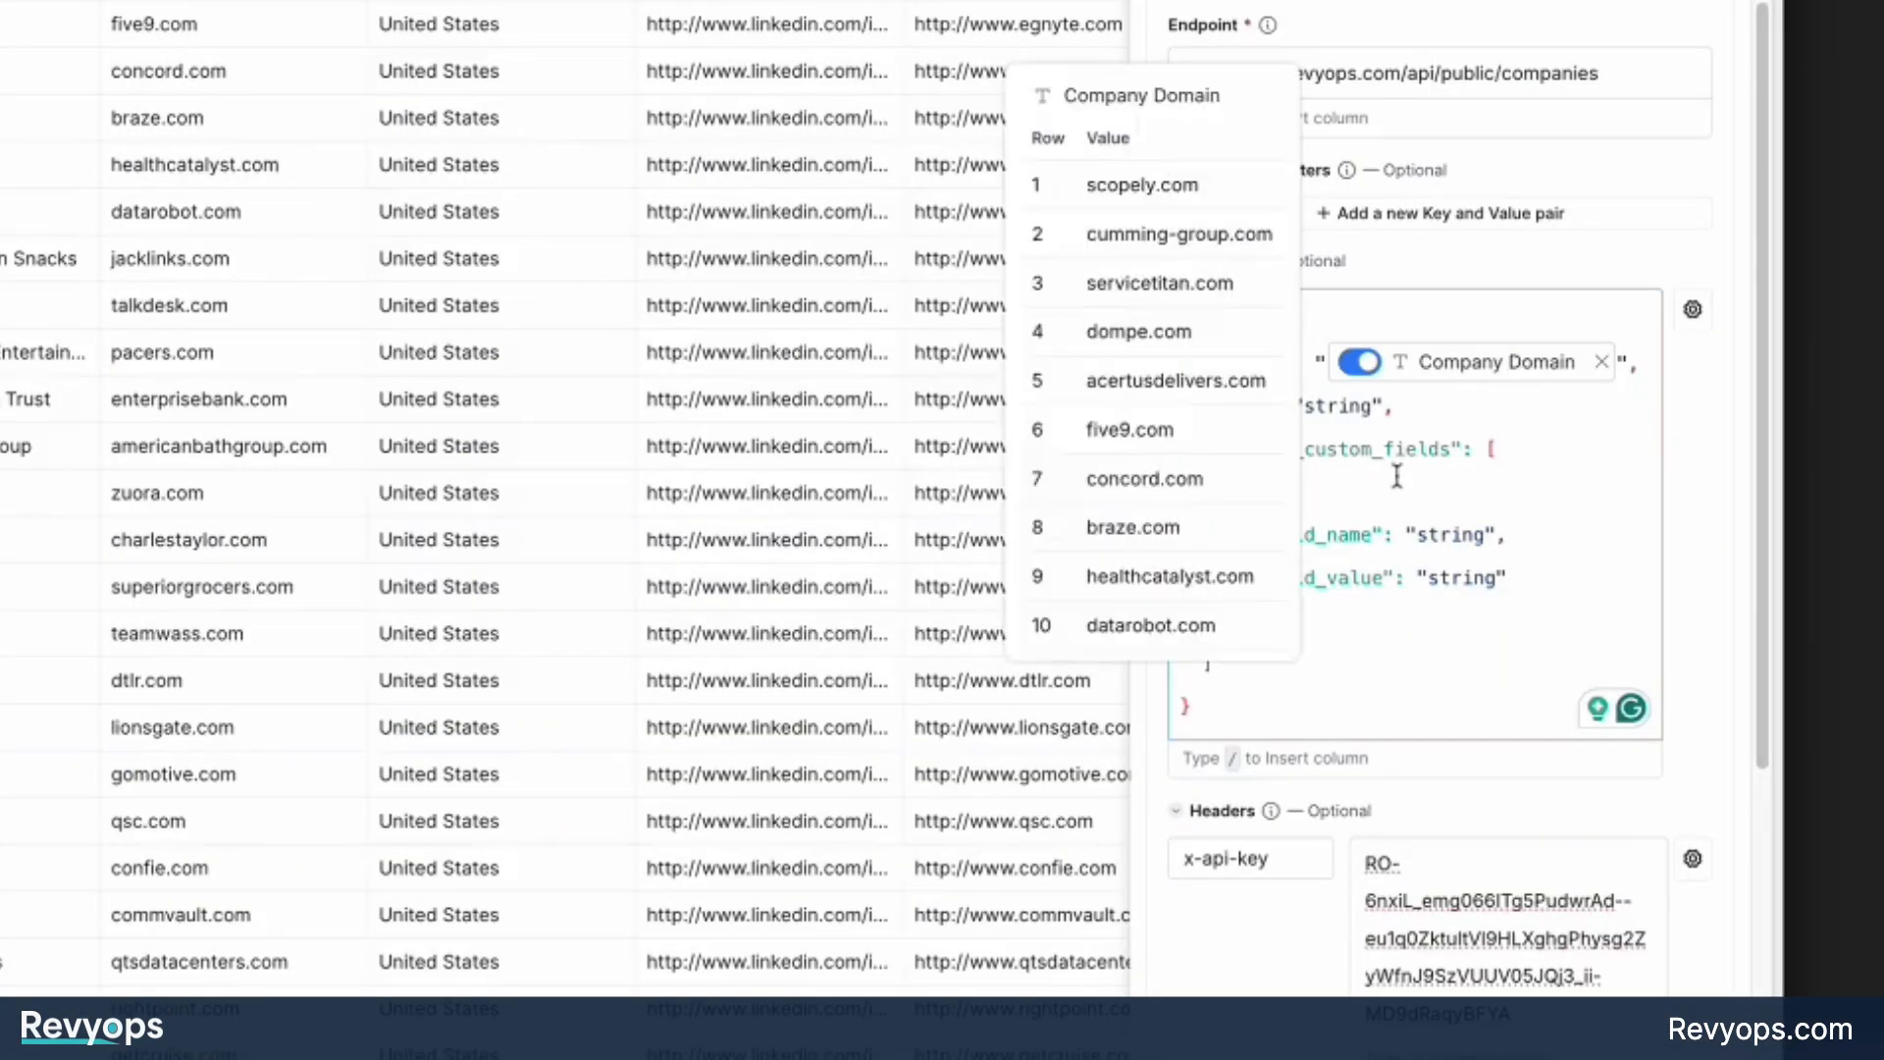
{"action": "double_click", "coordinate": [1336, 405]}
{"action": "type", "text": "/"}
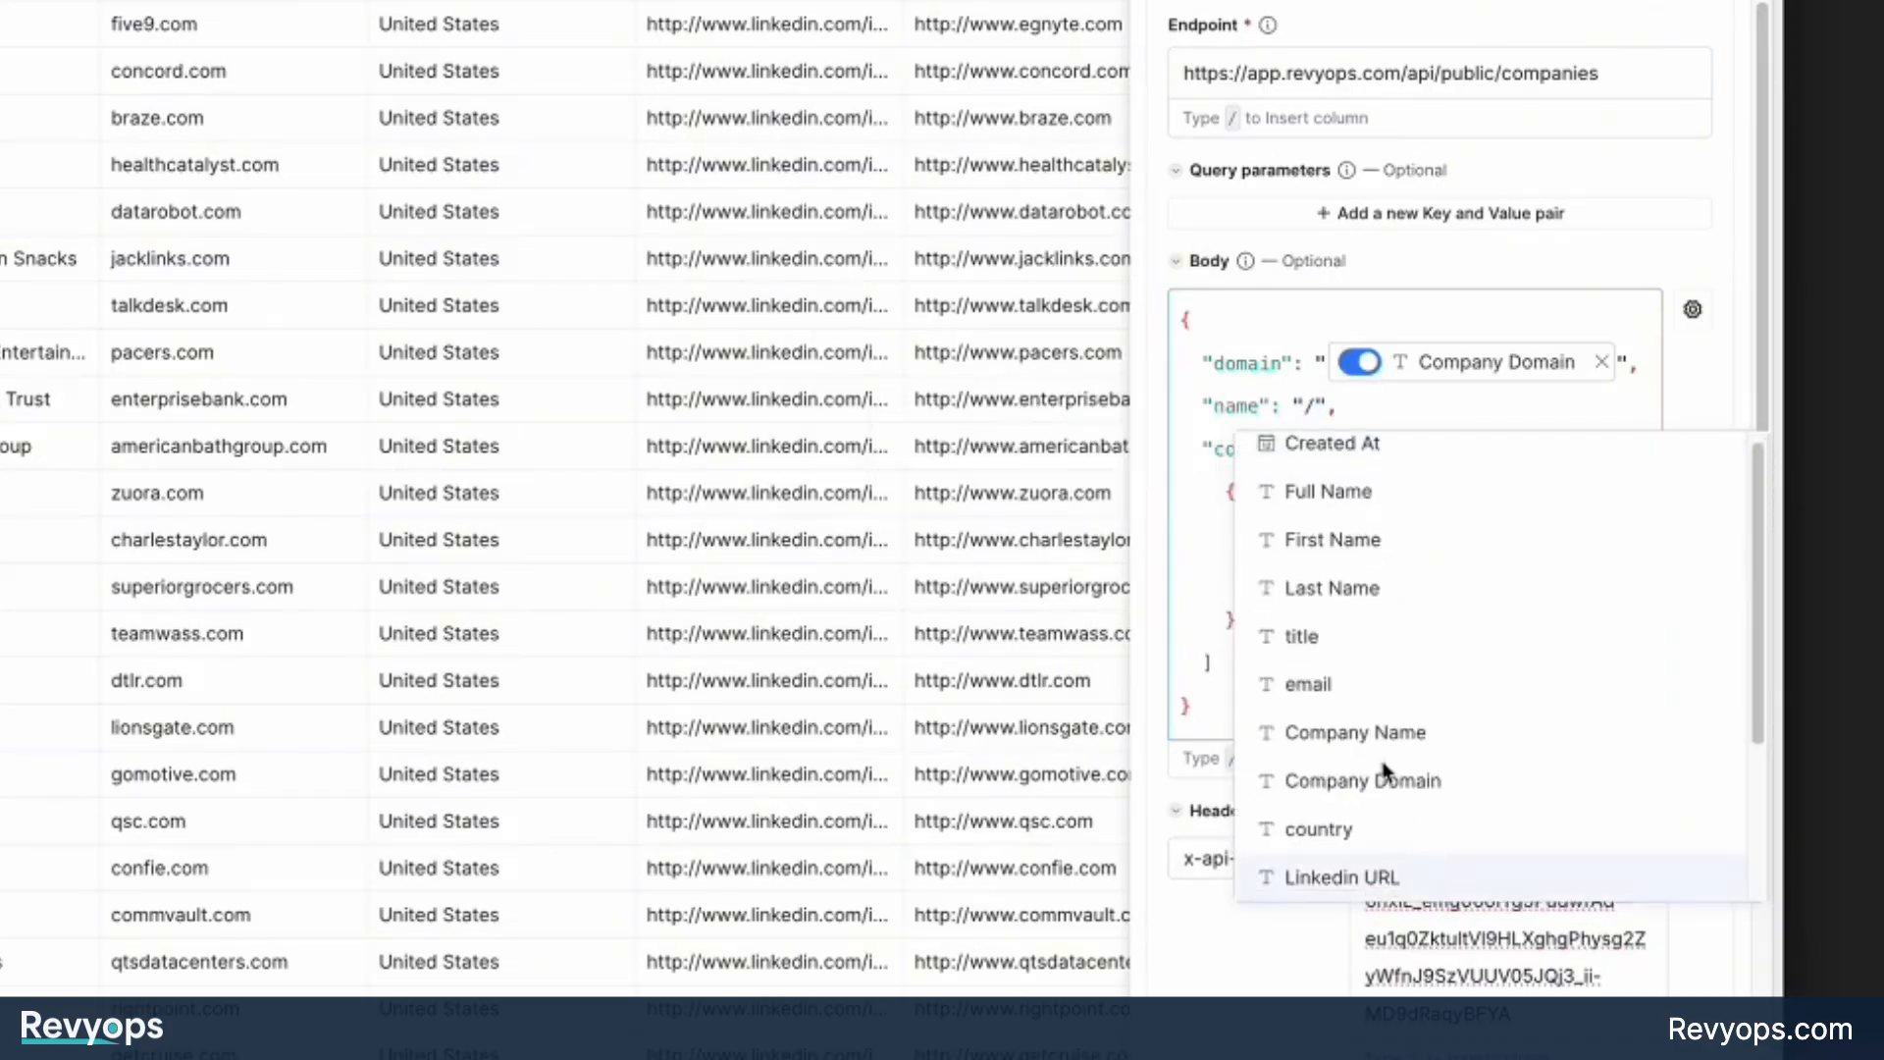
{"action": "left_click", "coordinate": [1393, 732]}
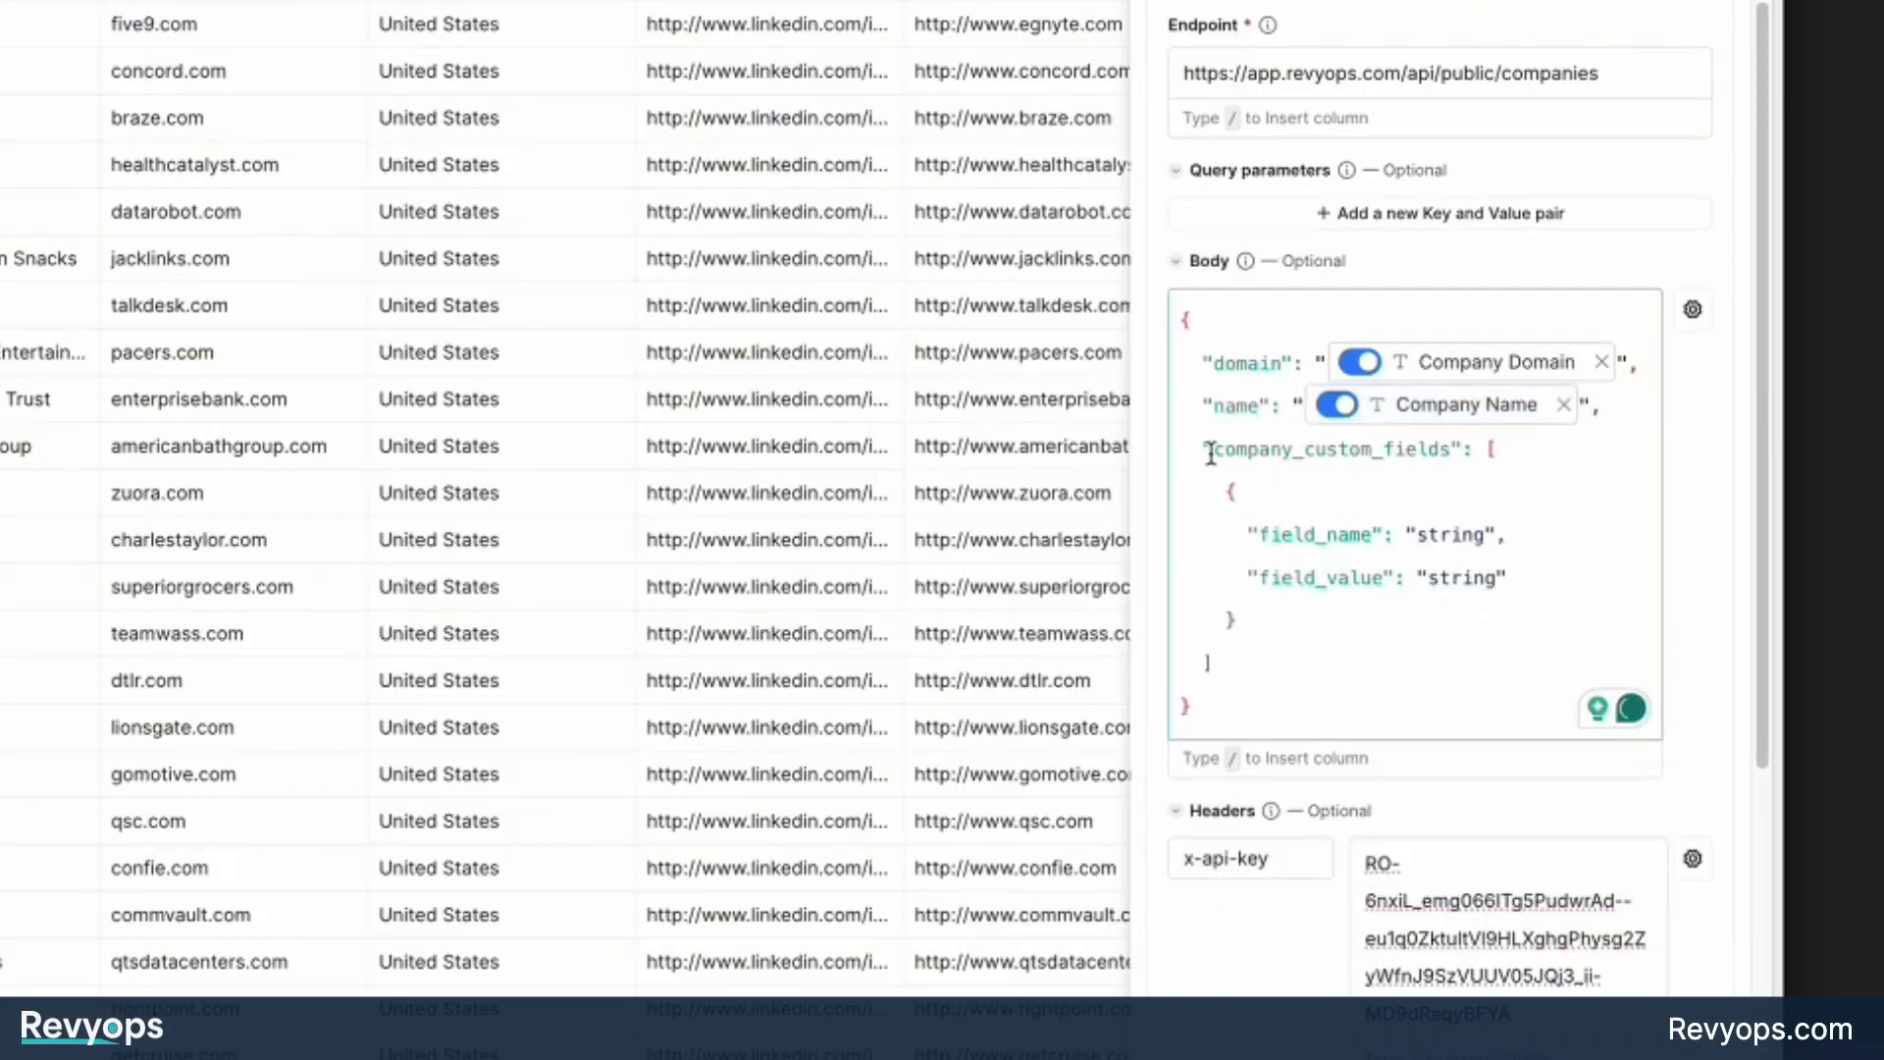
Examine the company_custom_fields block and its field_name and field_value entries in the request body.
{"action": "left_click_drag", "start_coordinate": [1213, 450], "coordinate": [1444, 451]}
{"action": "left_click", "coordinate": [1292, 535]}
{"action": "double_click", "coordinate": [1291, 535]}
{"action": "double_click", "coordinate": [1350, 579]}
{"action": "double_click", "coordinate": [1344, 535]}
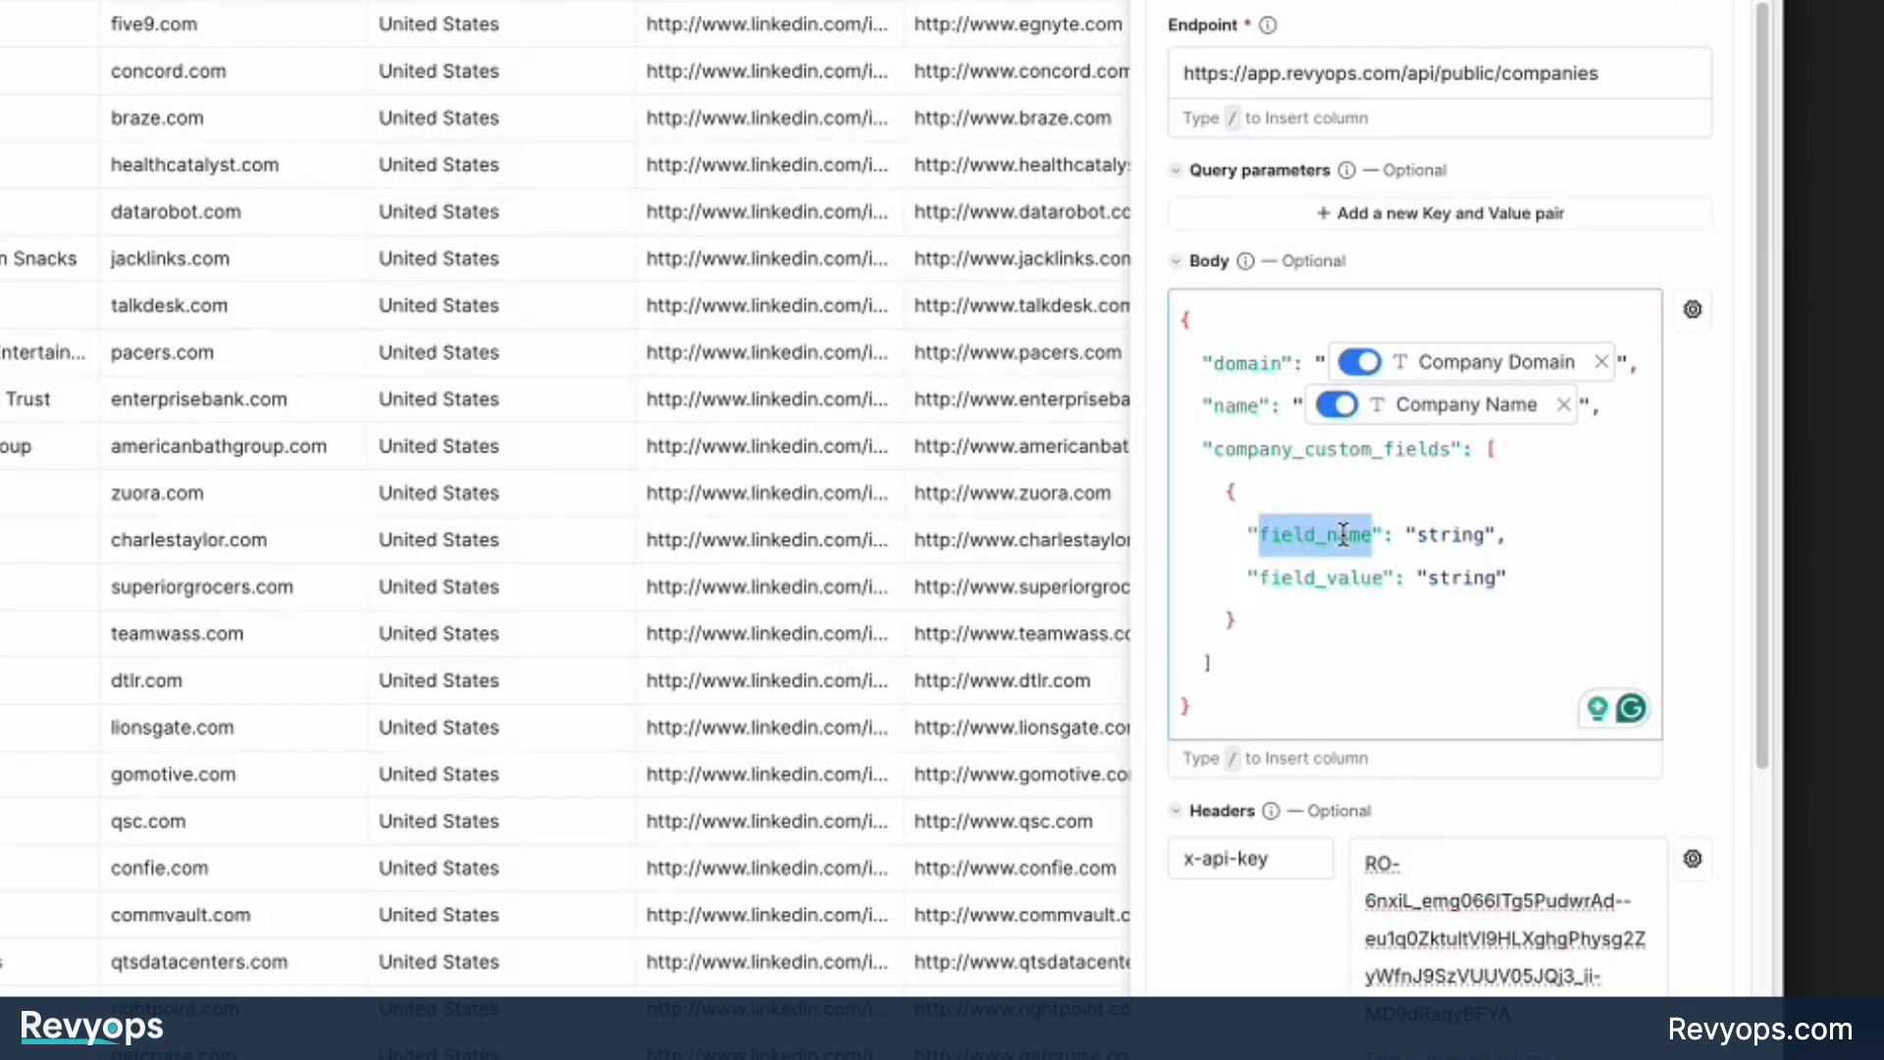
{"action": "double_click", "coordinate": [1352, 579]}
{"action": "left_click", "coordinate": [1325, 535]}
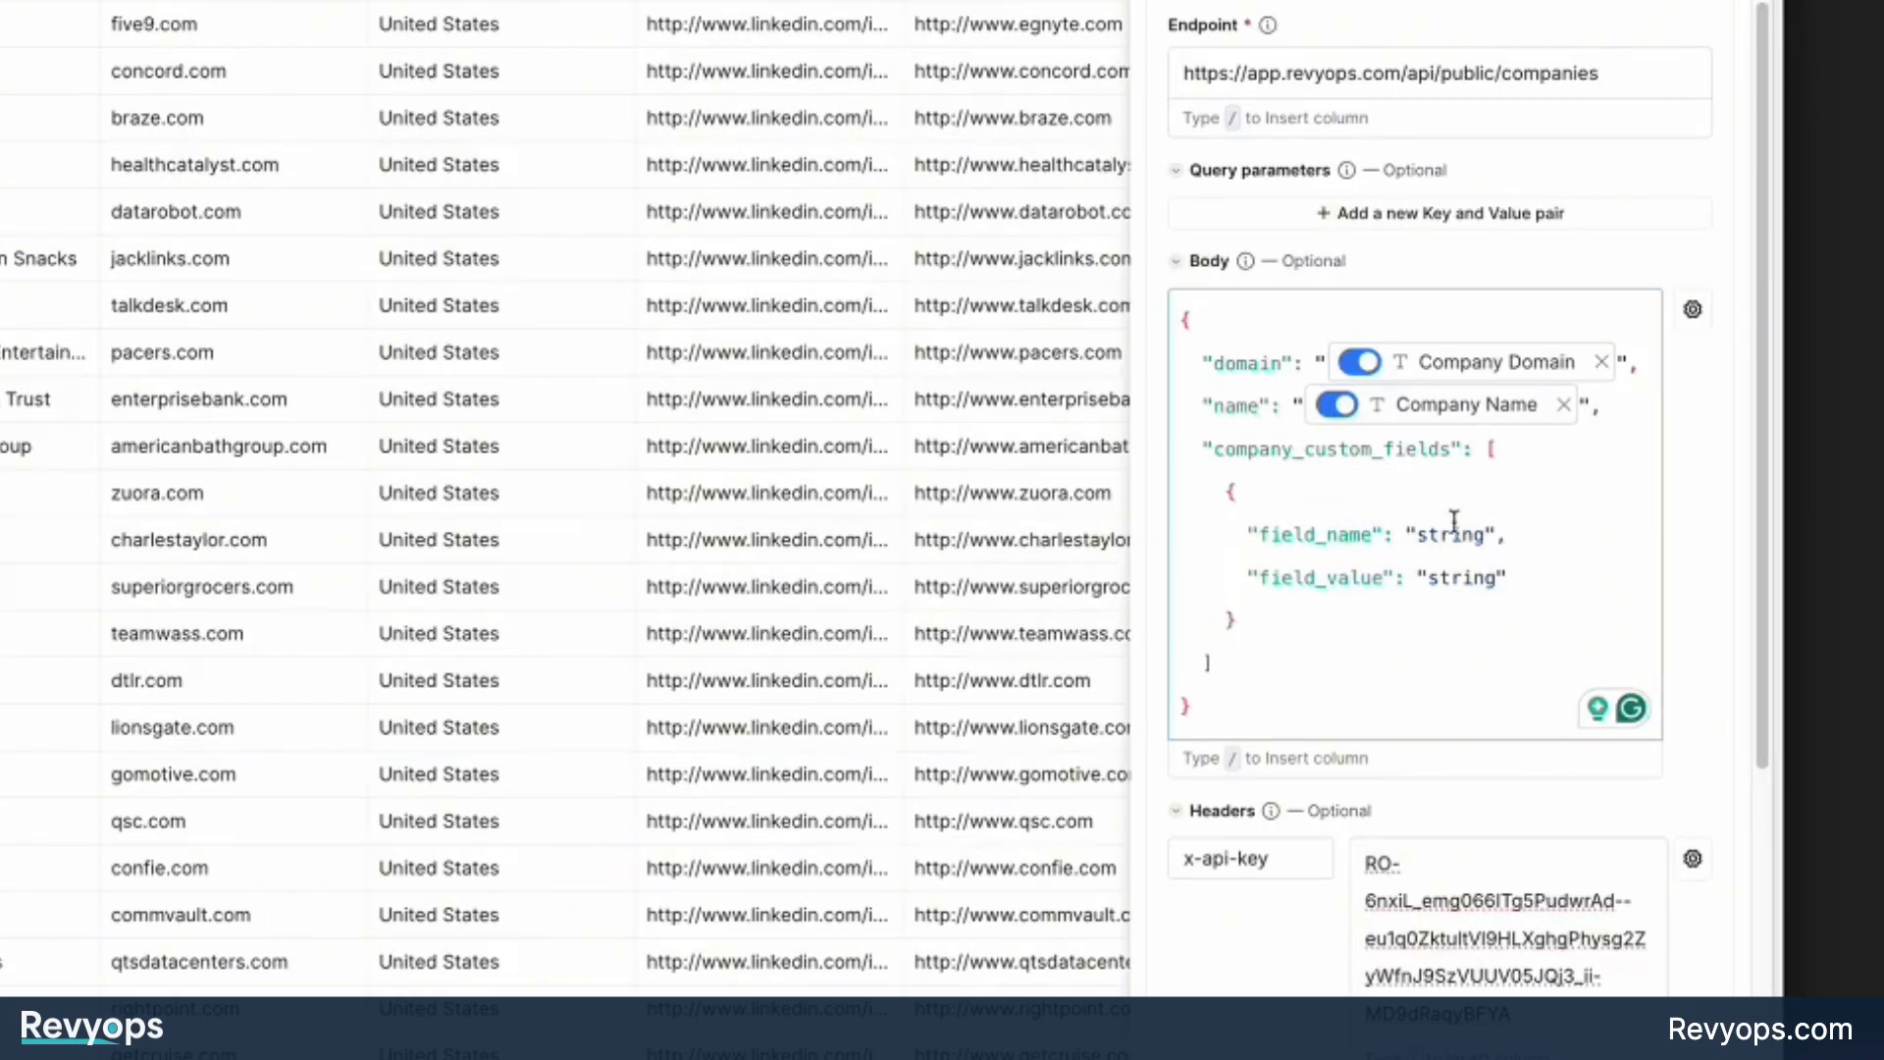
{"action": "double_click", "coordinate": [1453, 530]}
{"action": "left_click_drag", "start_coordinate": [1221, 448], "coordinate": [1457, 457]}
{"action": "left_click", "coordinate": [1423, 497]}
{"action": "left_click", "coordinate": [1372, 531]}
Set the field_name value in the company_custom_fields block to Website.
{"action": "double_click", "coordinate": [1450, 538]}
{"action": "key", "text": "BackSpace"}
{"action": "type", "text": "Website"}
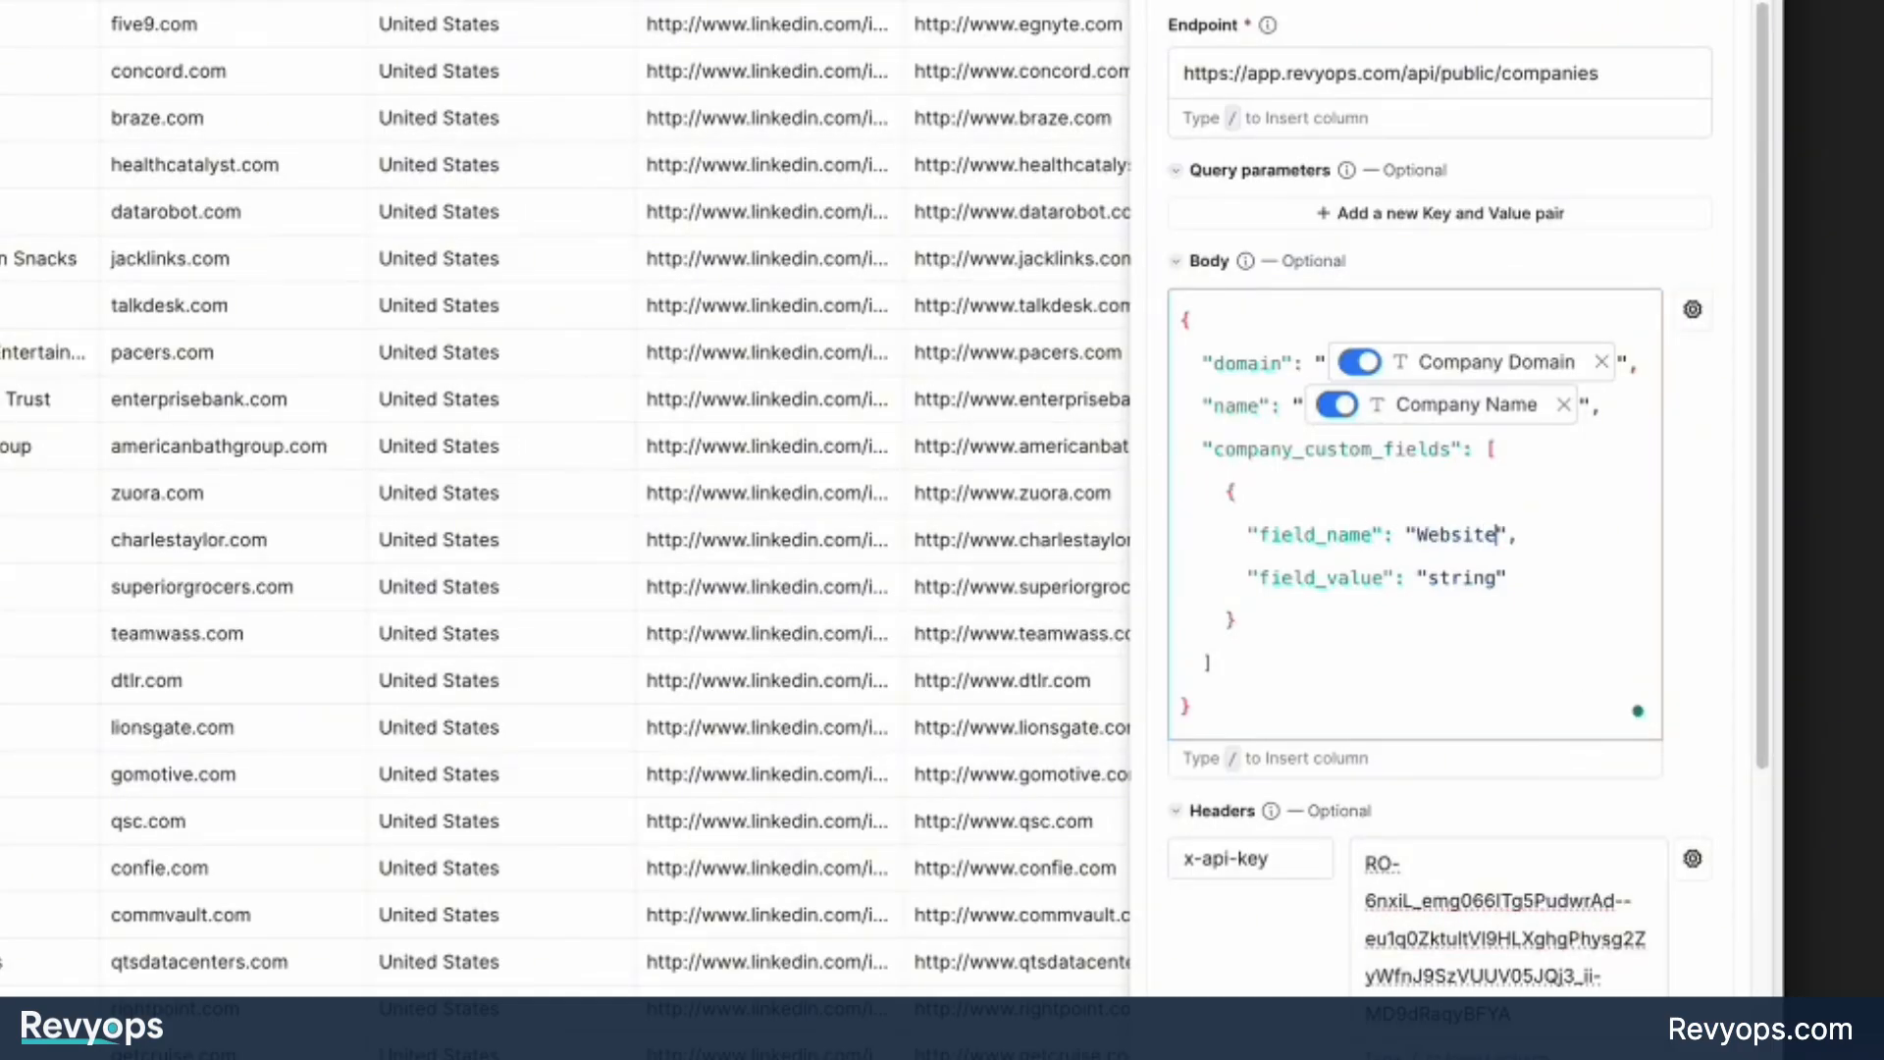
Replace the field_value placeholder of the Website custom field with a reference to the Website column.
{"action": "double_click", "coordinate": [1443, 577]}
{"action": "key", "text": "BackSpace"}
{"action": "type", "text": "/"}
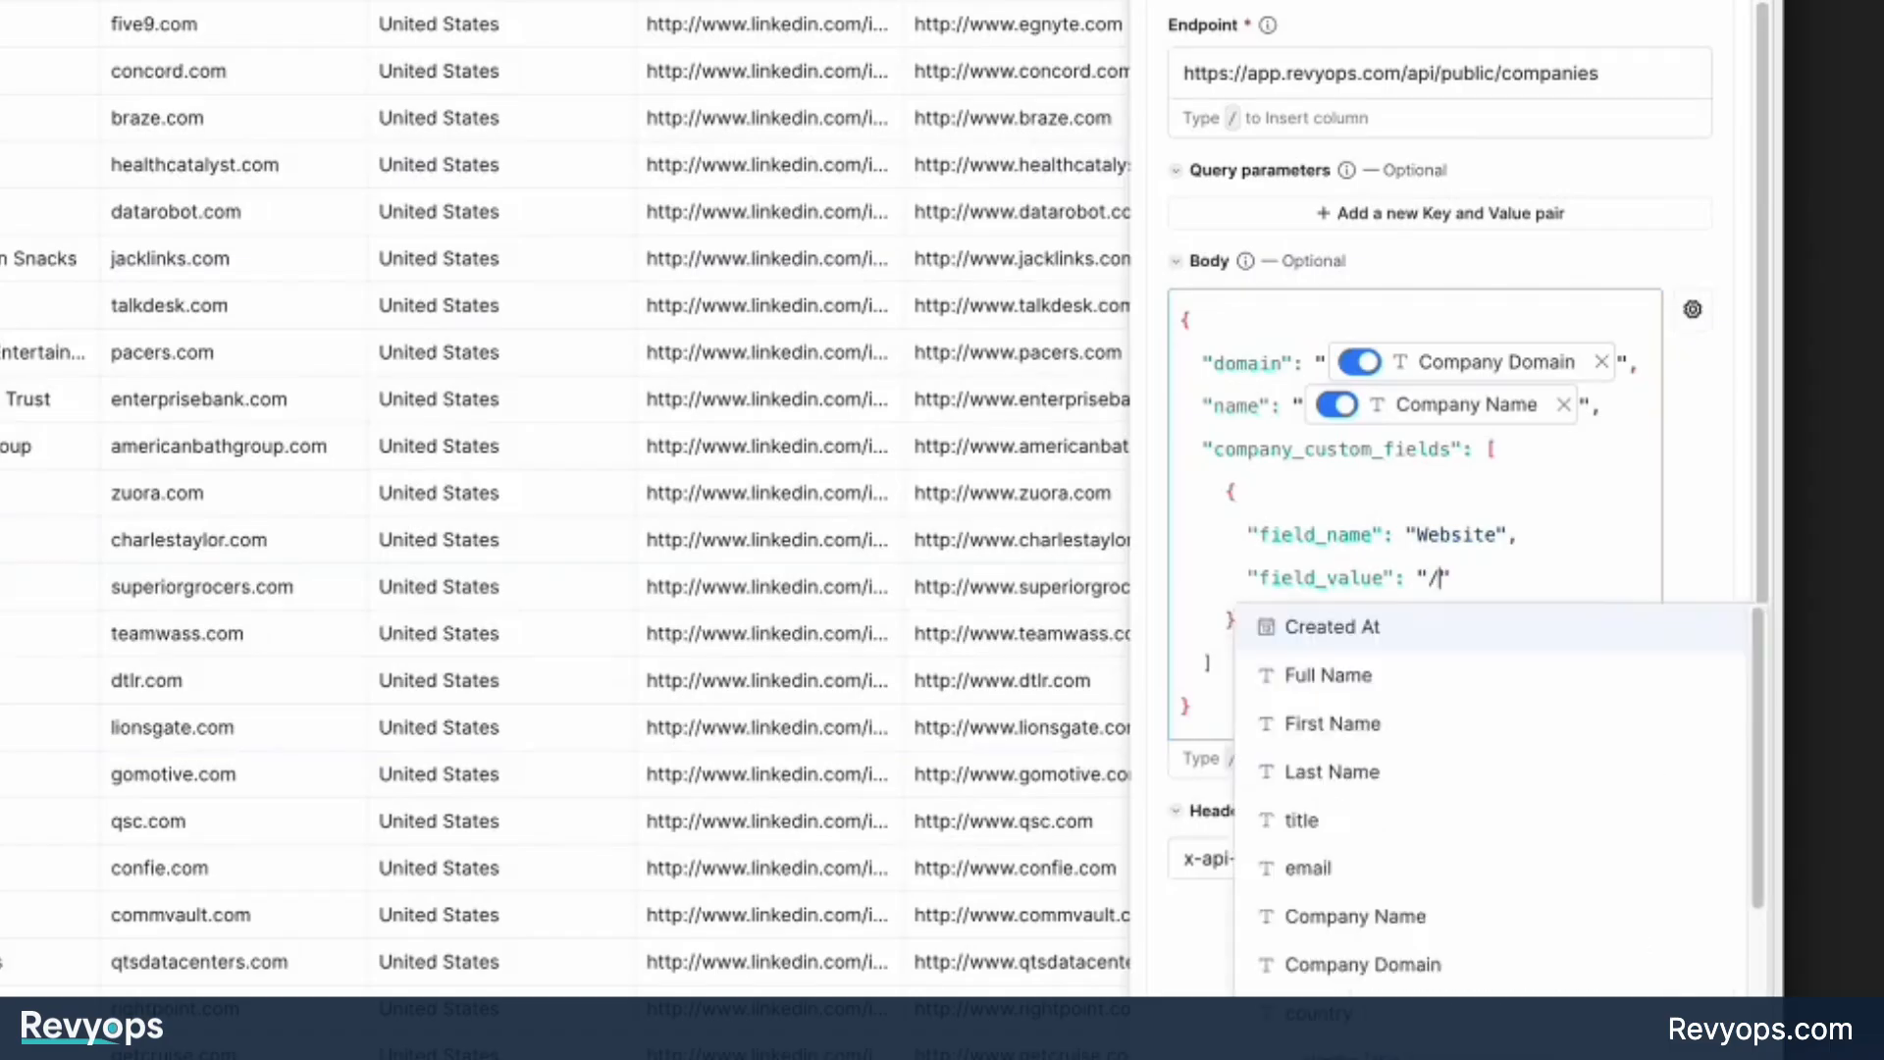
{"action": "scroll", "coordinate": [1417, 642], "scroll_direction": "down", "scroll_amount": 3}
{"action": "left_click", "coordinate": [1423, 898]}
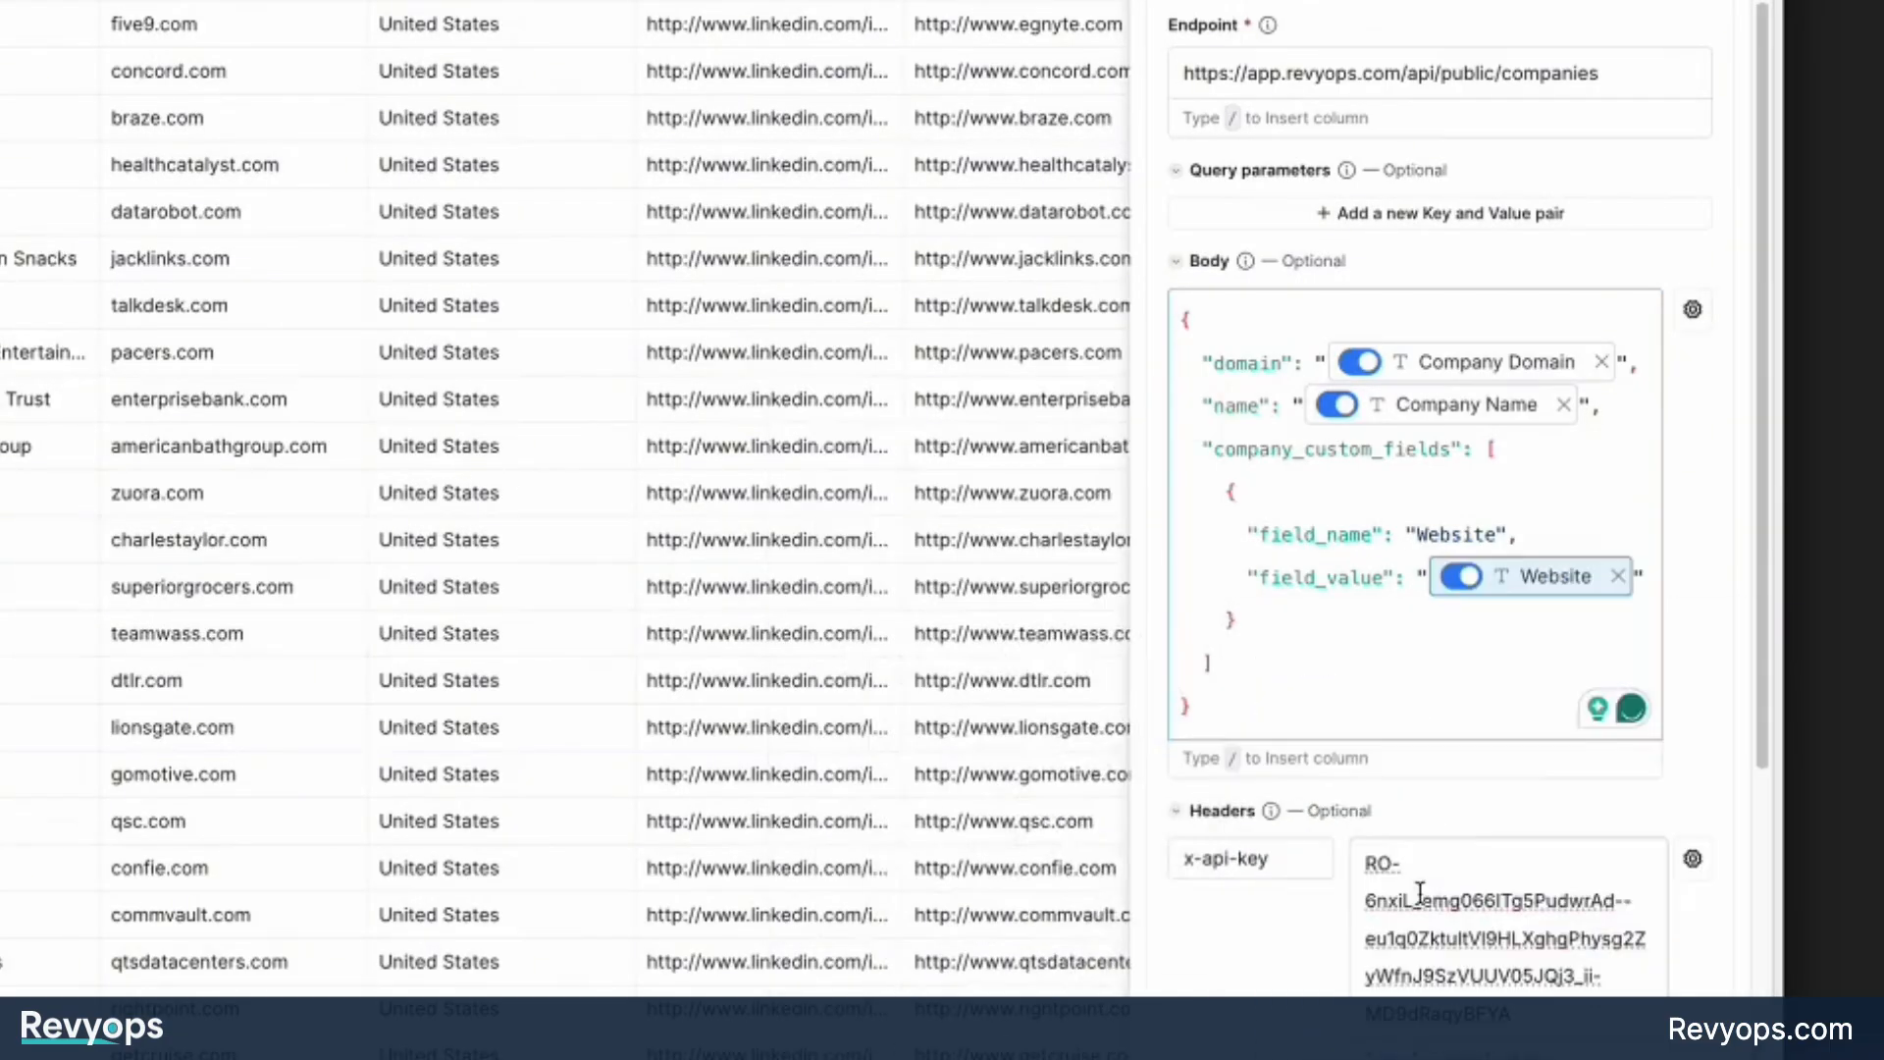
Duplicate the whole Website custom field block, braces included, directly below the original inside company_custom_fields.
{"action": "left_click", "coordinate": [1372, 633]}
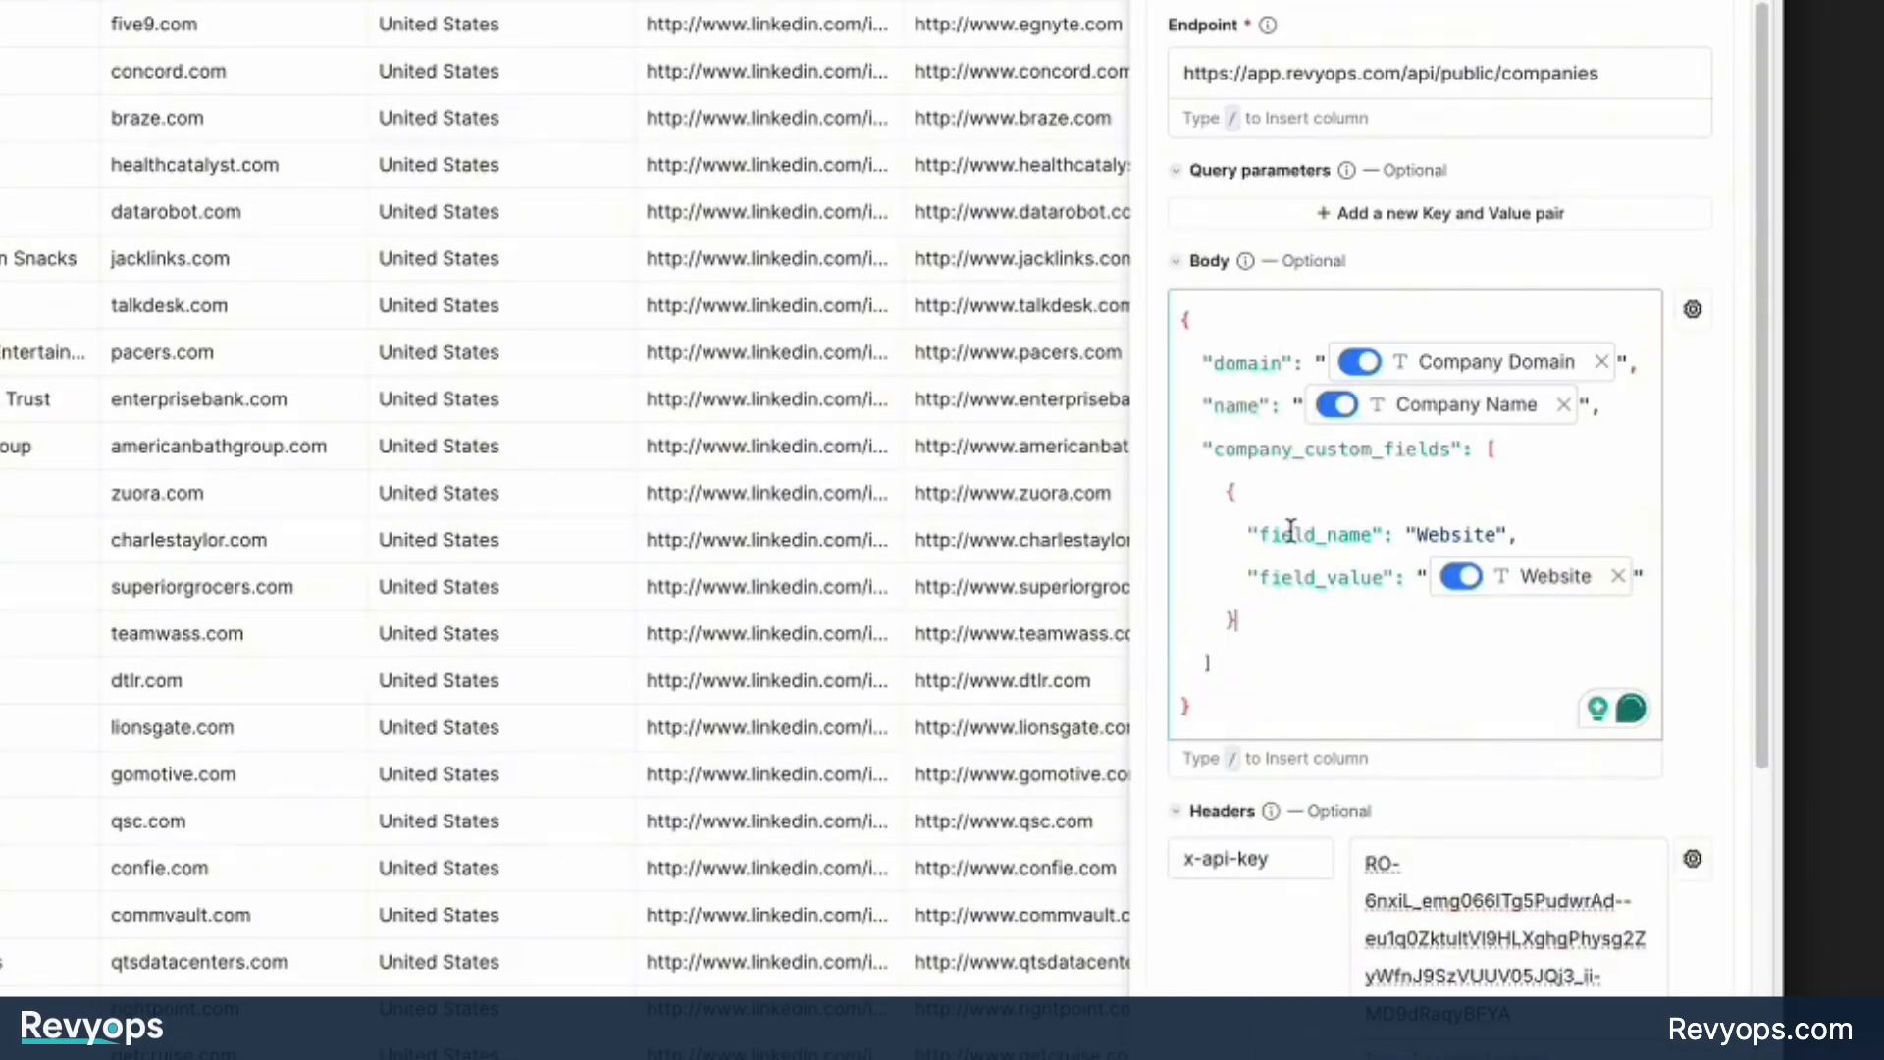
{"action": "mouse_move", "coordinate": [1488, 586]}
{"action": "left_click_drag", "start_coordinate": [1270, 622], "coordinate": [1144, 496]}
{"action": "key", "text": "ctrl+c"}
{"action": "left_click", "coordinate": [1324, 617]}
{"action": "key", "text": "ctrl+v"}
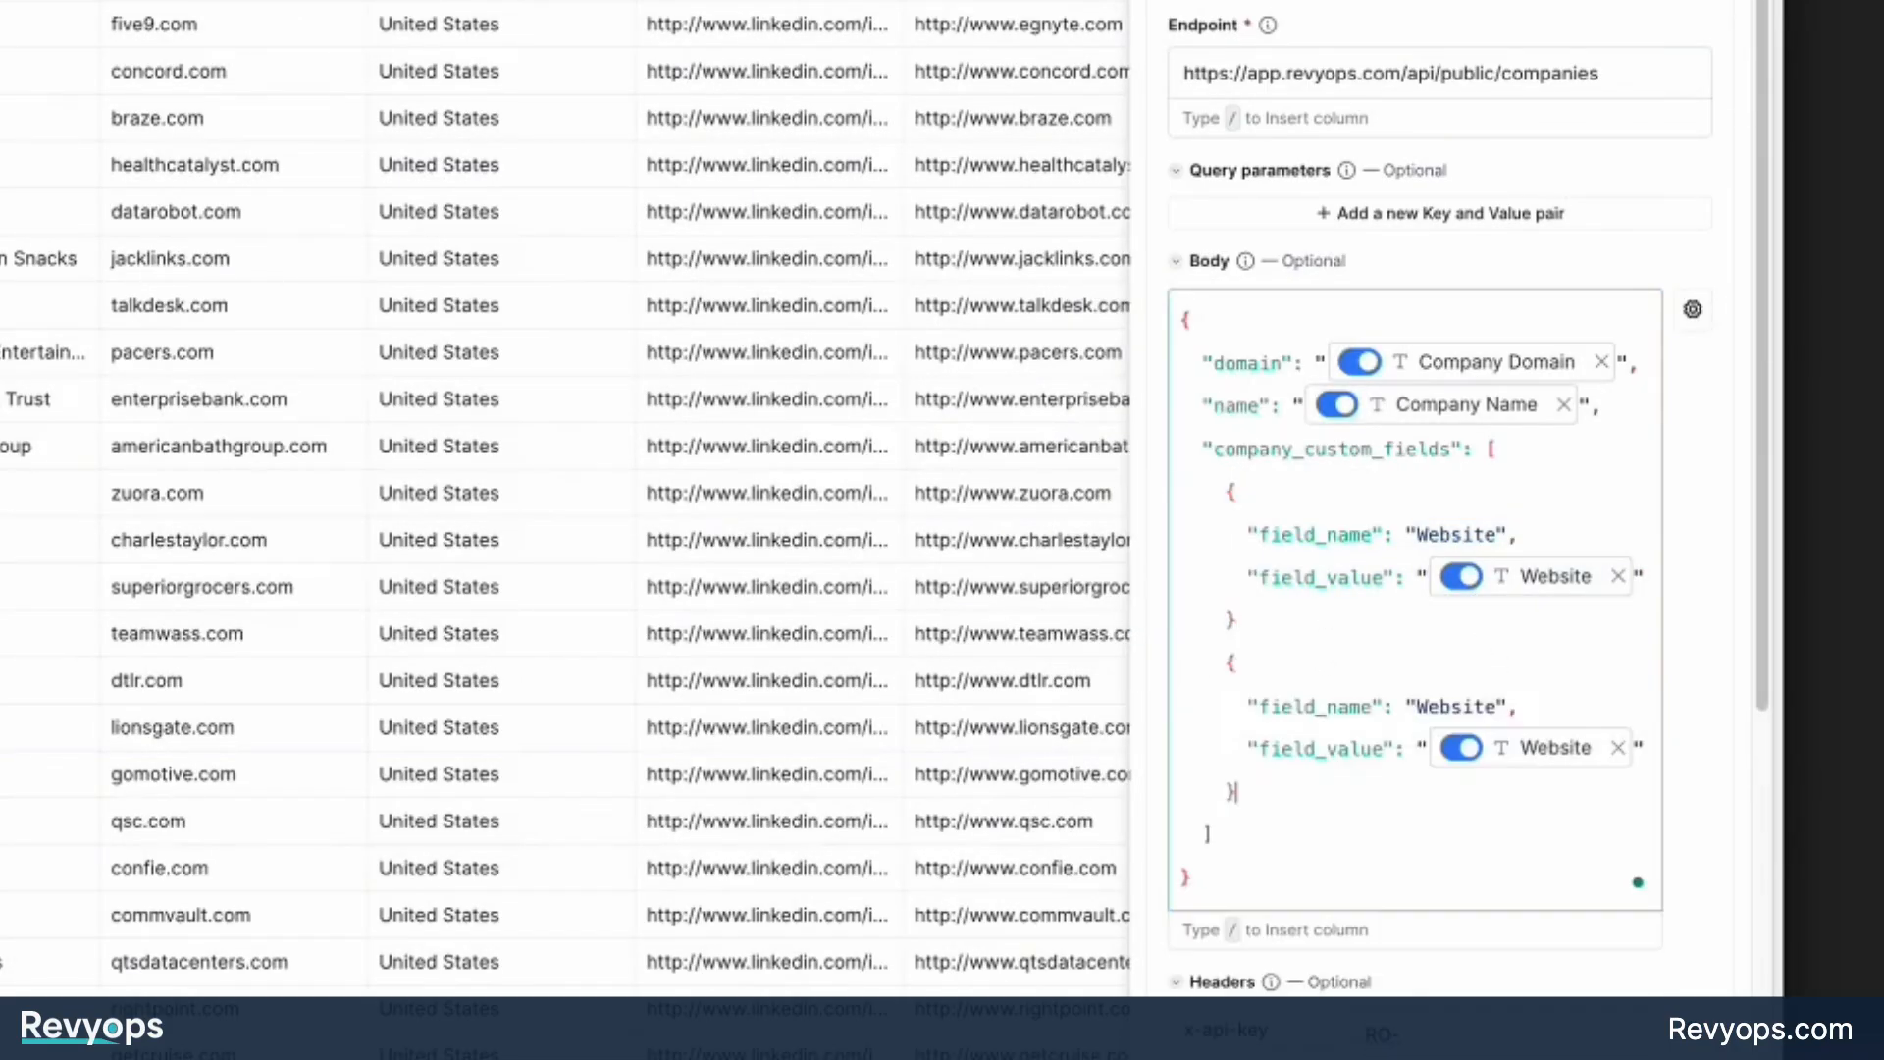
Change the second custom field block's field_name to Country and map its field_value to the country column.
{"action": "double_click", "coordinate": [1446, 706]}
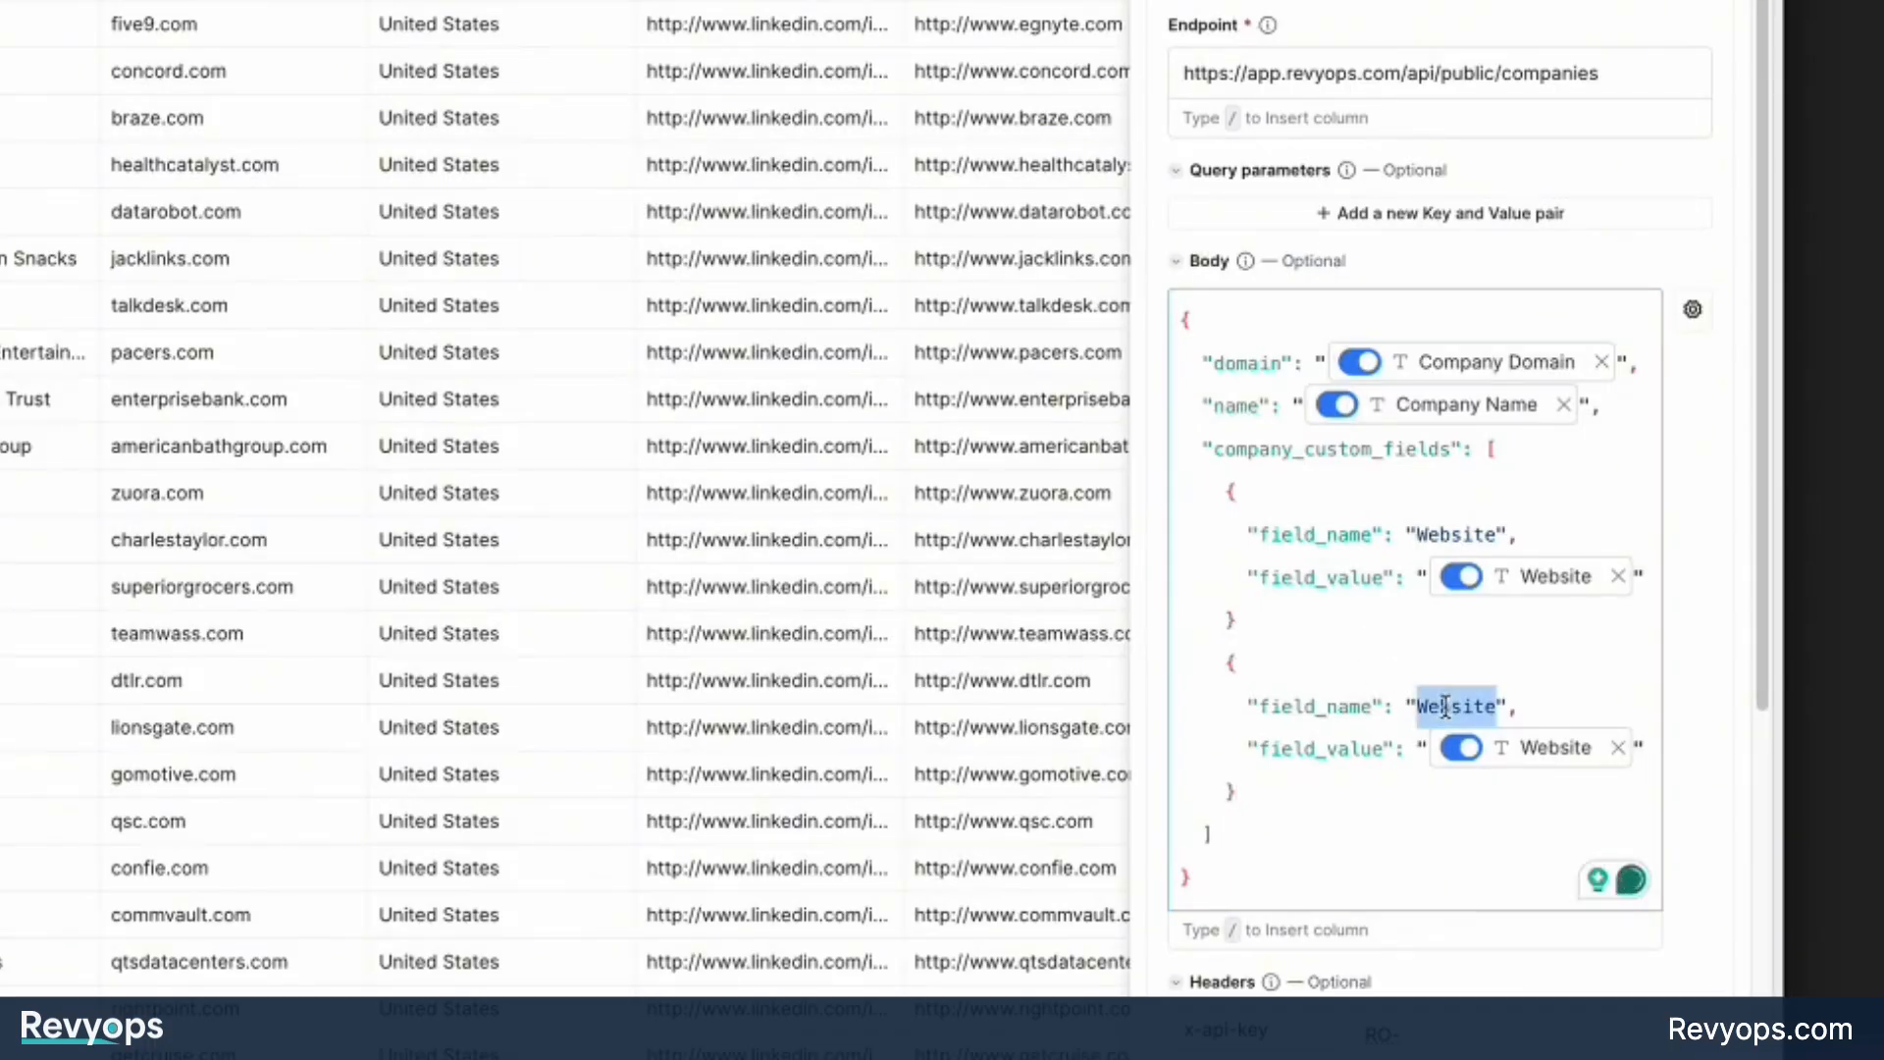
{"action": "type", "text": "Country"}
{"action": "left_click", "coordinate": [1617, 748]}
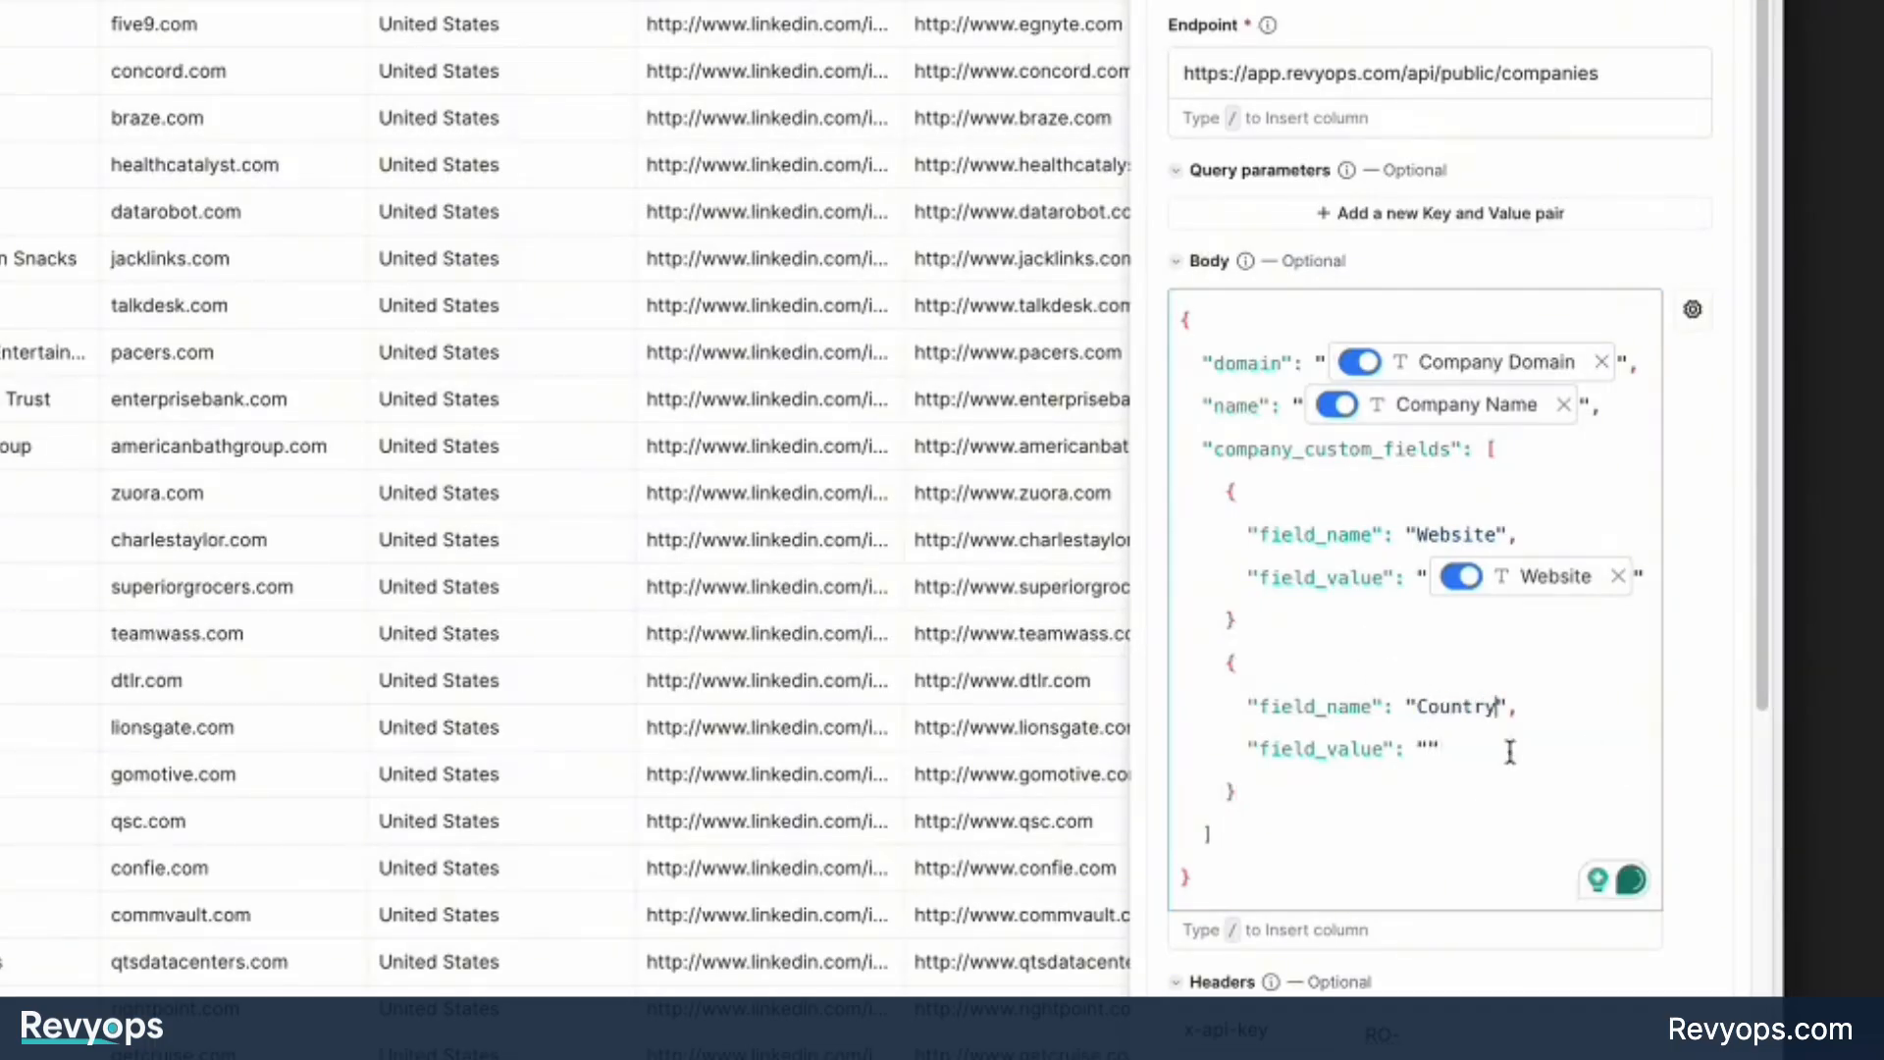
{"action": "left_click", "coordinate": [1425, 749]}
{"action": "type", "text": "/country"}
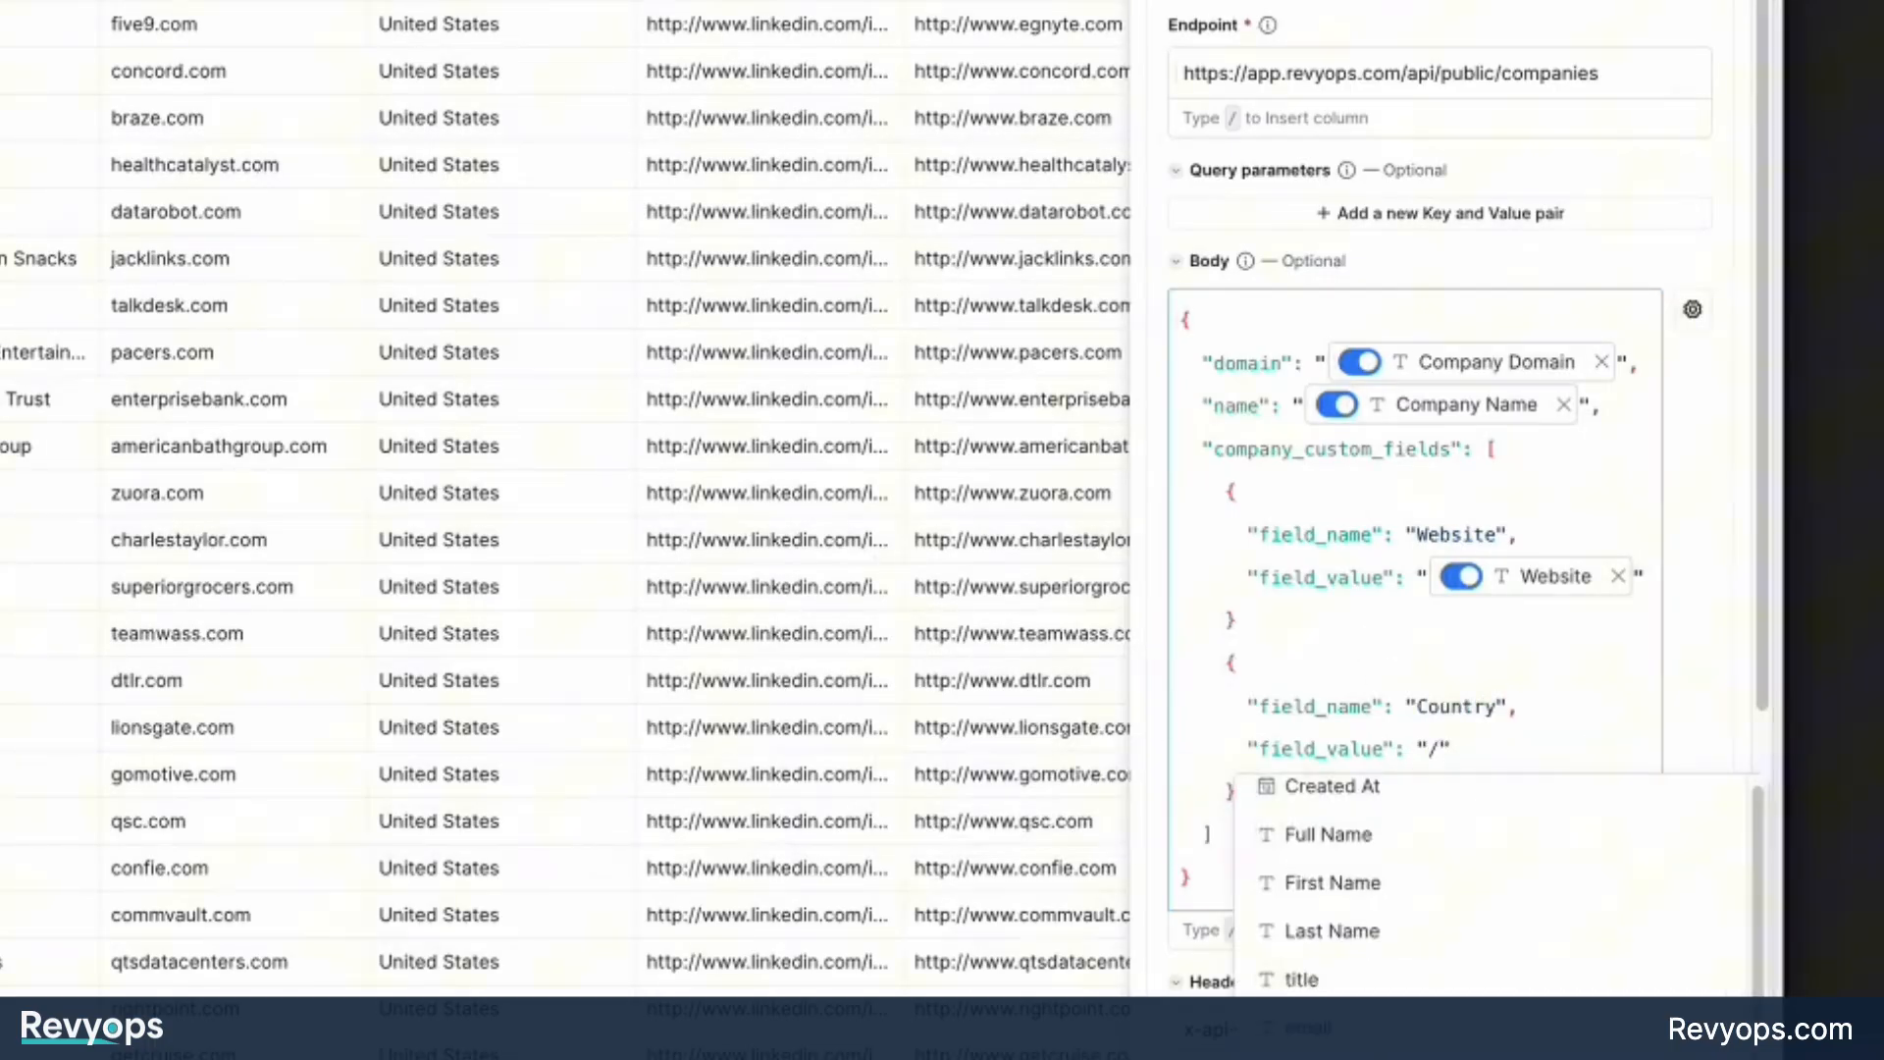
{"action": "key", "text": "Return"}
{"action": "left_click", "coordinate": [1460, 822]}
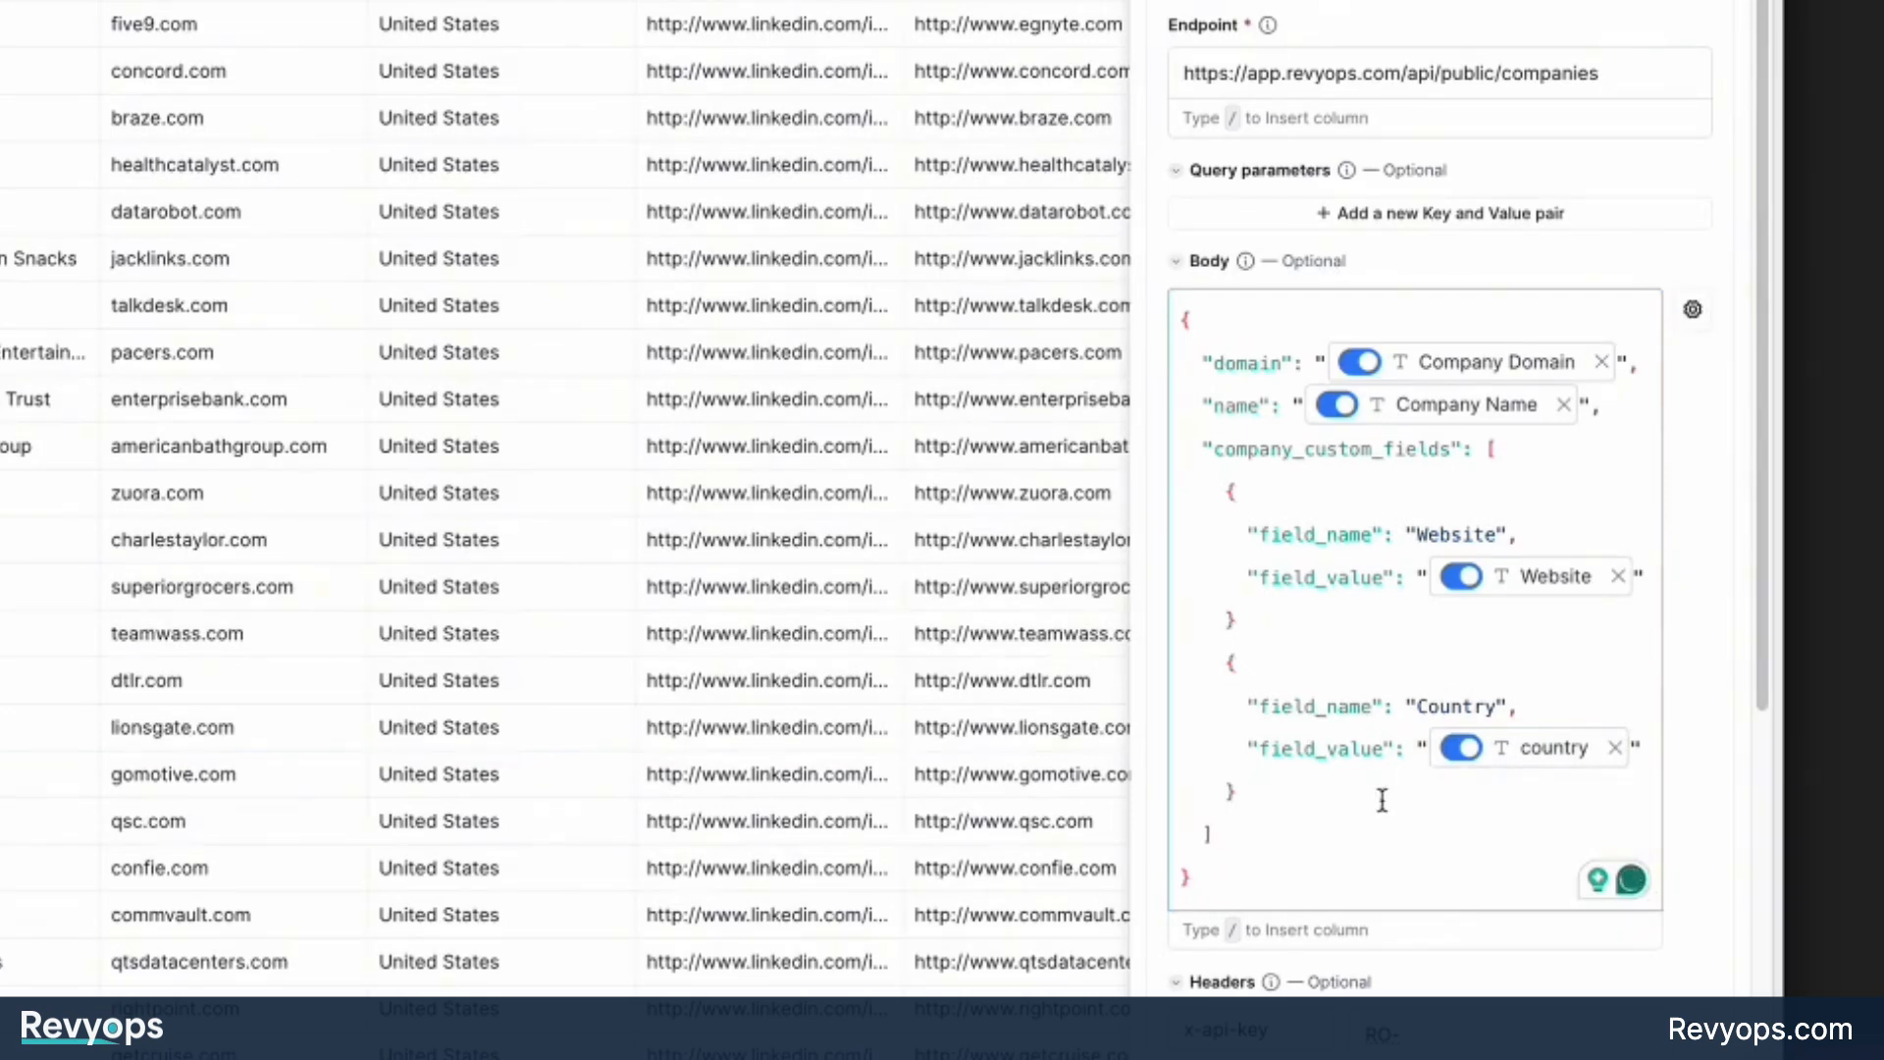
Add a comma after the Website block's closing brace to separate it from the Country block.
{"action": "left_click_drag", "start_coordinate": [1274, 799], "coordinate": [1175, 496]}
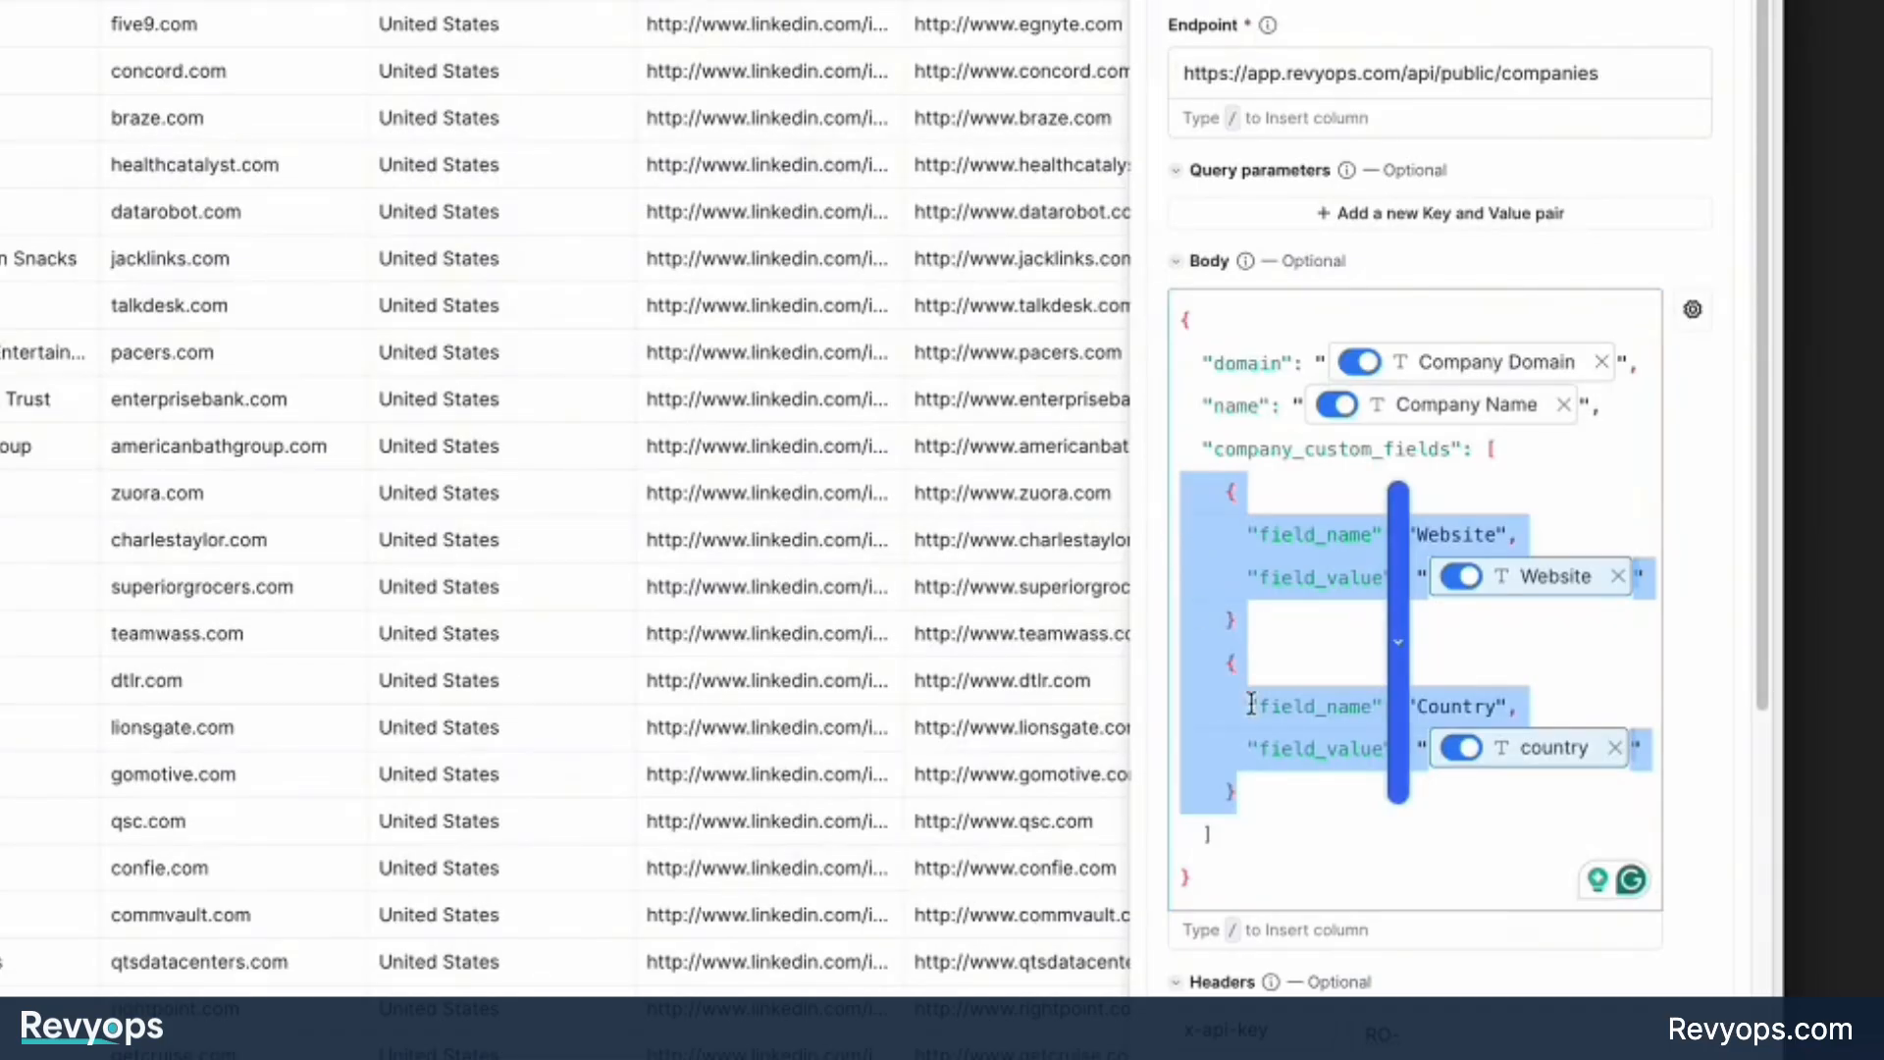
{"action": "left_click_drag", "start_coordinate": [1268, 793], "coordinate": [1199, 669]}
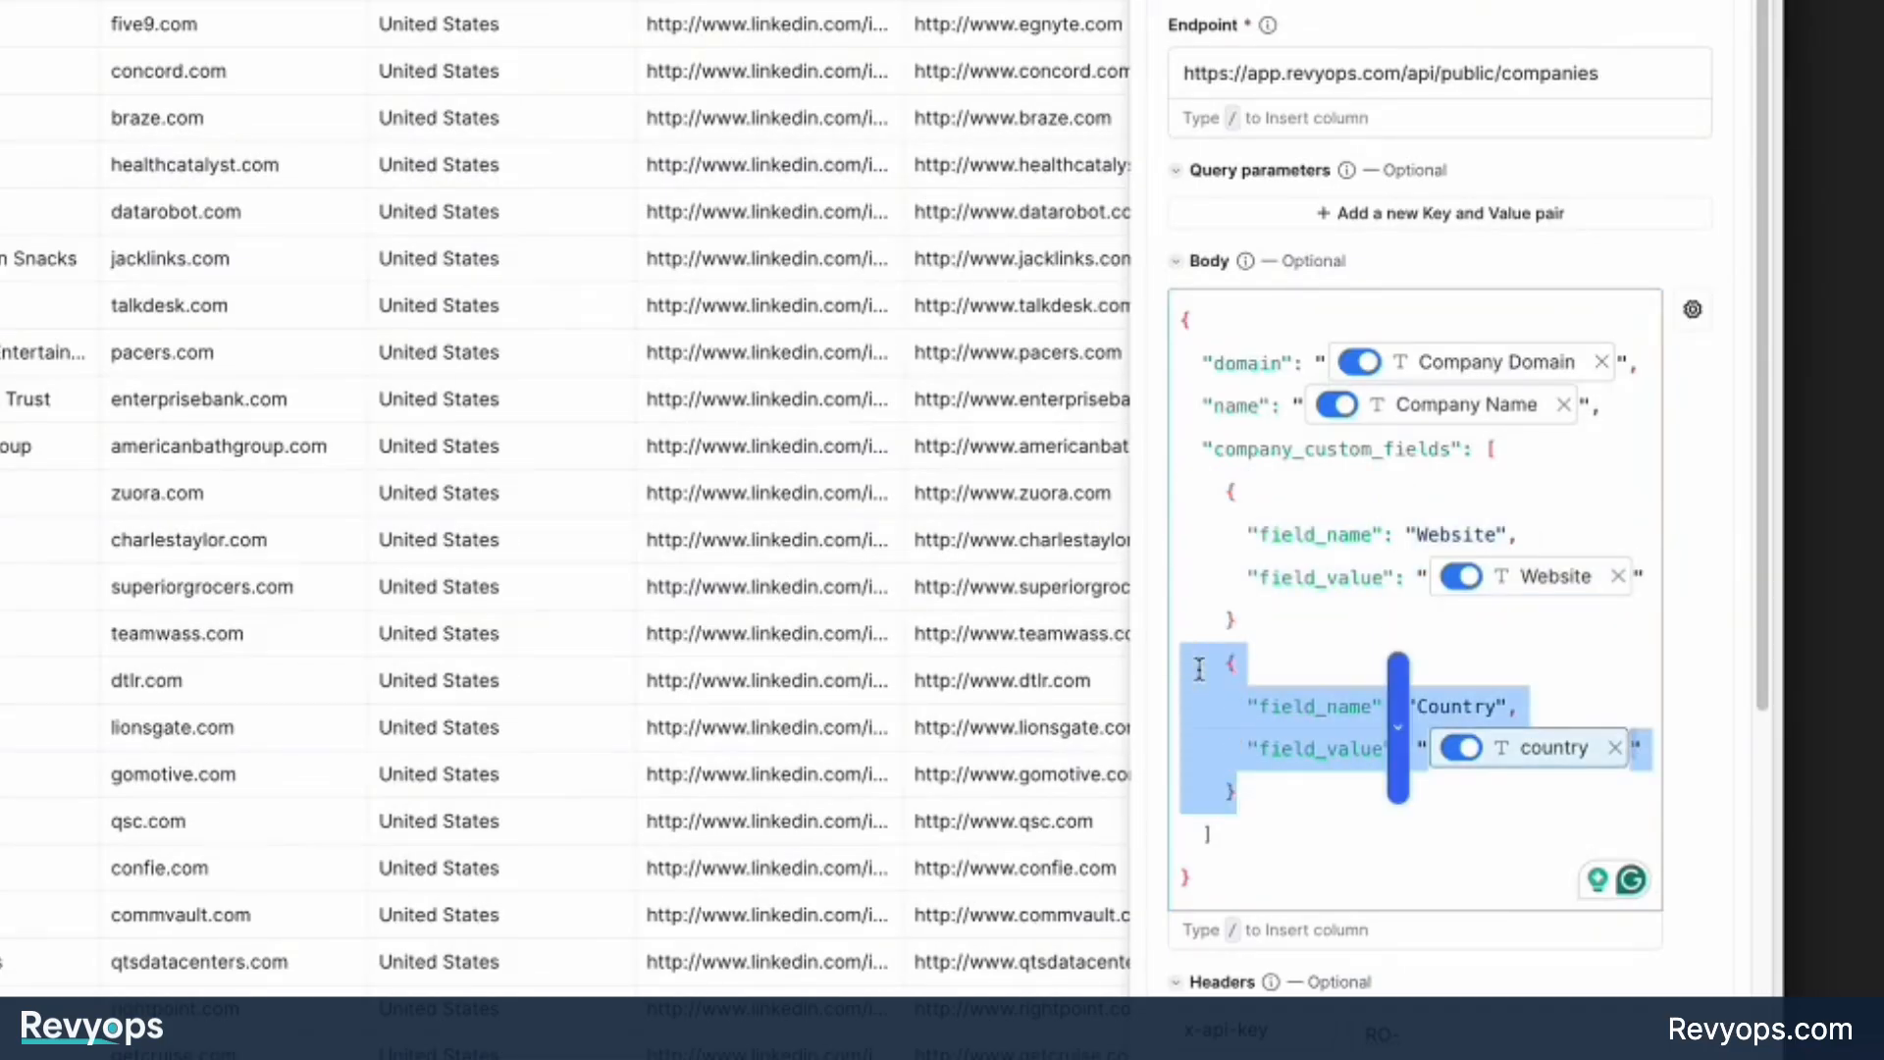
{"action": "left_click", "coordinate": [1235, 633]}
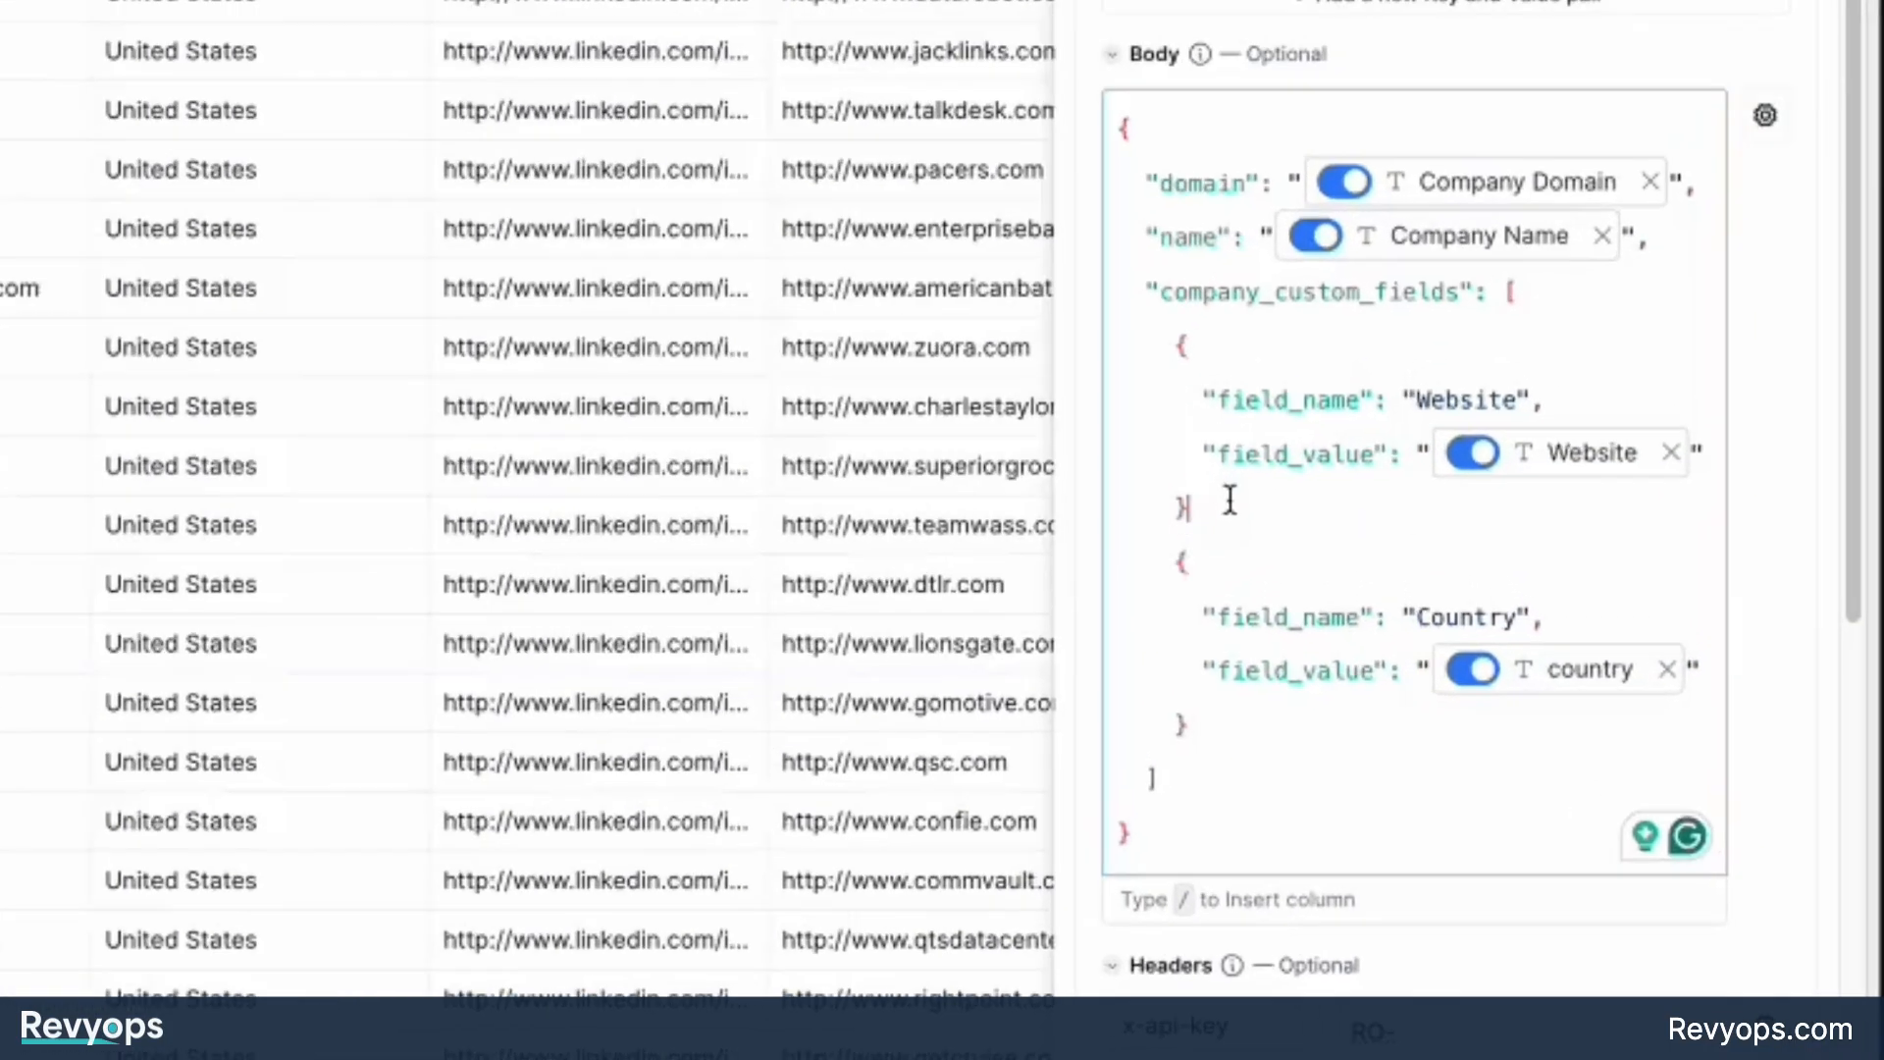
{"action": "type", "text": ","}
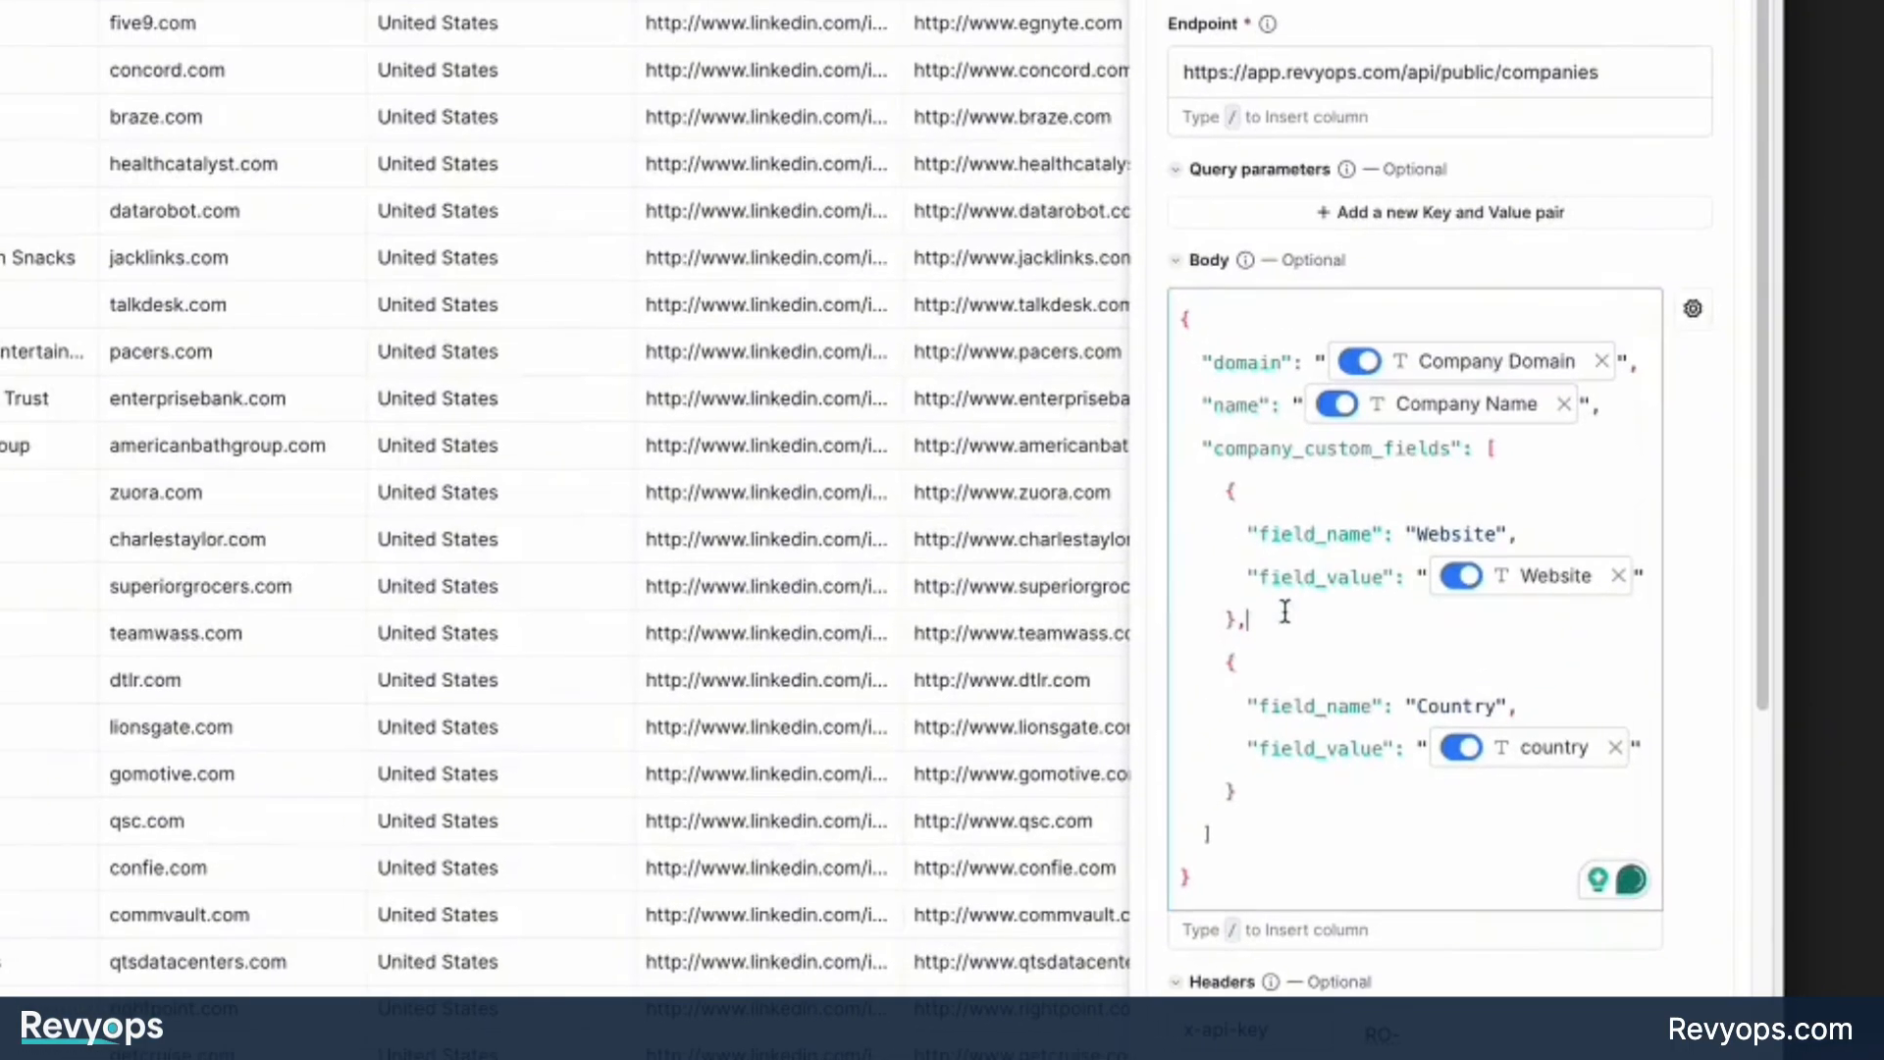
Insert two more copies of the Website block with its trailing comma above the Country block.
{"action": "left_click_drag", "start_coordinate": [1235, 385], "coordinate": [1052, 211]}
{"action": "left_click", "coordinate": [1262, 668]}
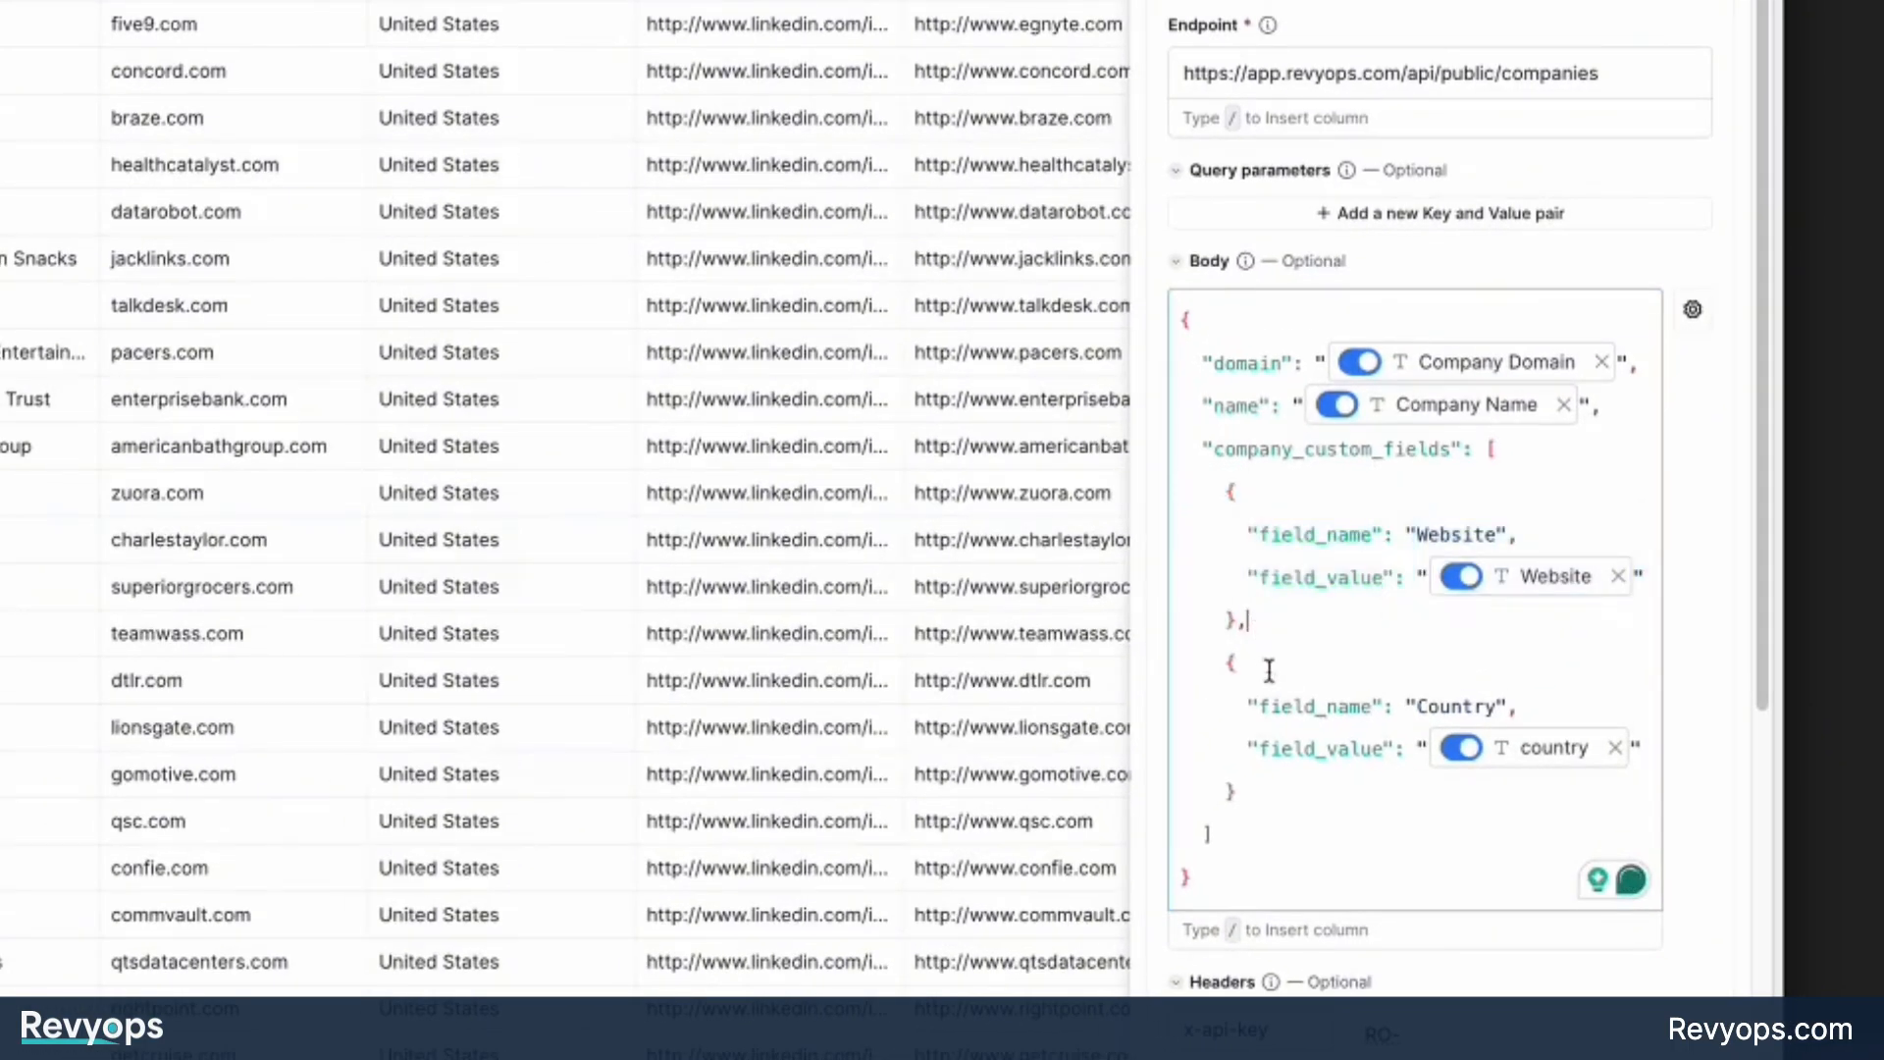
{"action": "left_click_drag", "start_coordinate": [1262, 791], "coordinate": [1161, 677]}
{"action": "left_click", "coordinate": [1288, 614]}
{"action": "left_click_drag", "start_coordinate": [1270, 634], "coordinate": [1198, 530]}
{"action": "left_click_drag", "start_coordinate": [1198, 530], "coordinate": [1176, 490]}
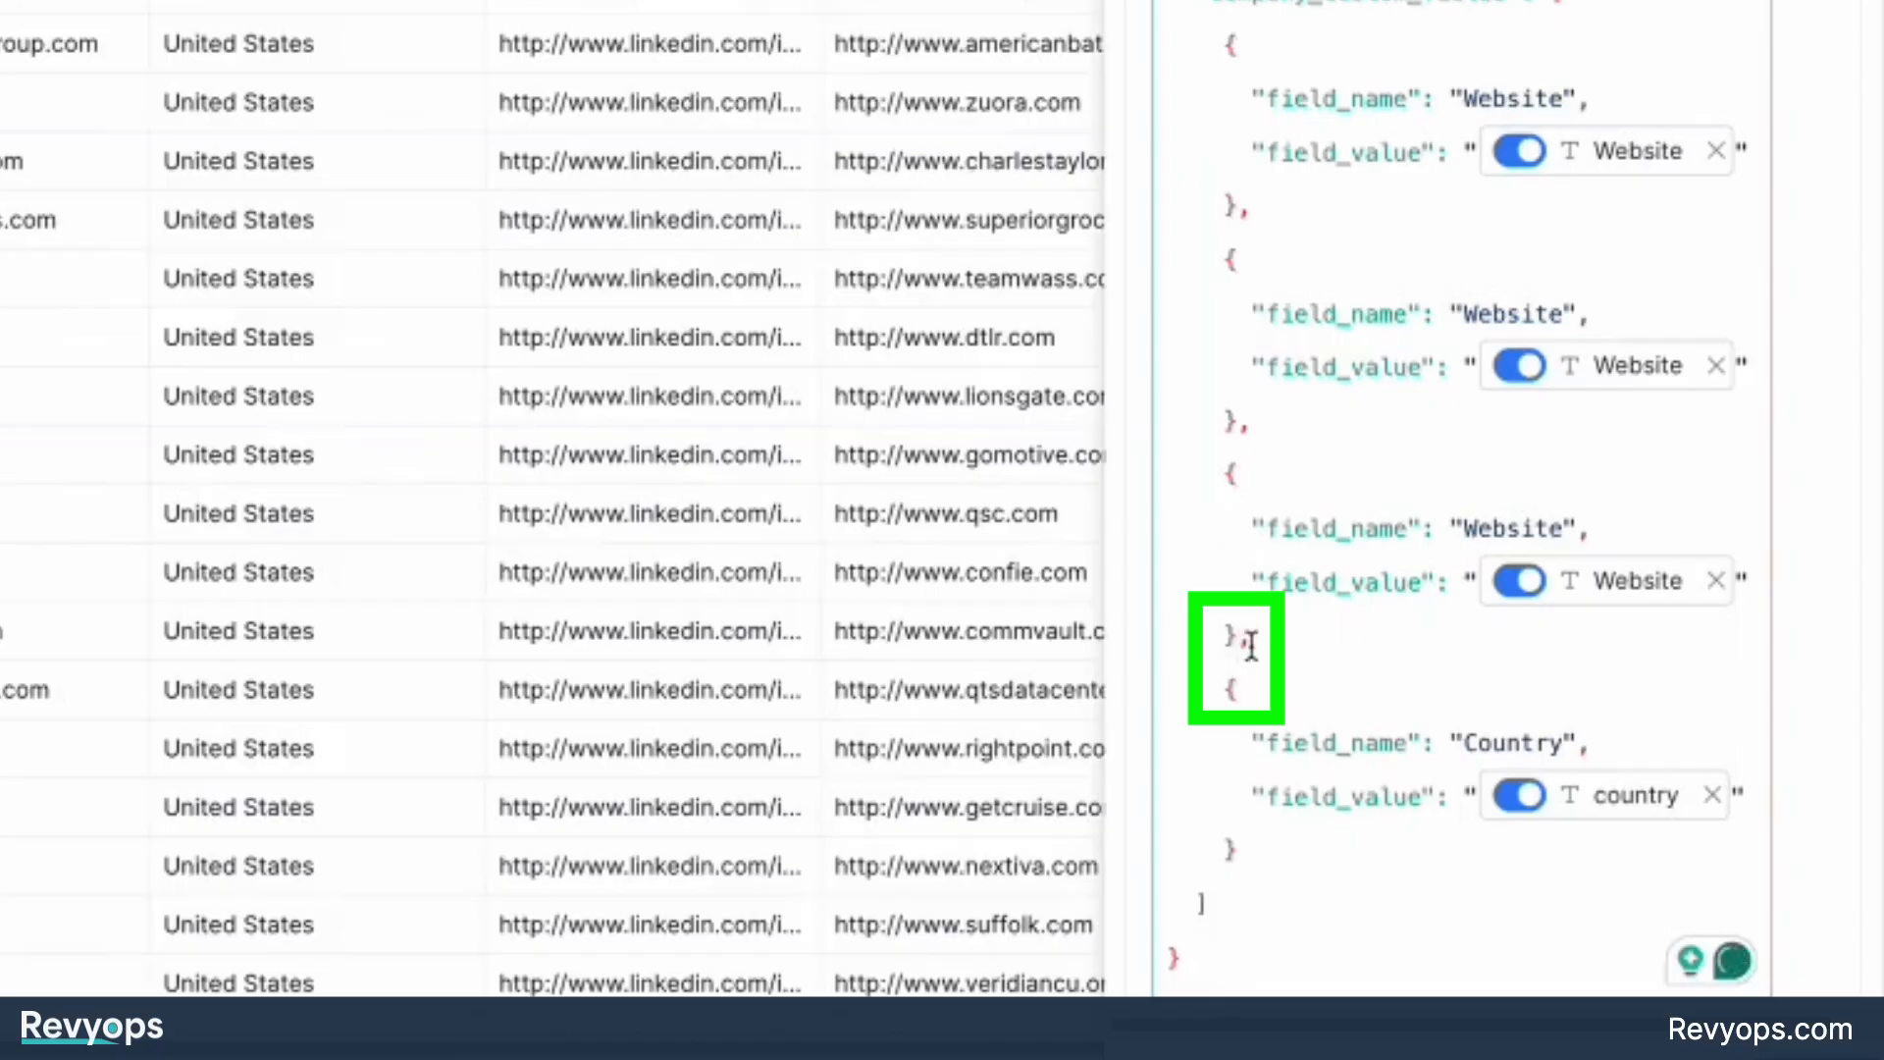
Check the commas separating the custom field blocks and delete the two extra Website blocks.
{"action": "left_click_drag", "start_coordinate": [1252, 644], "coordinate": [1239, 642]}
{"action": "left_click_drag", "start_coordinate": [1248, 446], "coordinate": [1241, 426]}
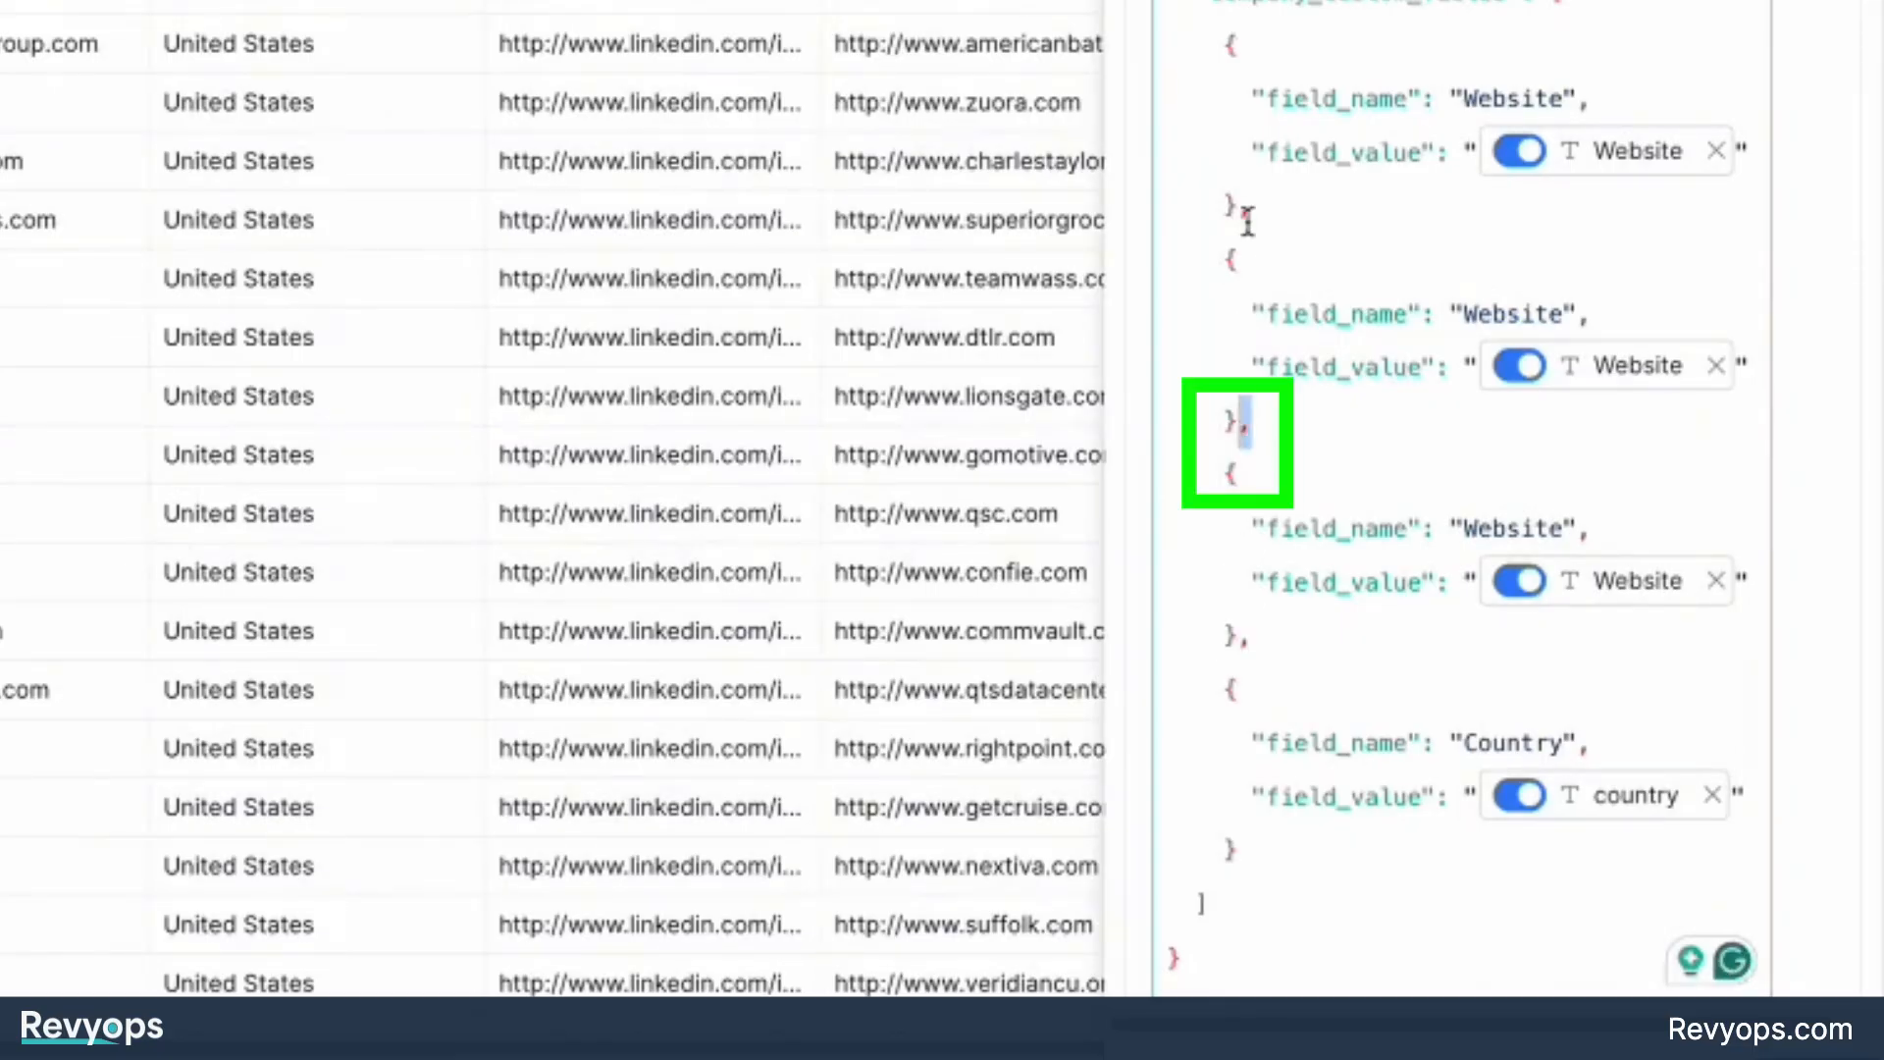
{"action": "left_click_drag", "start_coordinate": [1253, 218], "coordinate": [1240, 218]}
{"action": "left_click_drag", "start_coordinate": [1250, 930], "coordinate": [1157, 827]}
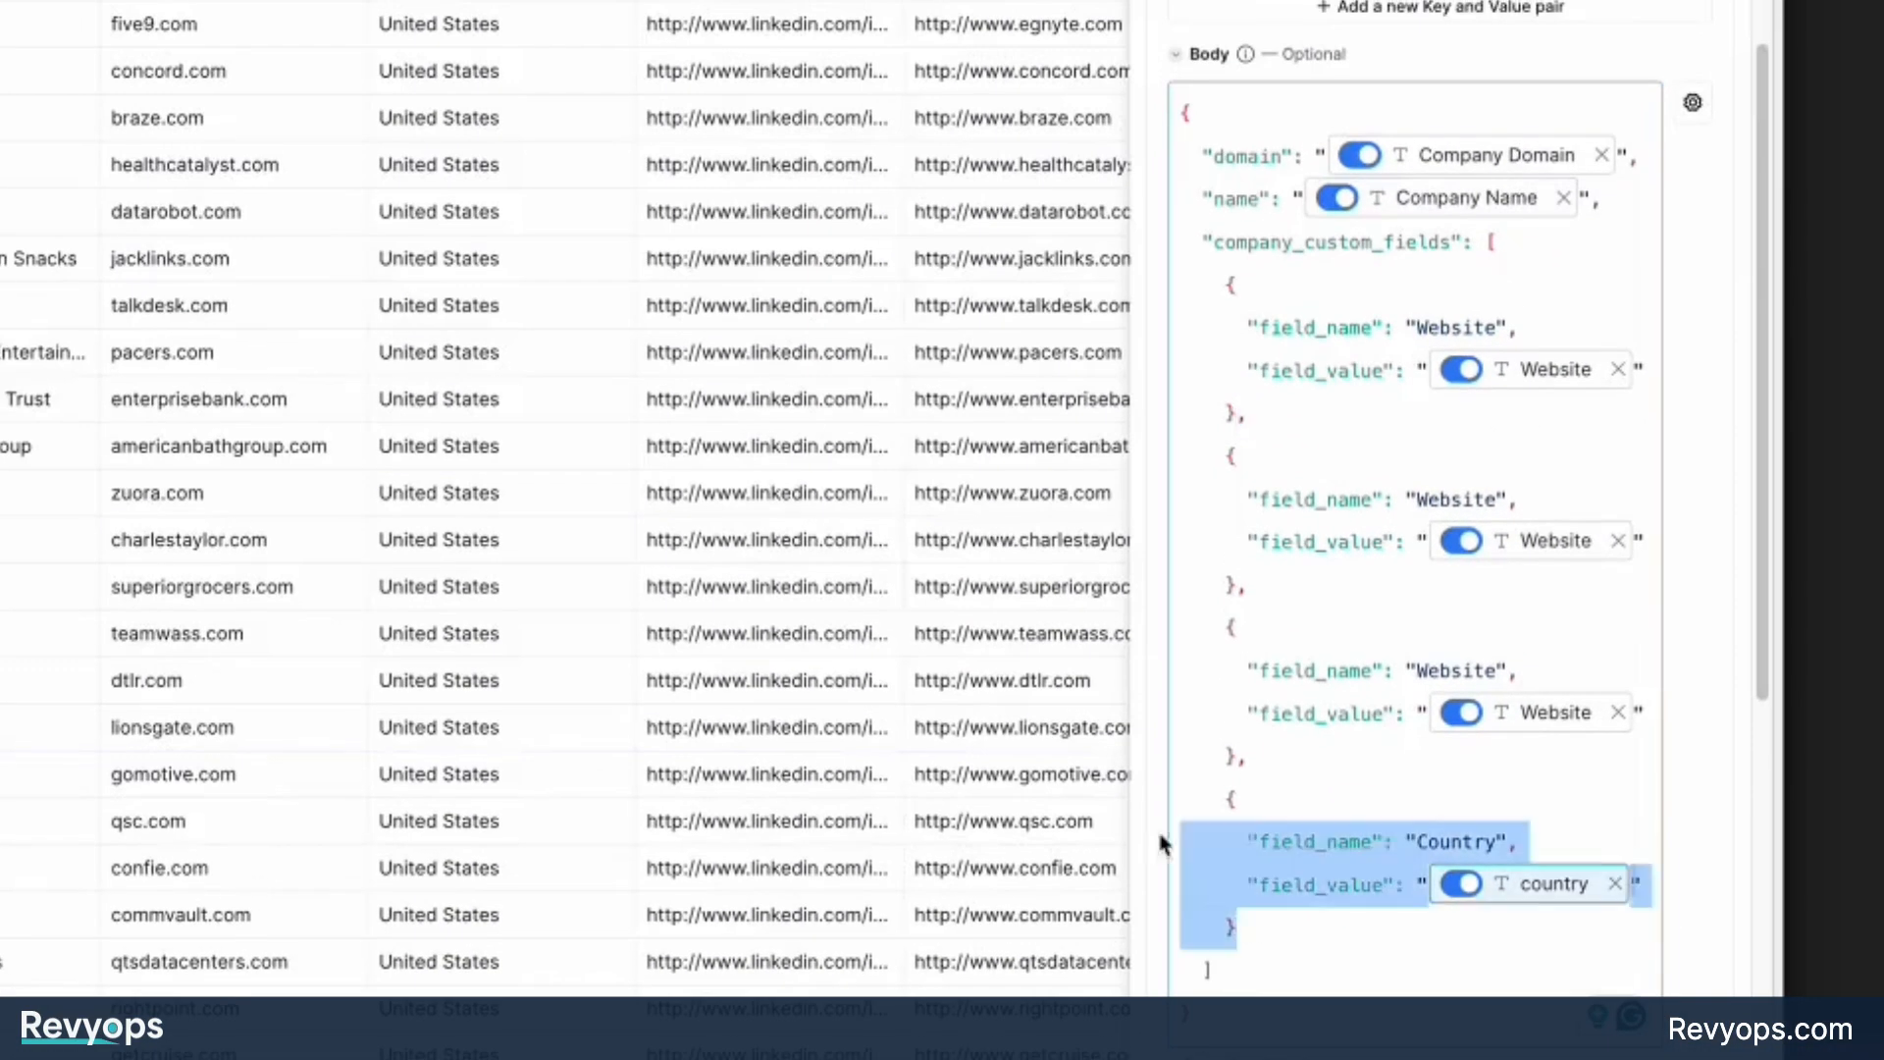
{"action": "left_click_drag", "start_coordinate": [1248, 758], "coordinate": [1178, 466]}
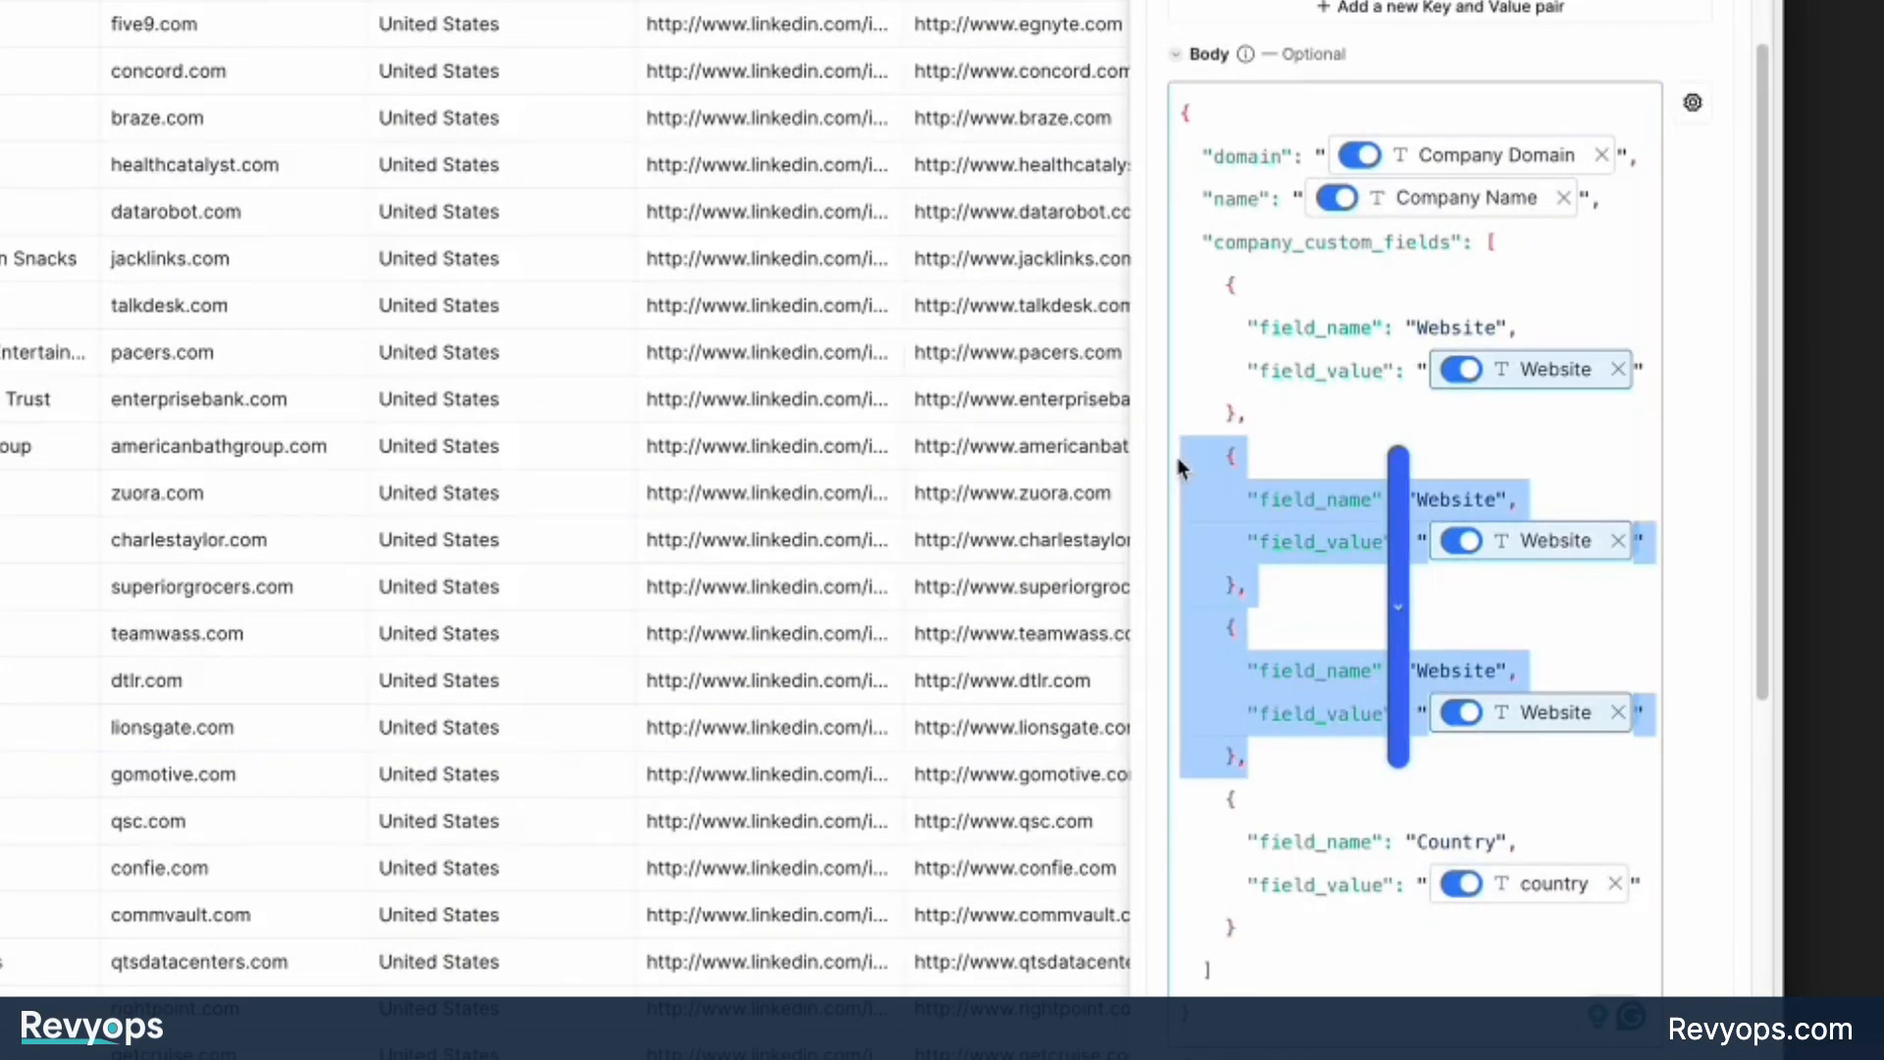
{"action": "key", "text": "BackSpace"}
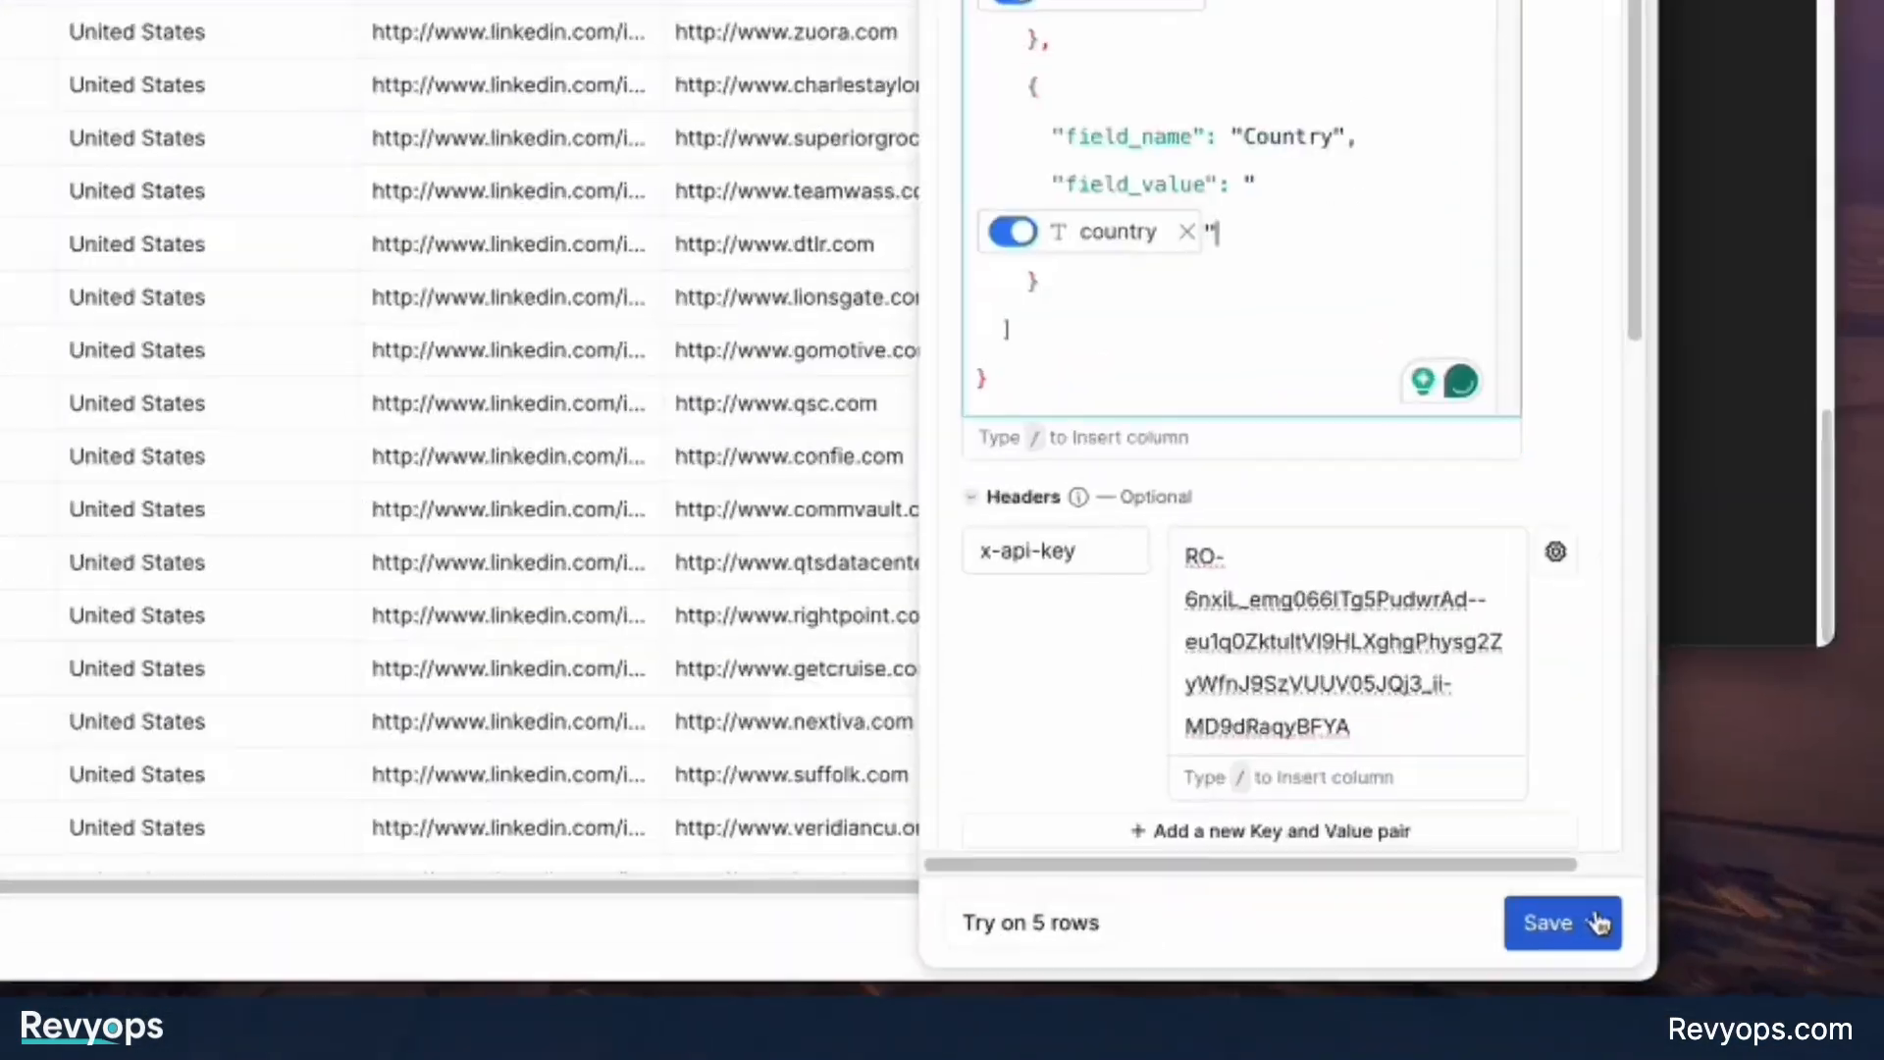
Save the HTTP API configuration and rename its column "Add a company - REvyOps".
{"action": "left_click", "coordinate": [1756, 997]}
{"action": "left_click", "coordinate": [1374, 840]}
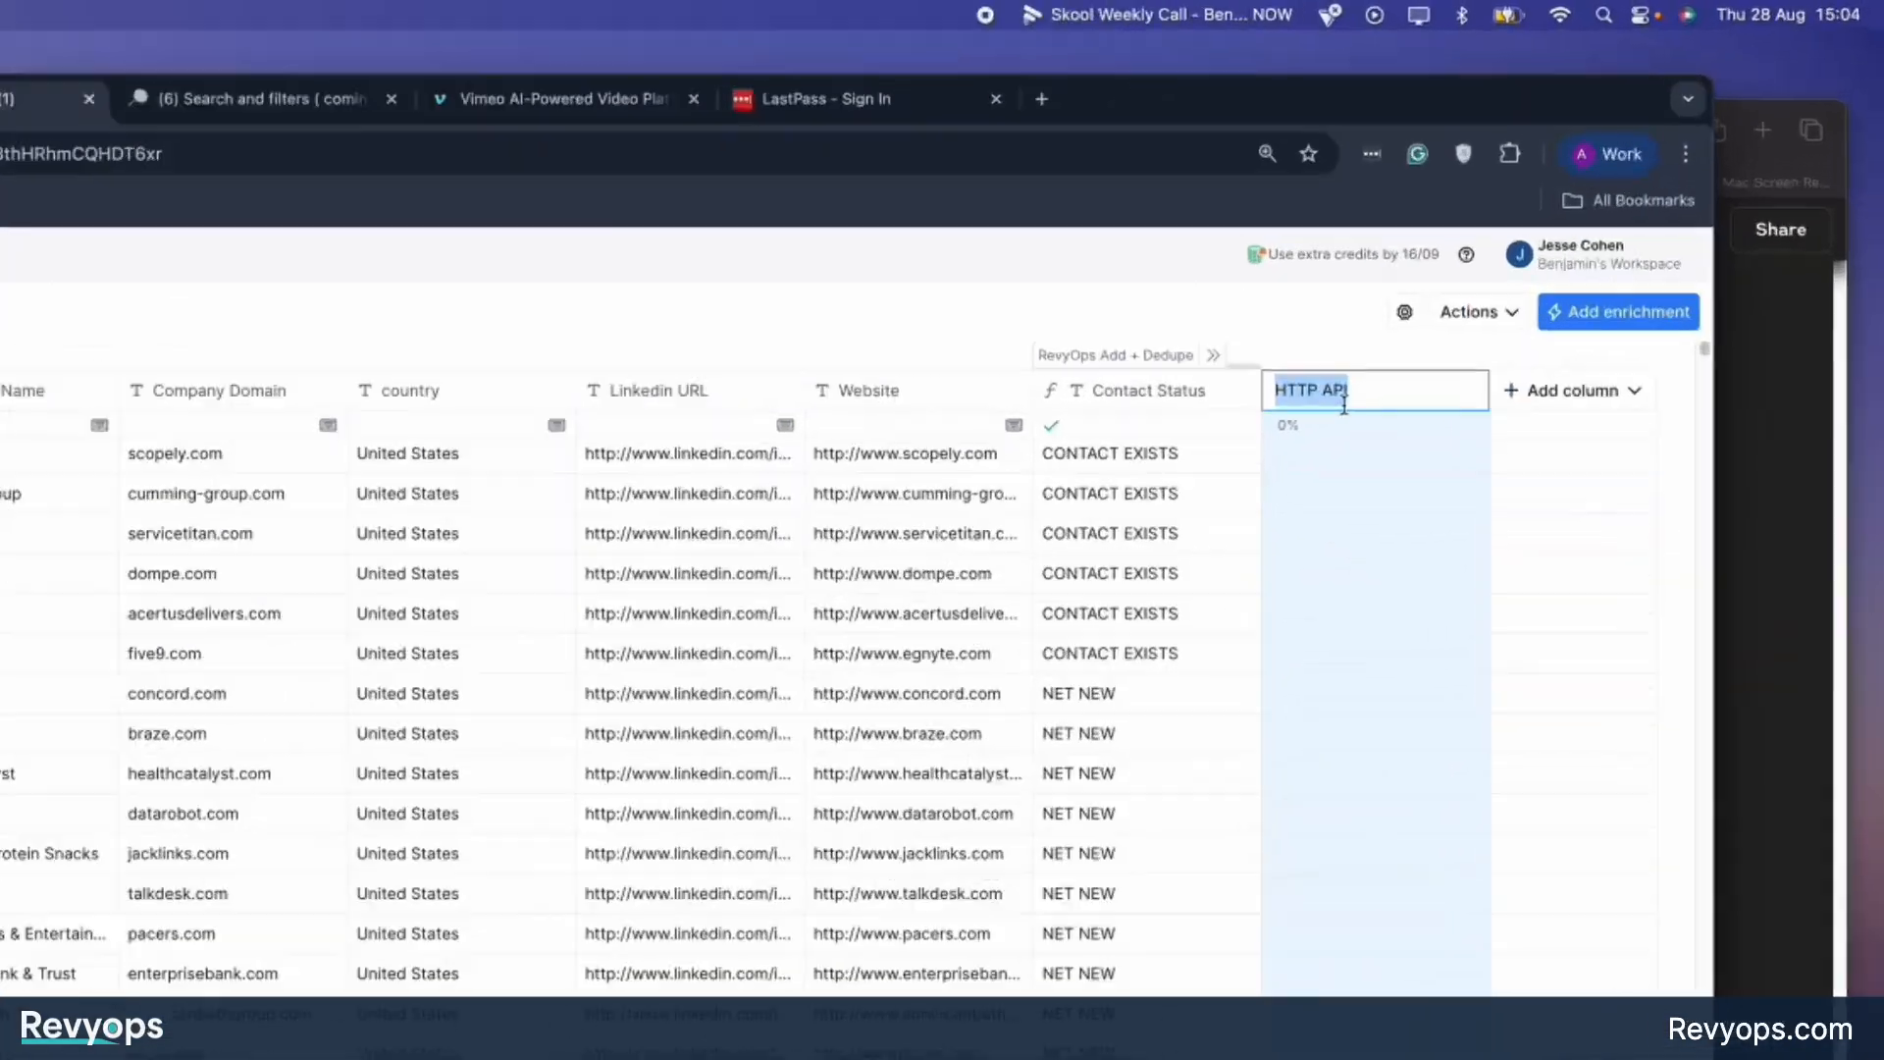
{"action": "type", "text": "Add a company - REvyOps"}
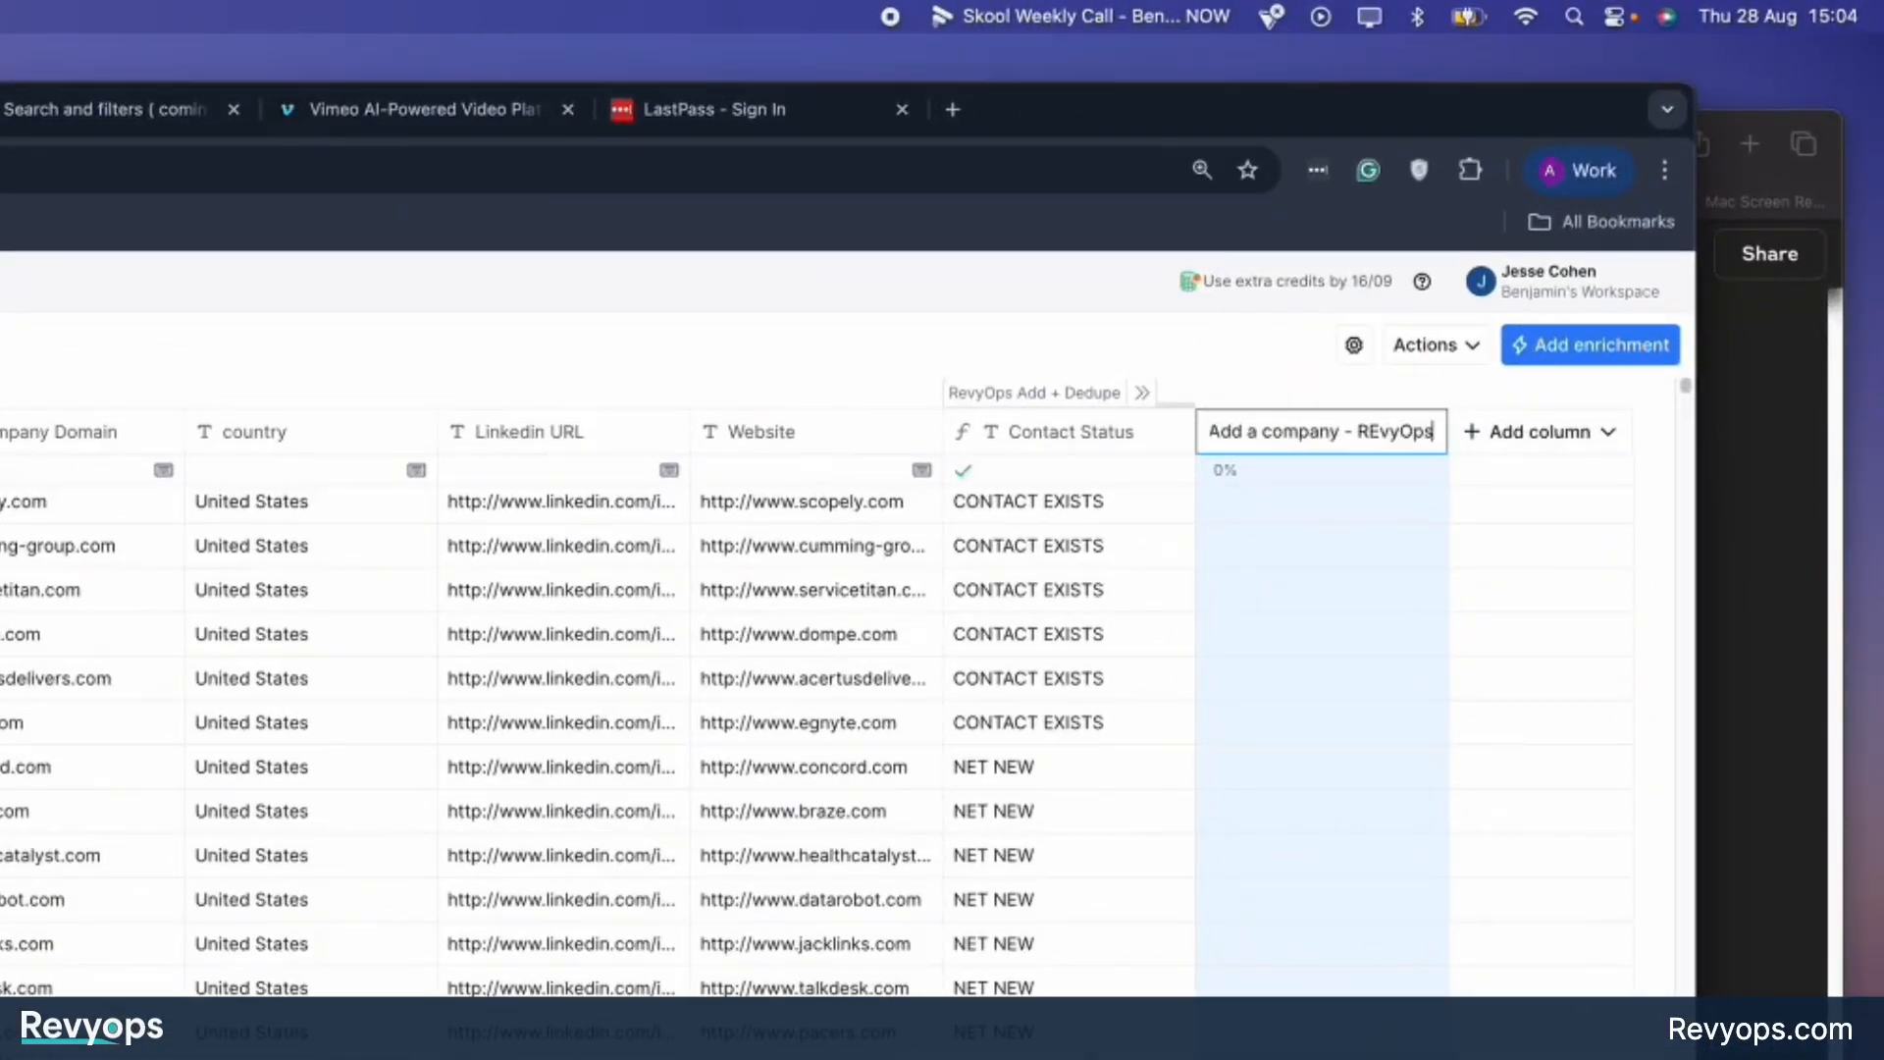
{"action": "key", "text": "Return"}
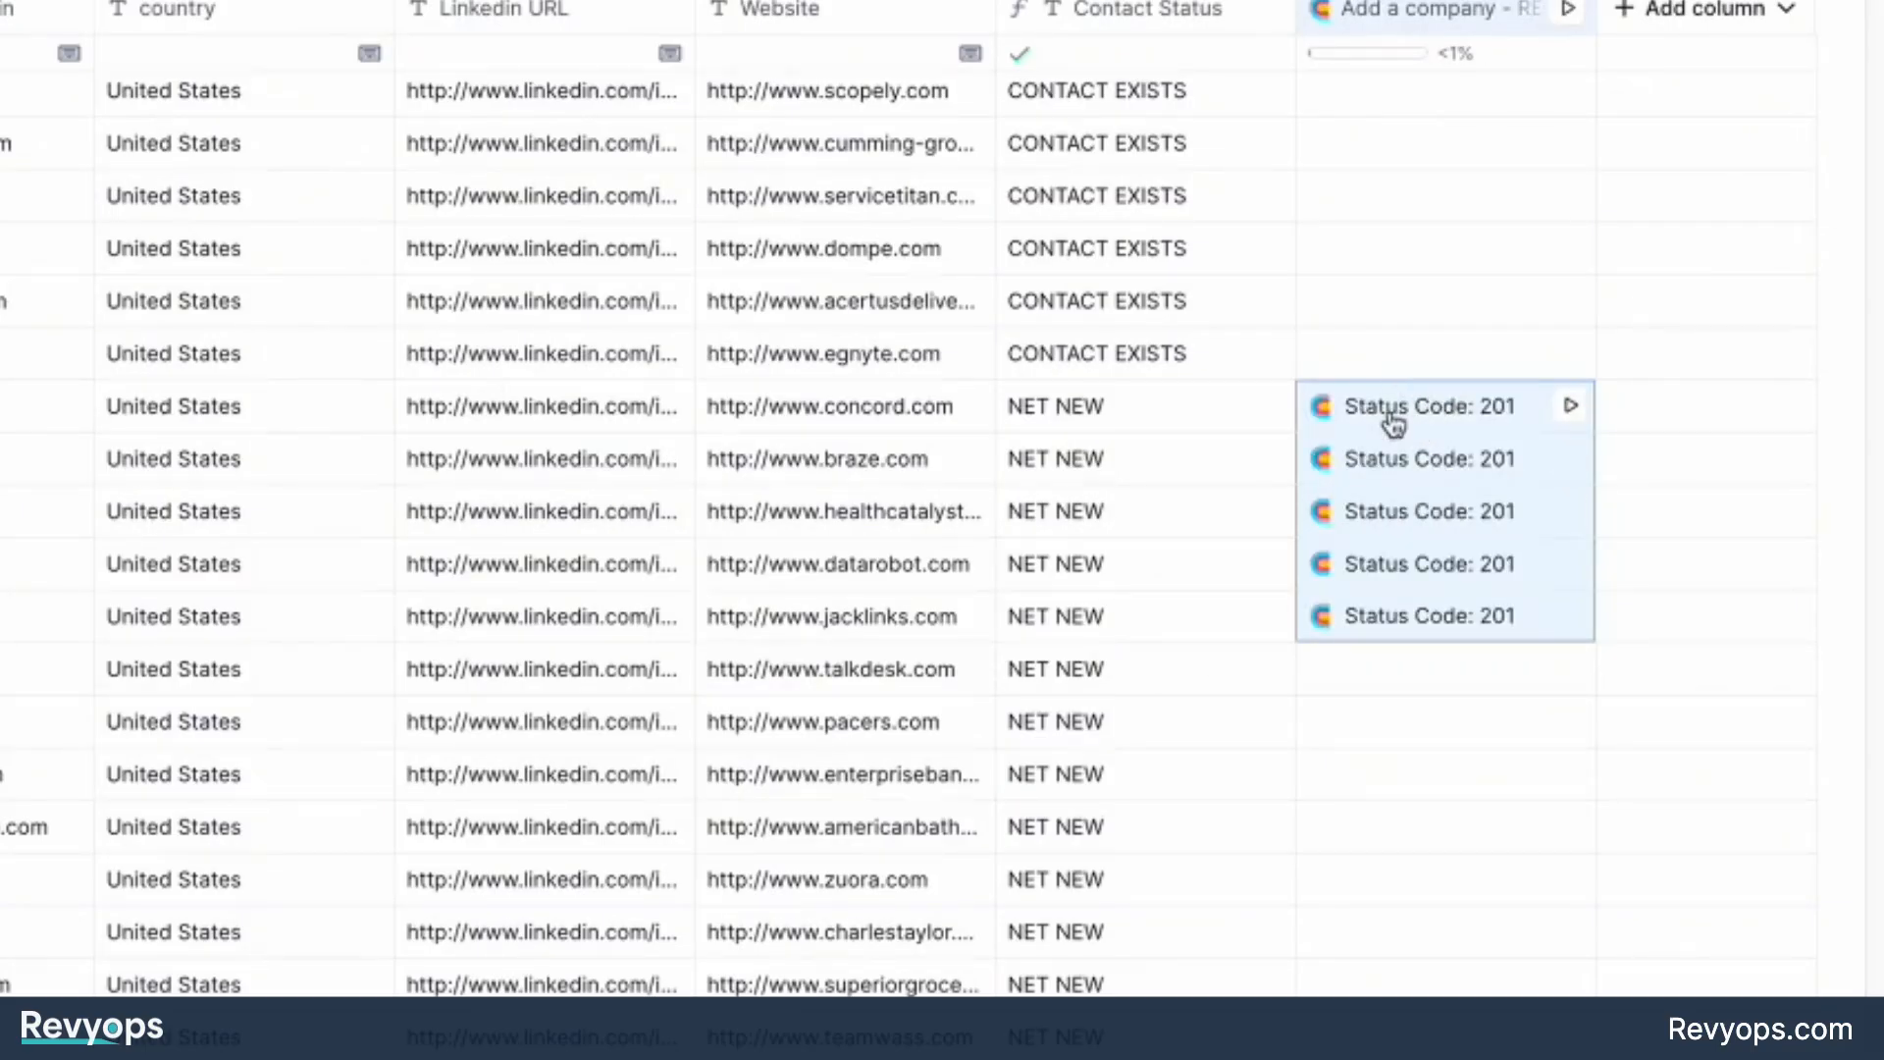
Inspect the Concord row's API response, expanding both company custom field entries, and close the cell details.
{"action": "left_click", "coordinate": [1400, 396]}
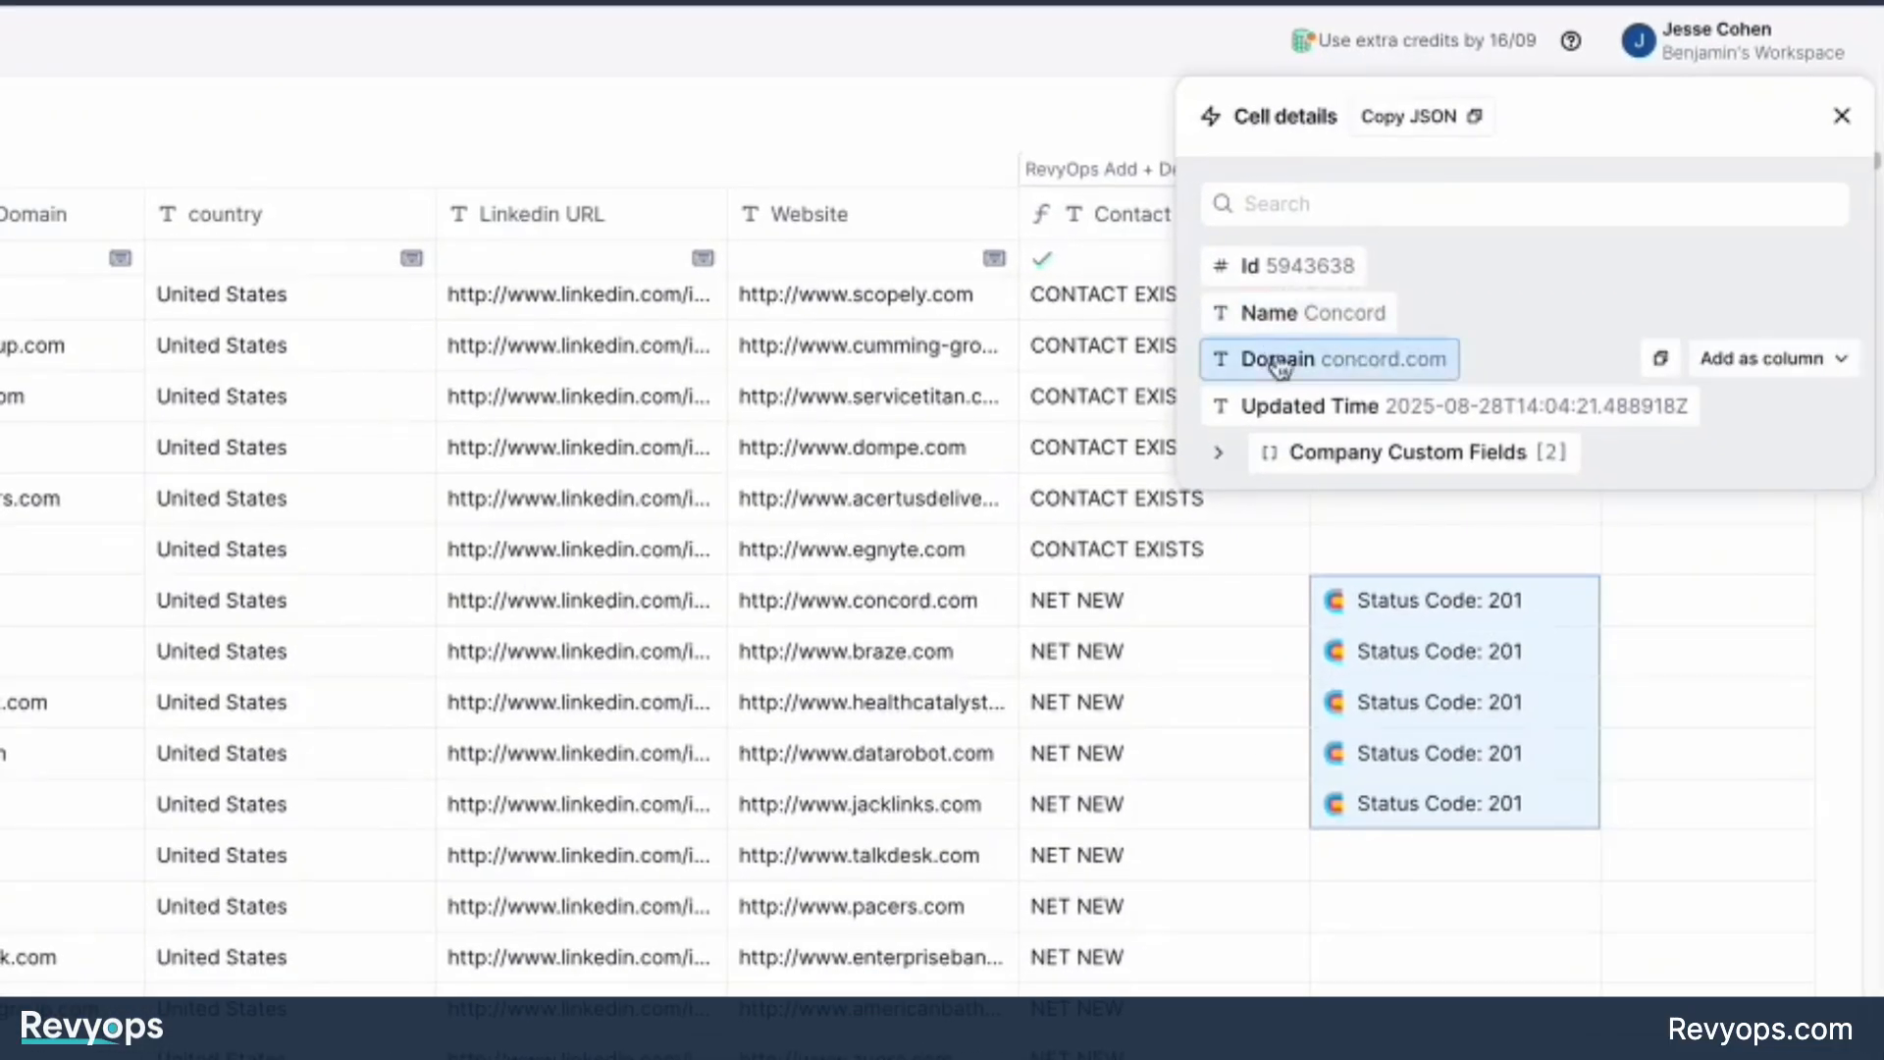
{"action": "left_click", "coordinate": [1226, 456]}
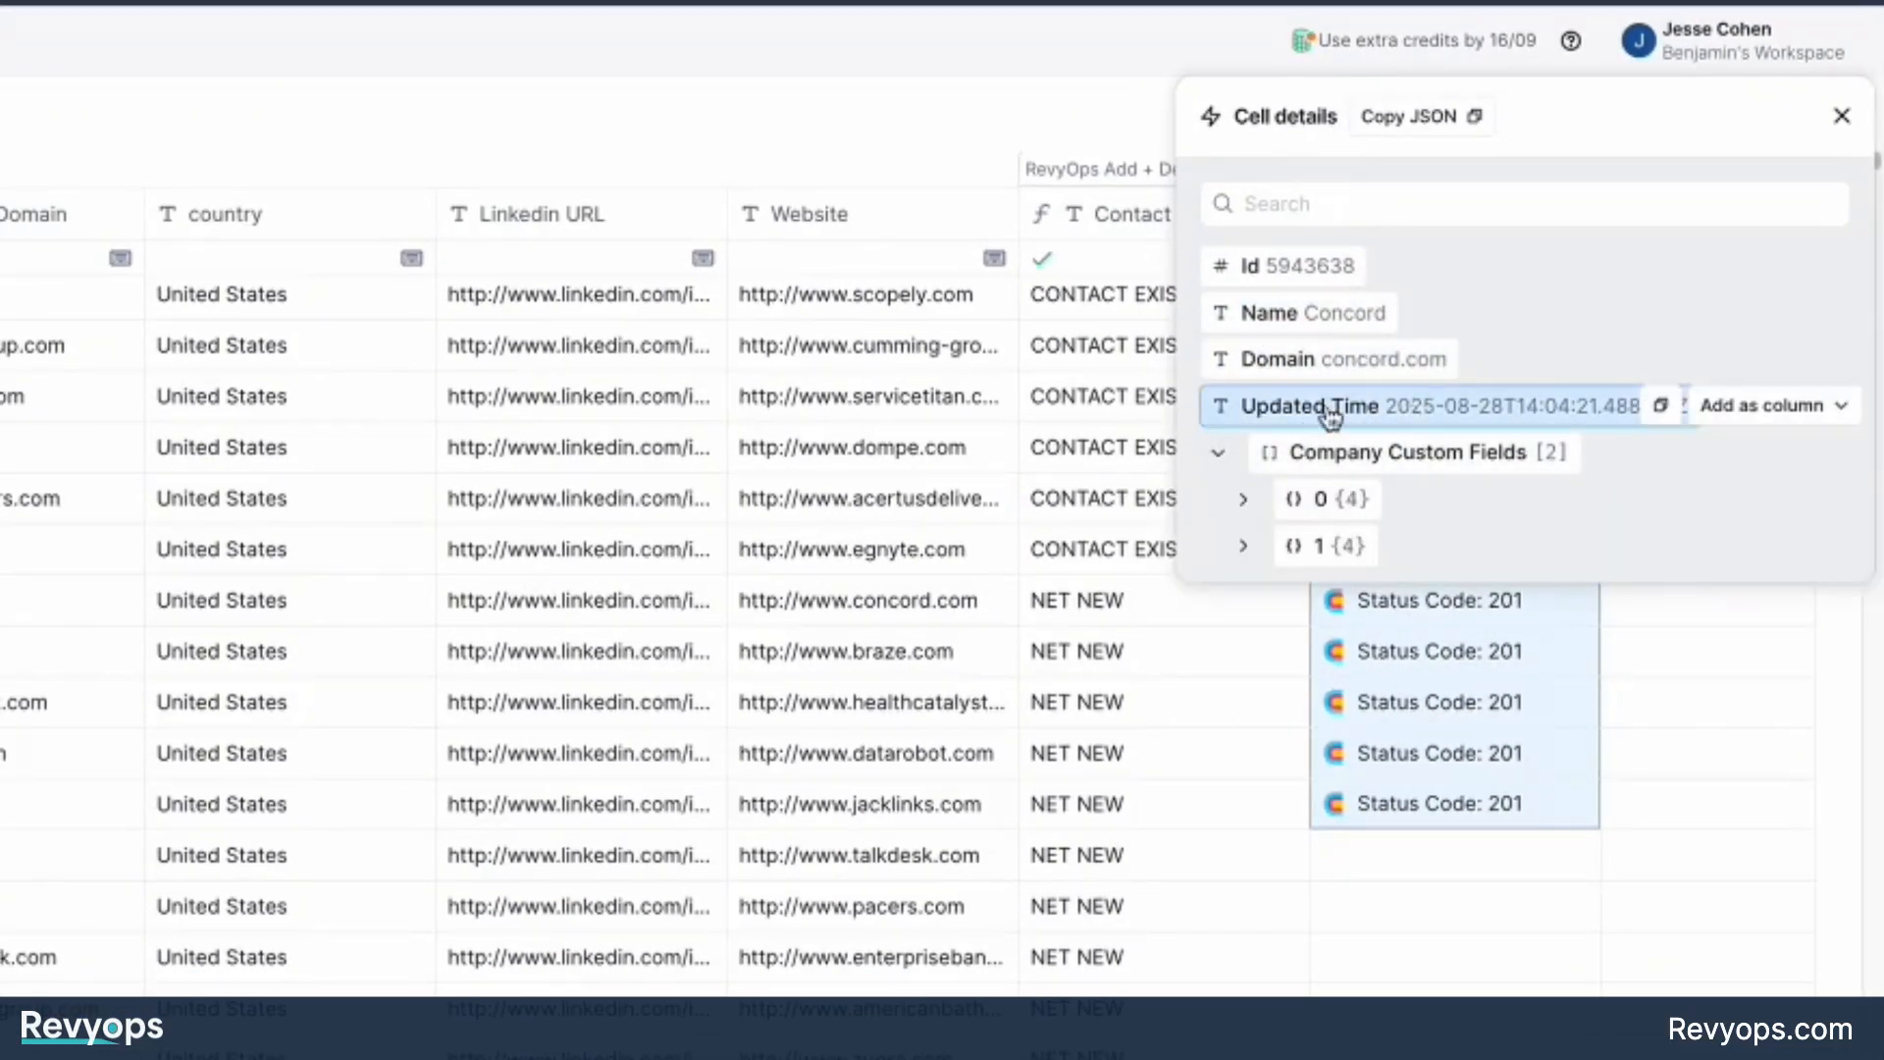
{"action": "left_click", "coordinate": [1244, 498]}
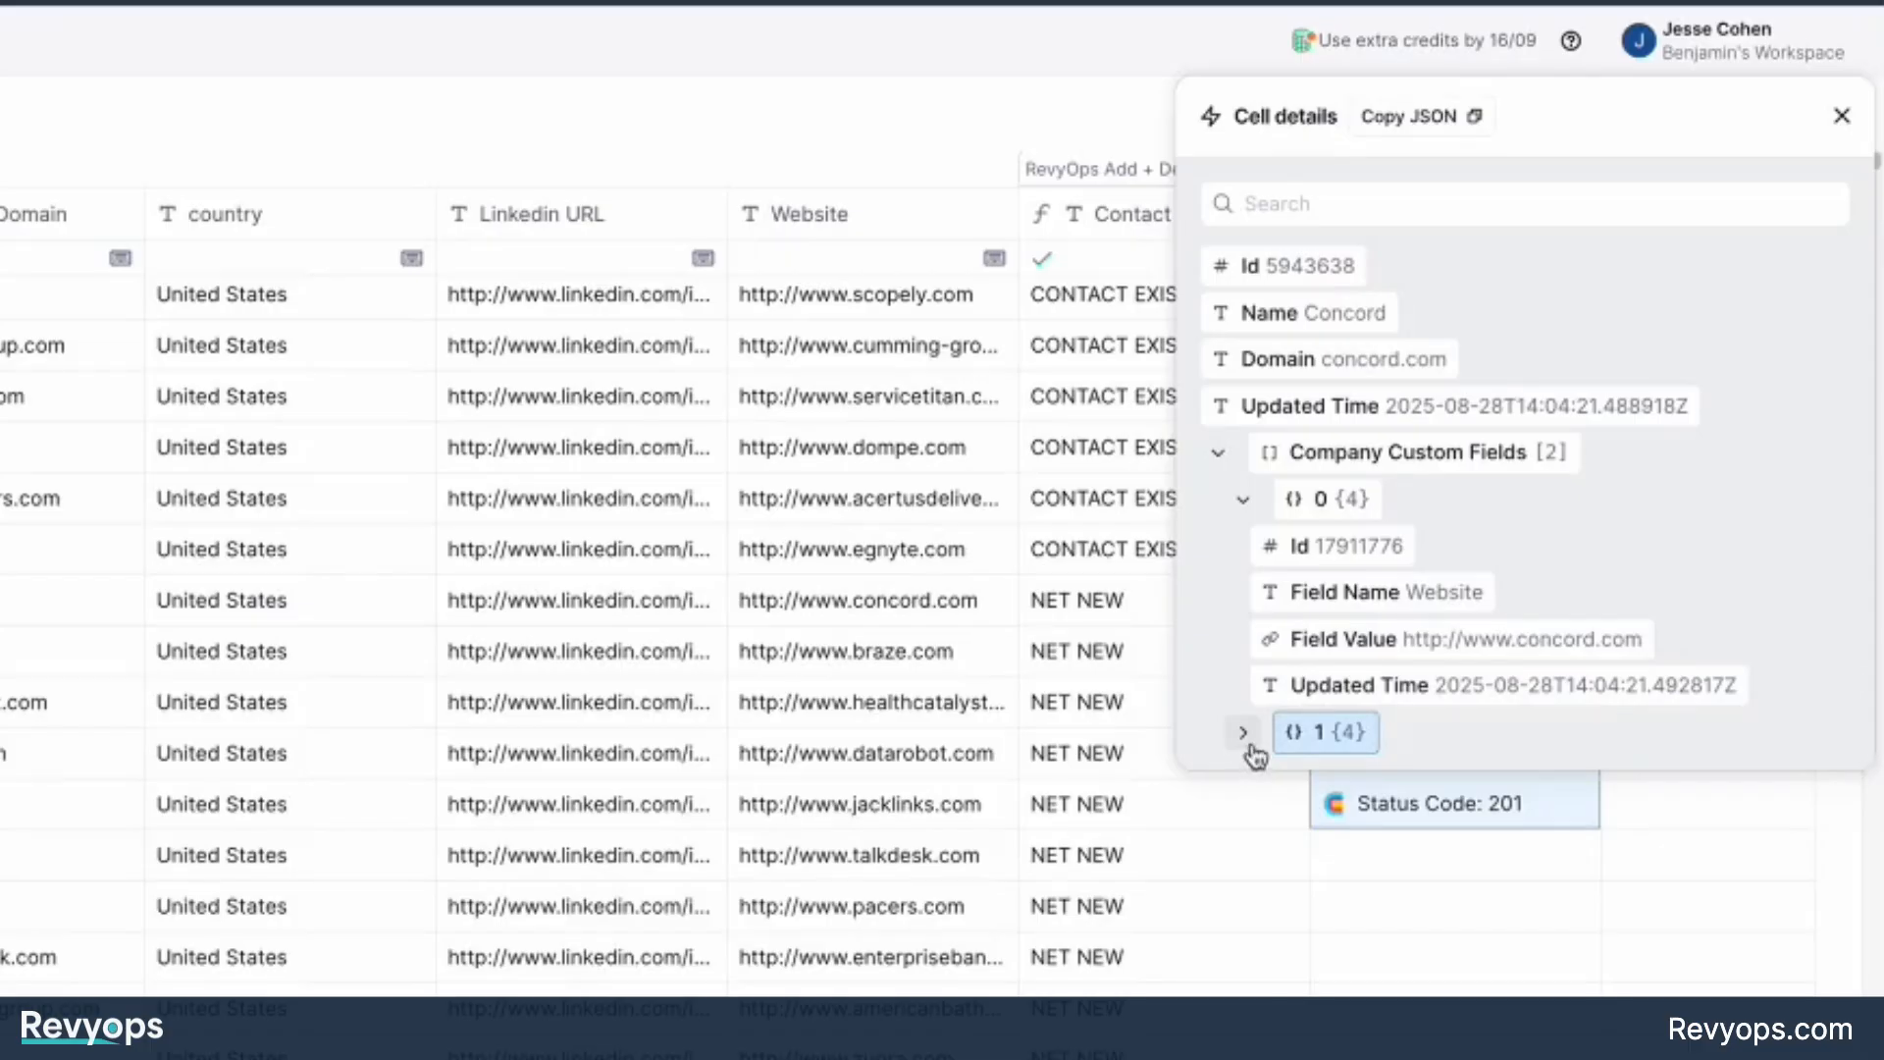
{"action": "left_click", "coordinate": [1245, 734]}
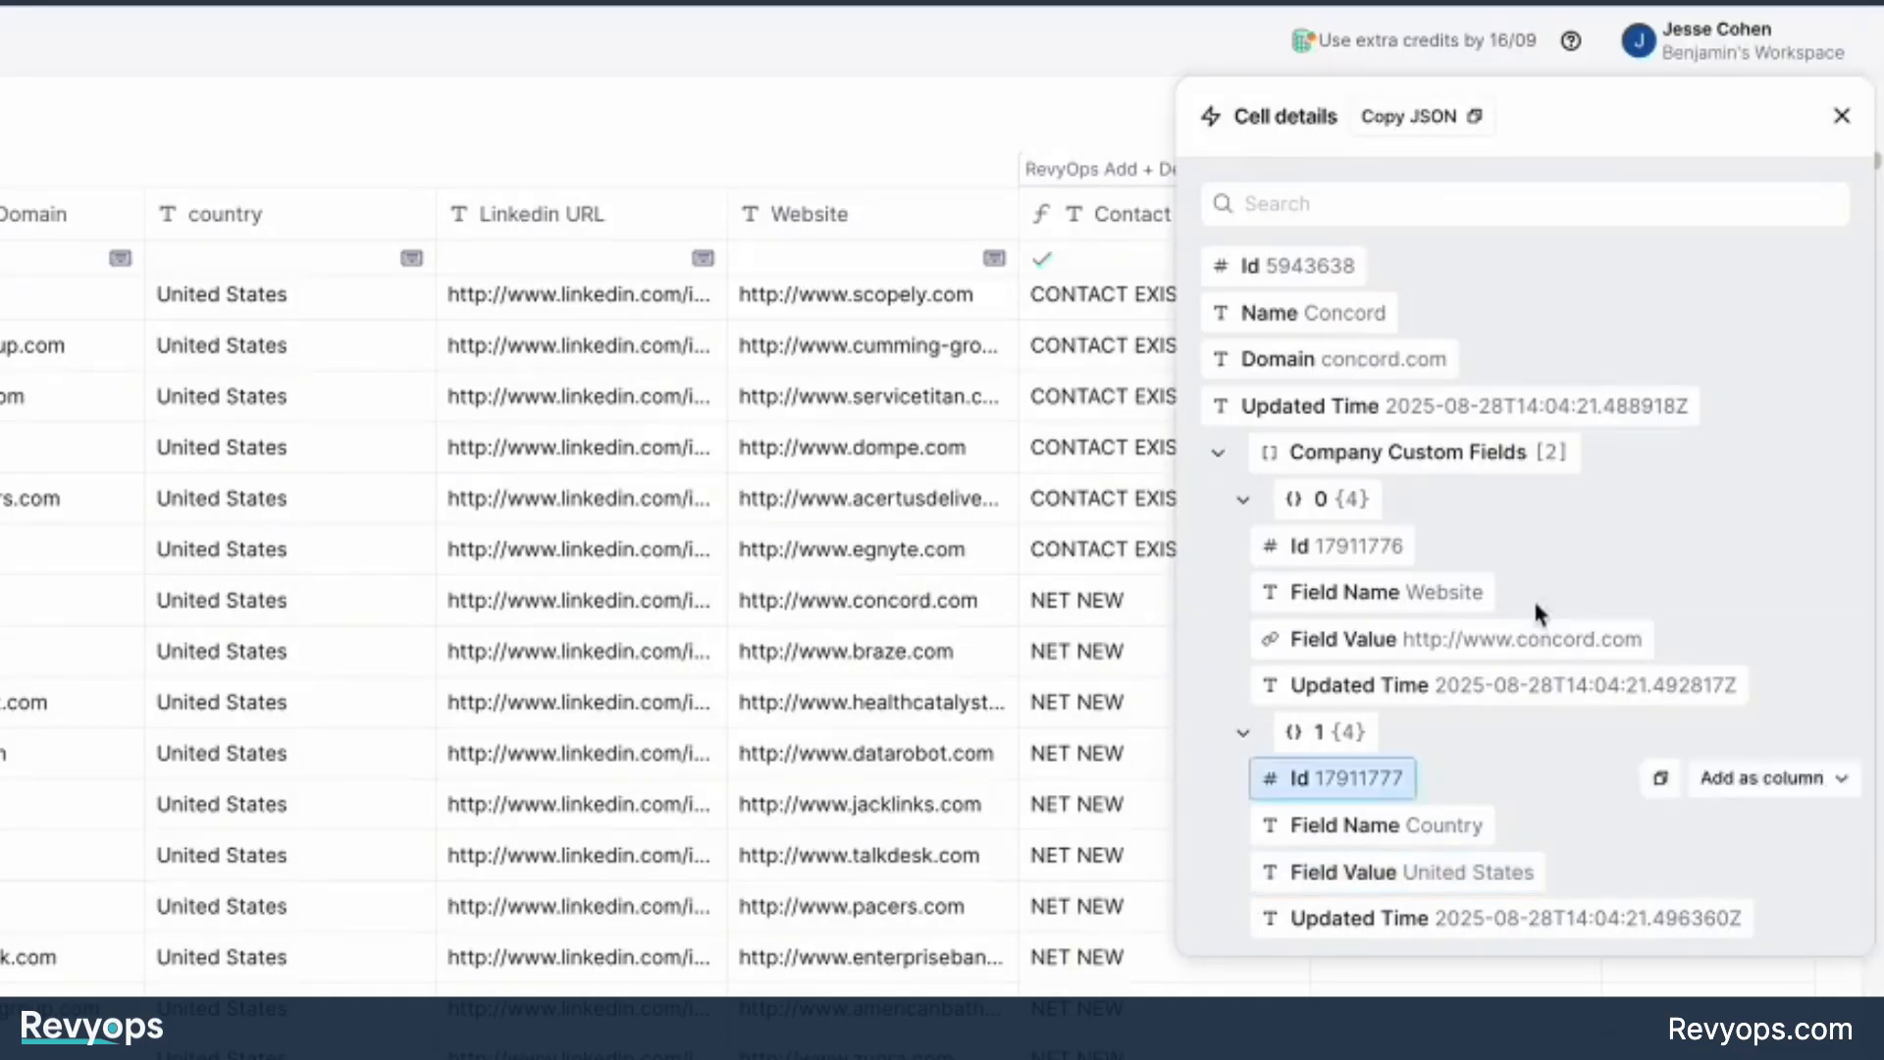
{"action": "left_click", "coordinate": [1842, 116]}
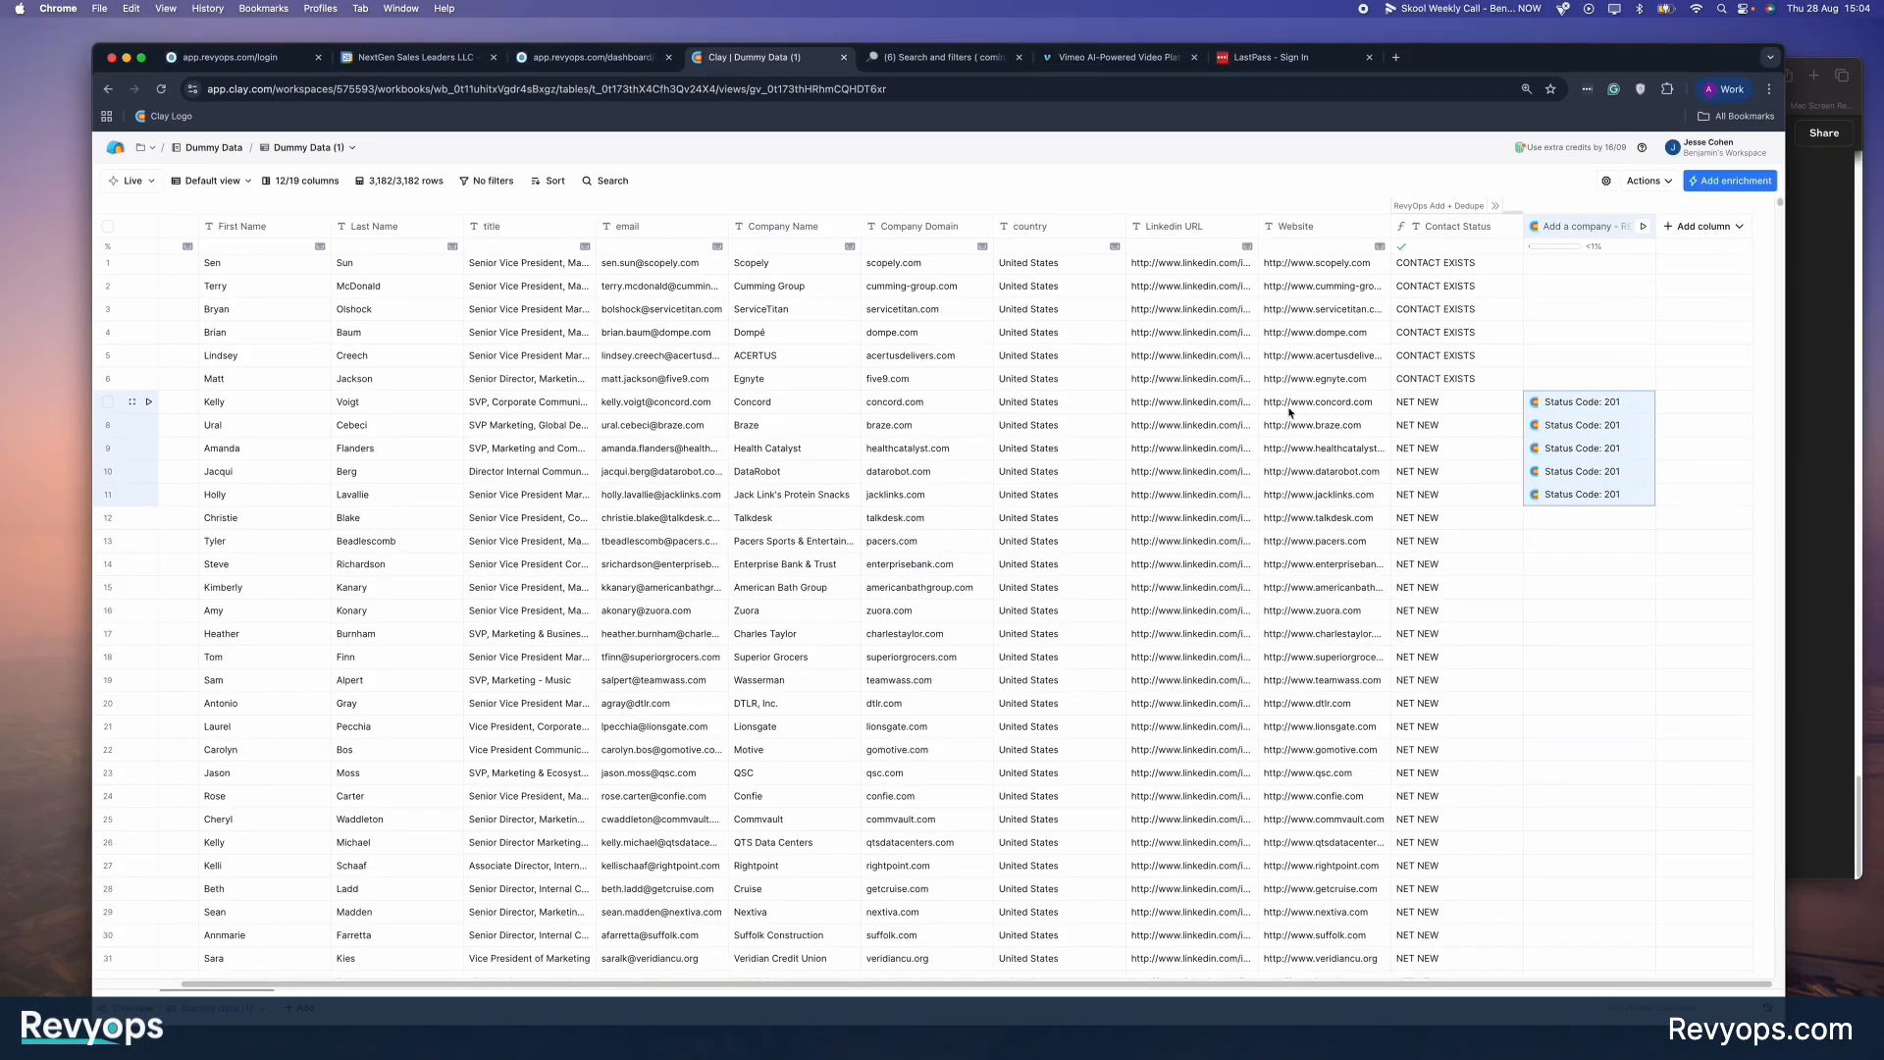
Switch to RevyOps and check the Concord record in the Company list.
{"action": "left_click", "coordinate": [589, 56]}
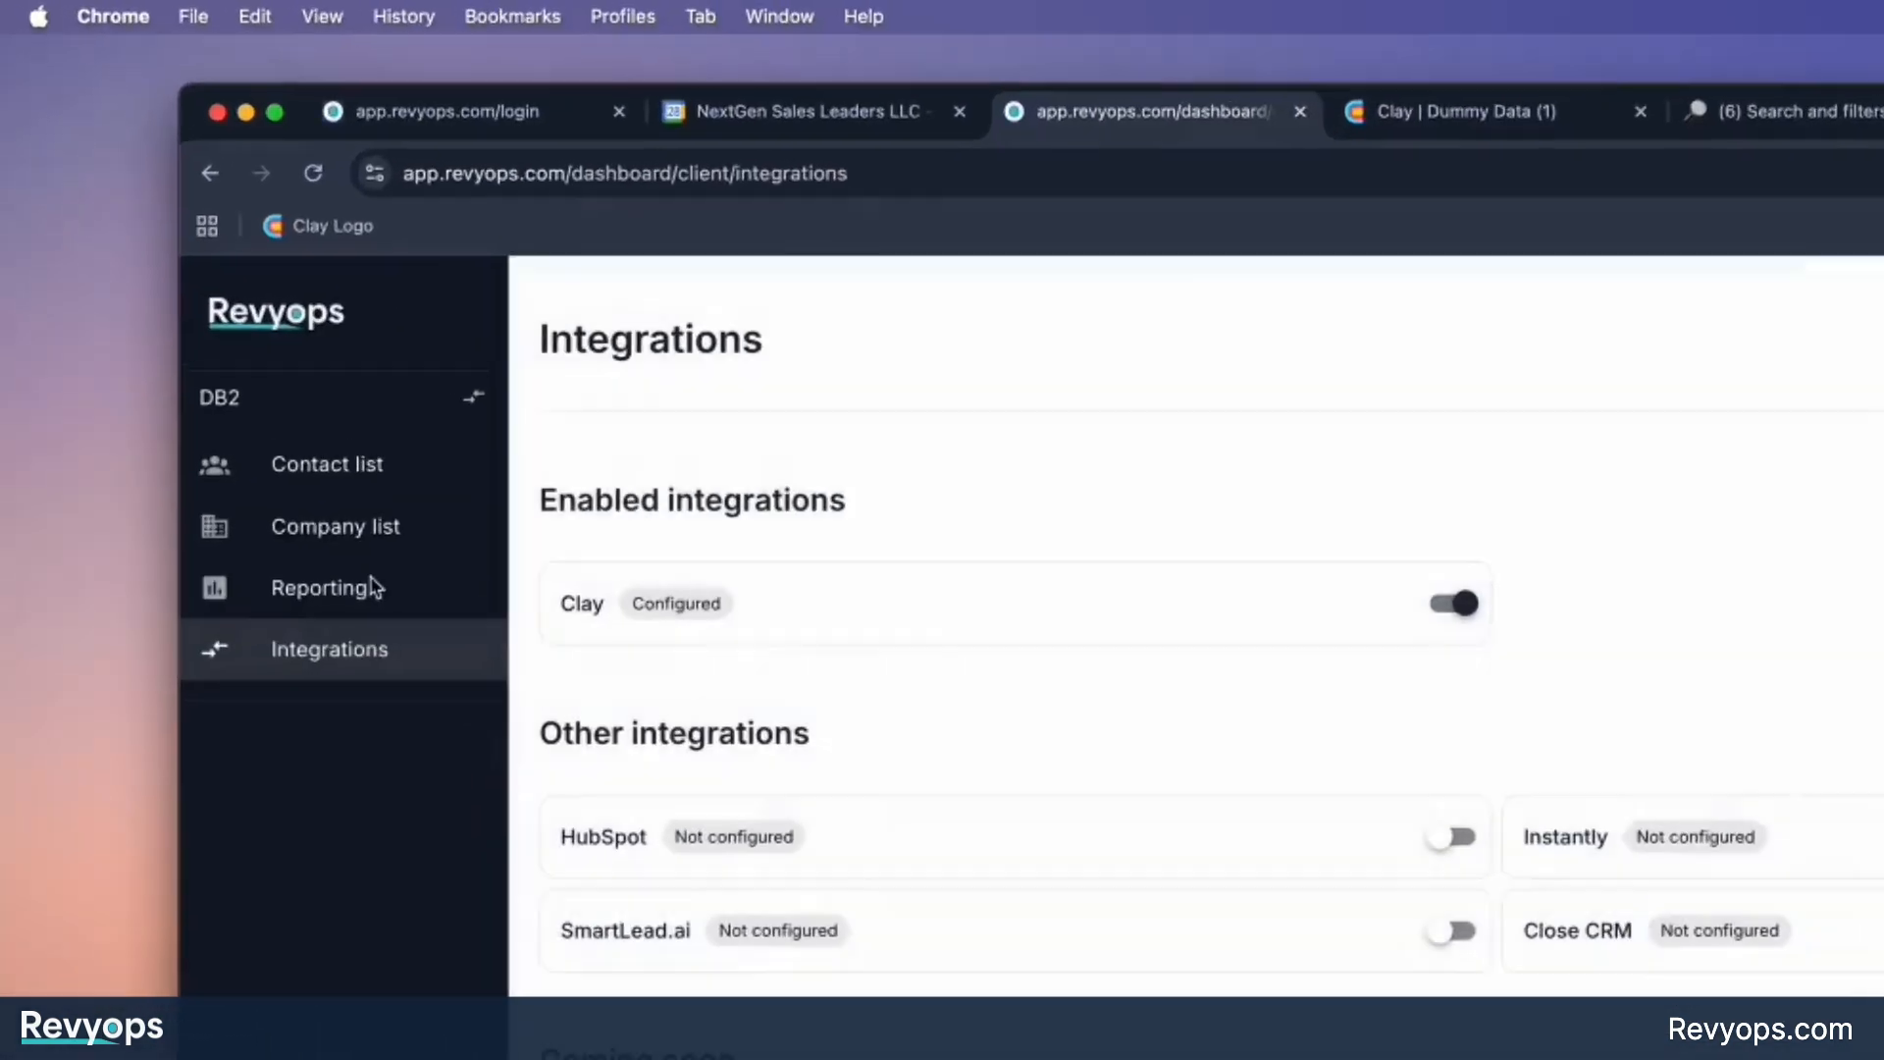
{"action": "left_click", "coordinate": [172, 269]}
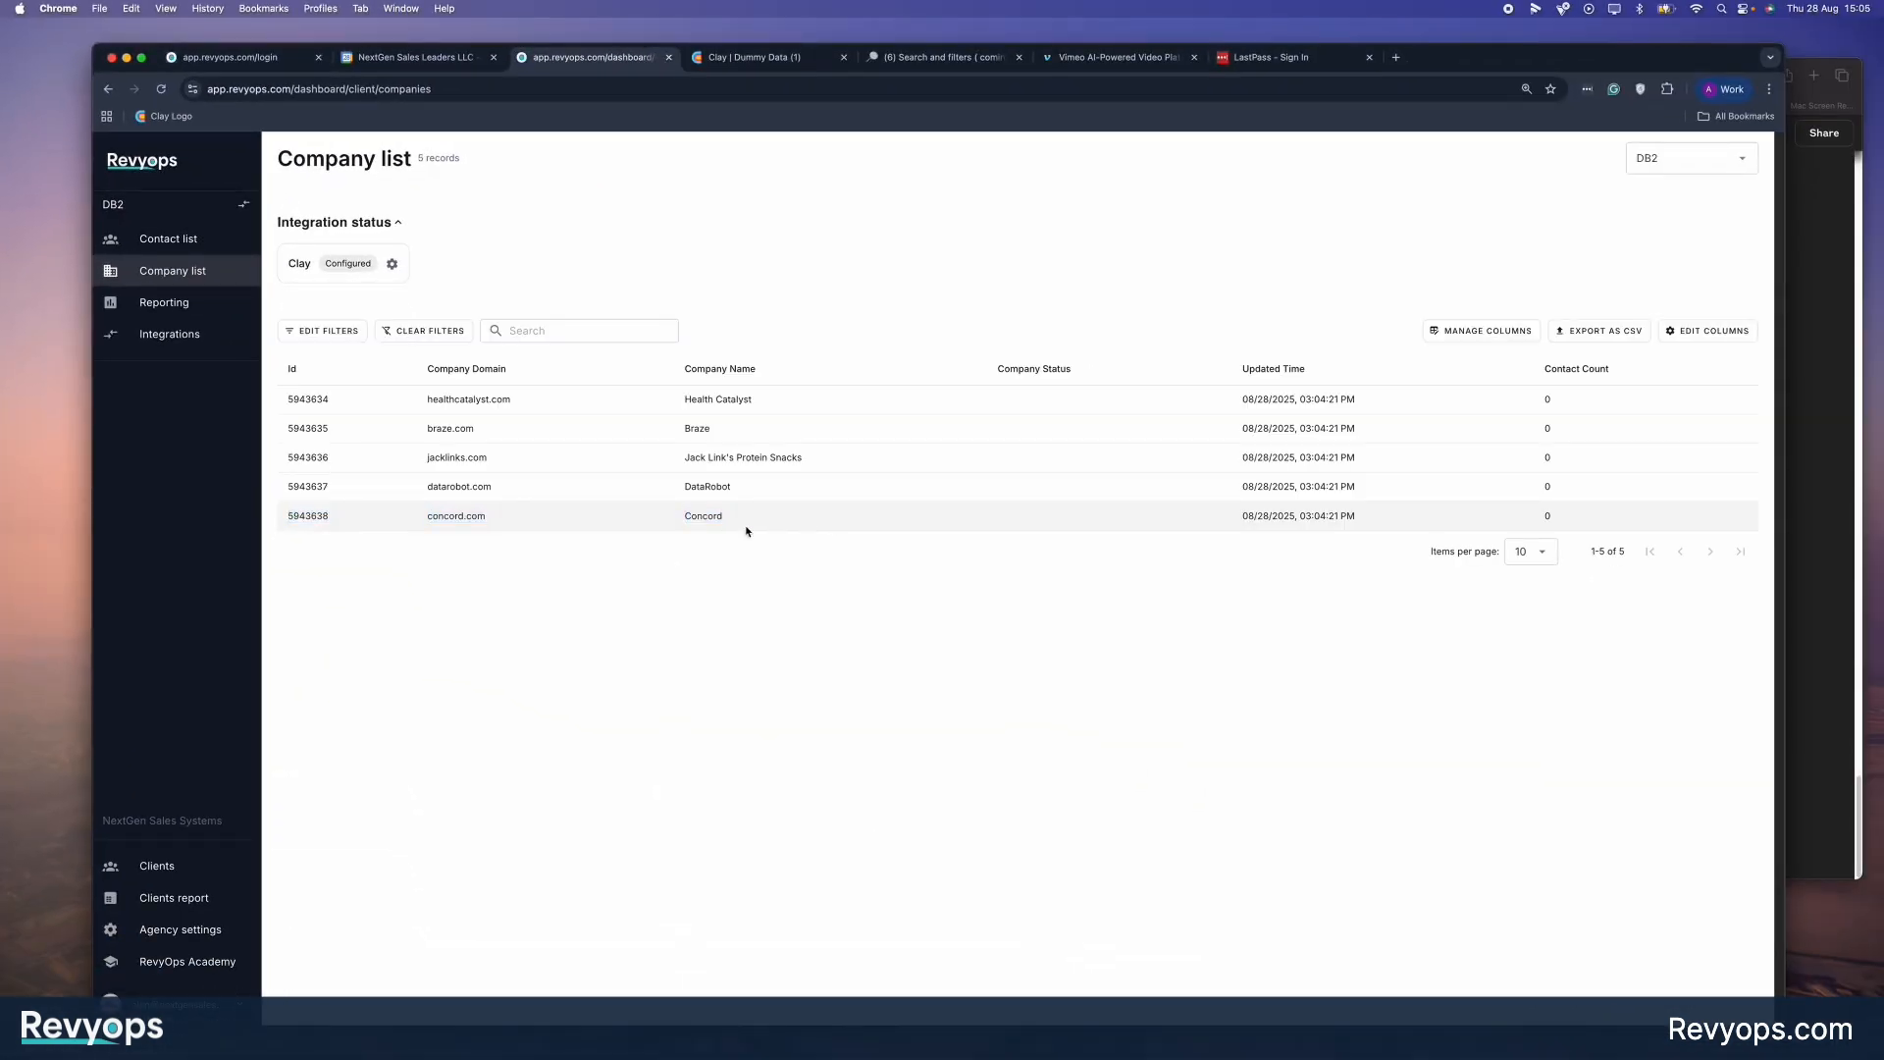
{"action": "left_click_drag", "start_coordinate": [746, 531], "coordinate": [1363, 531]}
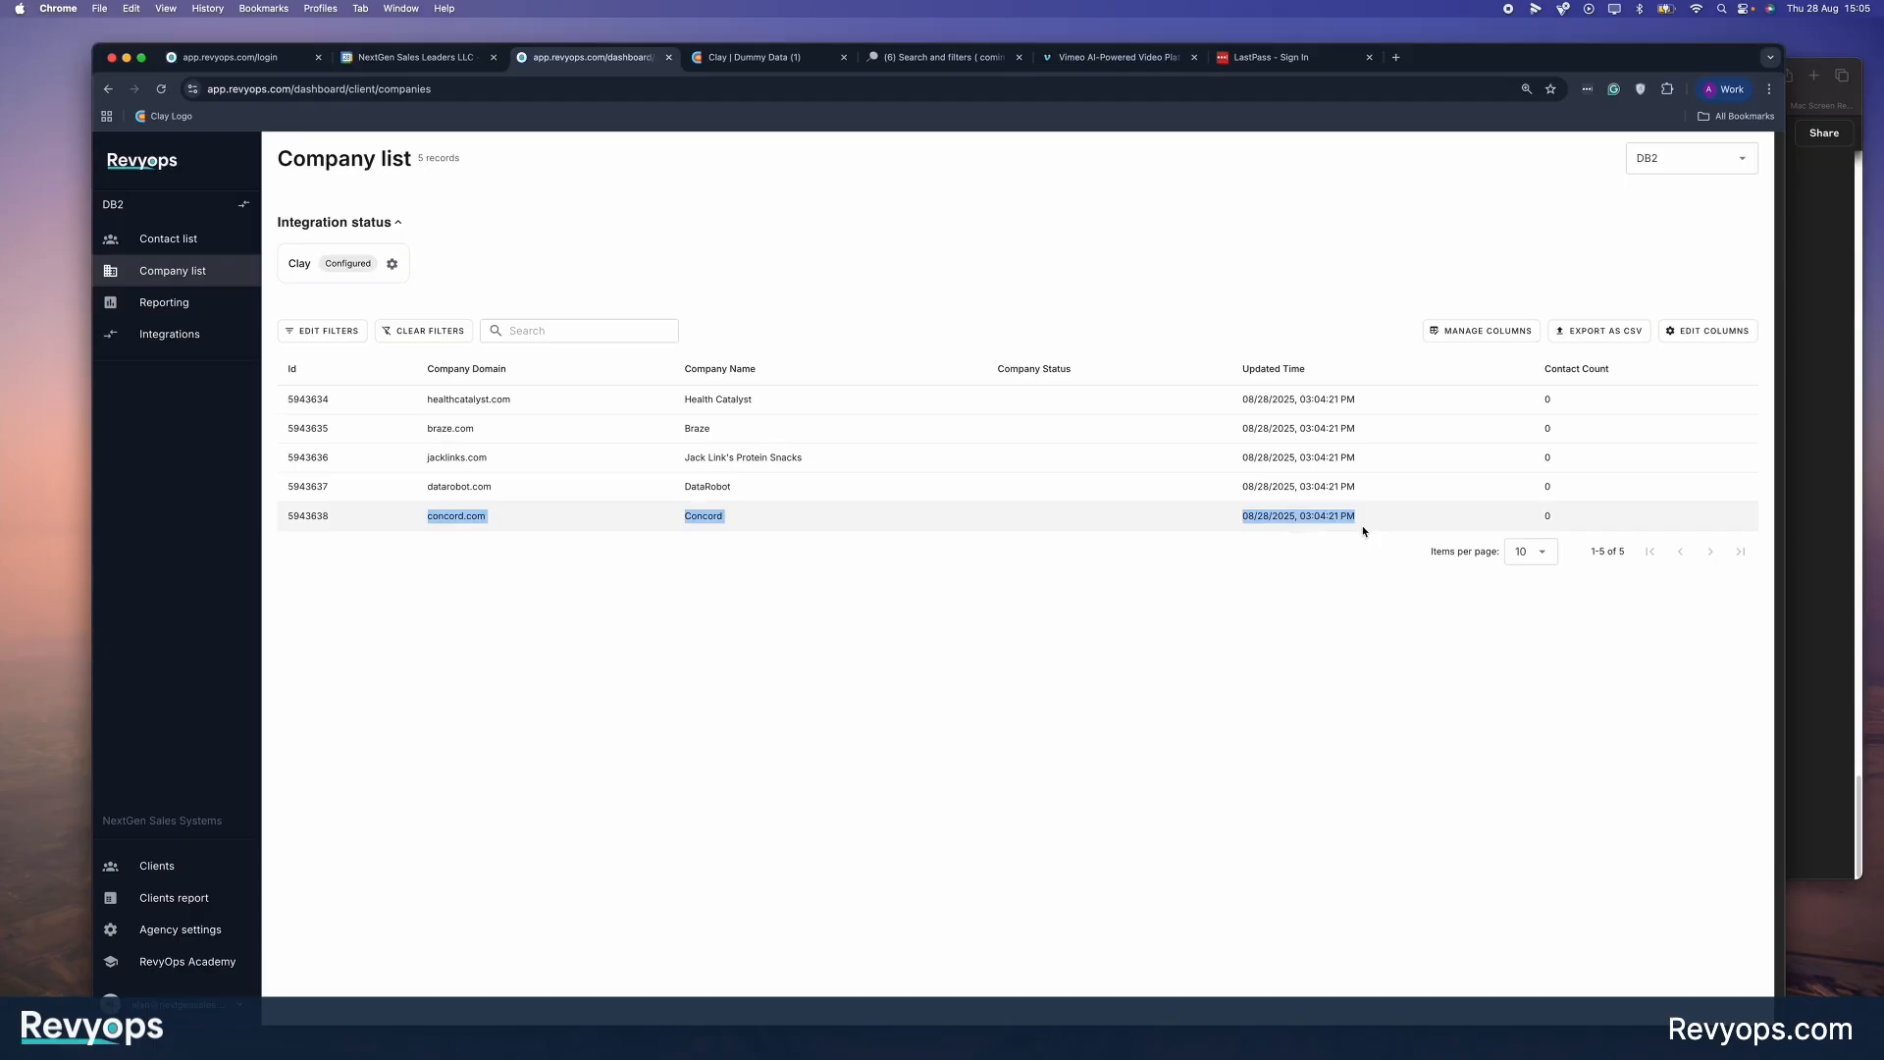
Reload the RevyOps Company list and look through its column editing options for the custom fields.
{"action": "left_click", "coordinate": [1680, 330]}
{"action": "left_click", "coordinate": [1172, 673]}
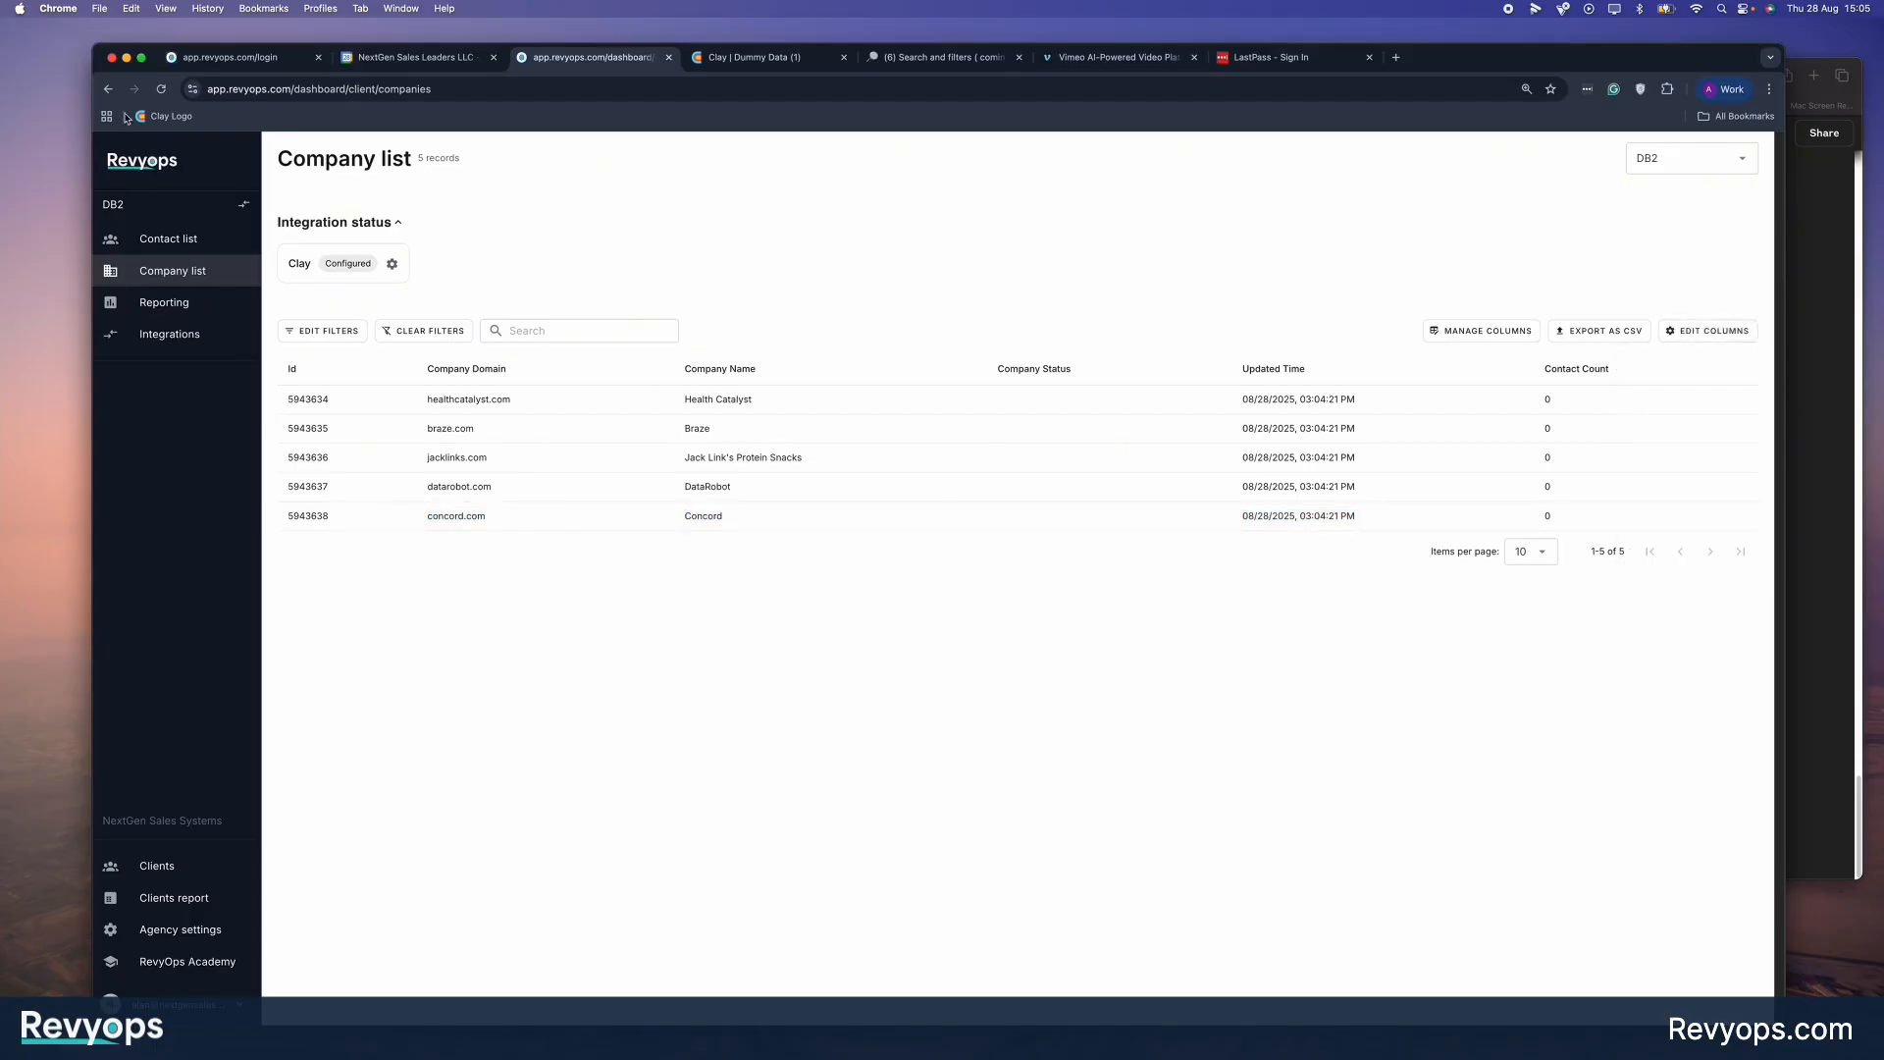
{"action": "left_click", "coordinate": [162, 90]}
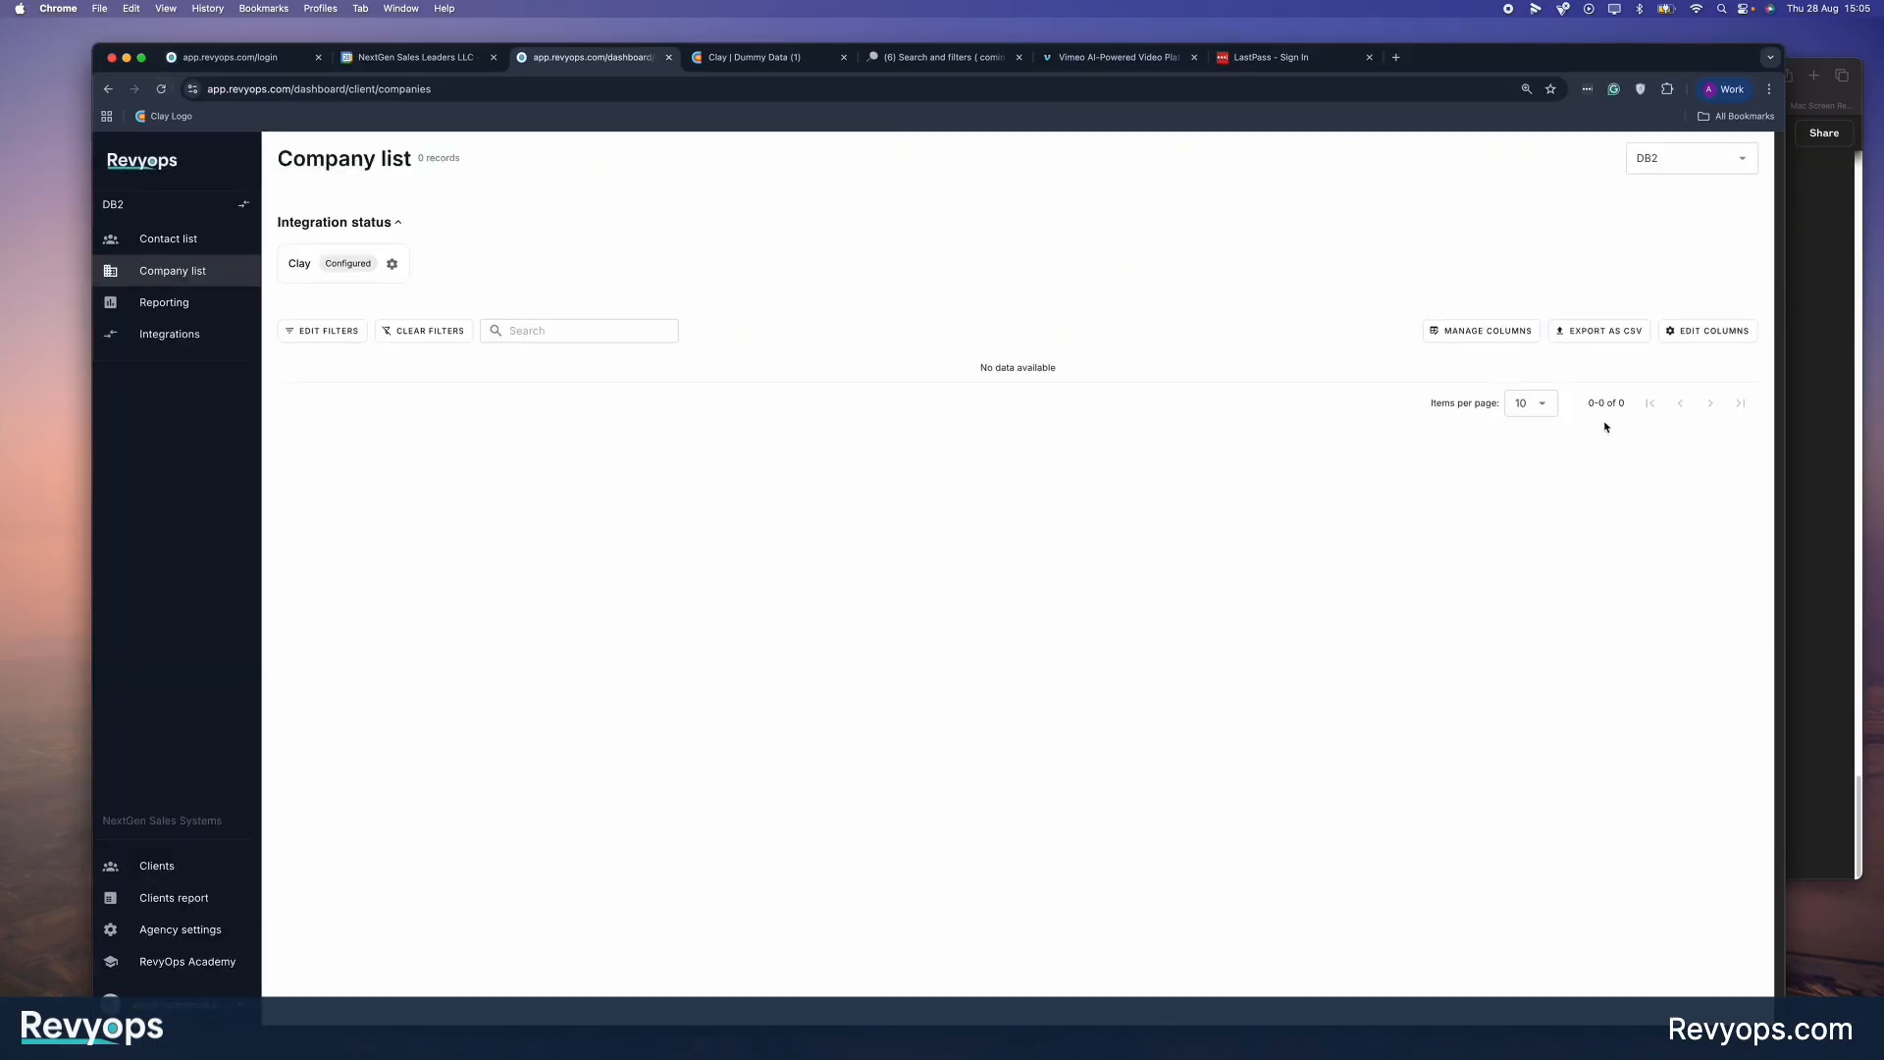
{"action": "left_click", "coordinate": [1714, 333]}
{"action": "left_click", "coordinate": [1644, 628]}
{"action": "left_click", "coordinate": [1614, 592]}
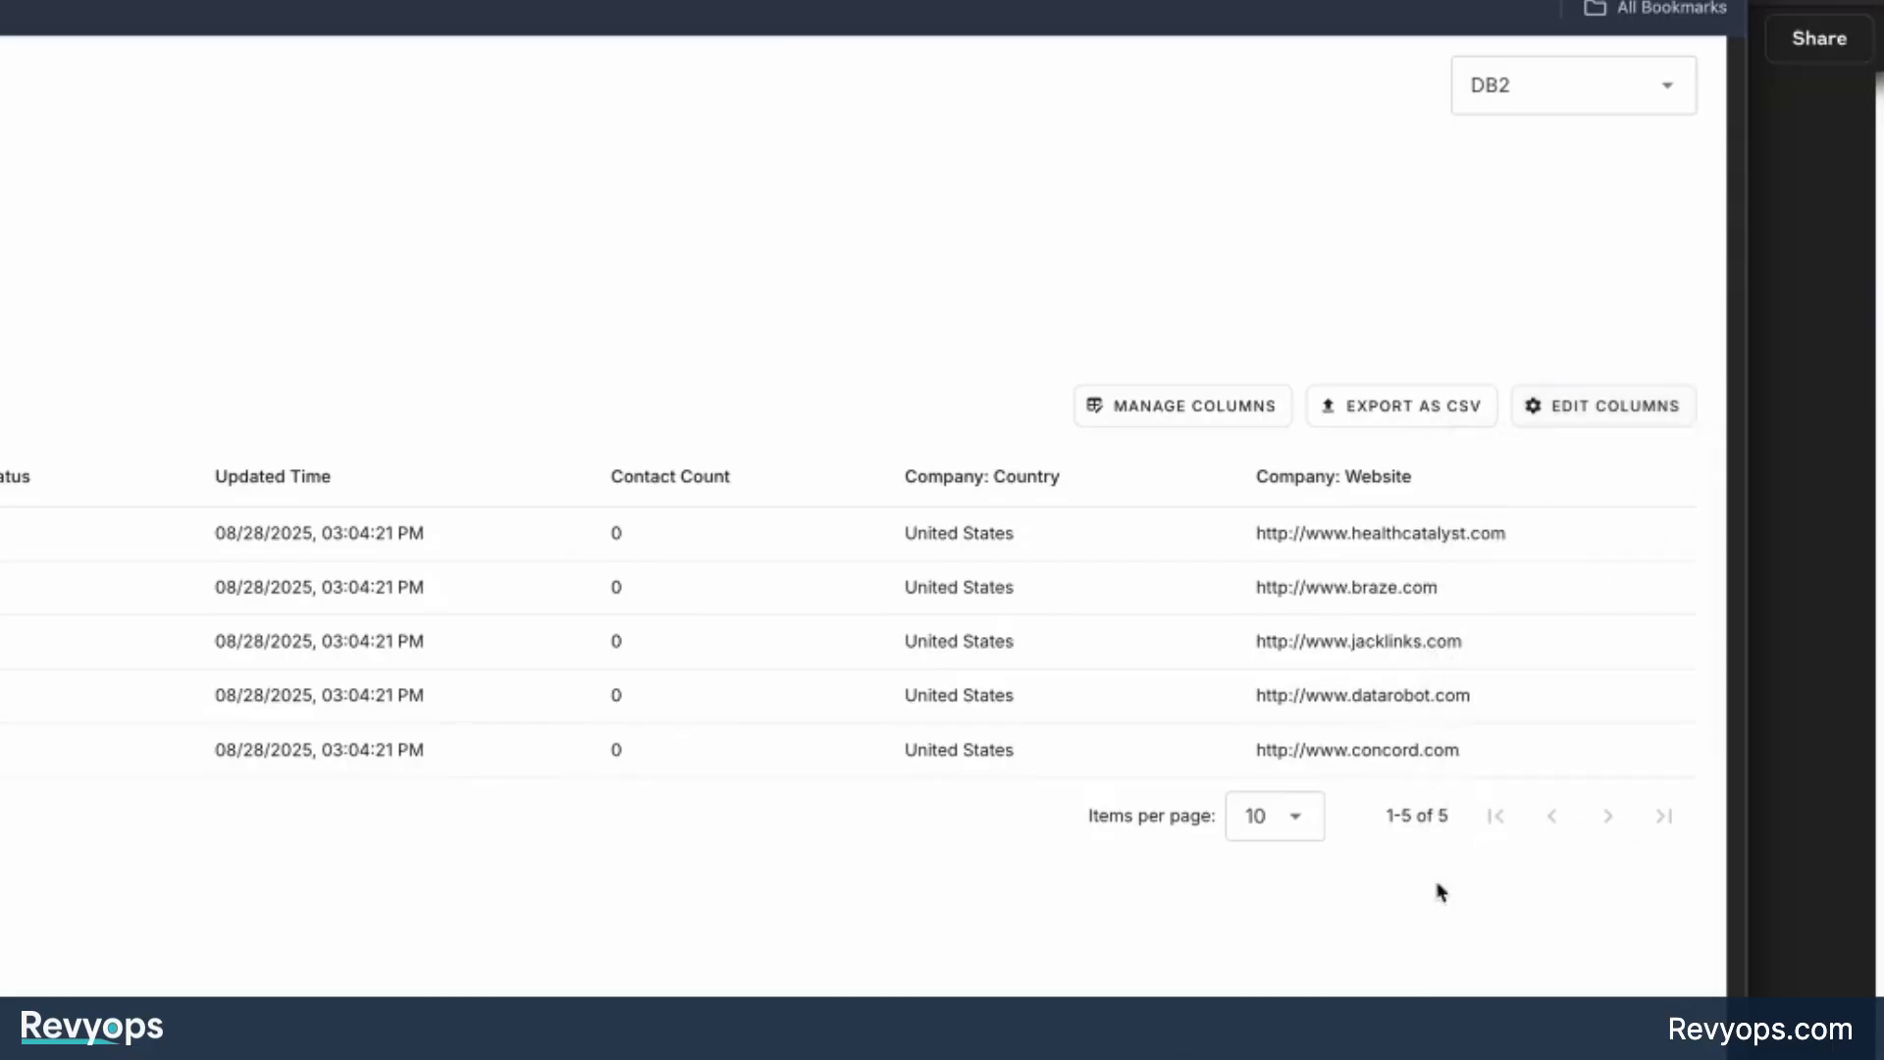
{"action": "left_click_drag", "start_coordinate": [1467, 758], "coordinate": [292, 515]}
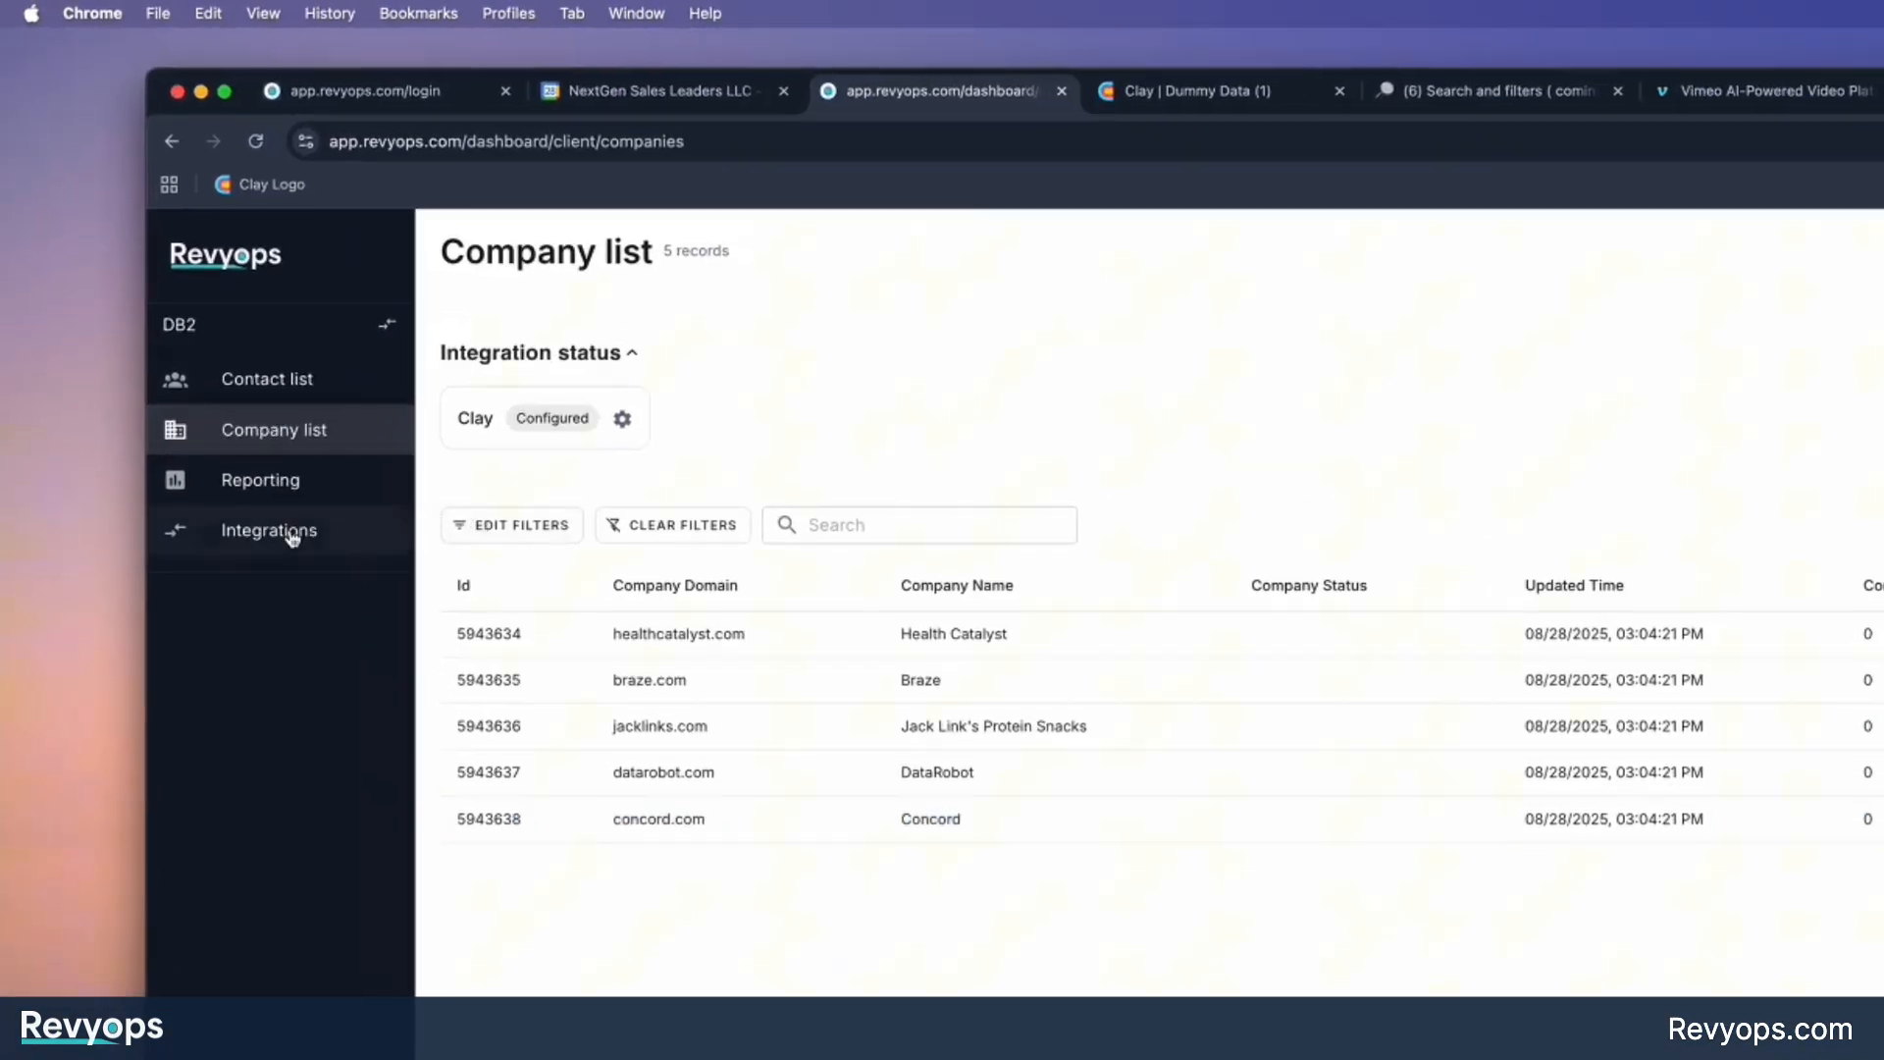
Open the Clay integration's API details in RevyOps, expand the Add contact endpoint and copy its URL.
{"action": "left_click", "coordinate": [183, 339]}
{"action": "left_click", "coordinate": [736, 502]}
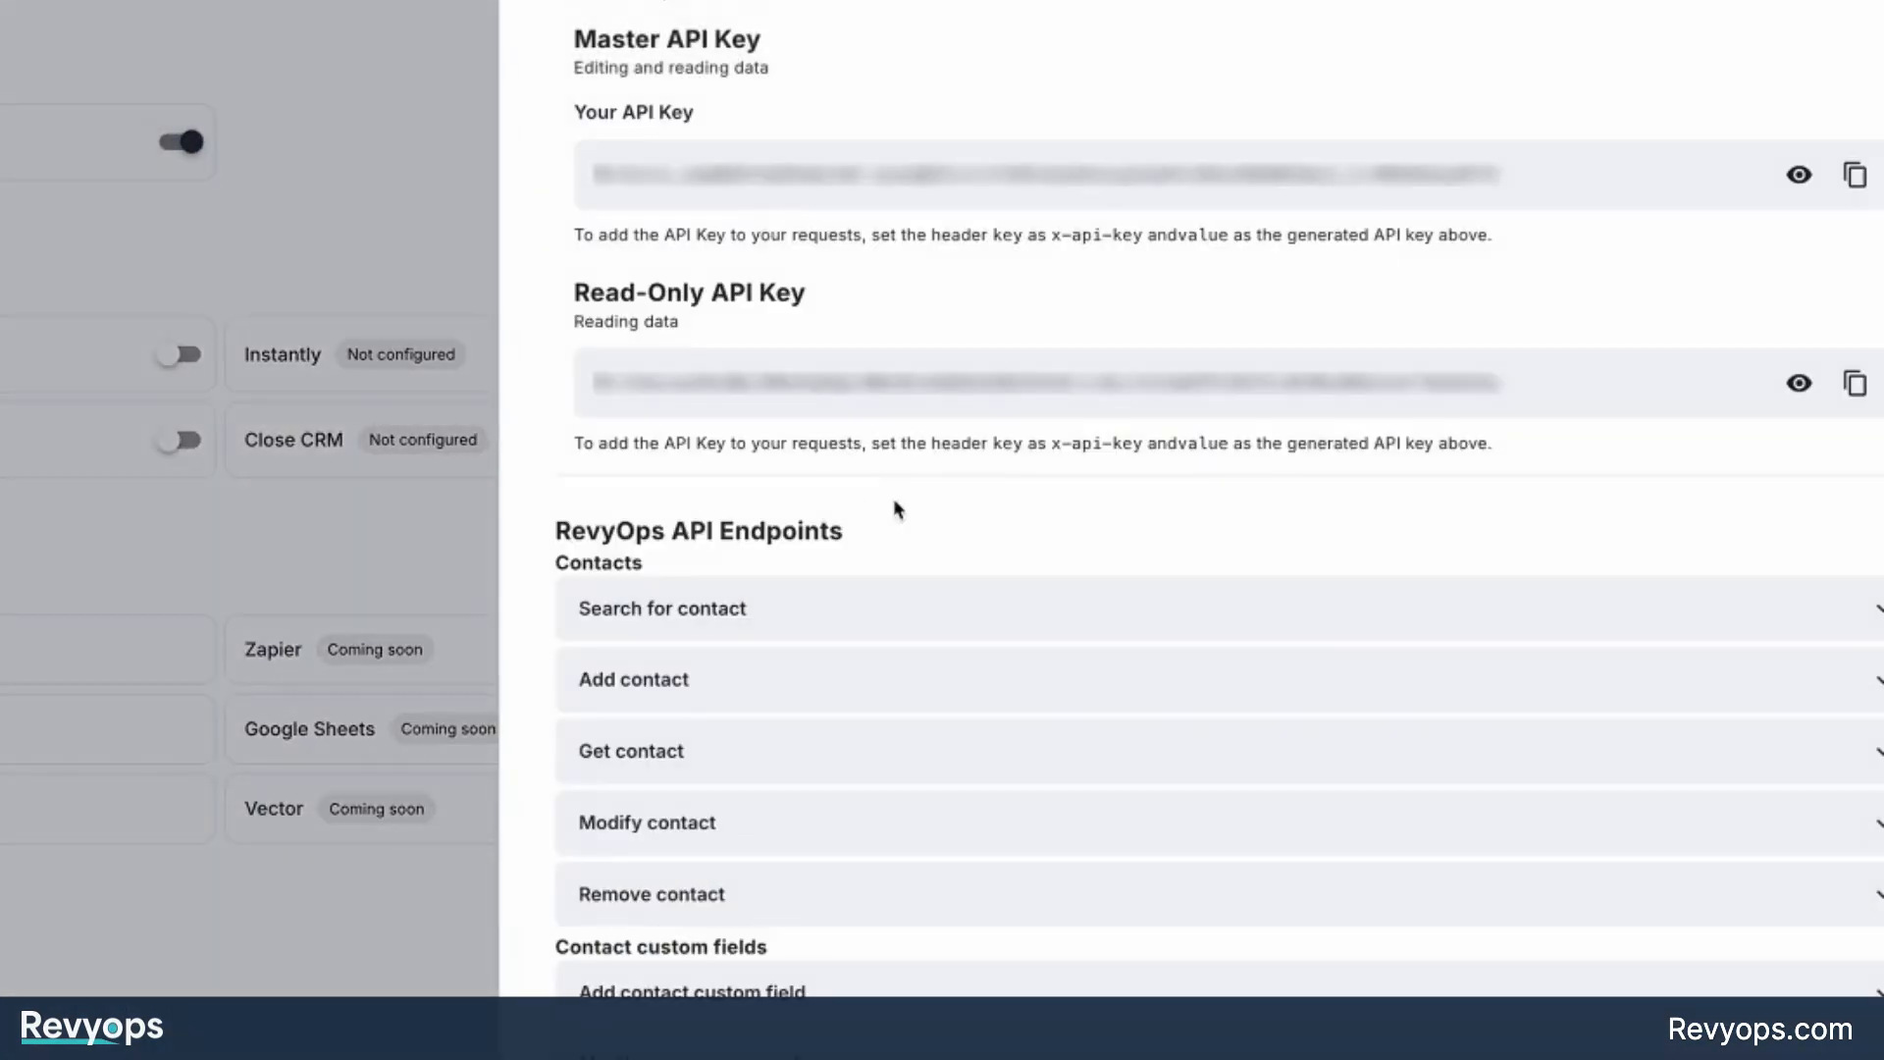
{"action": "scroll", "coordinate": [933, 505], "scroll_direction": "down", "scroll_amount": 3}
{"action": "left_click", "coordinate": [934, 505]}
{"action": "scroll", "coordinate": [677, 569], "scroll_direction": "down", "scroll_amount": 2}
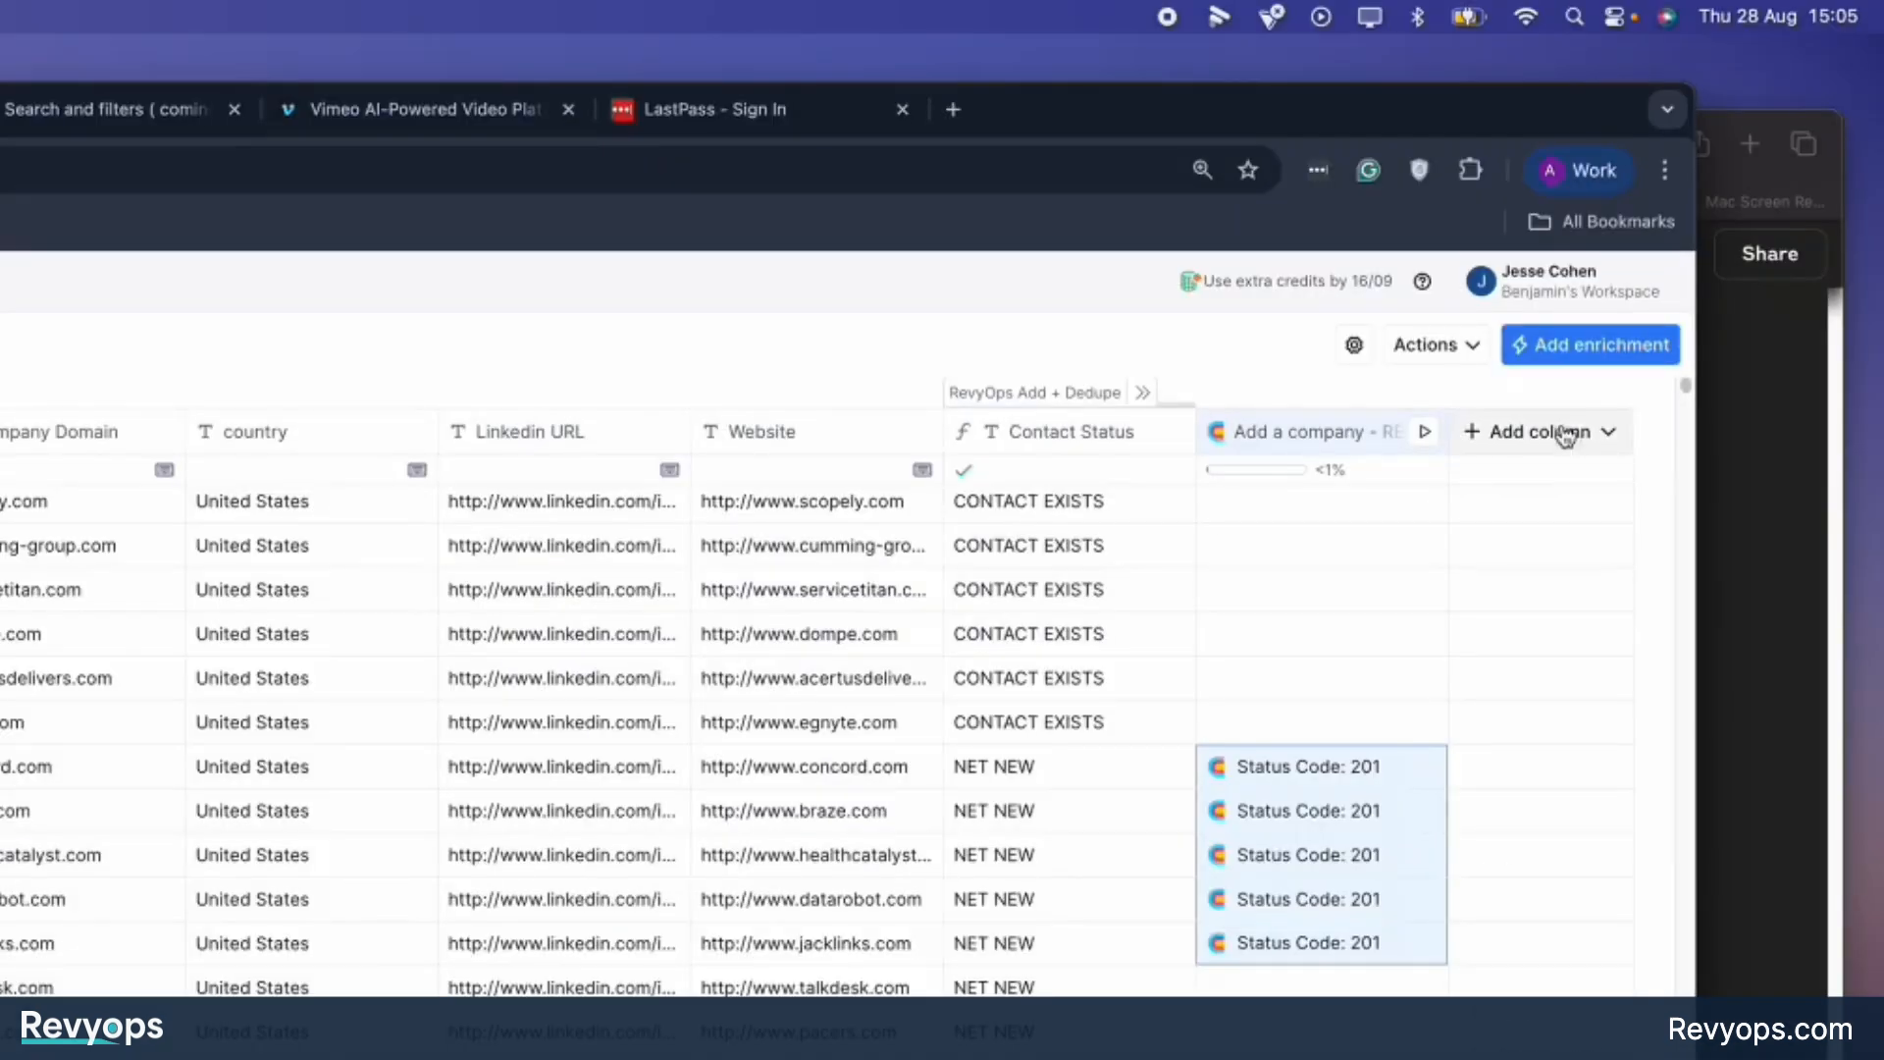
Switch to Clay, add a new HTTP API enrichment column and open its manual configuration.
{"action": "left_click", "coordinate": [1568, 432]}
{"action": "left_click", "coordinate": [1439, 515]}
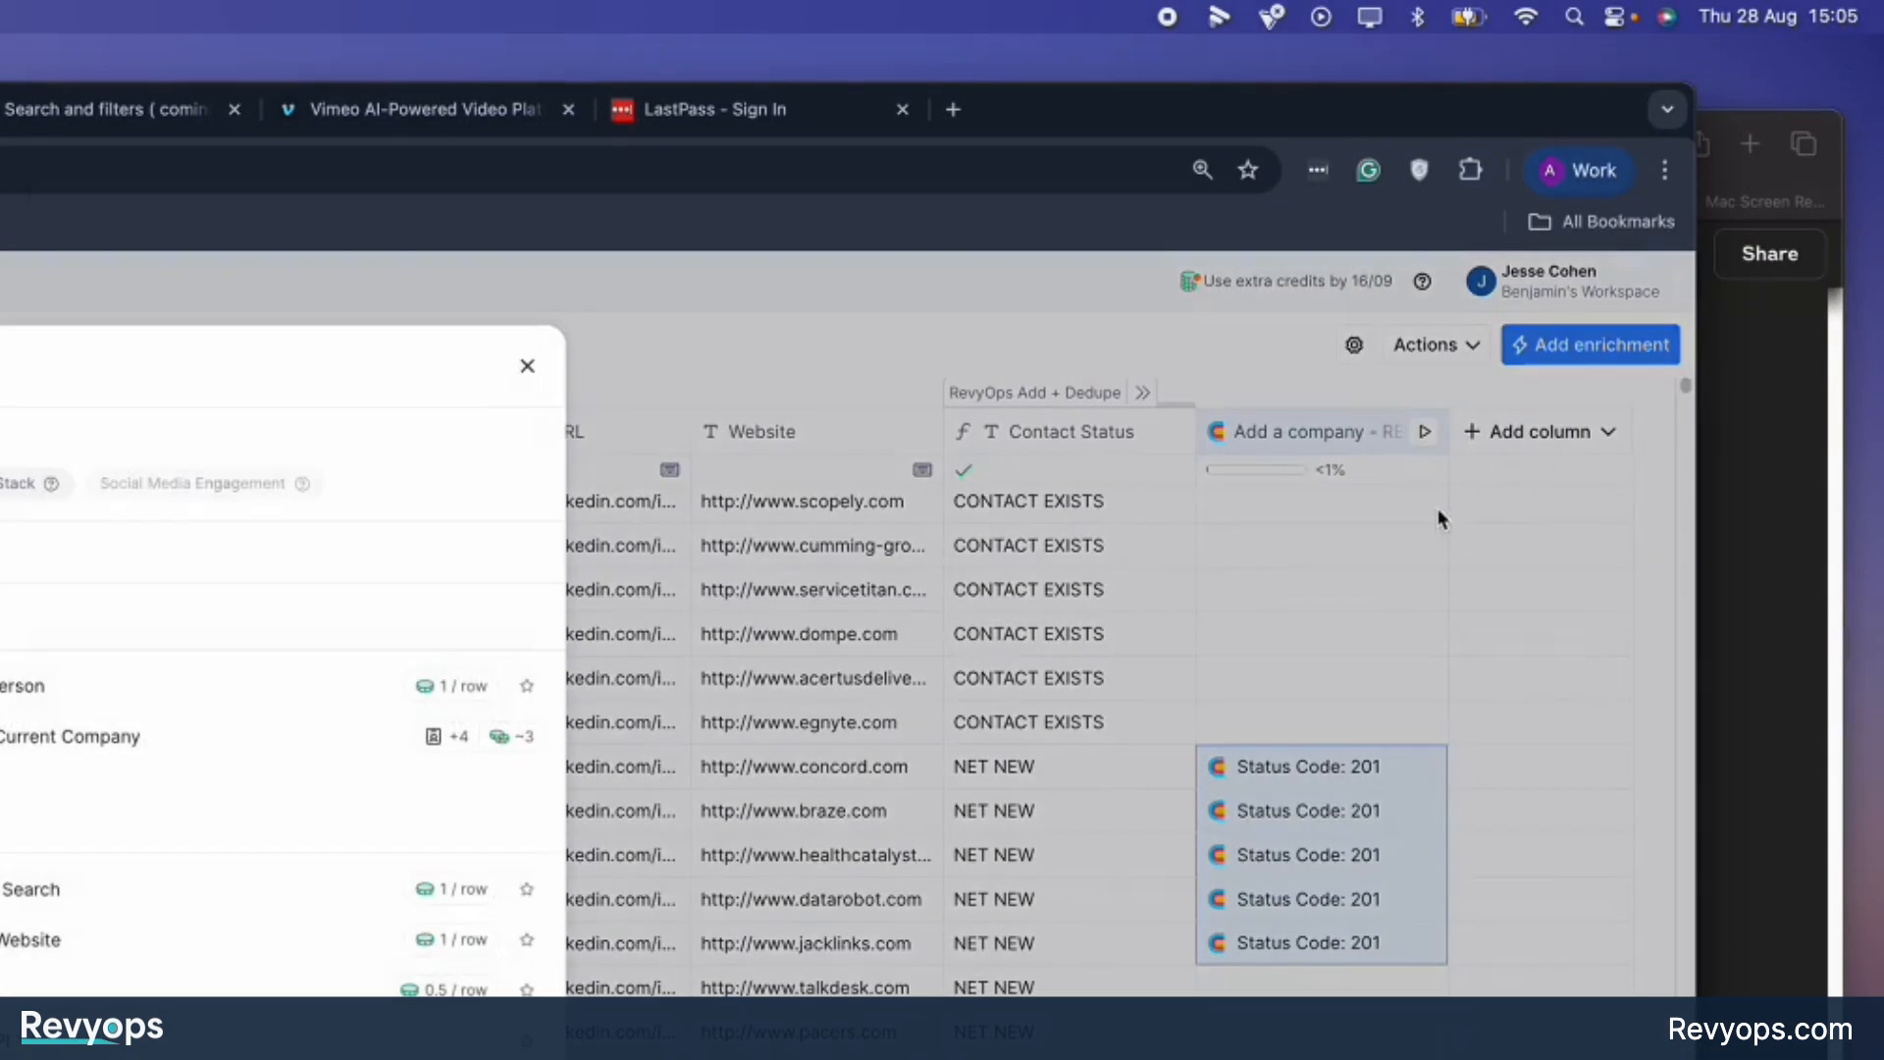
{"action": "type", "text": "http"}
{"action": "left_click", "coordinate": [1075, 345]}
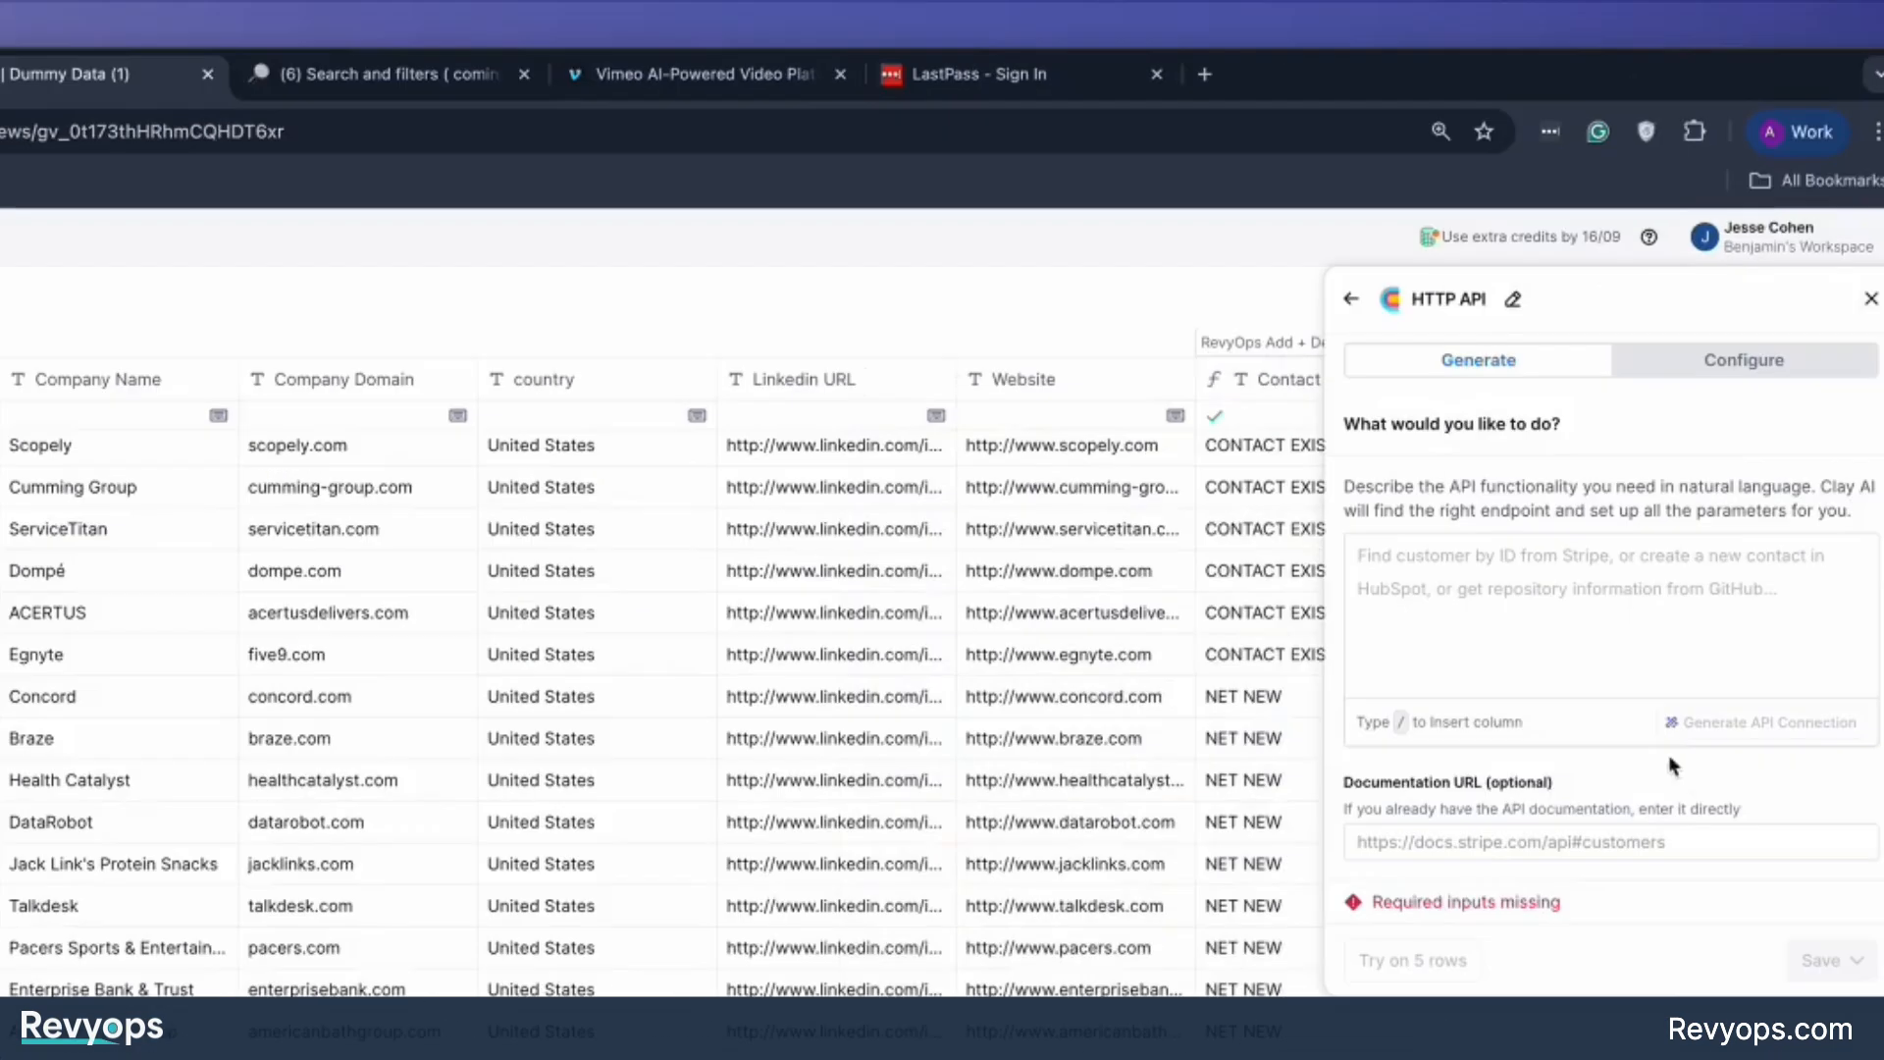
{"action": "left_click", "coordinate": [1540, 422]}
{"action": "scroll", "coordinate": [1374, 549], "scroll_direction": "down", "scroll_amount": 2}
{"action": "left_click", "coordinate": [1328, 380]}
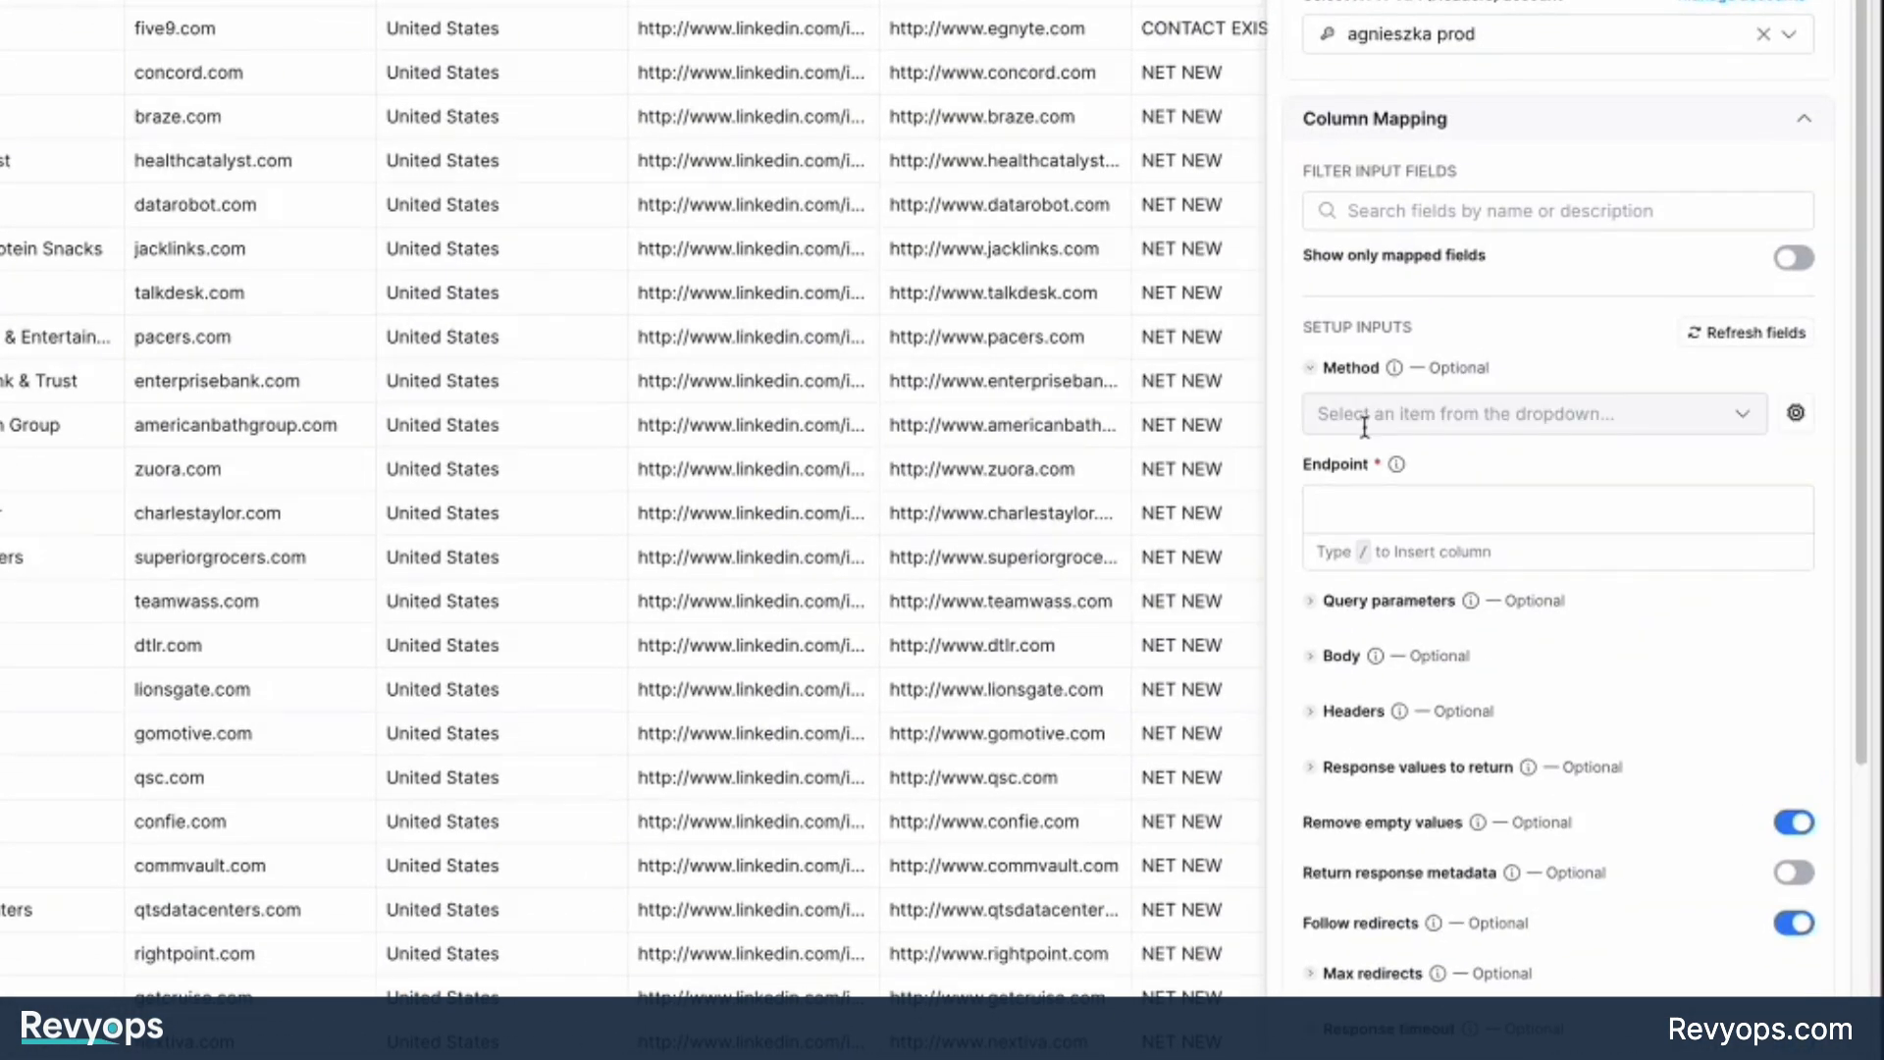
{"action": "left_click", "coordinate": [1364, 417]}
{"action": "left_click", "coordinate": [1373, 522]}
{"action": "left_click", "coordinate": [1366, 506]}
{"action": "type", "text": "https://app.revyops.com/api/public/contacts"}
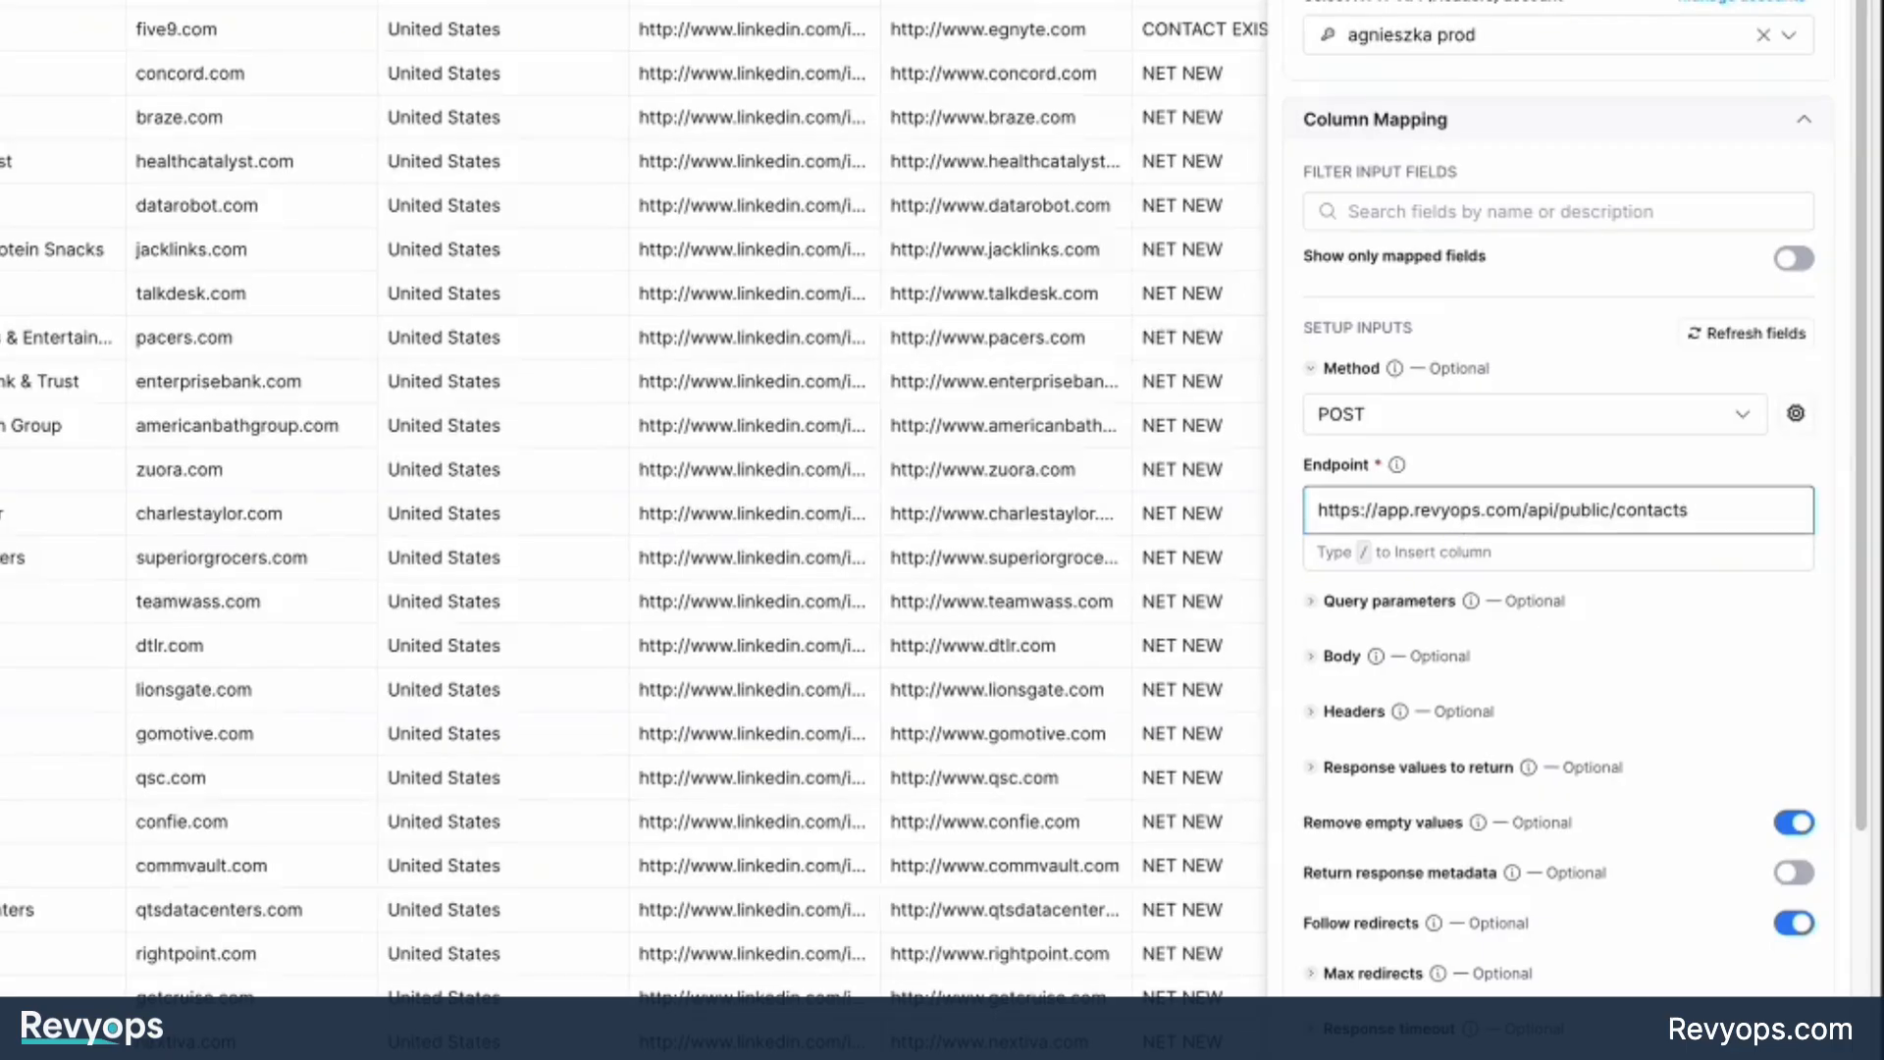
Switch to RevyOps and copy the full example JSON body of the Add contact endpoint.
{"action": "left_click", "coordinate": [492, 8]}
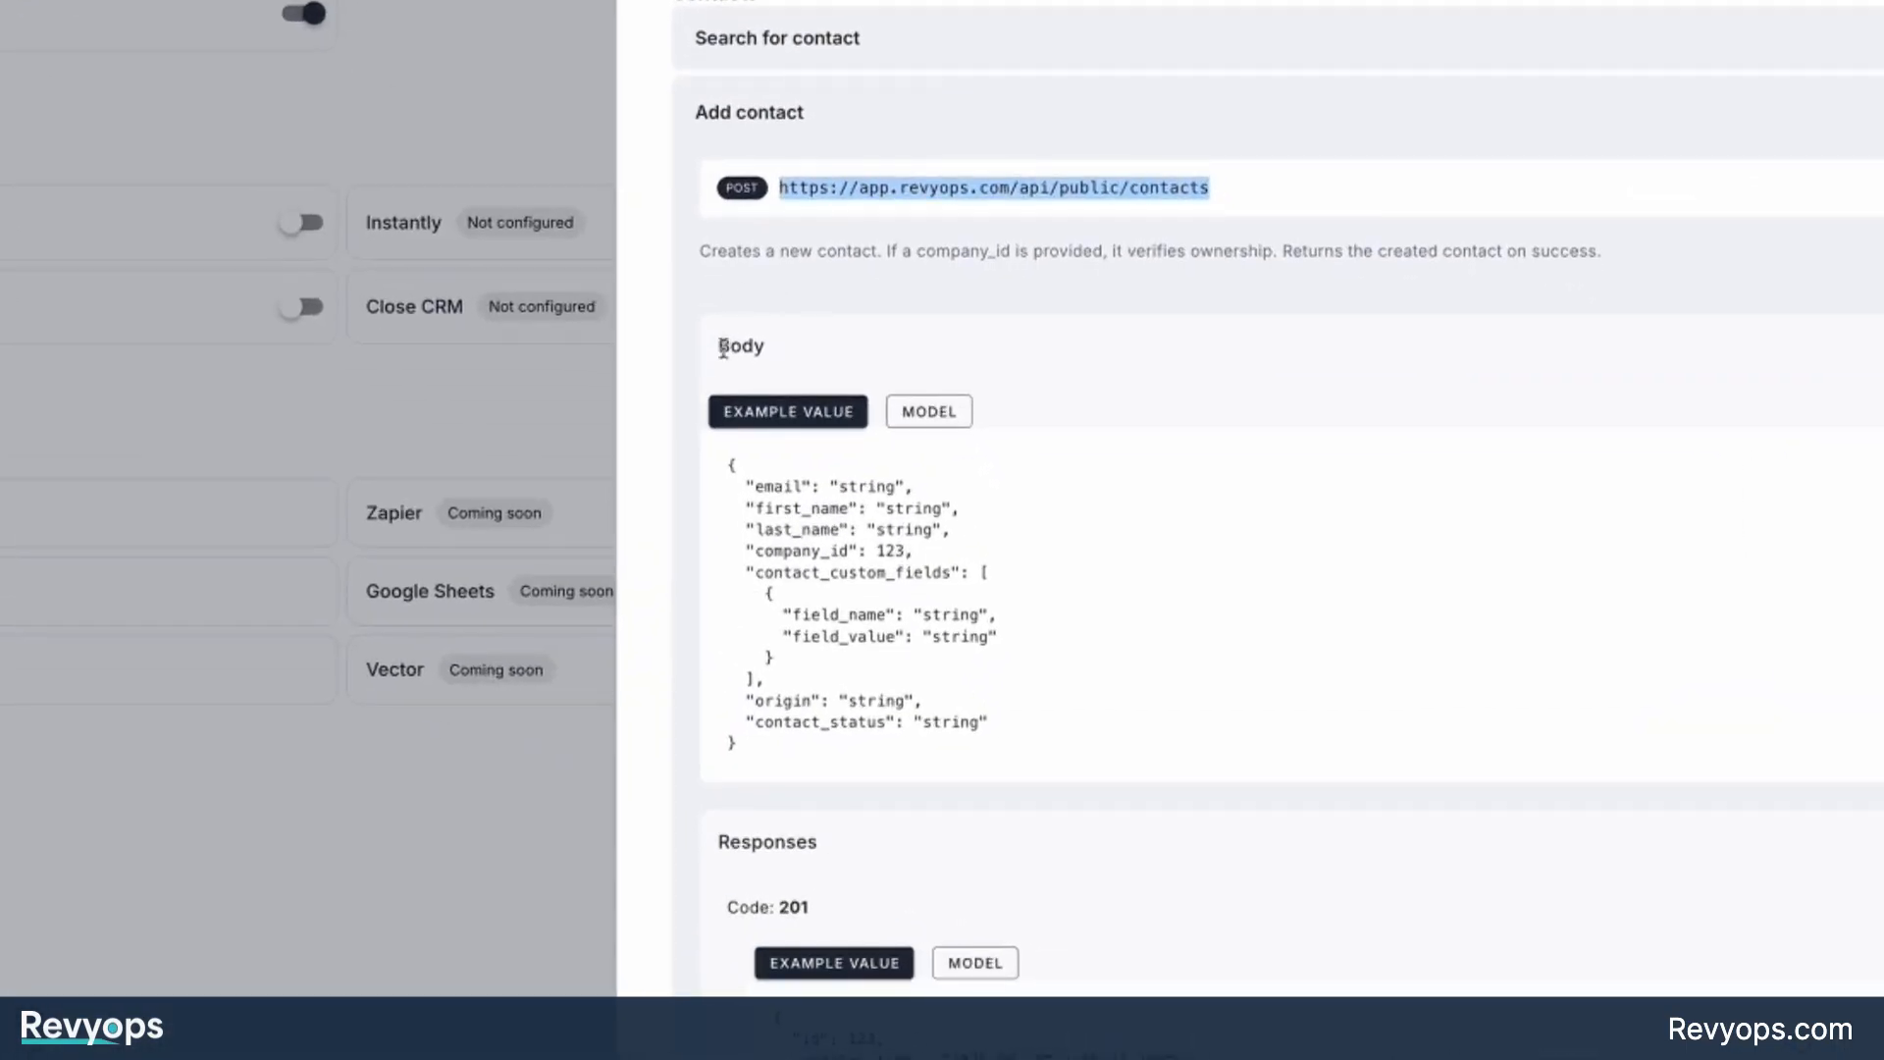
{"action": "left_click_drag", "start_coordinate": [901, 534], "coordinate": [926, 537]}
{"action": "left_click", "coordinate": [757, 348]}
{"action": "left_click_drag", "start_coordinate": [775, 745], "coordinate": [711, 476]}
{"action": "key", "text": "super+c"}
Return to Clay and paste the Add contact example JSON into the request Body.
{"action": "left_click", "coordinate": [294, 8]}
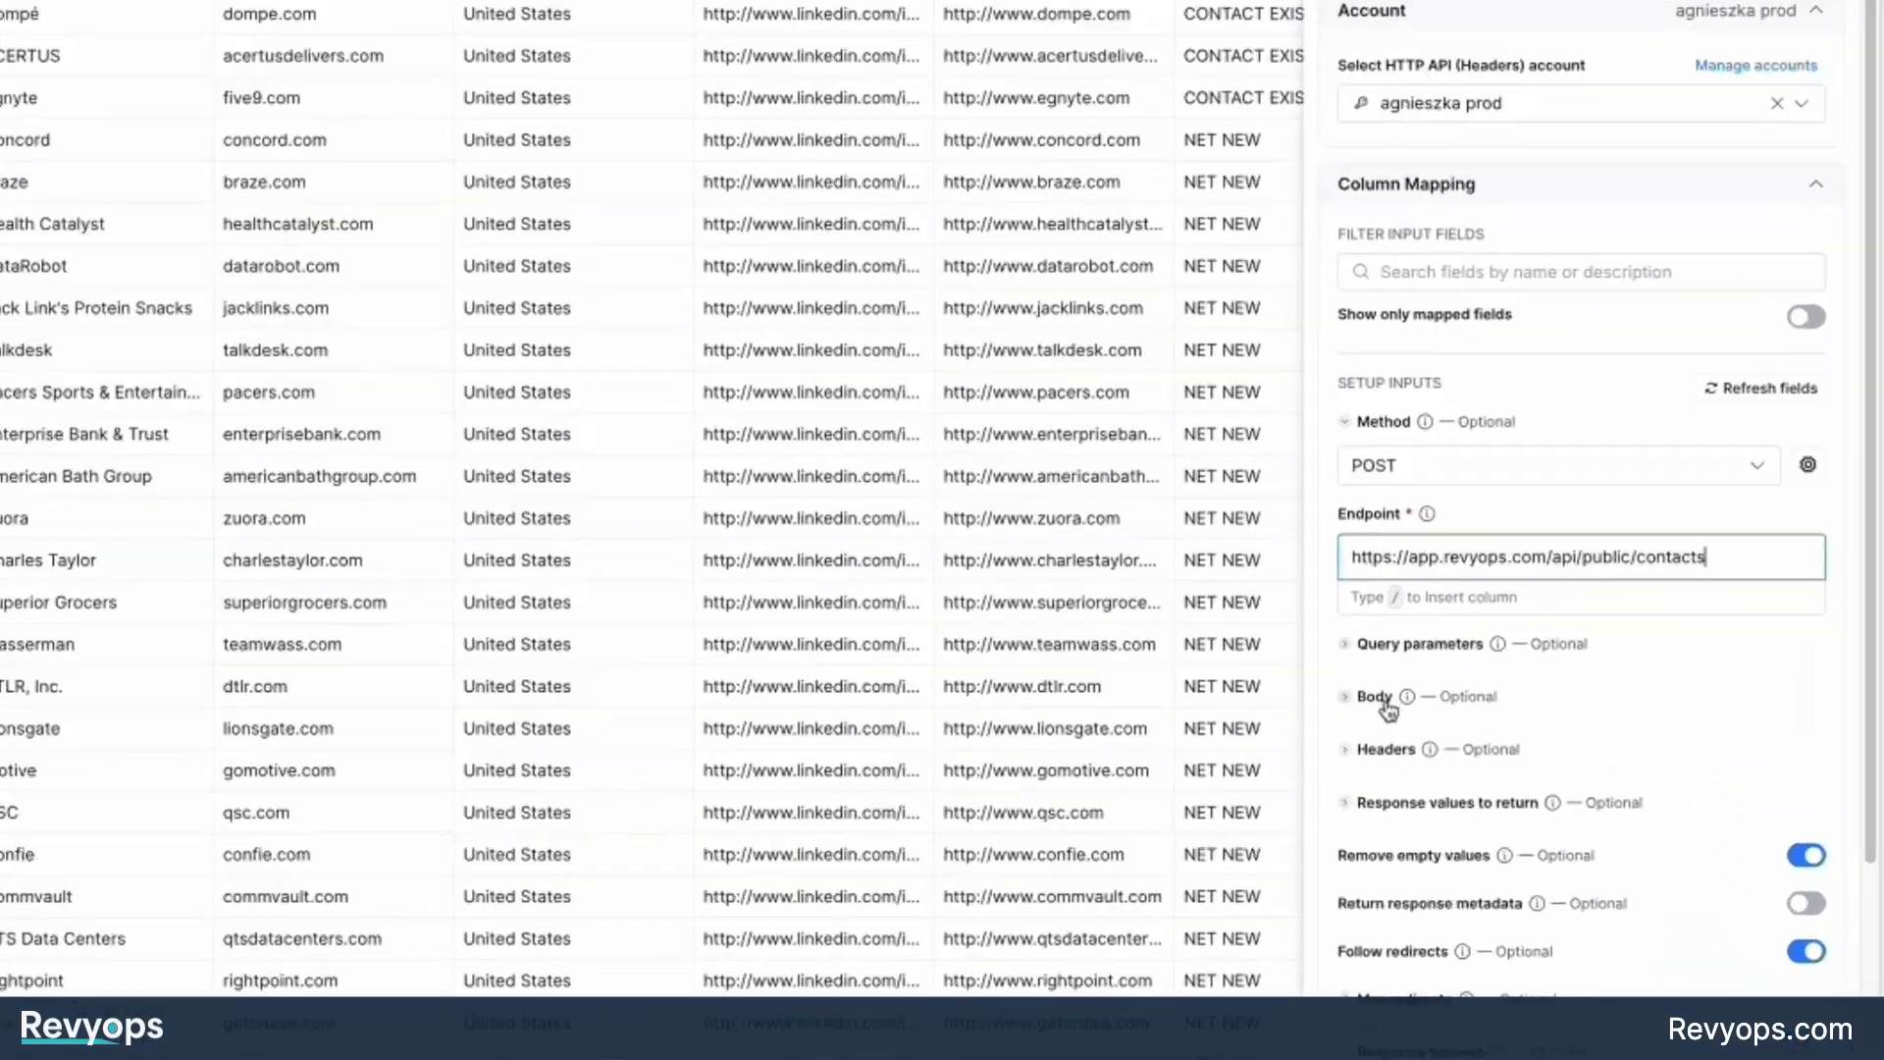
{"action": "left_click", "coordinate": [1385, 701]}
{"action": "left_click", "coordinate": [1434, 773]}
{"action": "key", "text": "super+v"}
{"action": "scroll", "coordinate": [1531, 618], "scroll_direction": "up", "scroll_amount": 2}
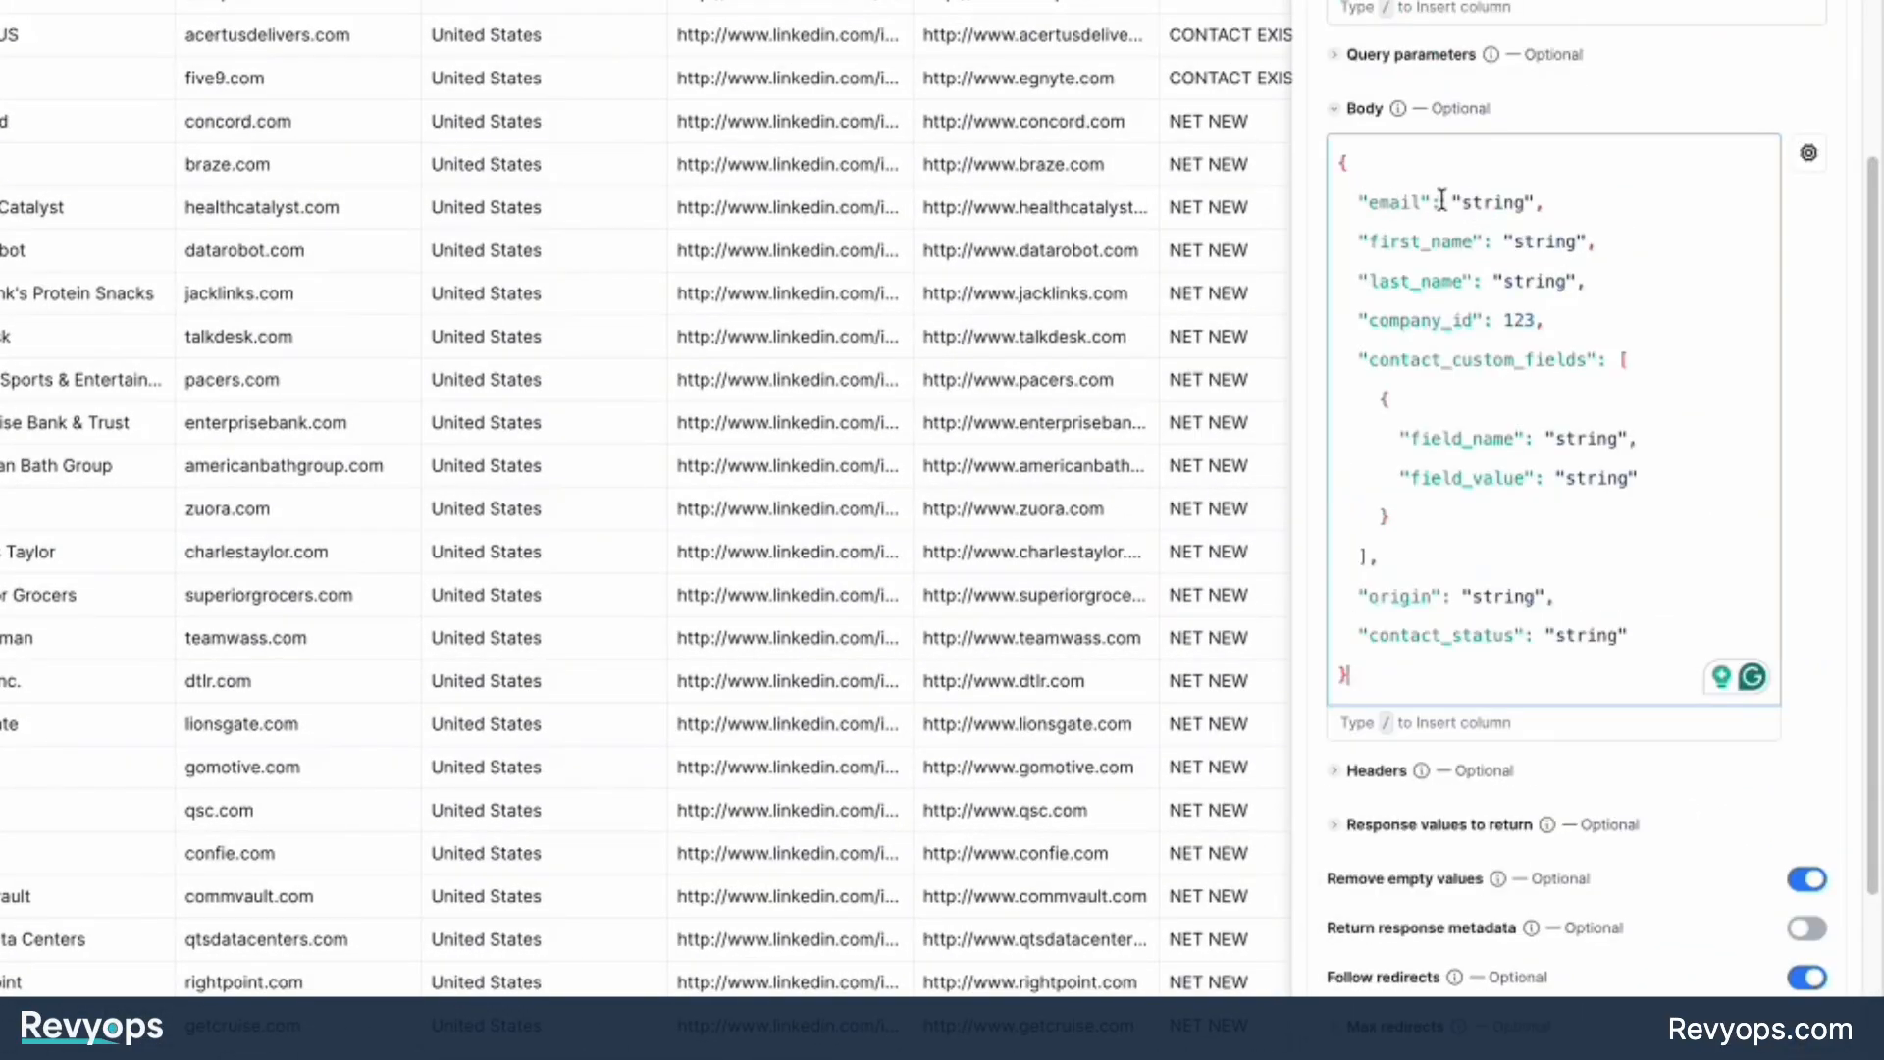
Replace the email, first_name and last_name placeholders with the email, First Name and Last Name columns.
{"action": "double_click", "coordinate": [1472, 203]}
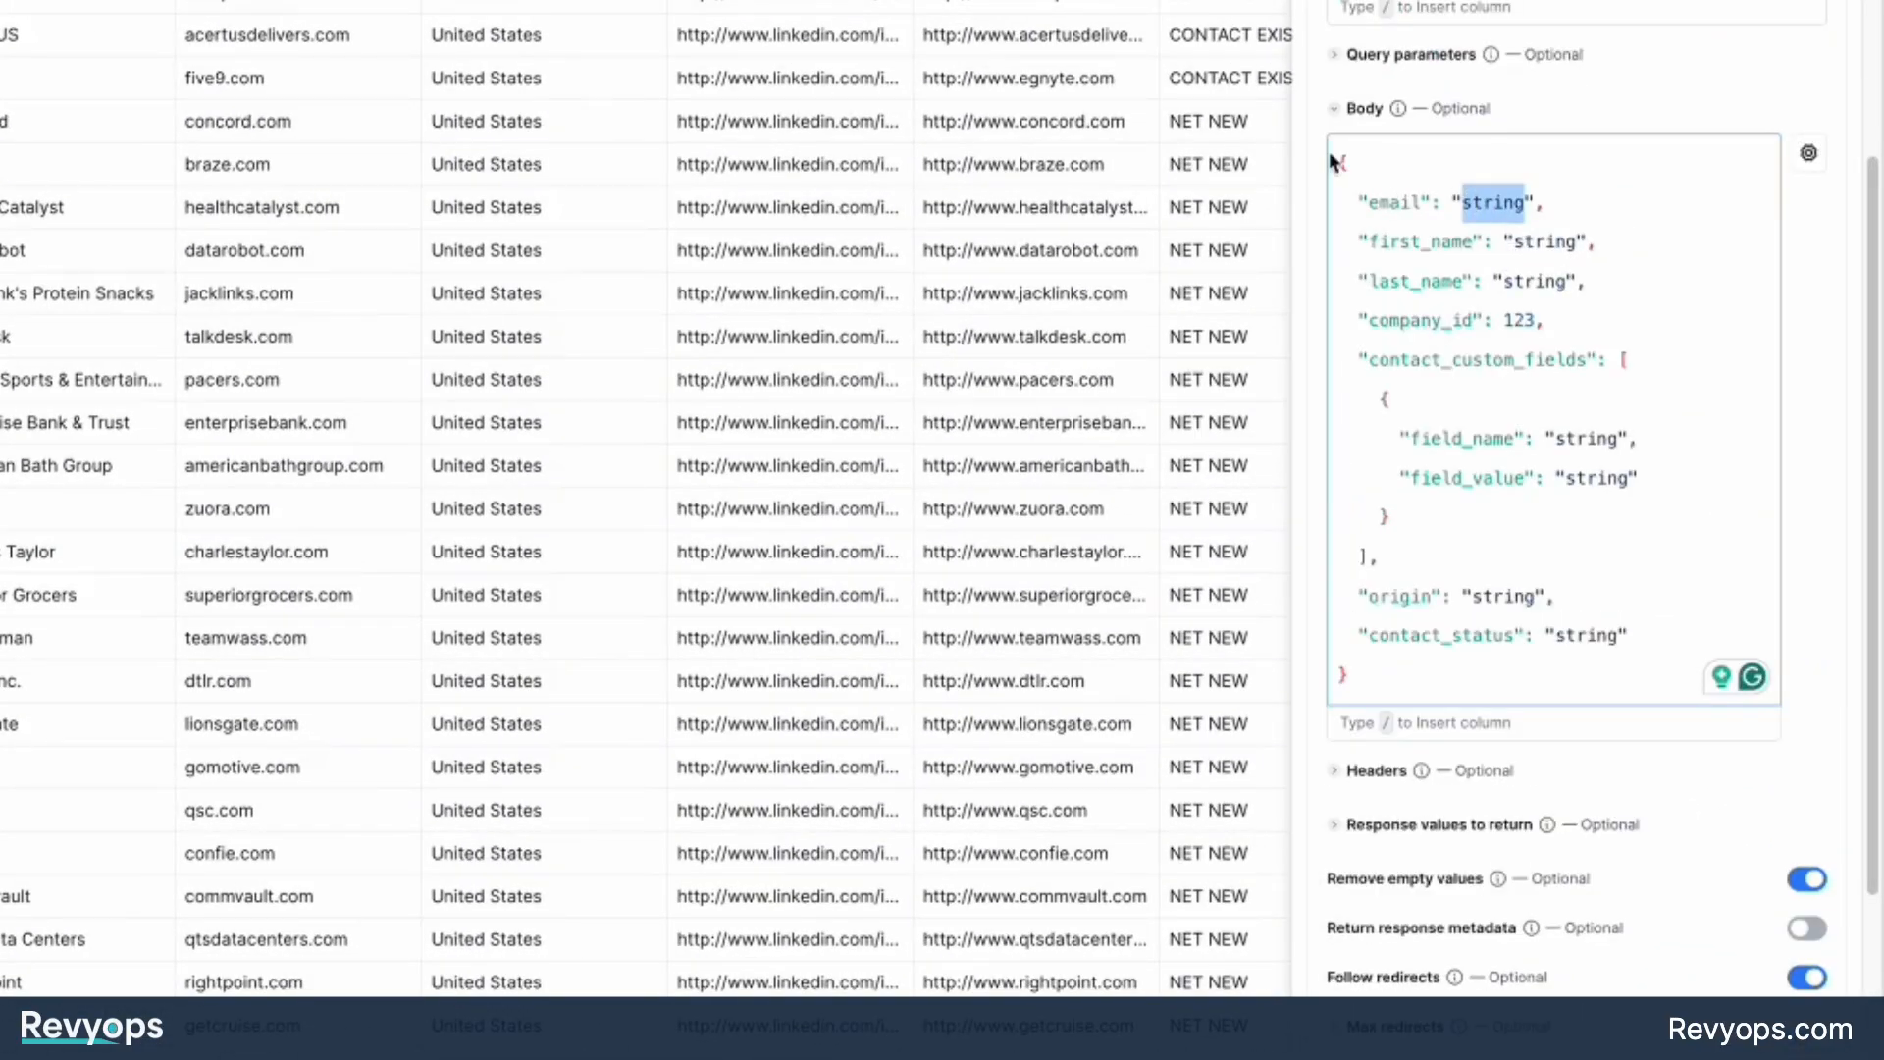
{"action": "type", "text": "/"}
{"action": "left_click", "coordinate": [1457, 471]}
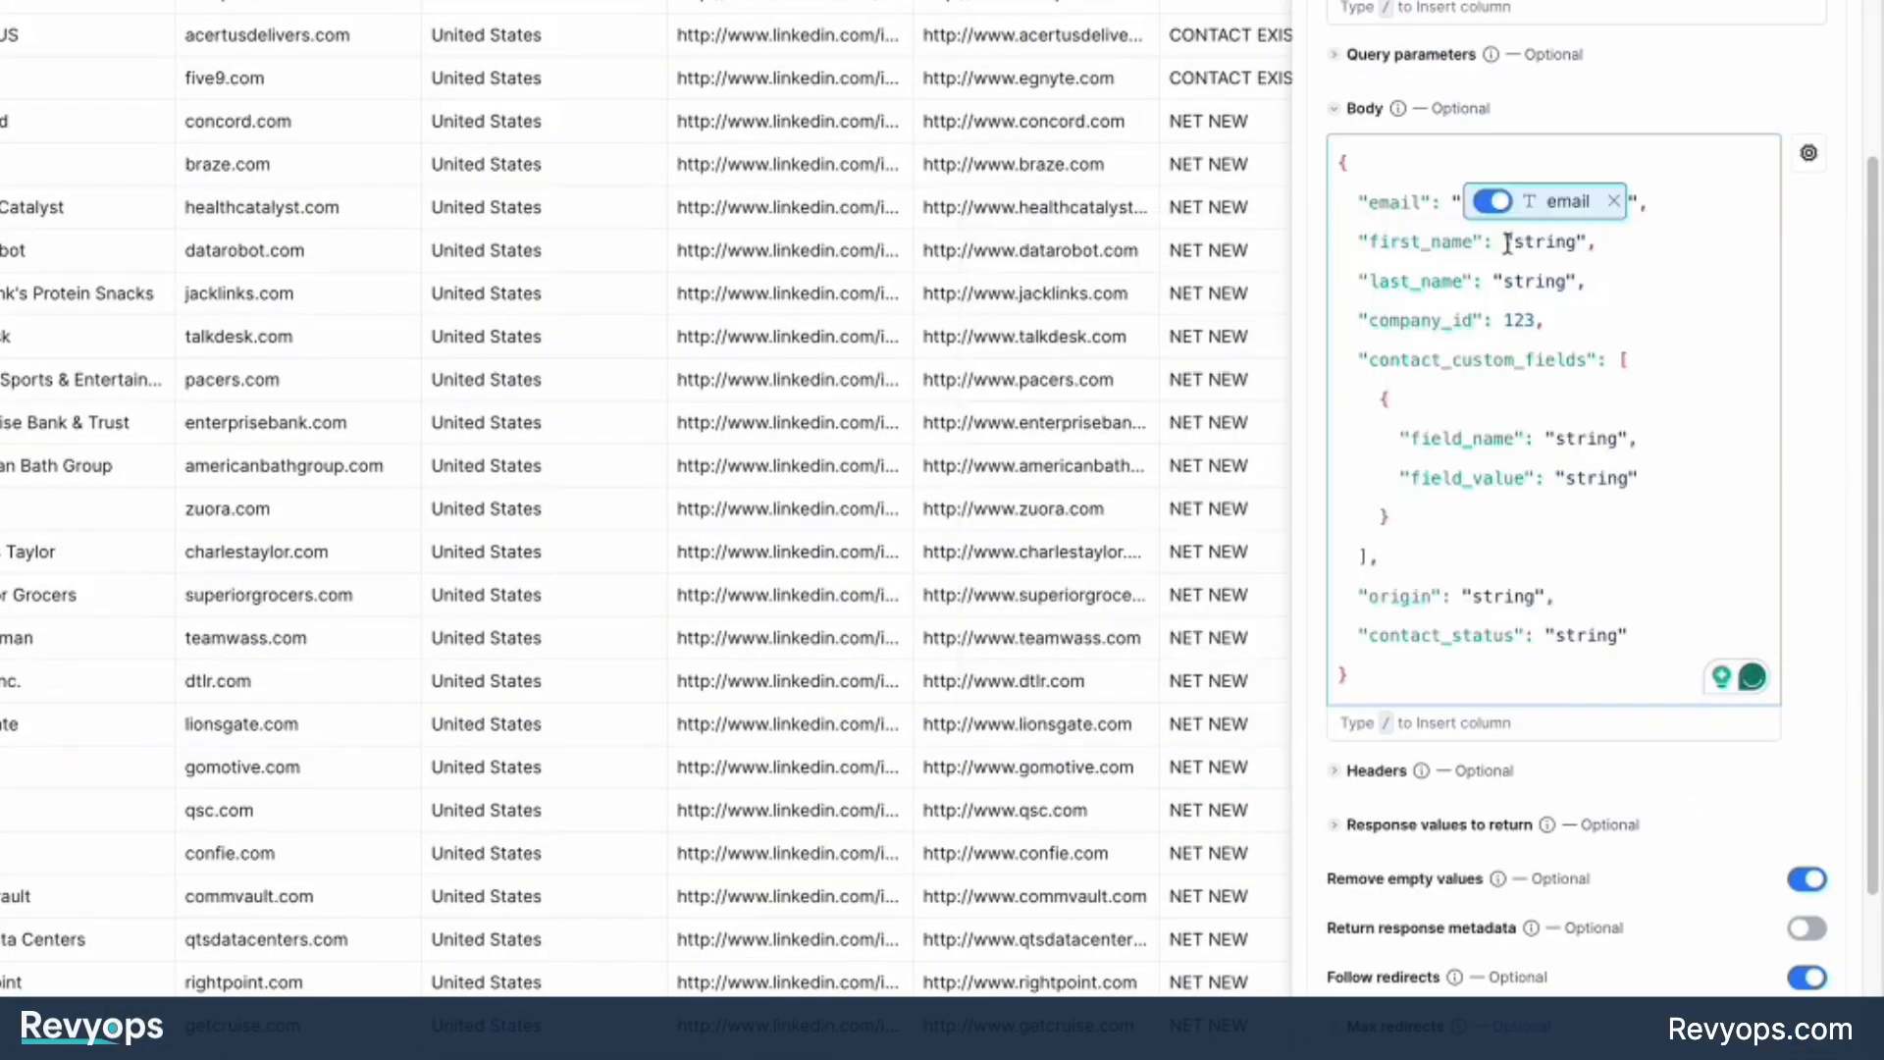
{"action": "double_click", "coordinate": [1546, 240]}
{"action": "type", "text": "/"}
{"action": "left_click", "coordinate": [1531, 385]}
{"action": "double_click", "coordinate": [1540, 281]}
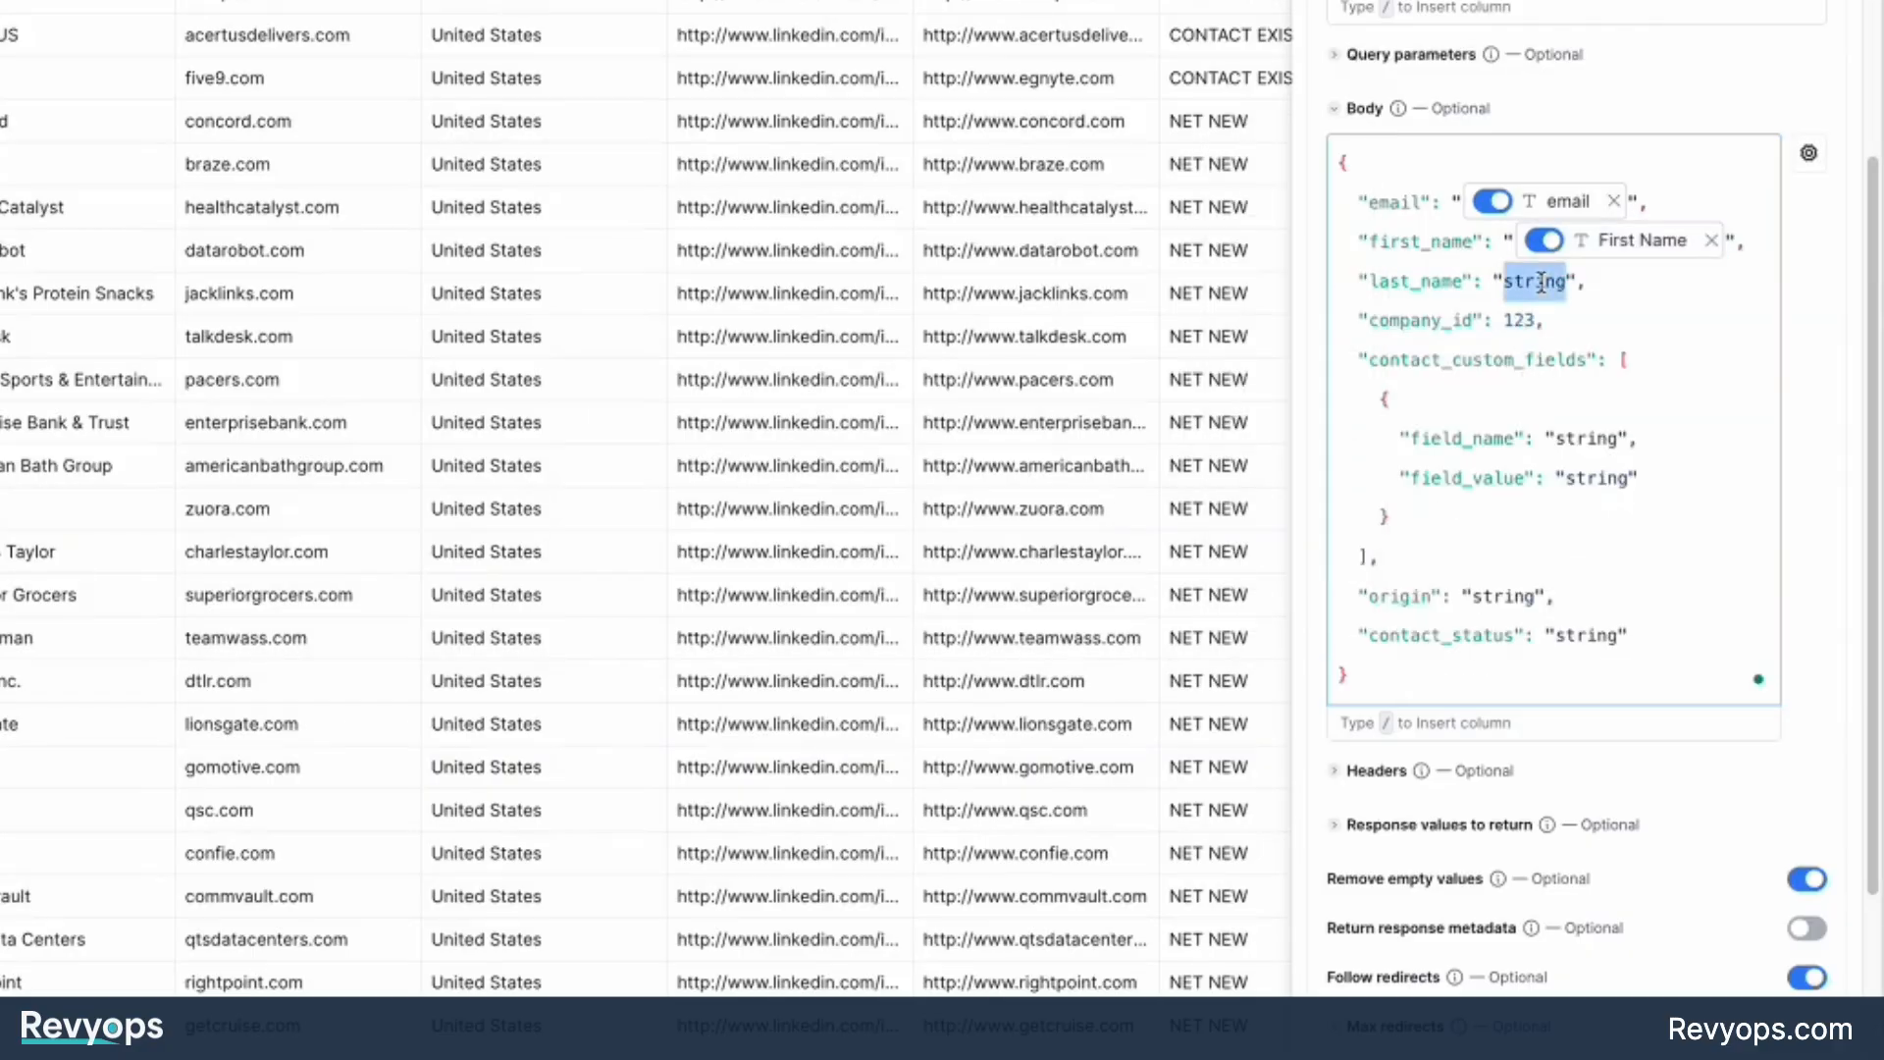
{"action": "type", "text": "/"}
{"action": "left_click", "coordinate": [1531, 458]}
Replace the company_id placeholder with the id property from the Add a company - REvyOps column.
{"action": "double_click", "coordinate": [1526, 320]}
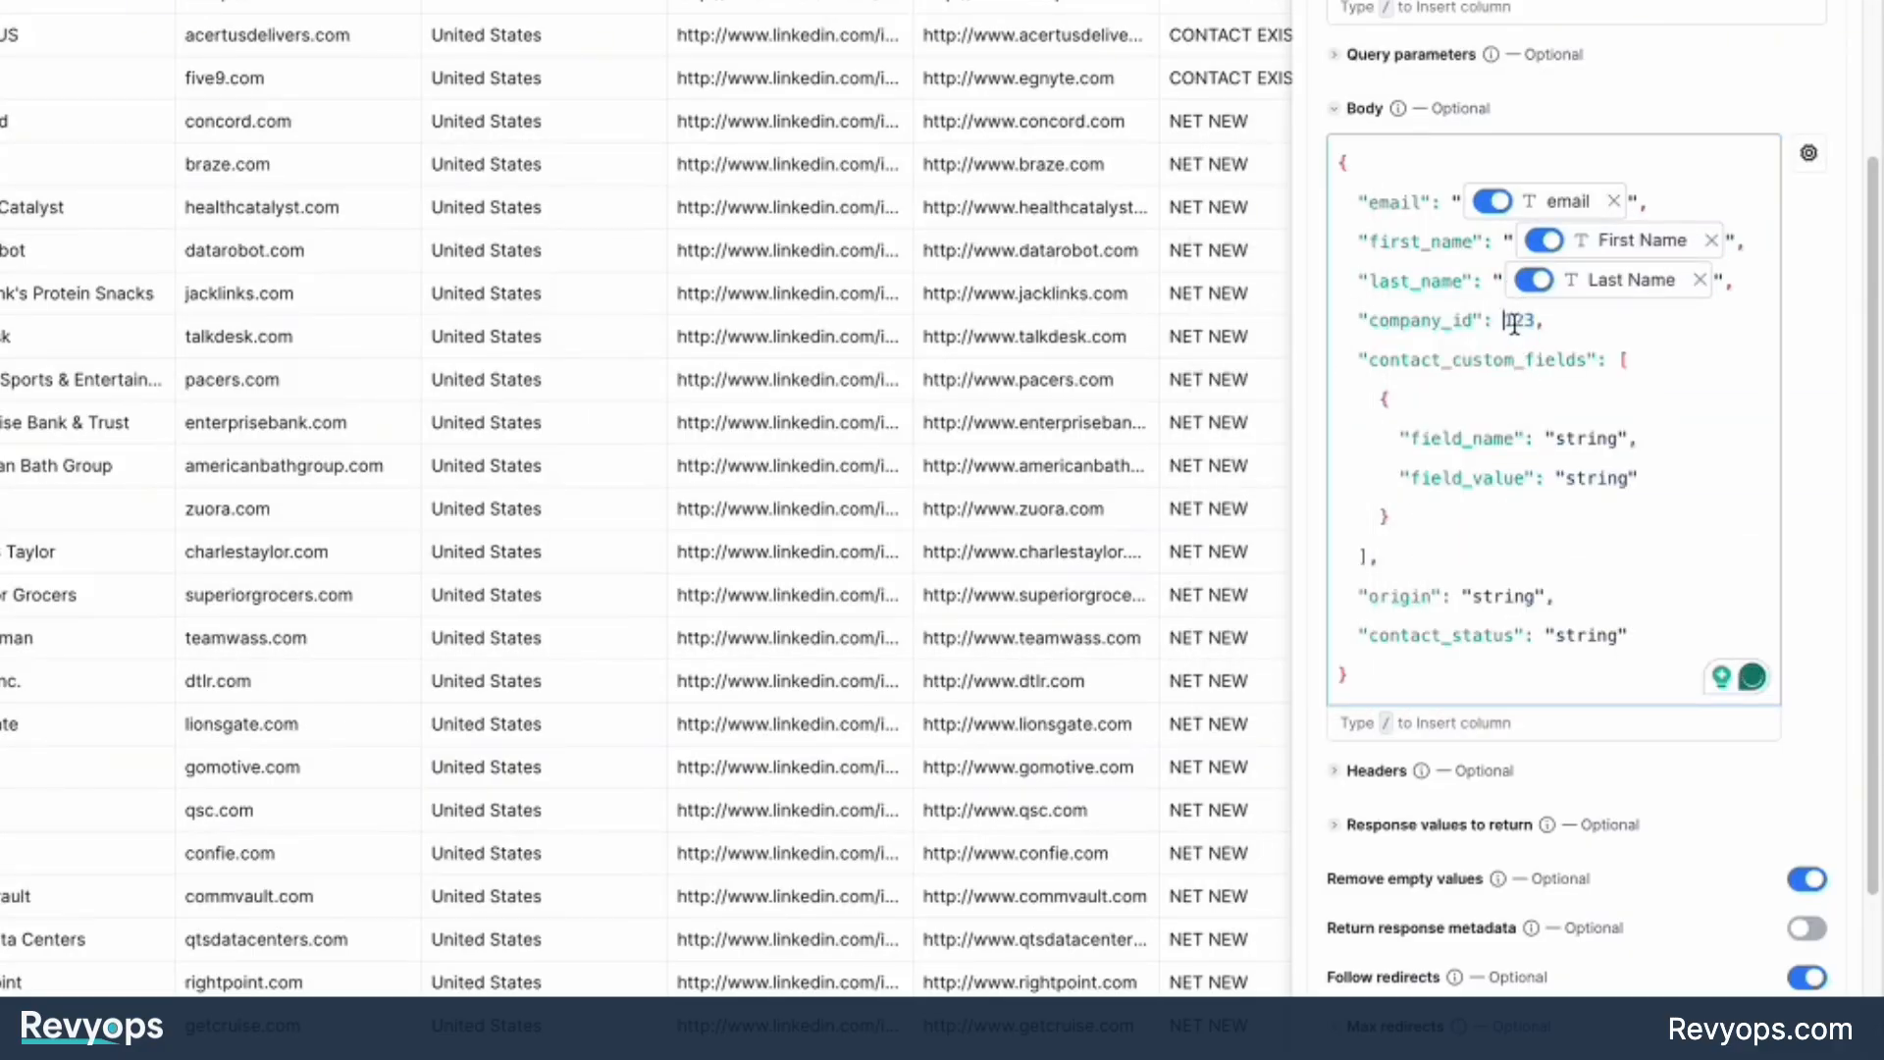
{"action": "key", "text": "BackSpace"}
{"action": "type", "text": "/"}
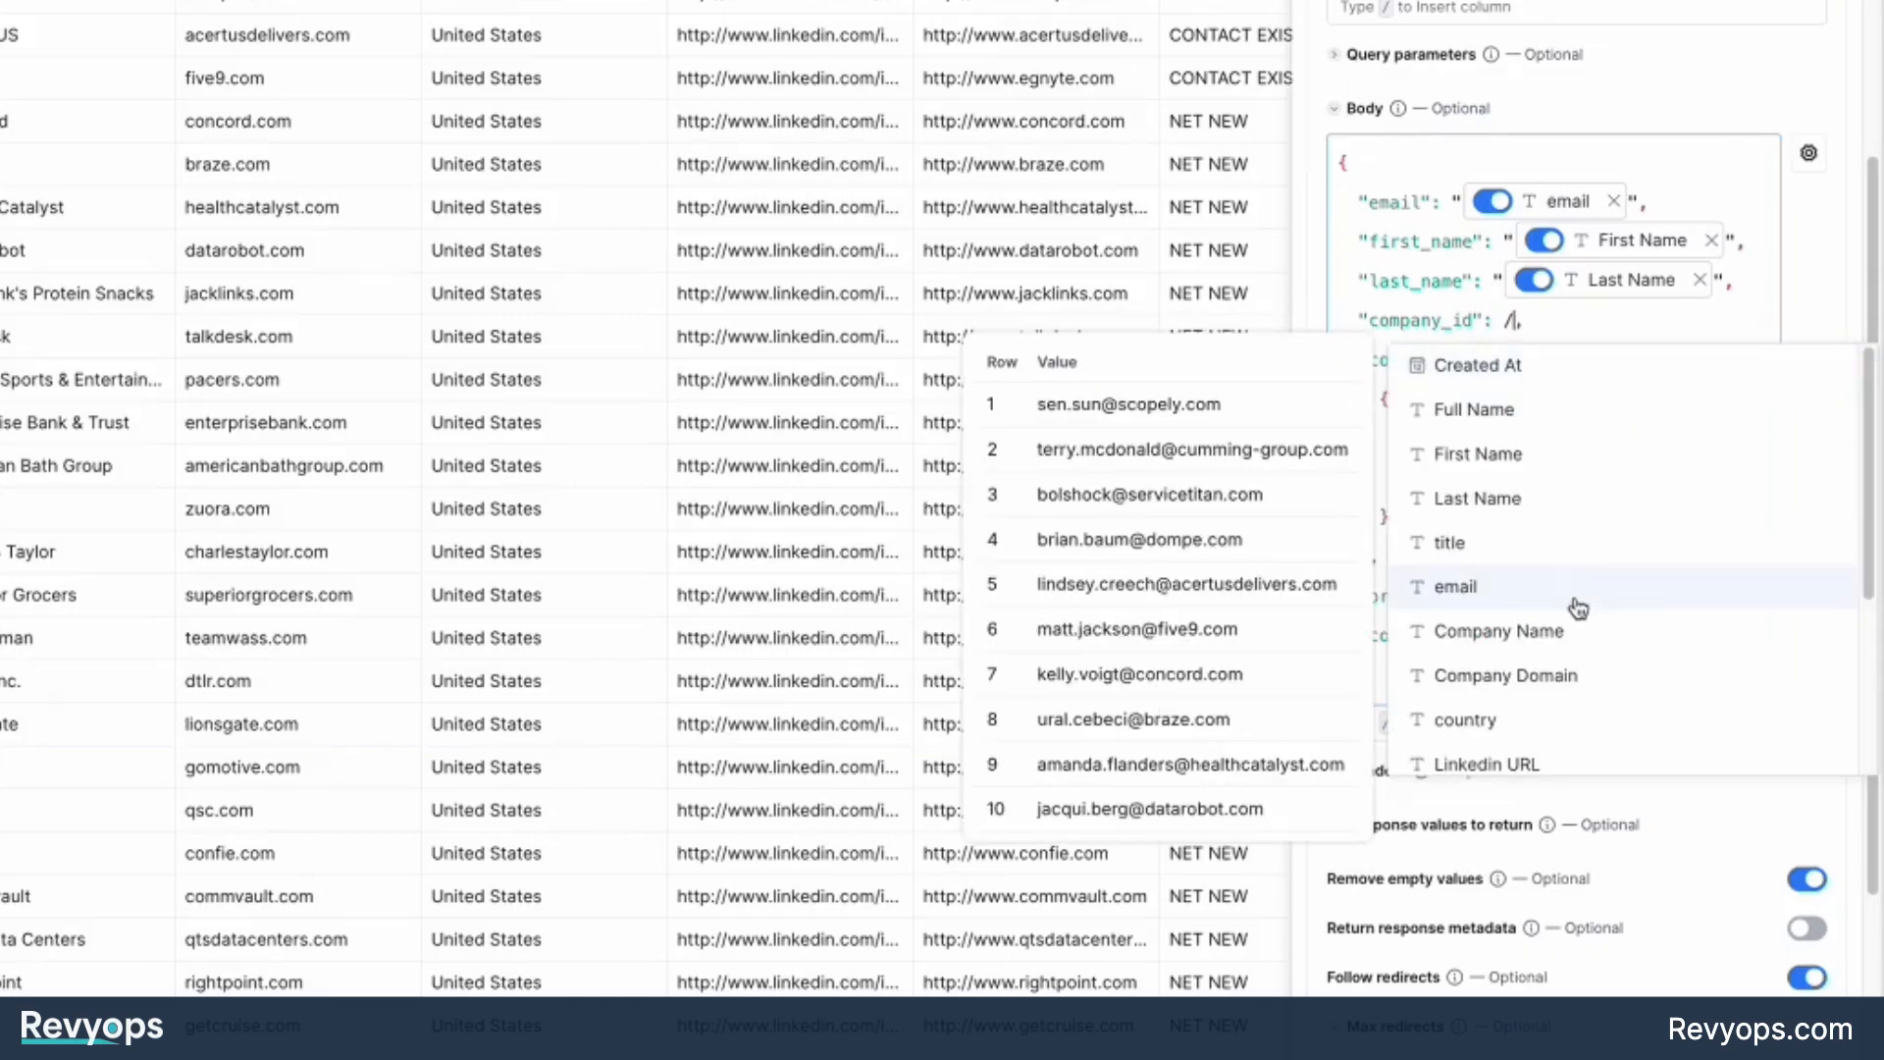
{"action": "scroll", "coordinate": [1571, 589], "scroll_direction": "down", "scroll_amount": 3}
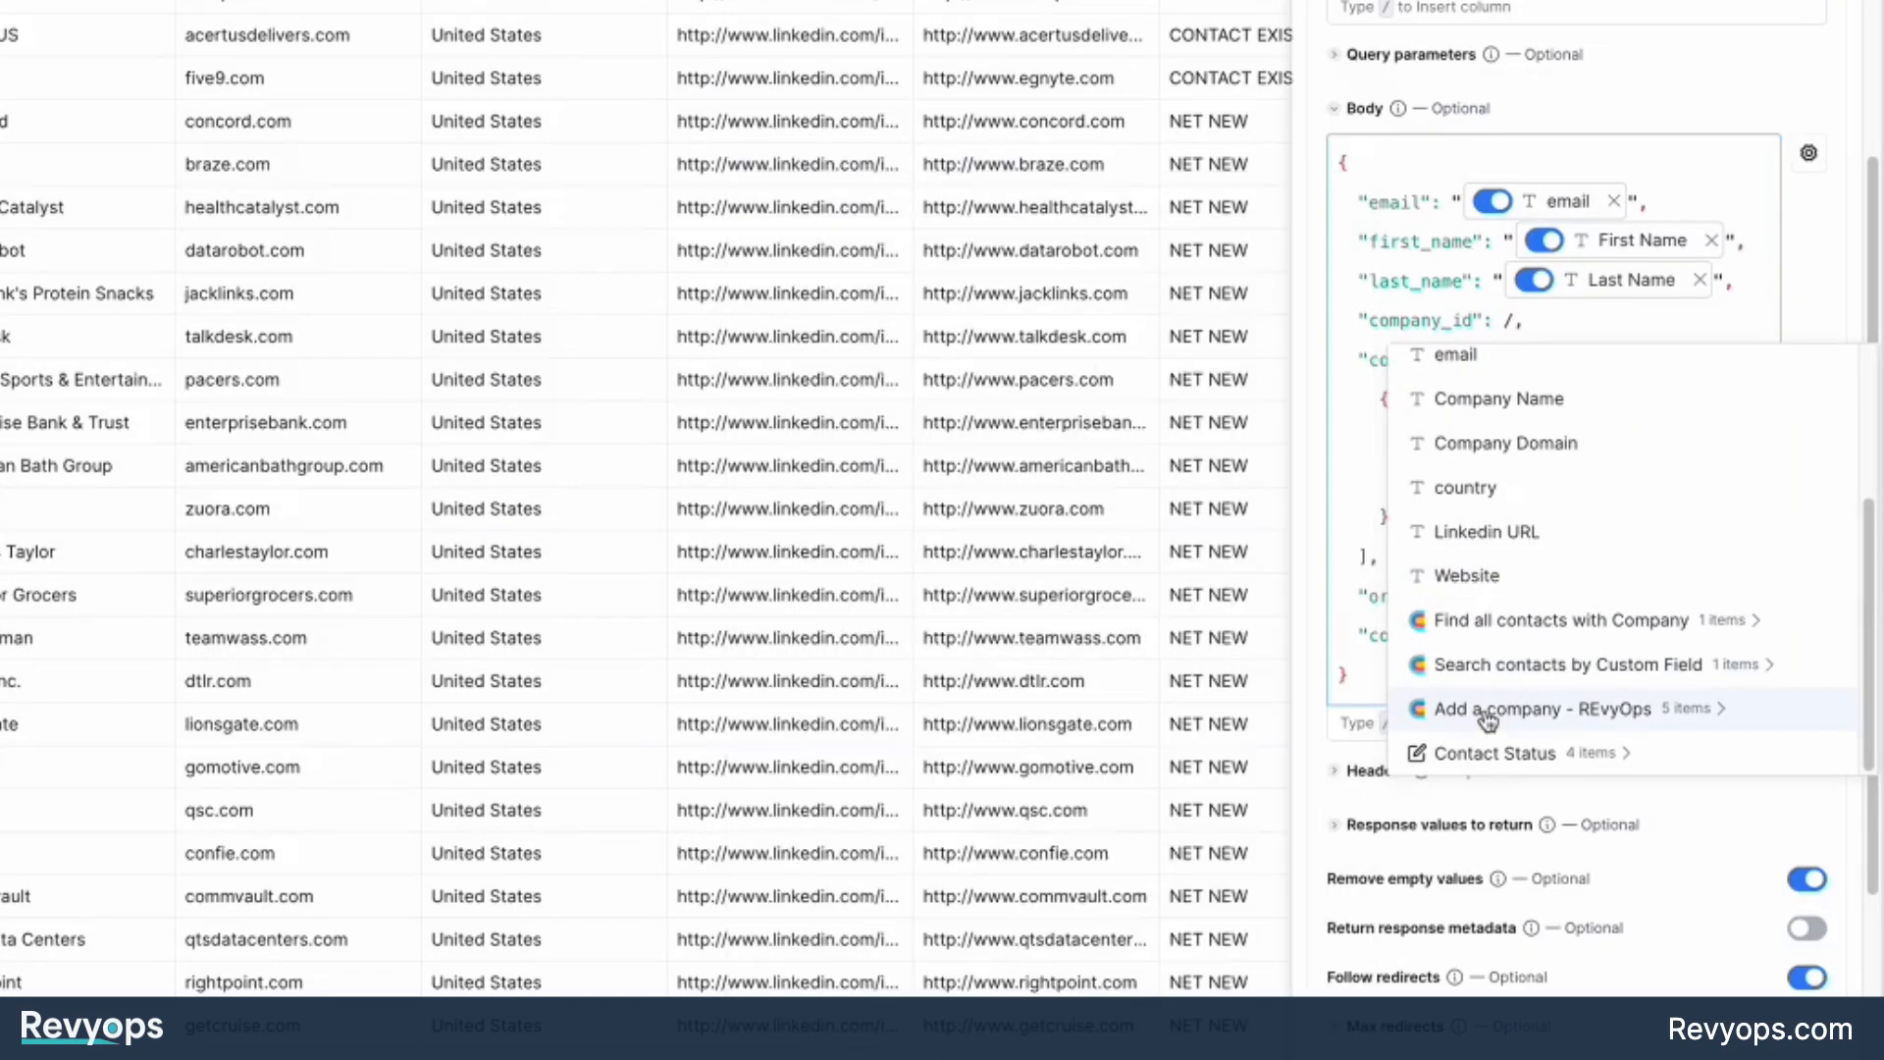
{"action": "left_click", "coordinate": [1487, 715]}
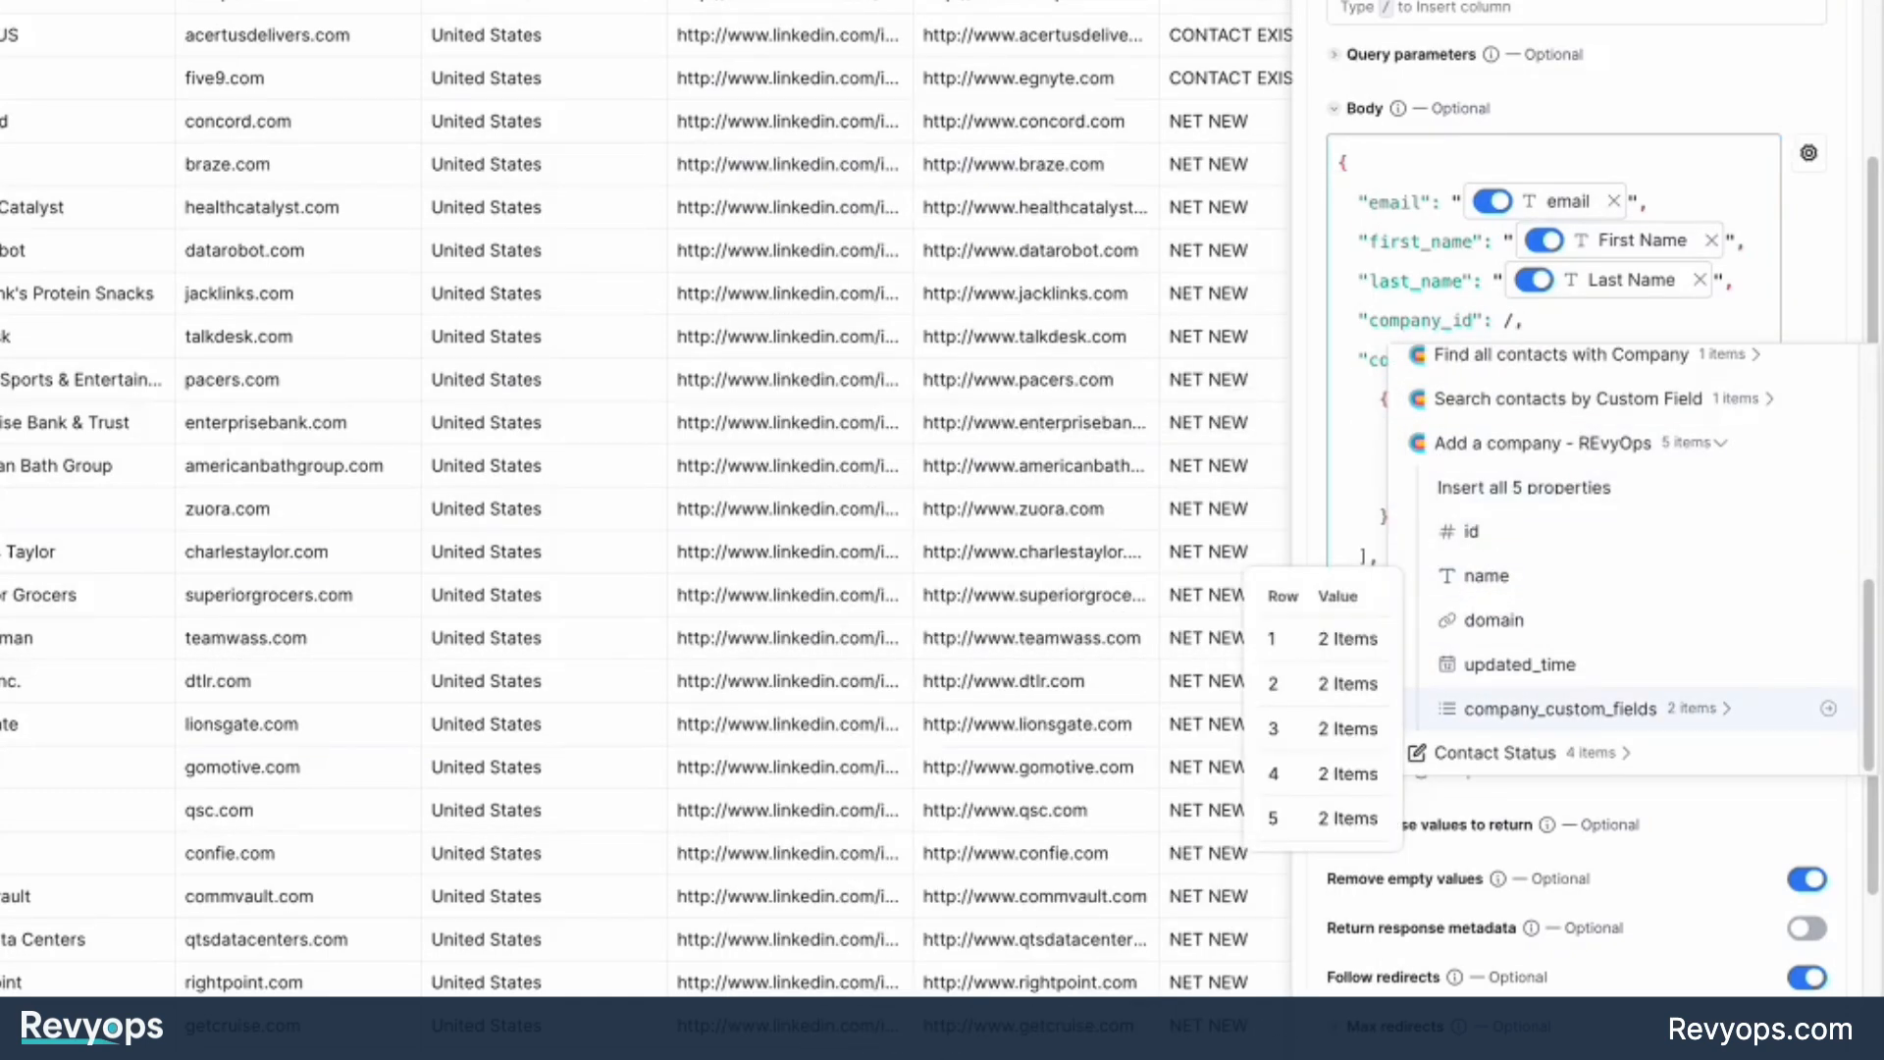
{"action": "scroll", "coordinate": [1026, 235], "scroll_direction": "right", "scroll_amount": 6}
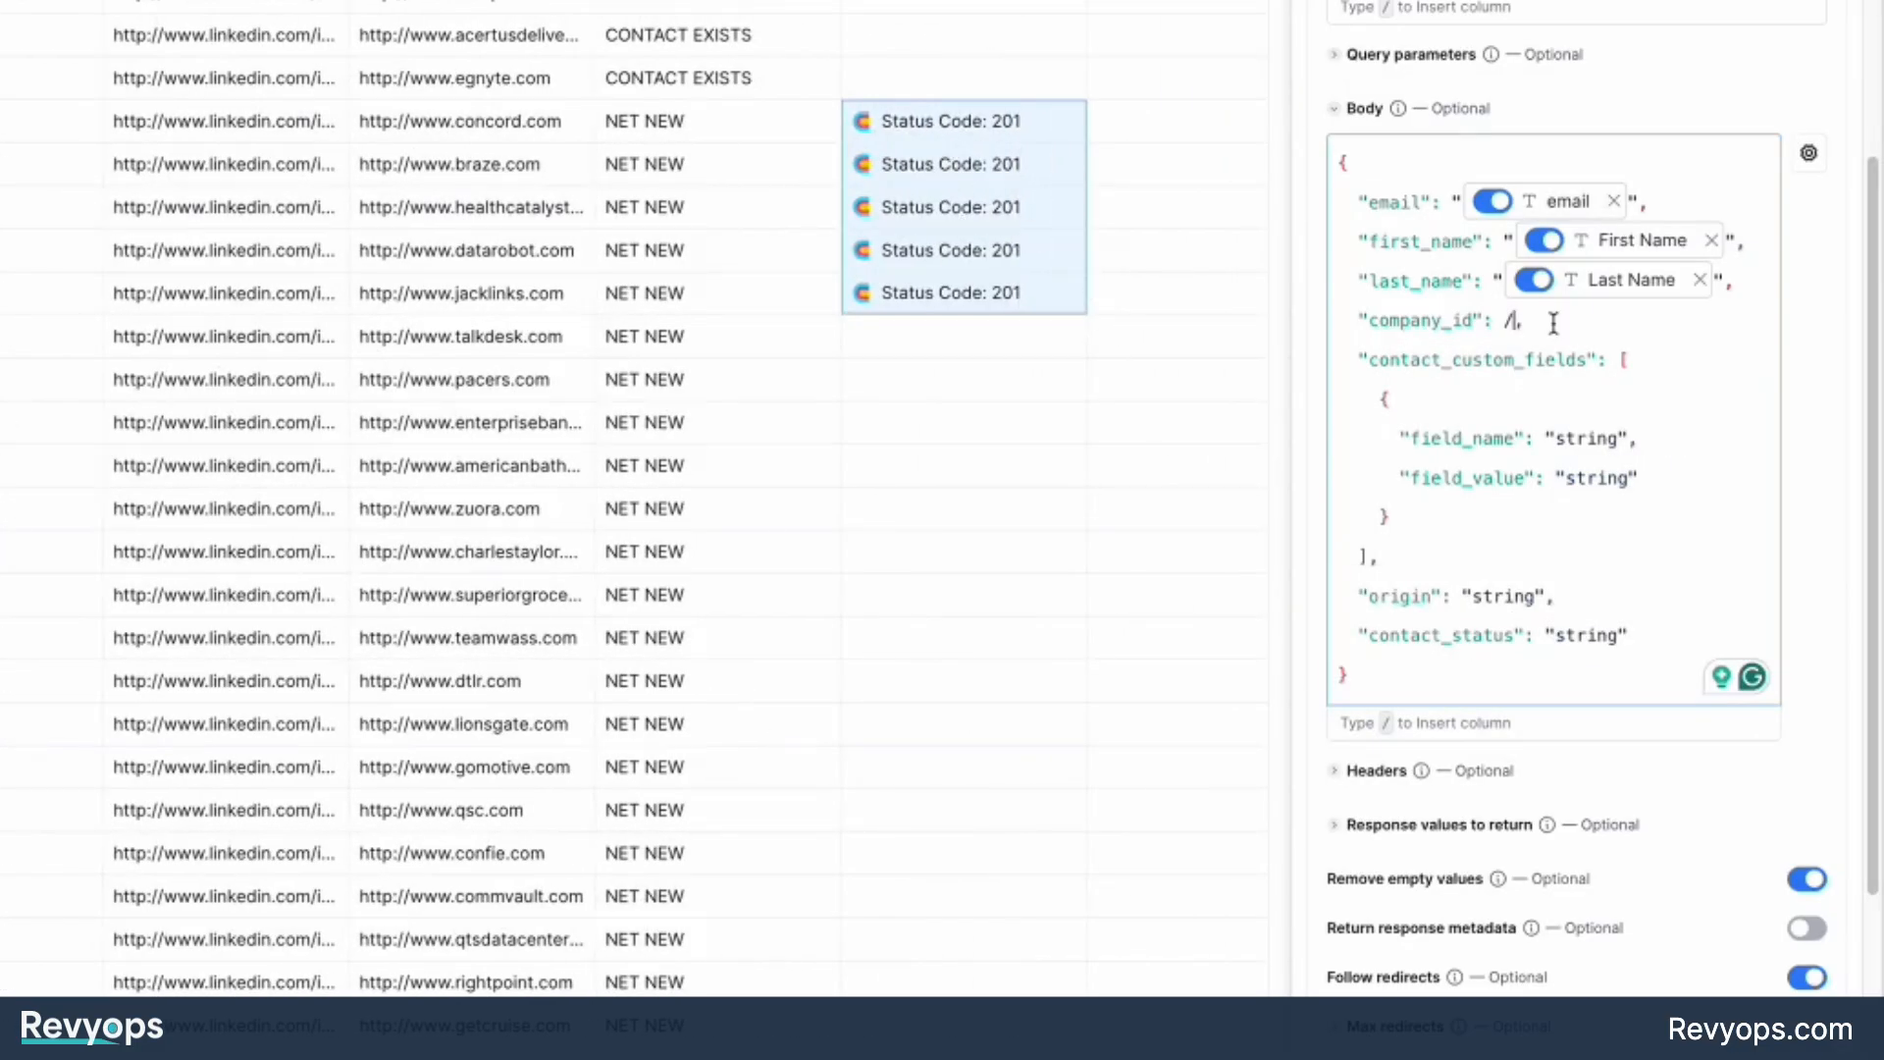
{"action": "type", "text": "/"}
{"action": "scroll", "coordinate": [1619, 589], "scroll_direction": "down", "scroll_amount": 5}
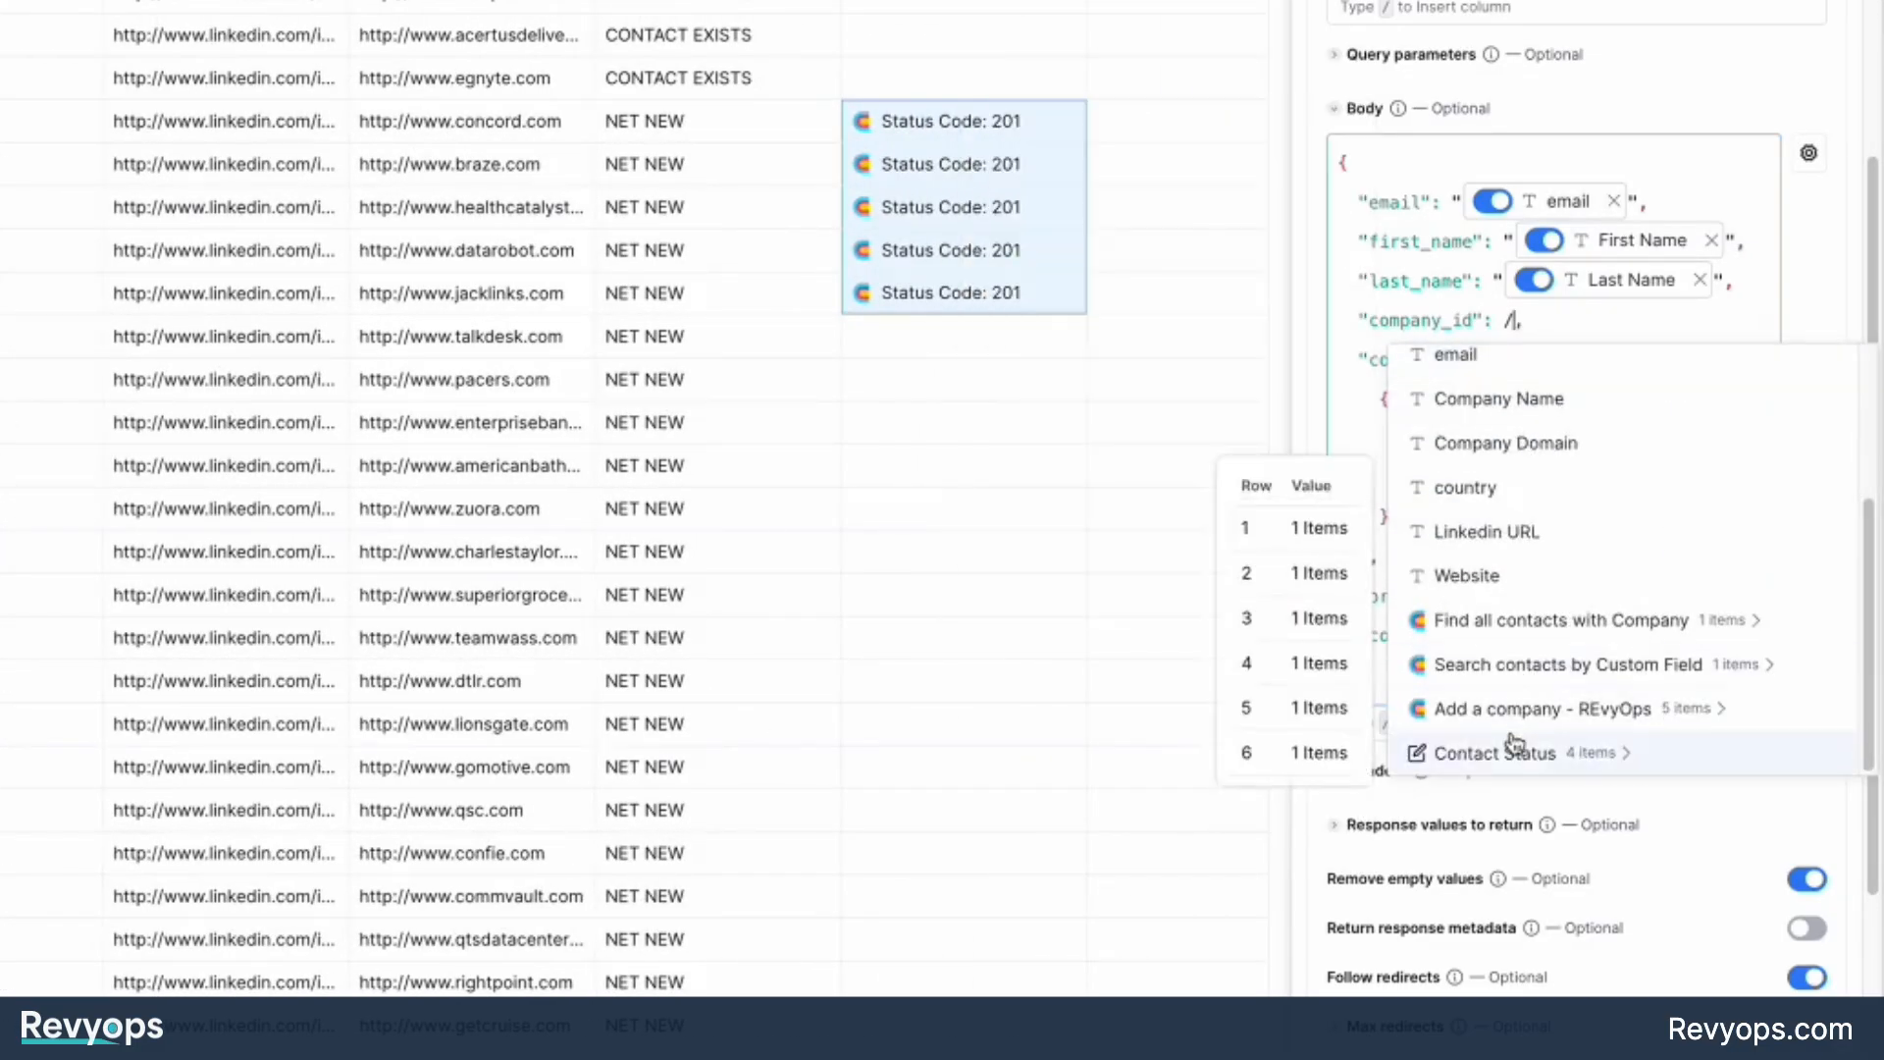
{"action": "left_click", "coordinate": [1504, 723]}
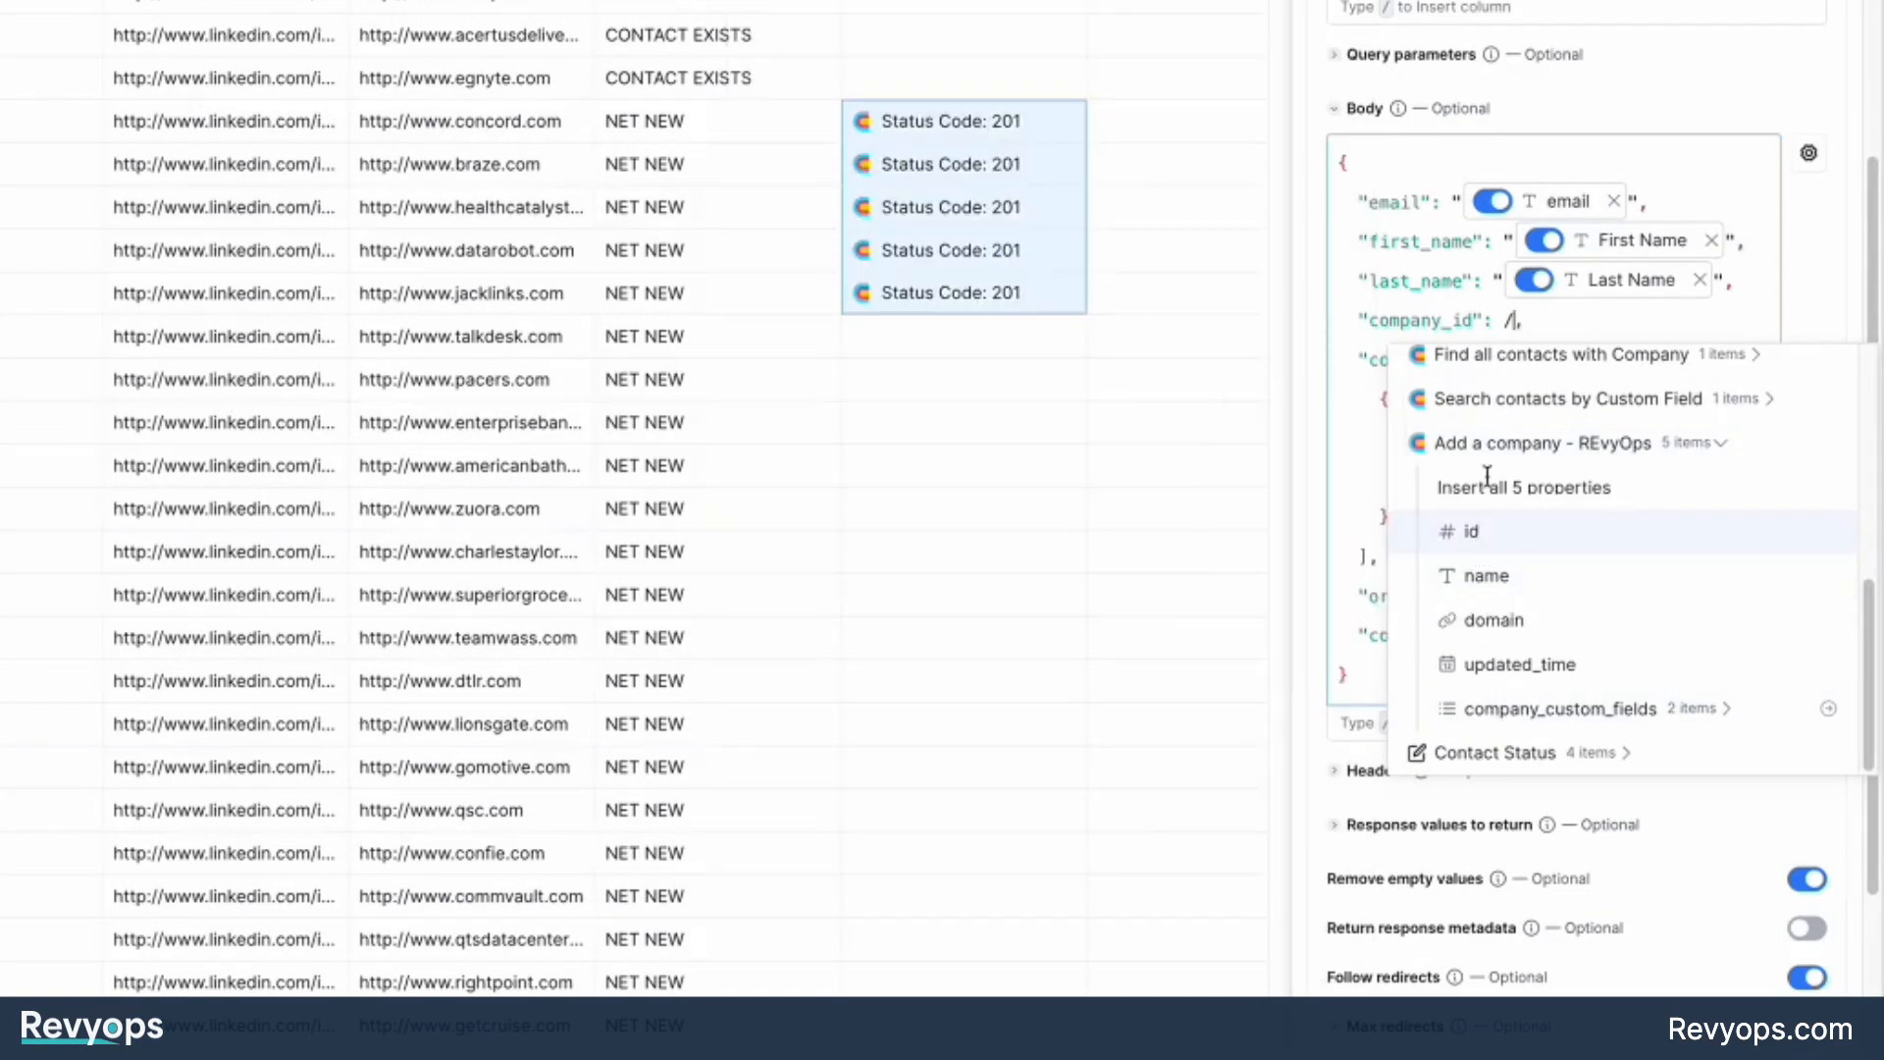
{"action": "left_click", "coordinate": [1467, 531]}
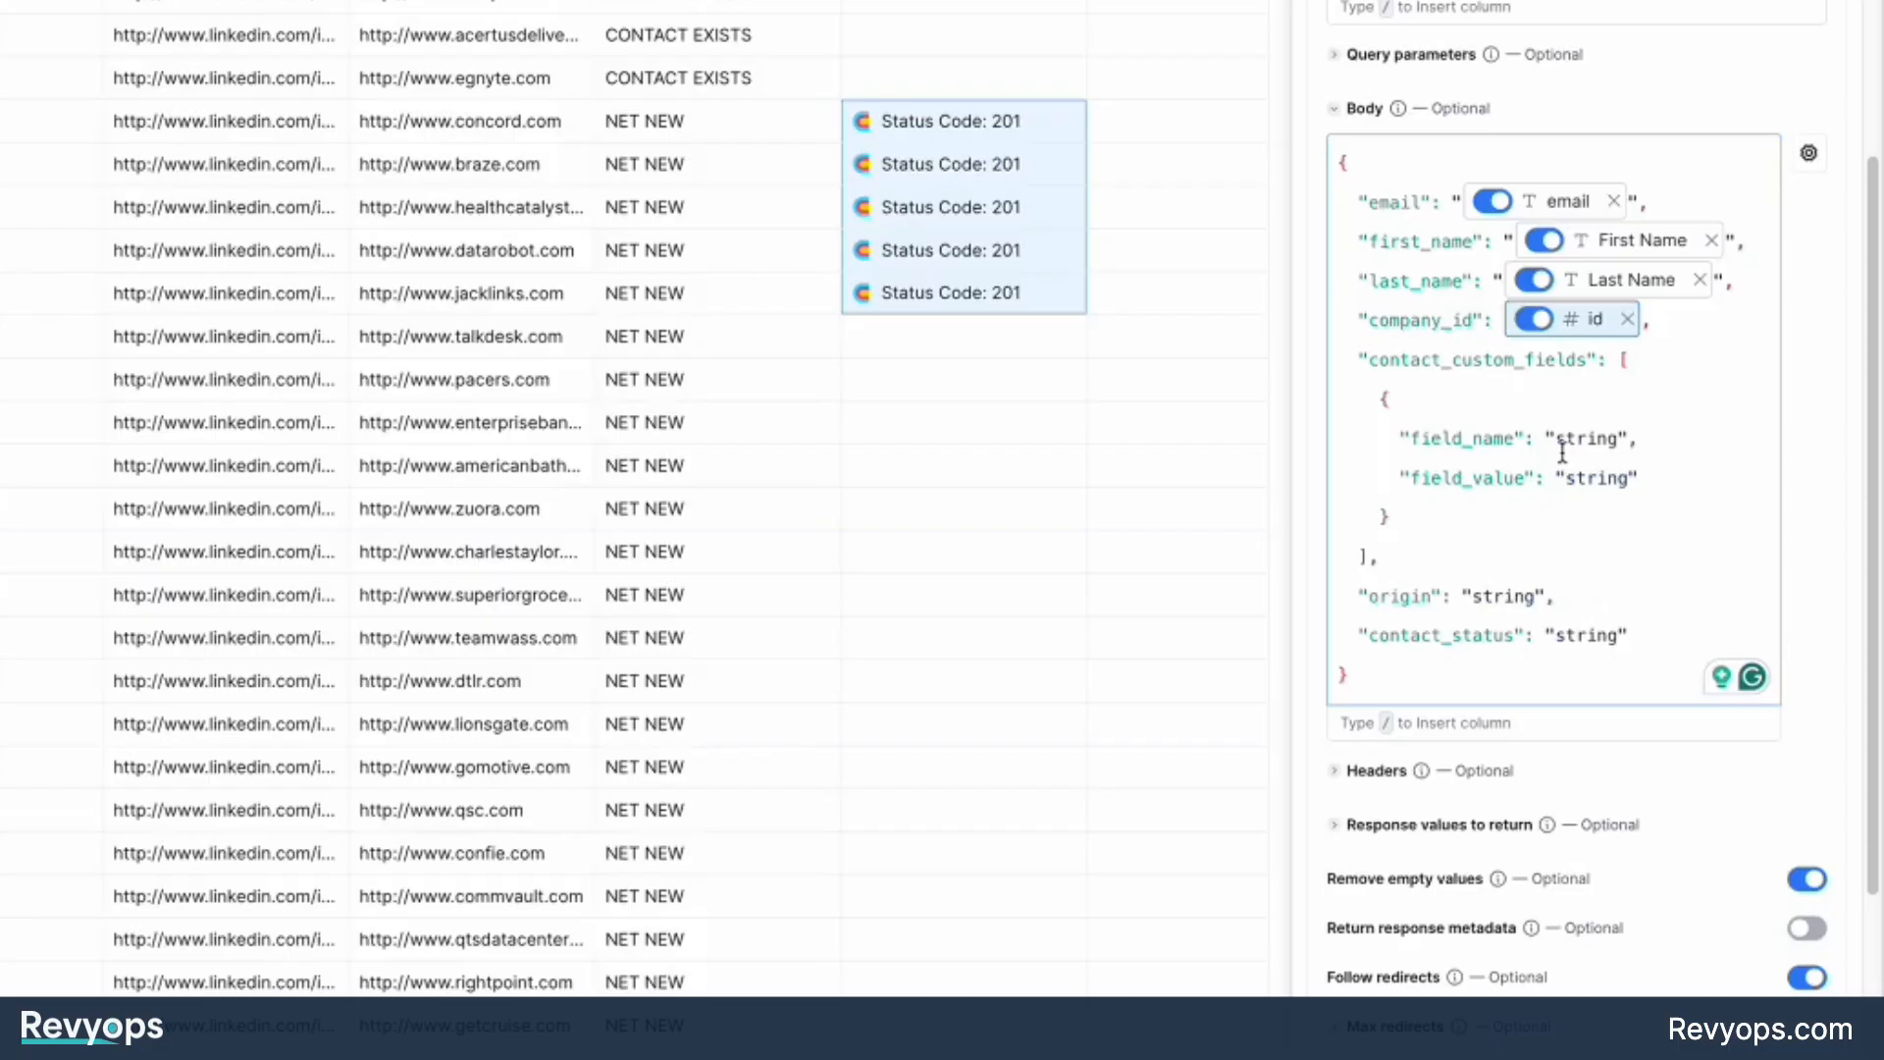
Examine the field_name and field_value entries in the contact custom fields block.
{"action": "double_click", "coordinate": [1481, 438]}
{"action": "left_click", "coordinate": [1504, 475]}
{"action": "double_click", "coordinate": [1504, 475]}
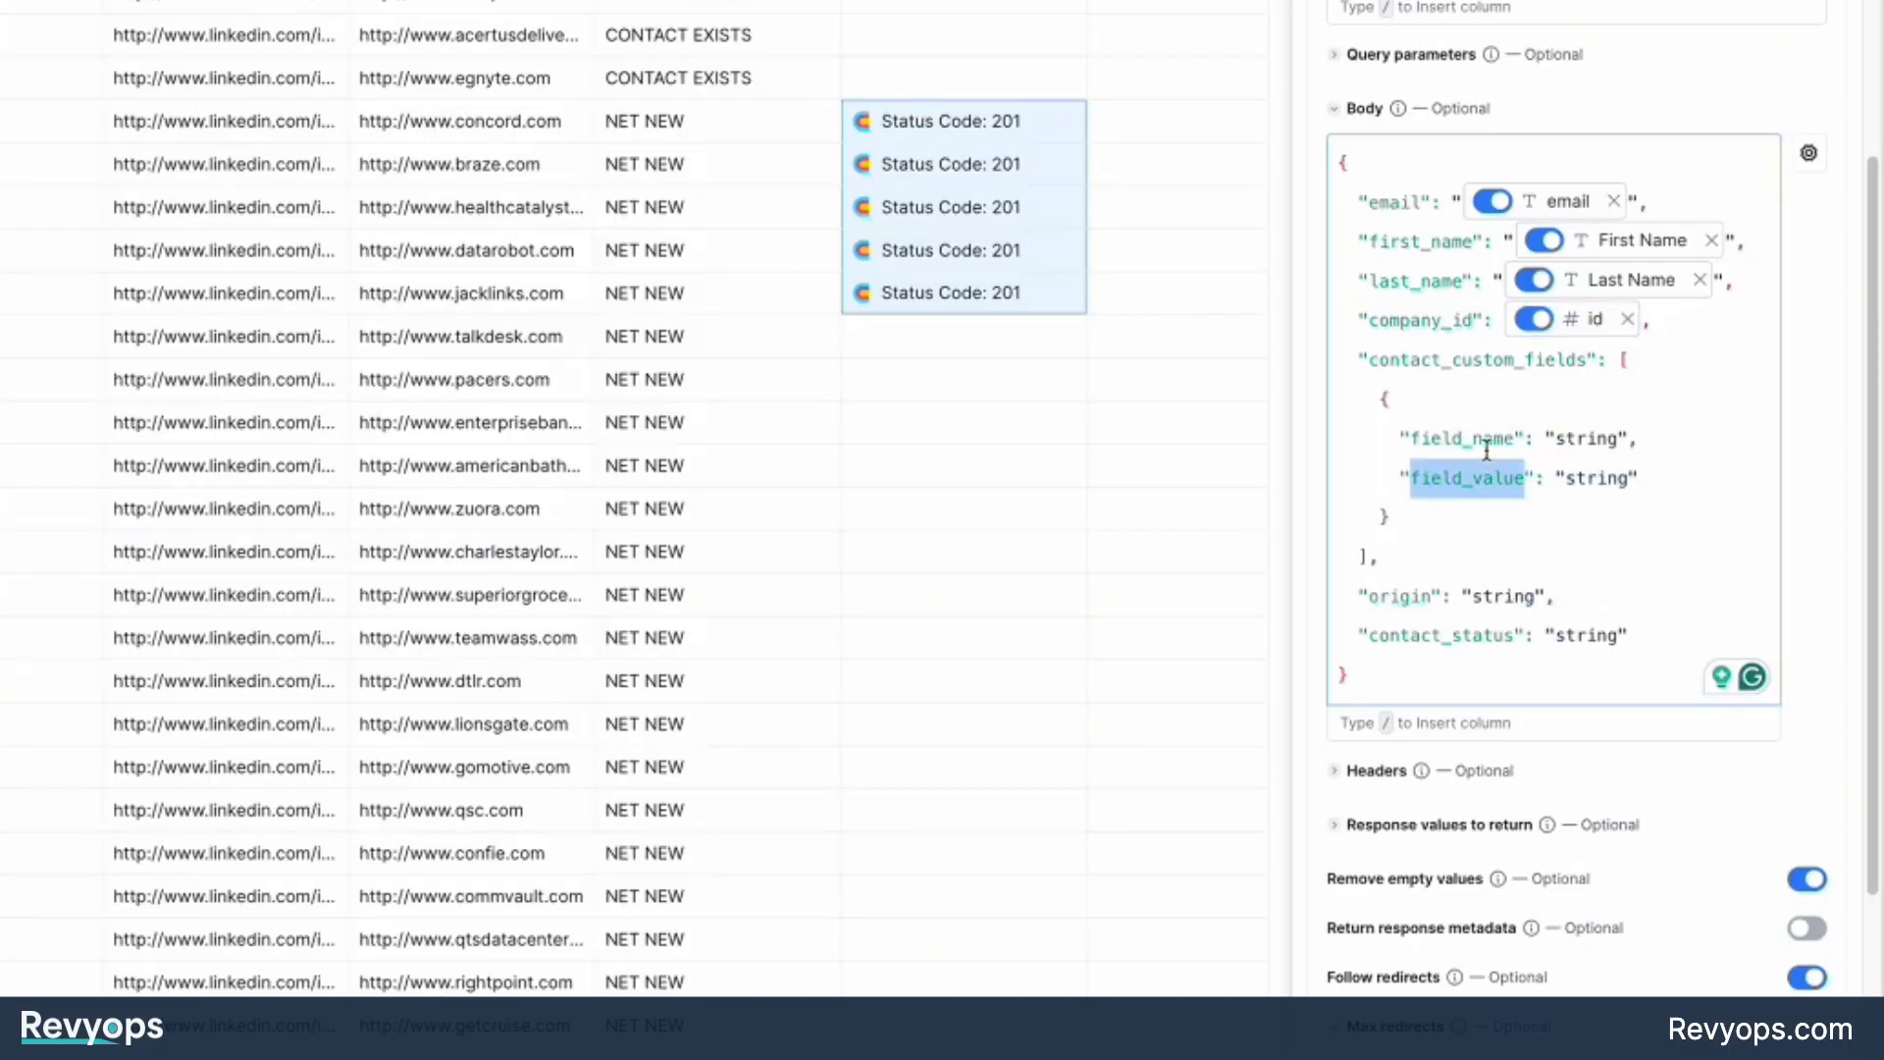
Set the custom field's field_name to "LinkedIn URL" and map its field_value to the Linkedin URL column.
{"action": "left_click", "coordinate": [1481, 429]}
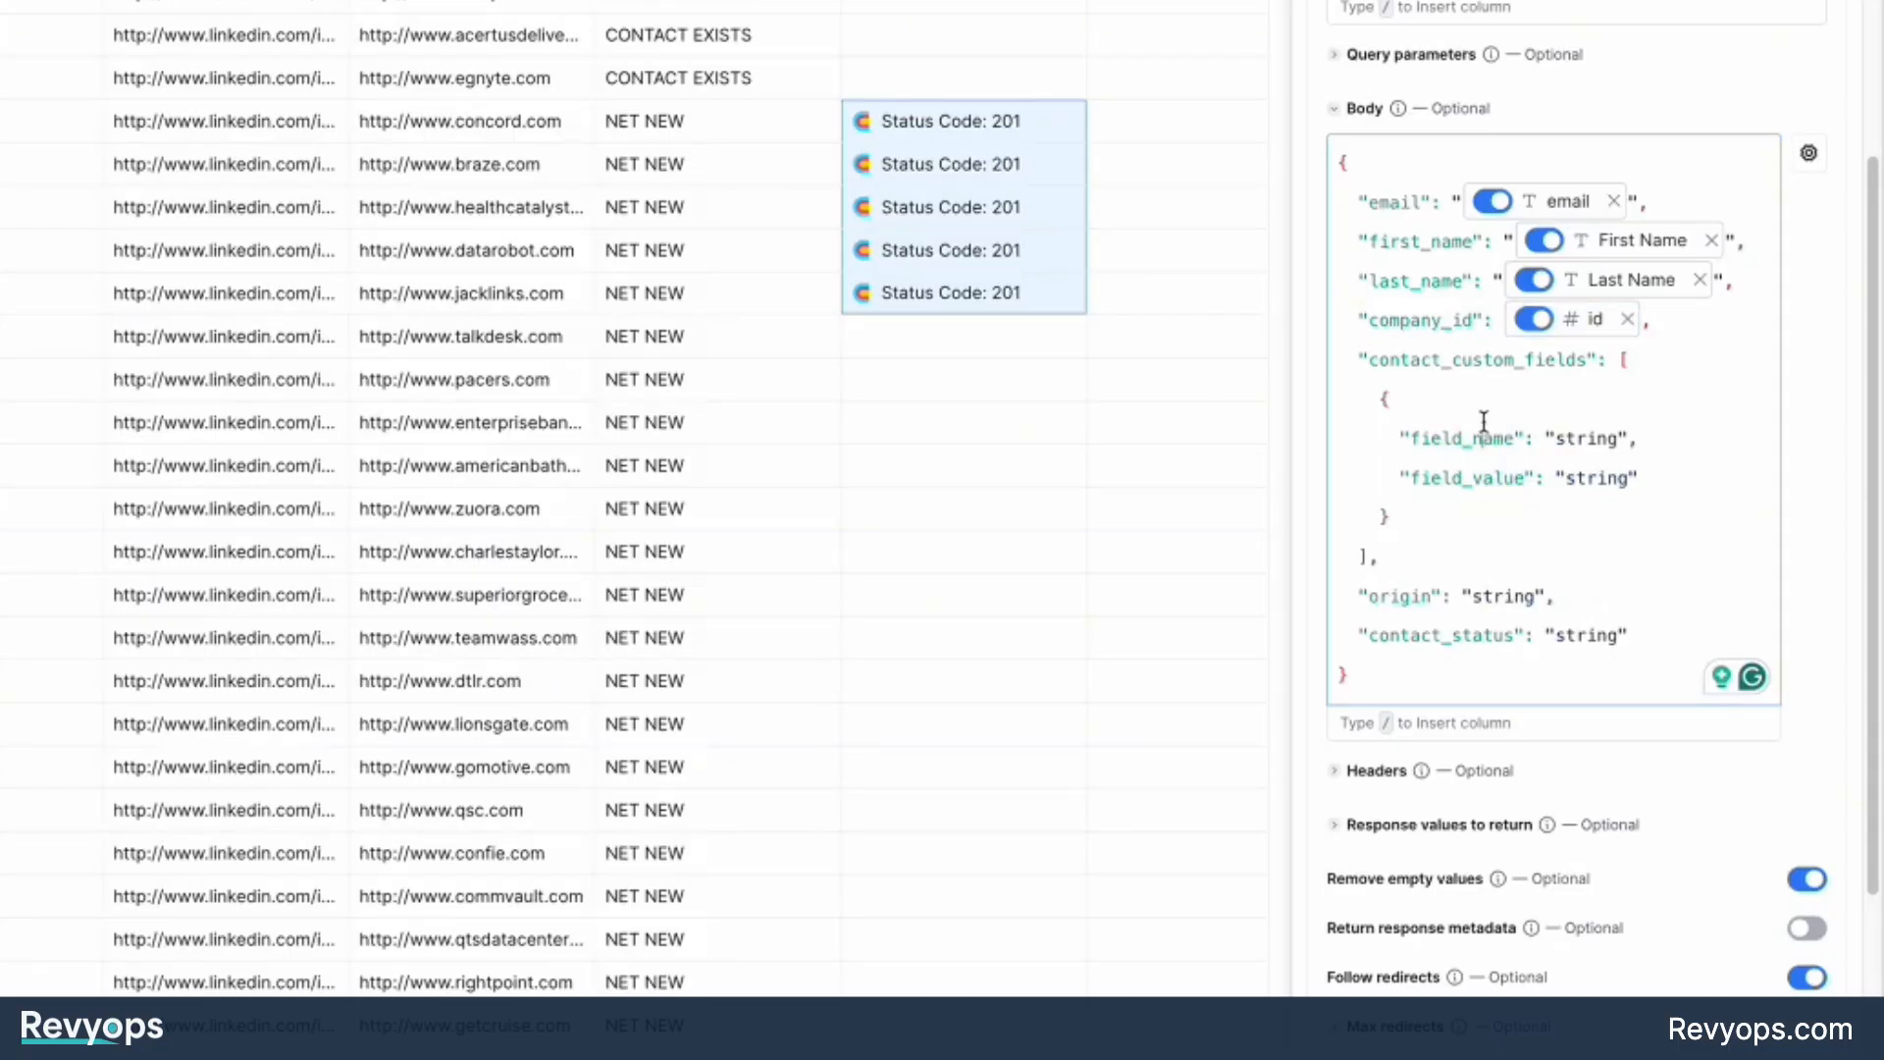
{"action": "double_click", "coordinate": [1586, 441]}
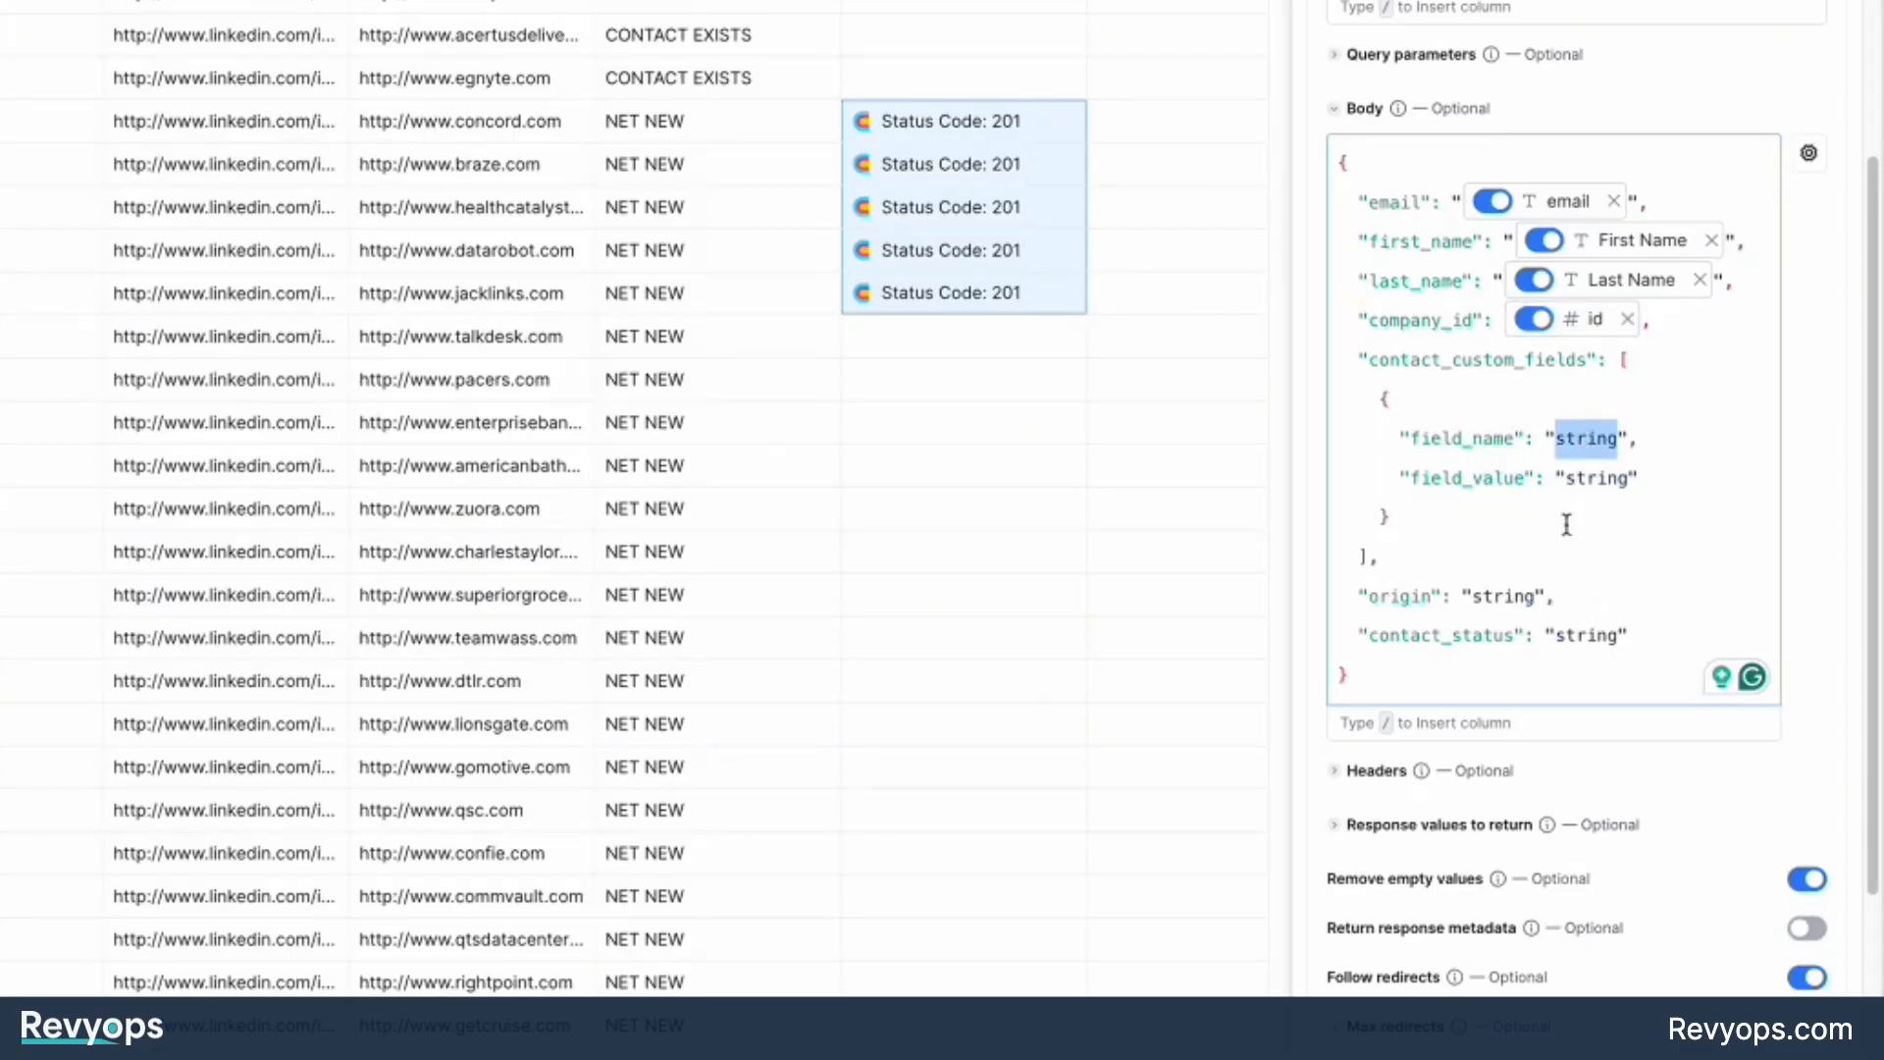
{"action": "key", "text": "BackSpace"}
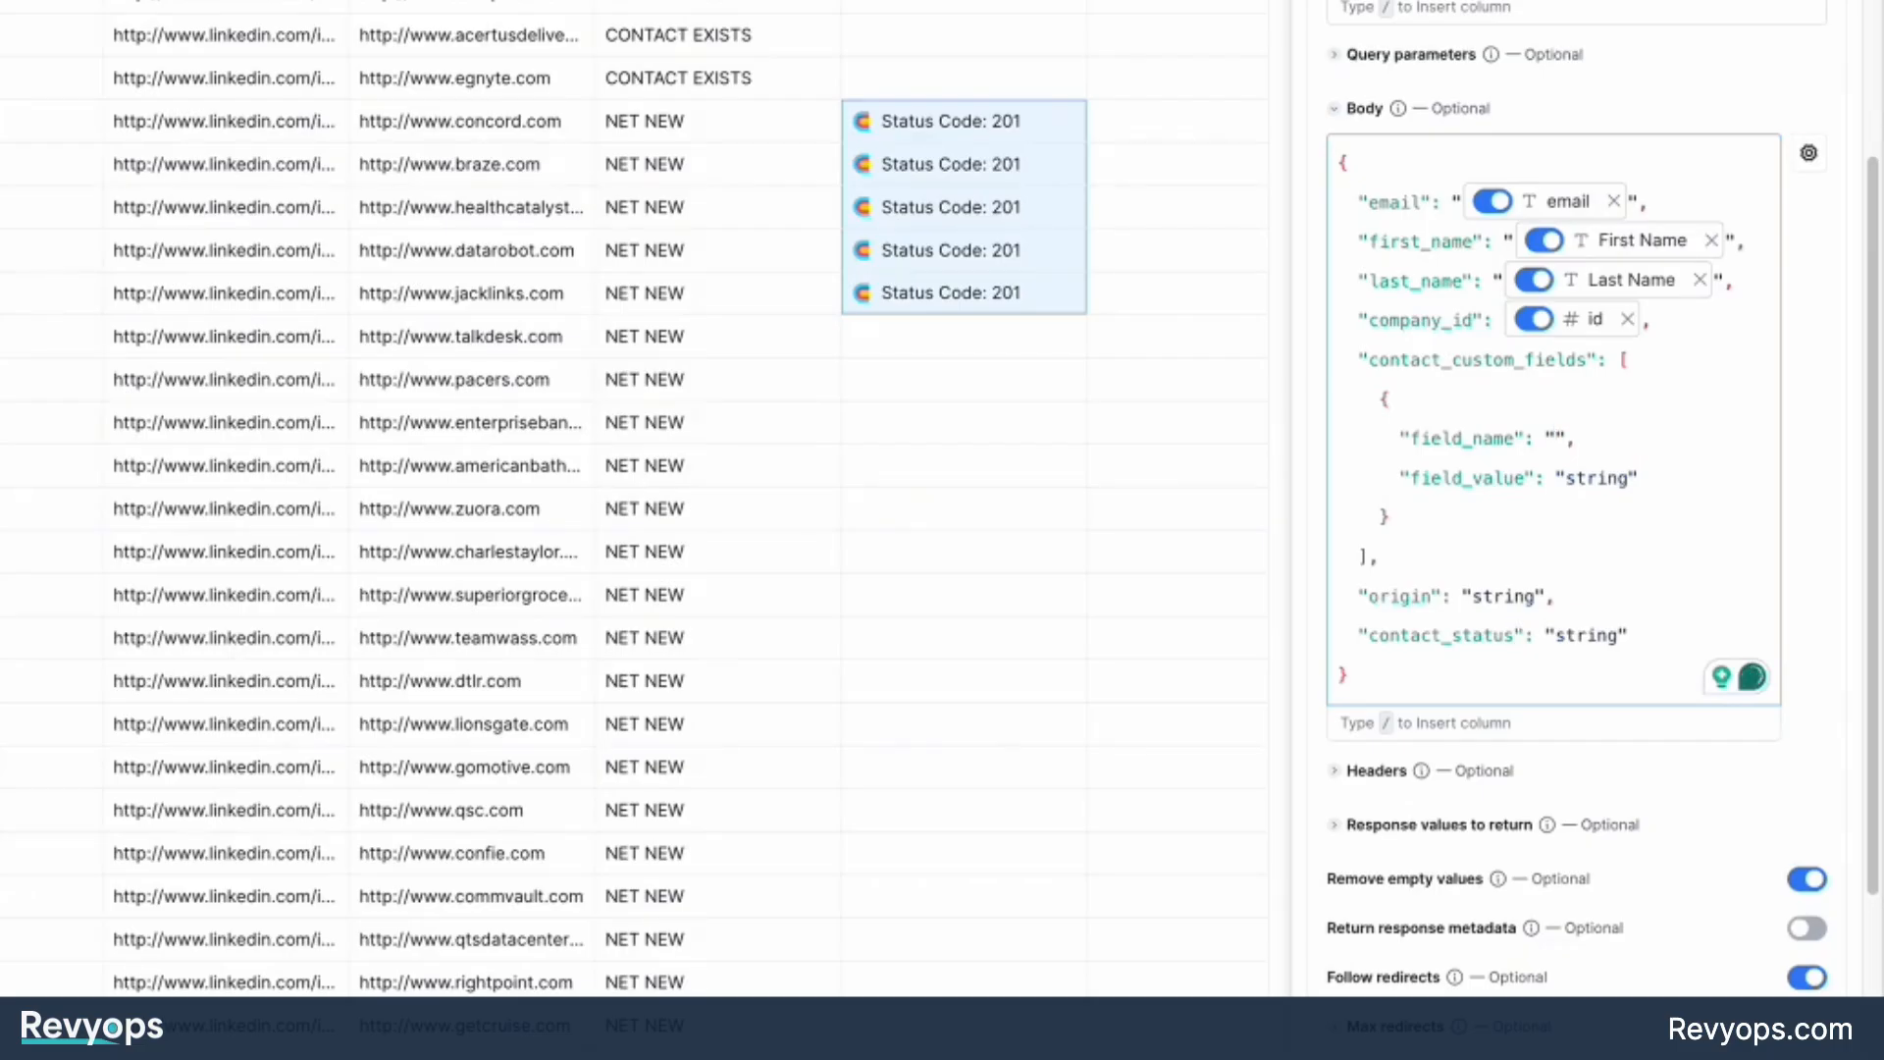
{"action": "type", "text": "LinkedIn URL"}
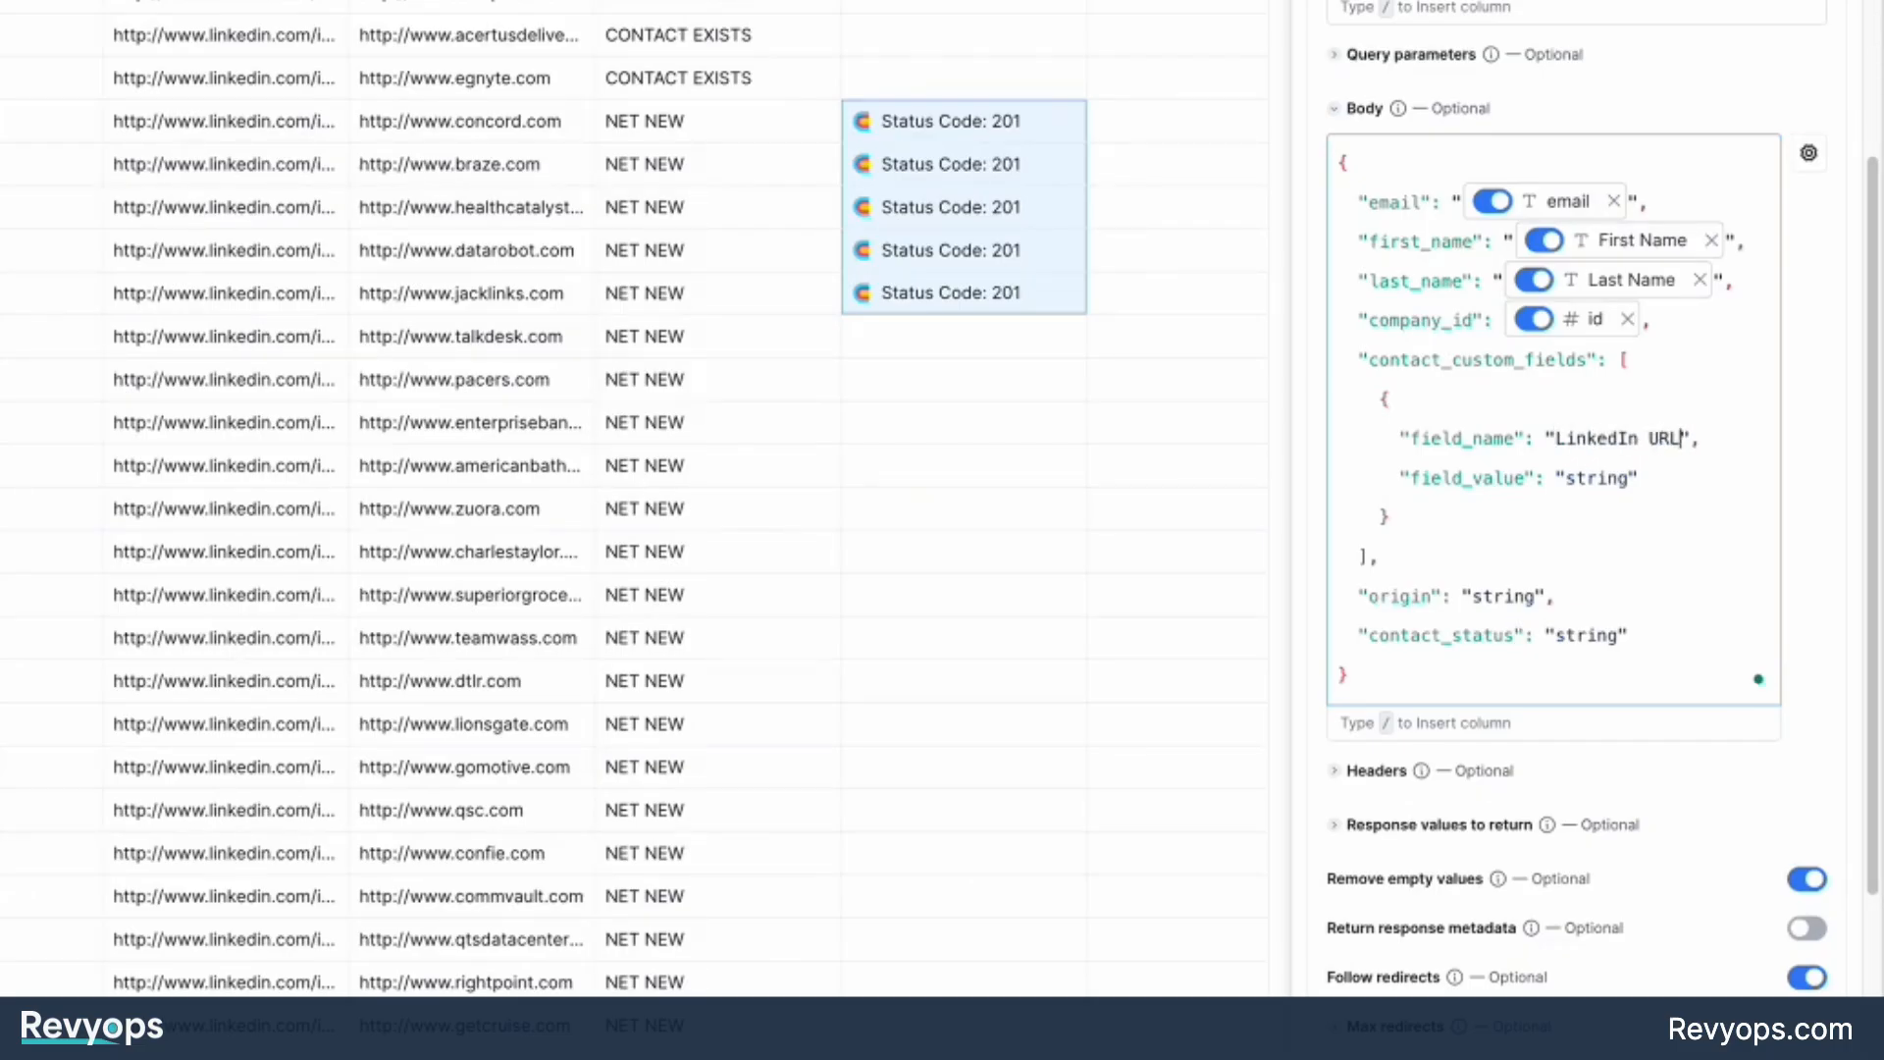
{"action": "double_click", "coordinate": [1597, 478]}
{"action": "type", "text": "/"}
{"action": "left_click", "coordinate": [1565, 920]}
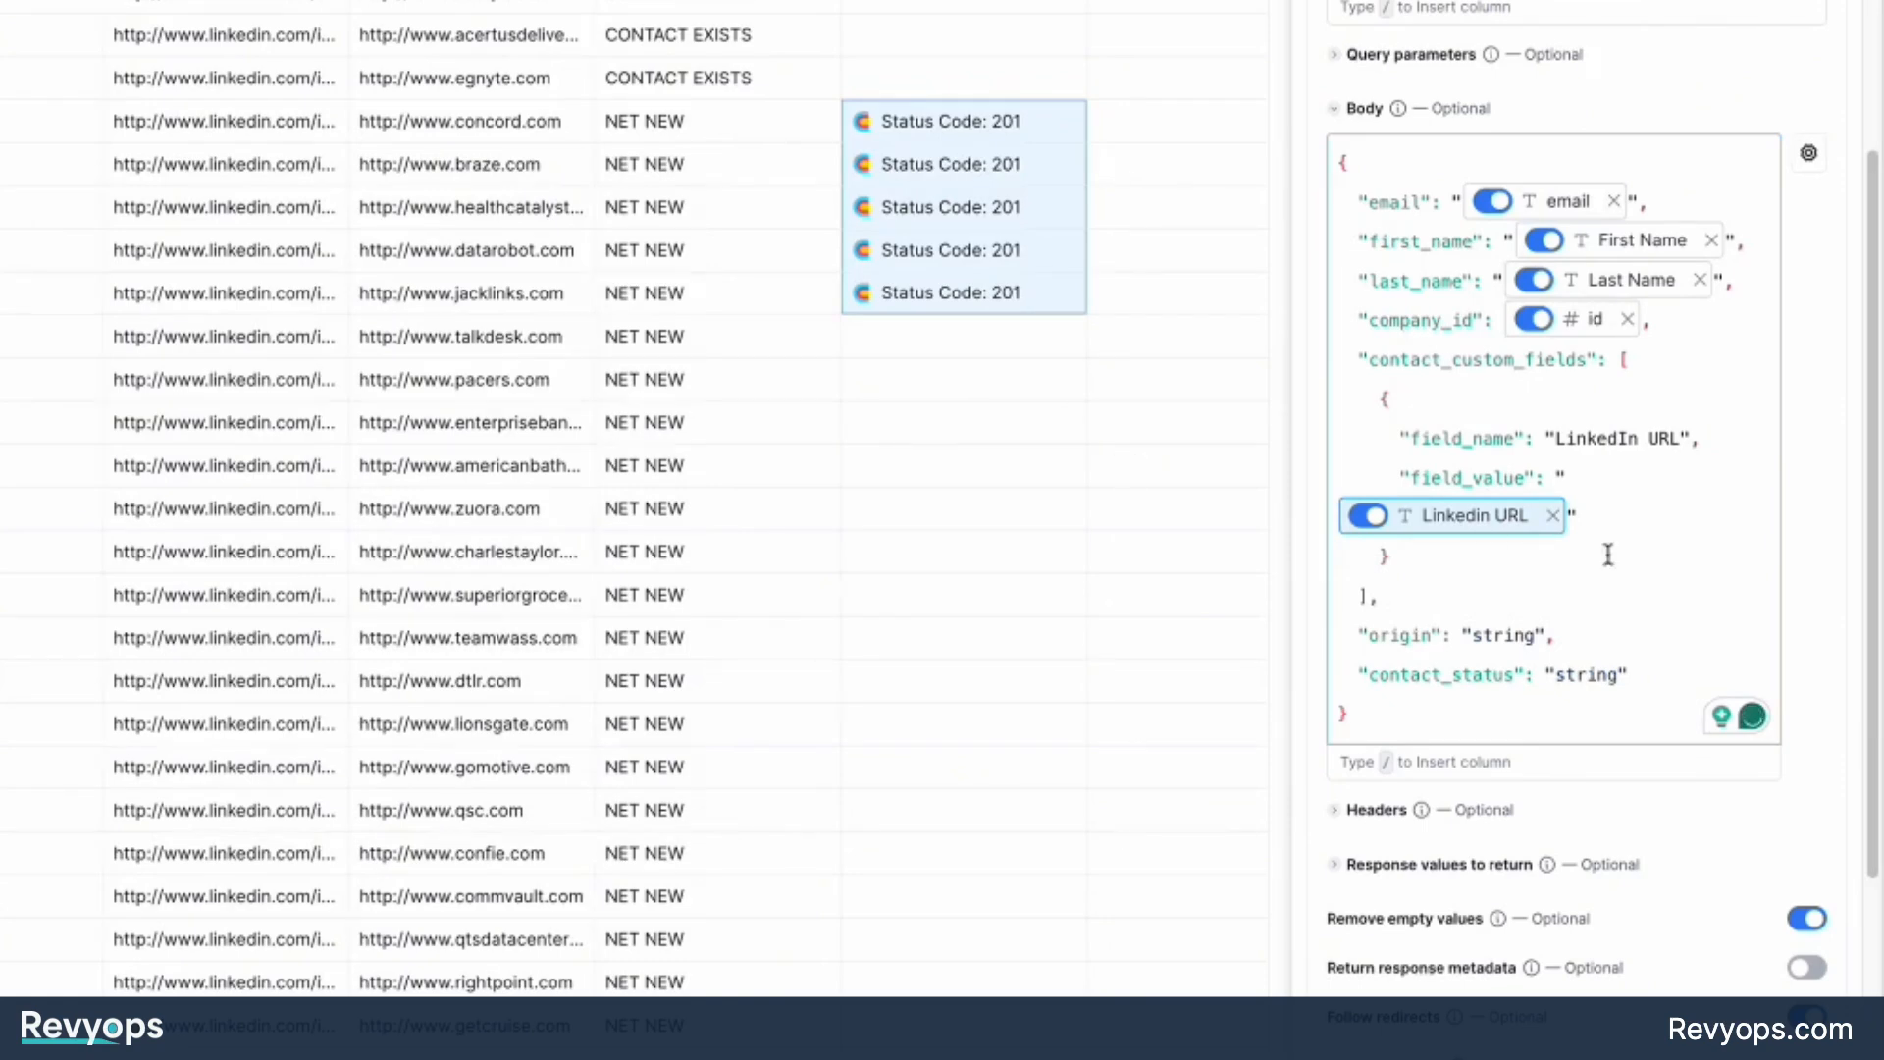
Duplicate the LinkedIn URL custom field block below itself and separate the two blocks with a comma.
{"action": "left_click_drag", "start_coordinate": [1430, 560], "coordinate": [1384, 473]}
{"action": "key", "text": "ctrl+c"}
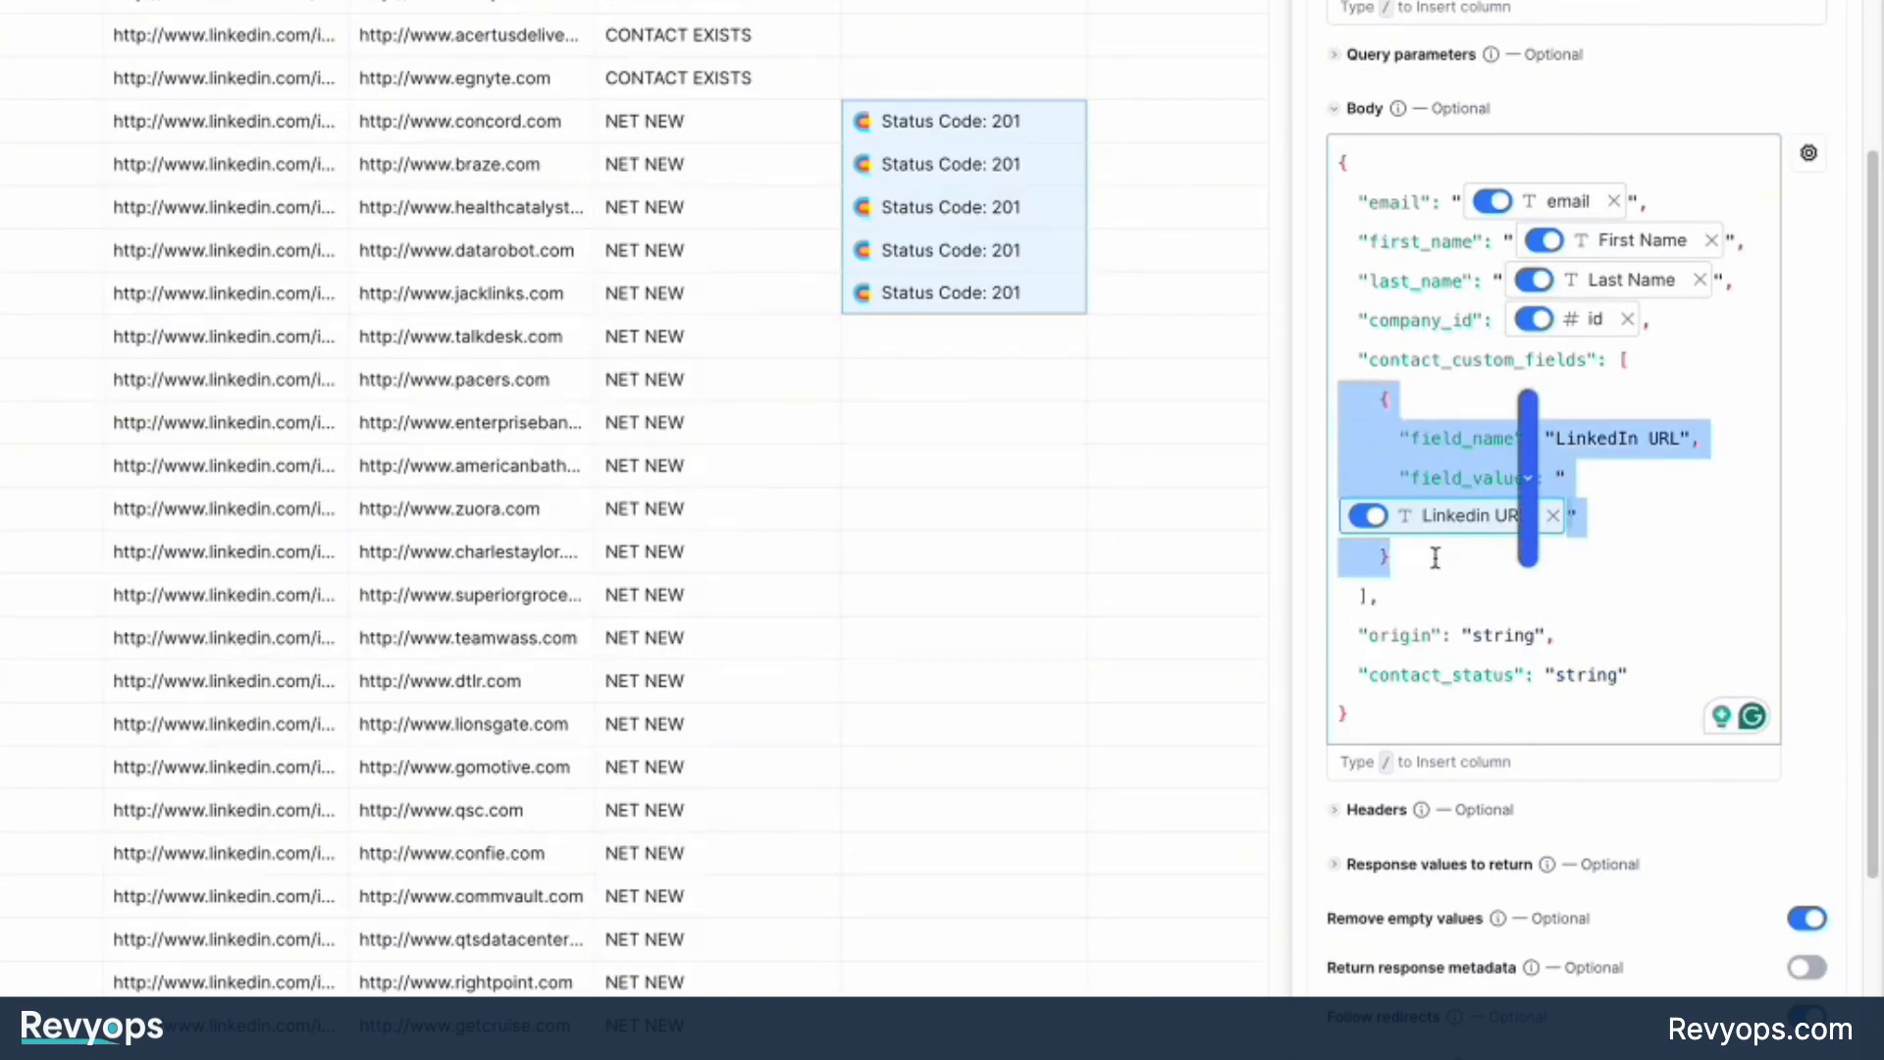
{"action": "left_click", "coordinate": [1434, 555]}
{"action": "key", "text": "ctrl+v"}
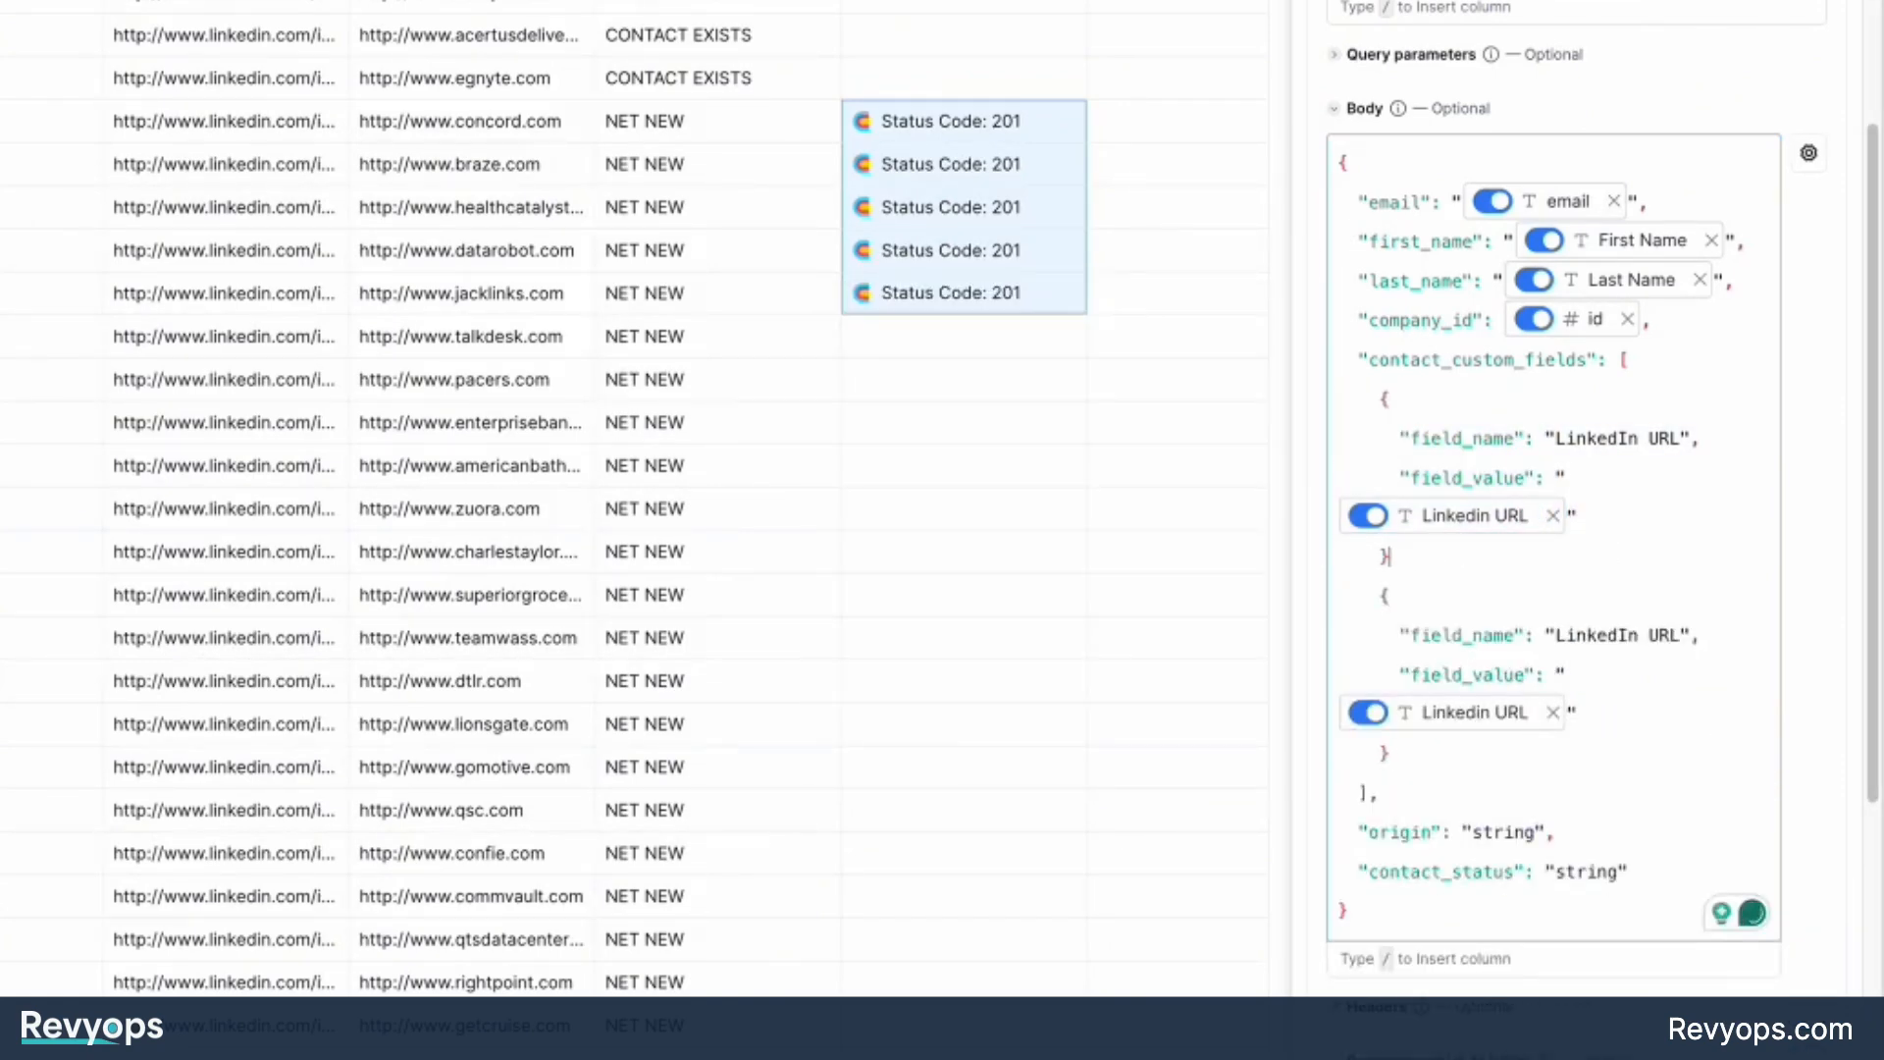
{"action": "type", "text": ","}
Set the second custom field's field_name to "Title" and map its field_value to the title column.
{"action": "left_click_drag", "start_coordinate": [1682, 635], "coordinate": [1551, 635]}
{"action": "type", "text": "Title"}
{"action": "left_click", "coordinate": [1553, 712]}
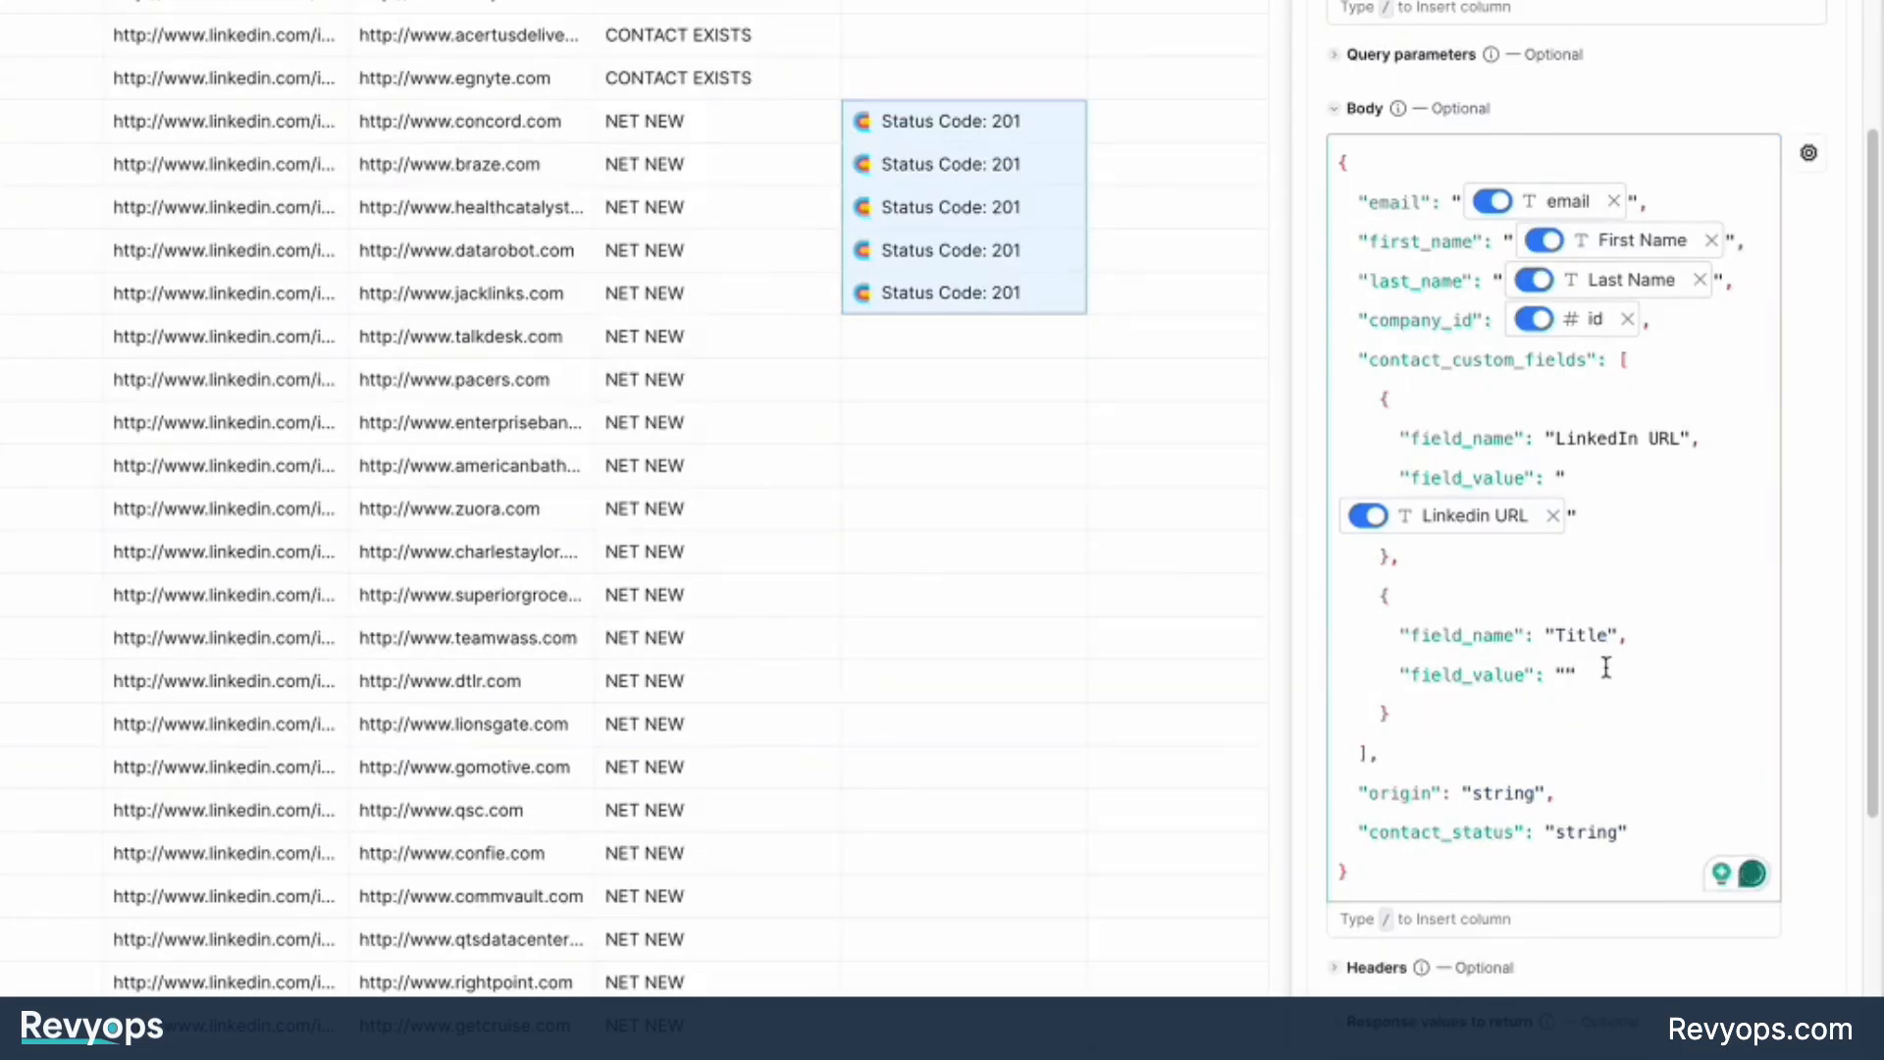
{"action": "key", "text": "slash"}
{"action": "left_click", "coordinate": [1565, 898]}
Replace the origin placeholder in the request body with "Clay".
{"action": "left_click_drag", "start_coordinate": [1629, 832], "coordinate": [1318, 813]}
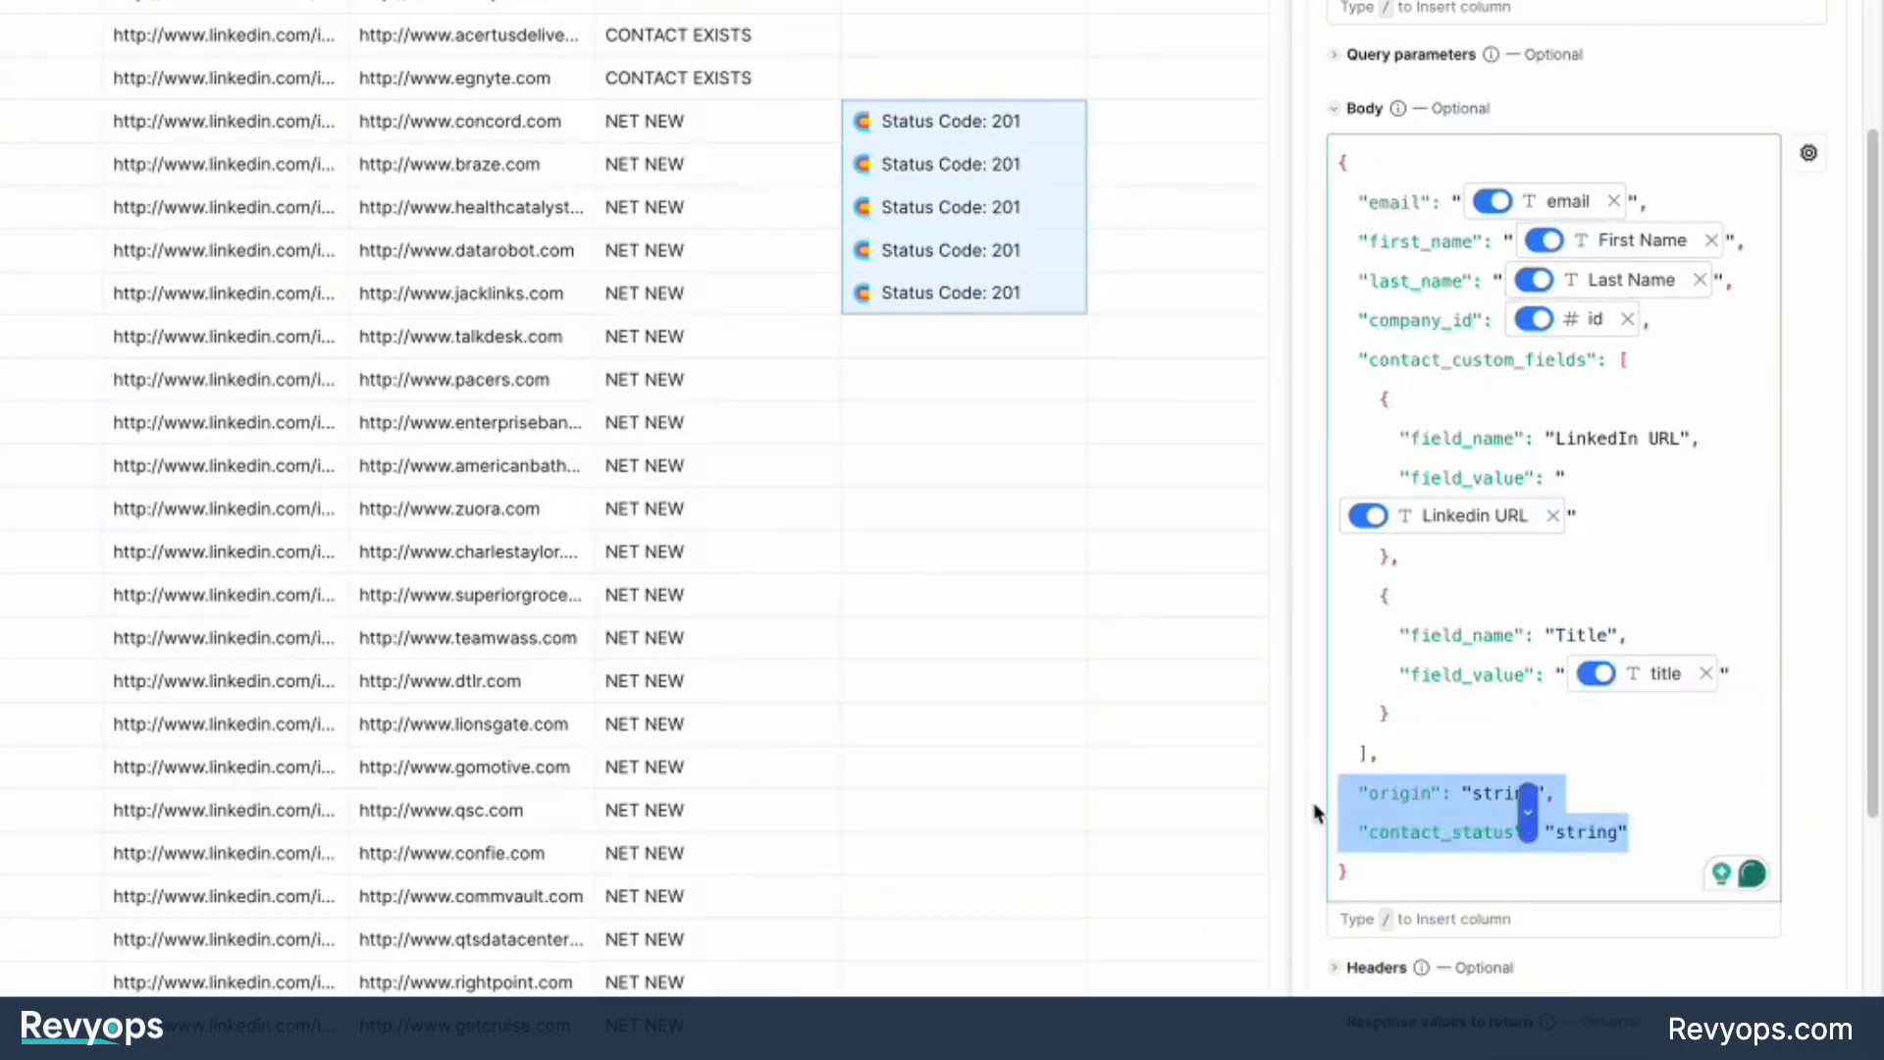
{"action": "double_click", "coordinate": [1442, 832]}
{"action": "double_click", "coordinate": [1408, 795]}
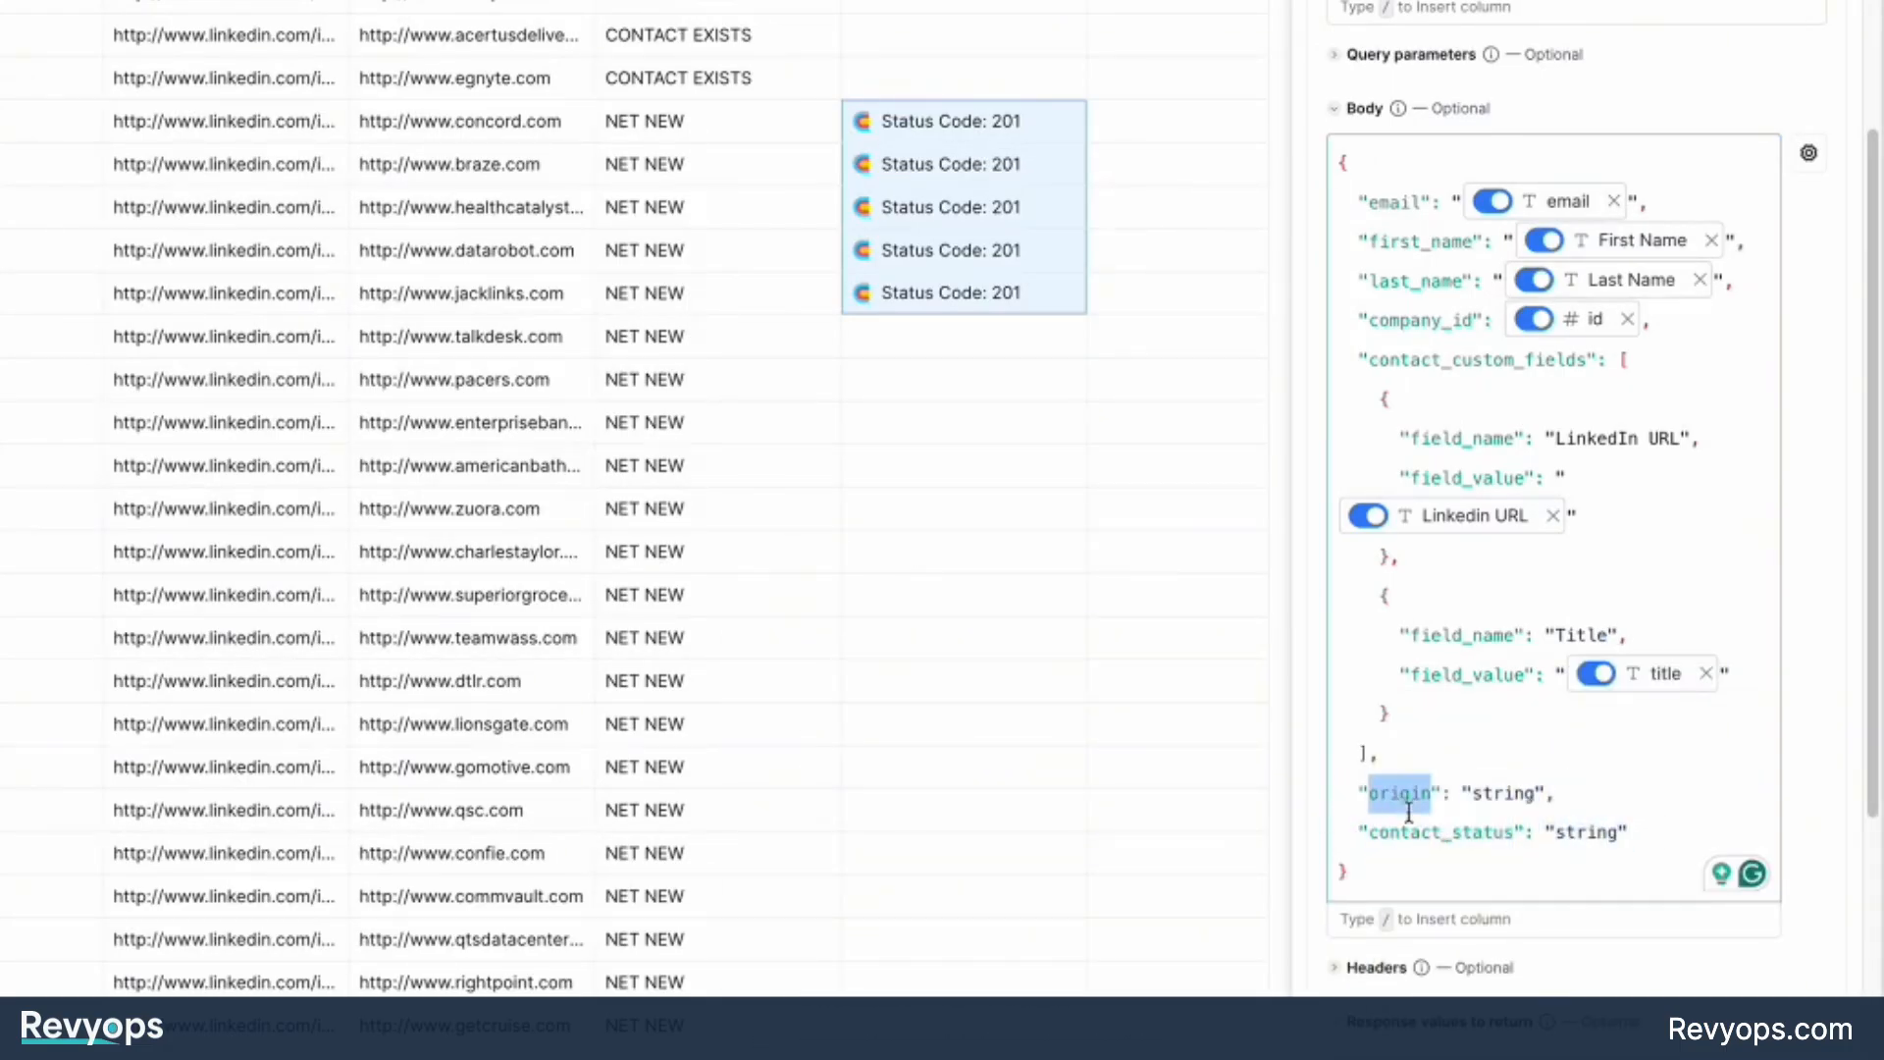
{"action": "double_click", "coordinate": [1482, 787]}
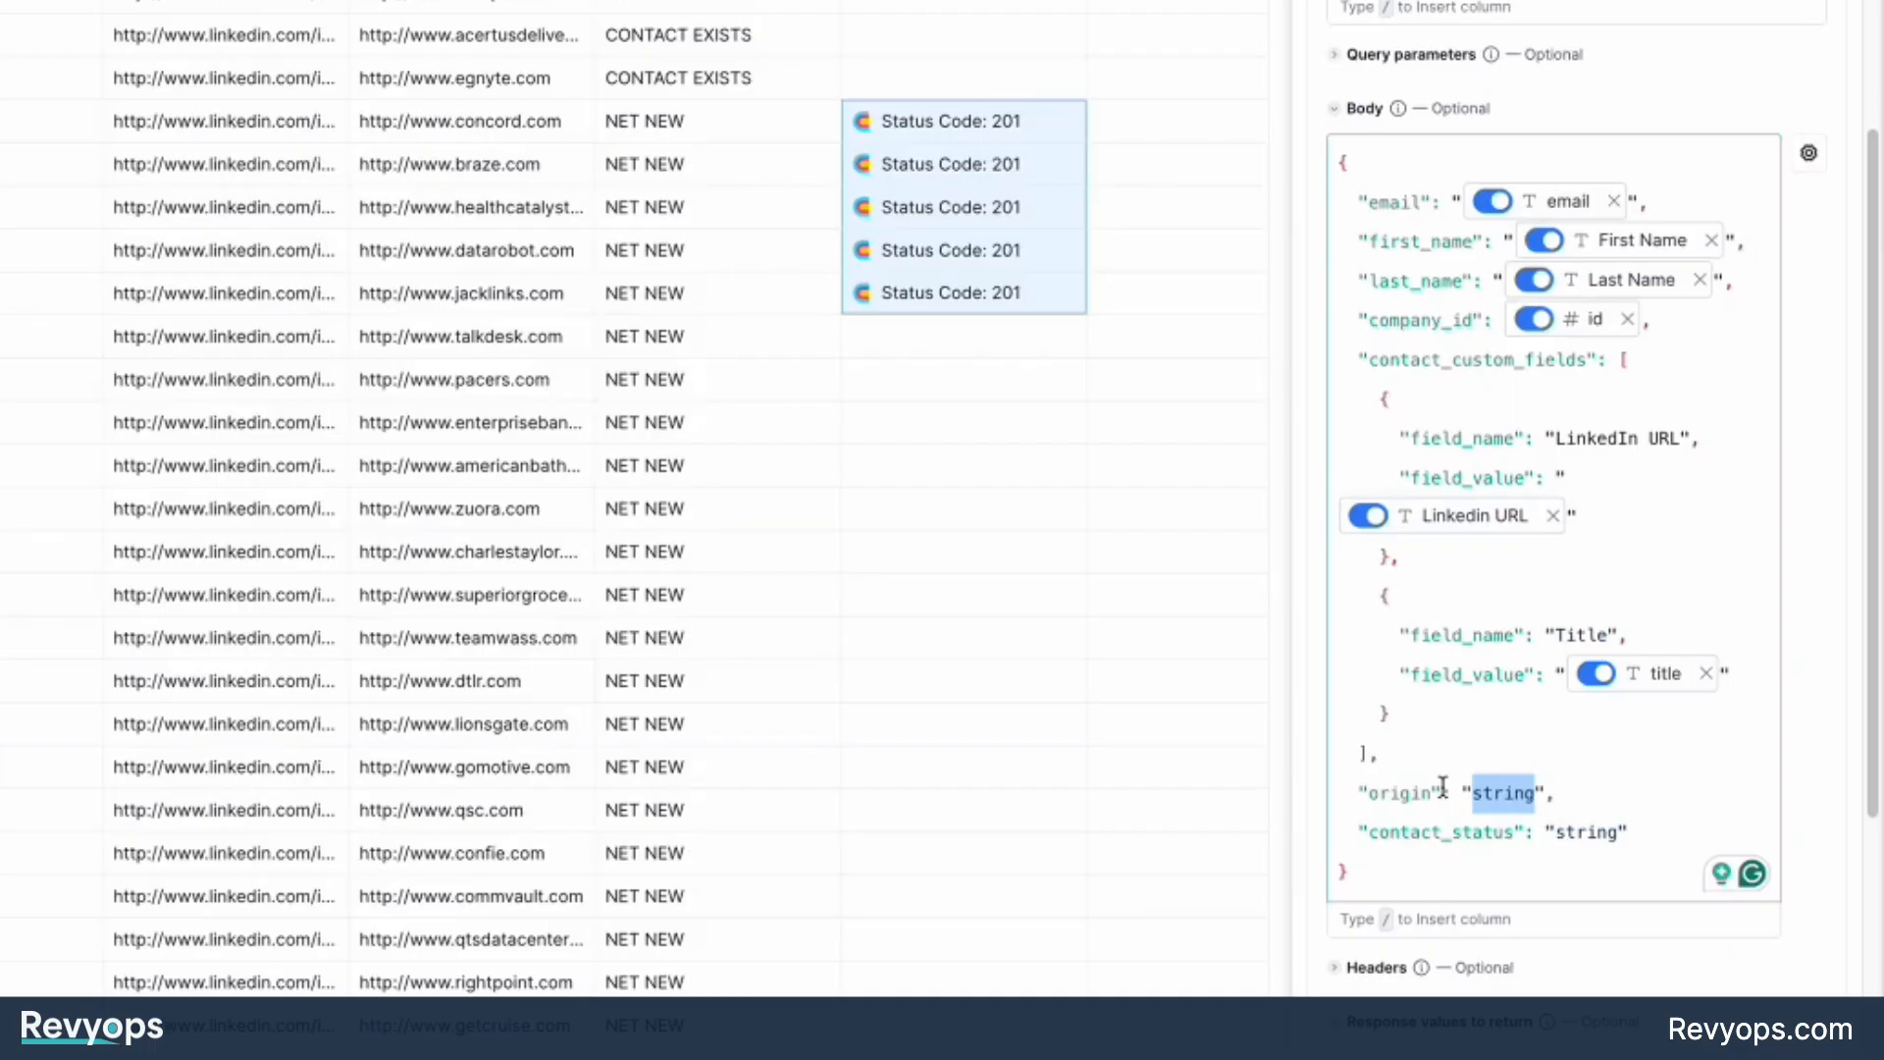
{"action": "type", "text": "Clay"}
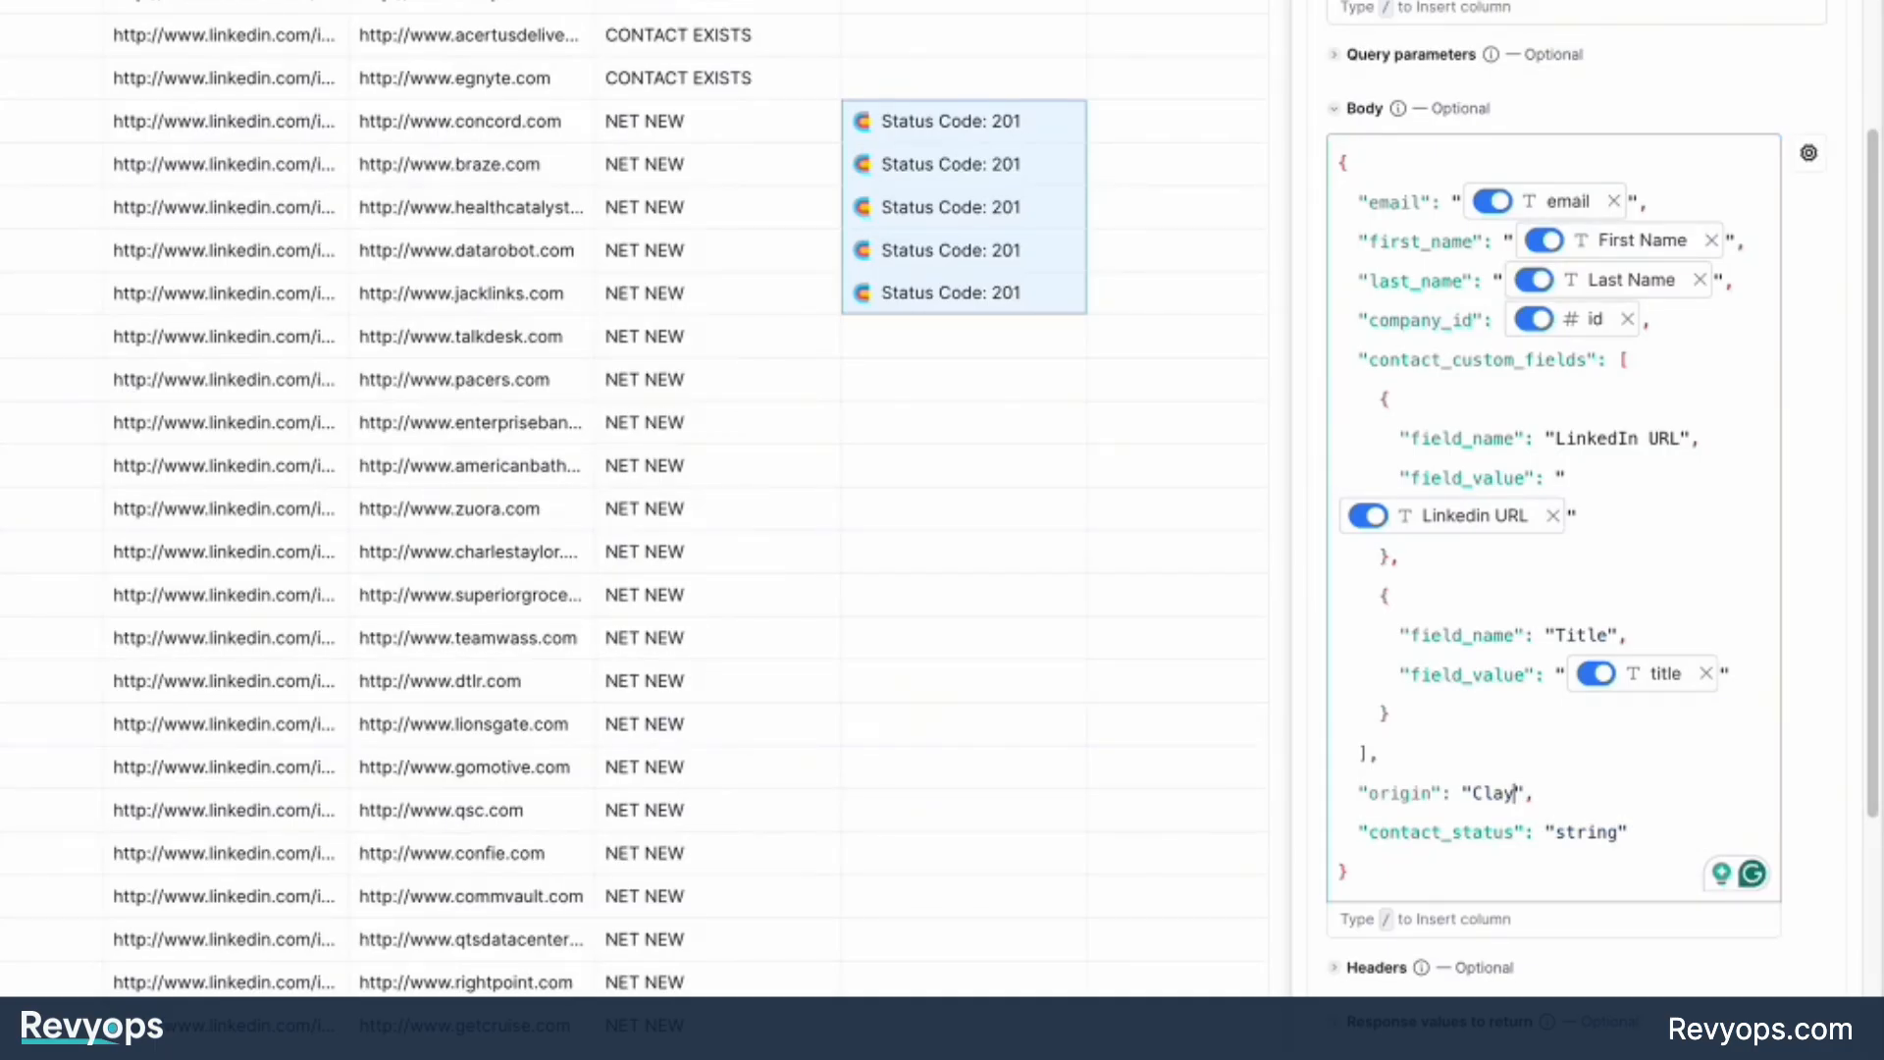
Try Crunchbase and Apollo as alternative origin values, and restore "Clay".
{"action": "key", "text": "BackSpace"}
{"action": "key", "text": "BackSpace"}
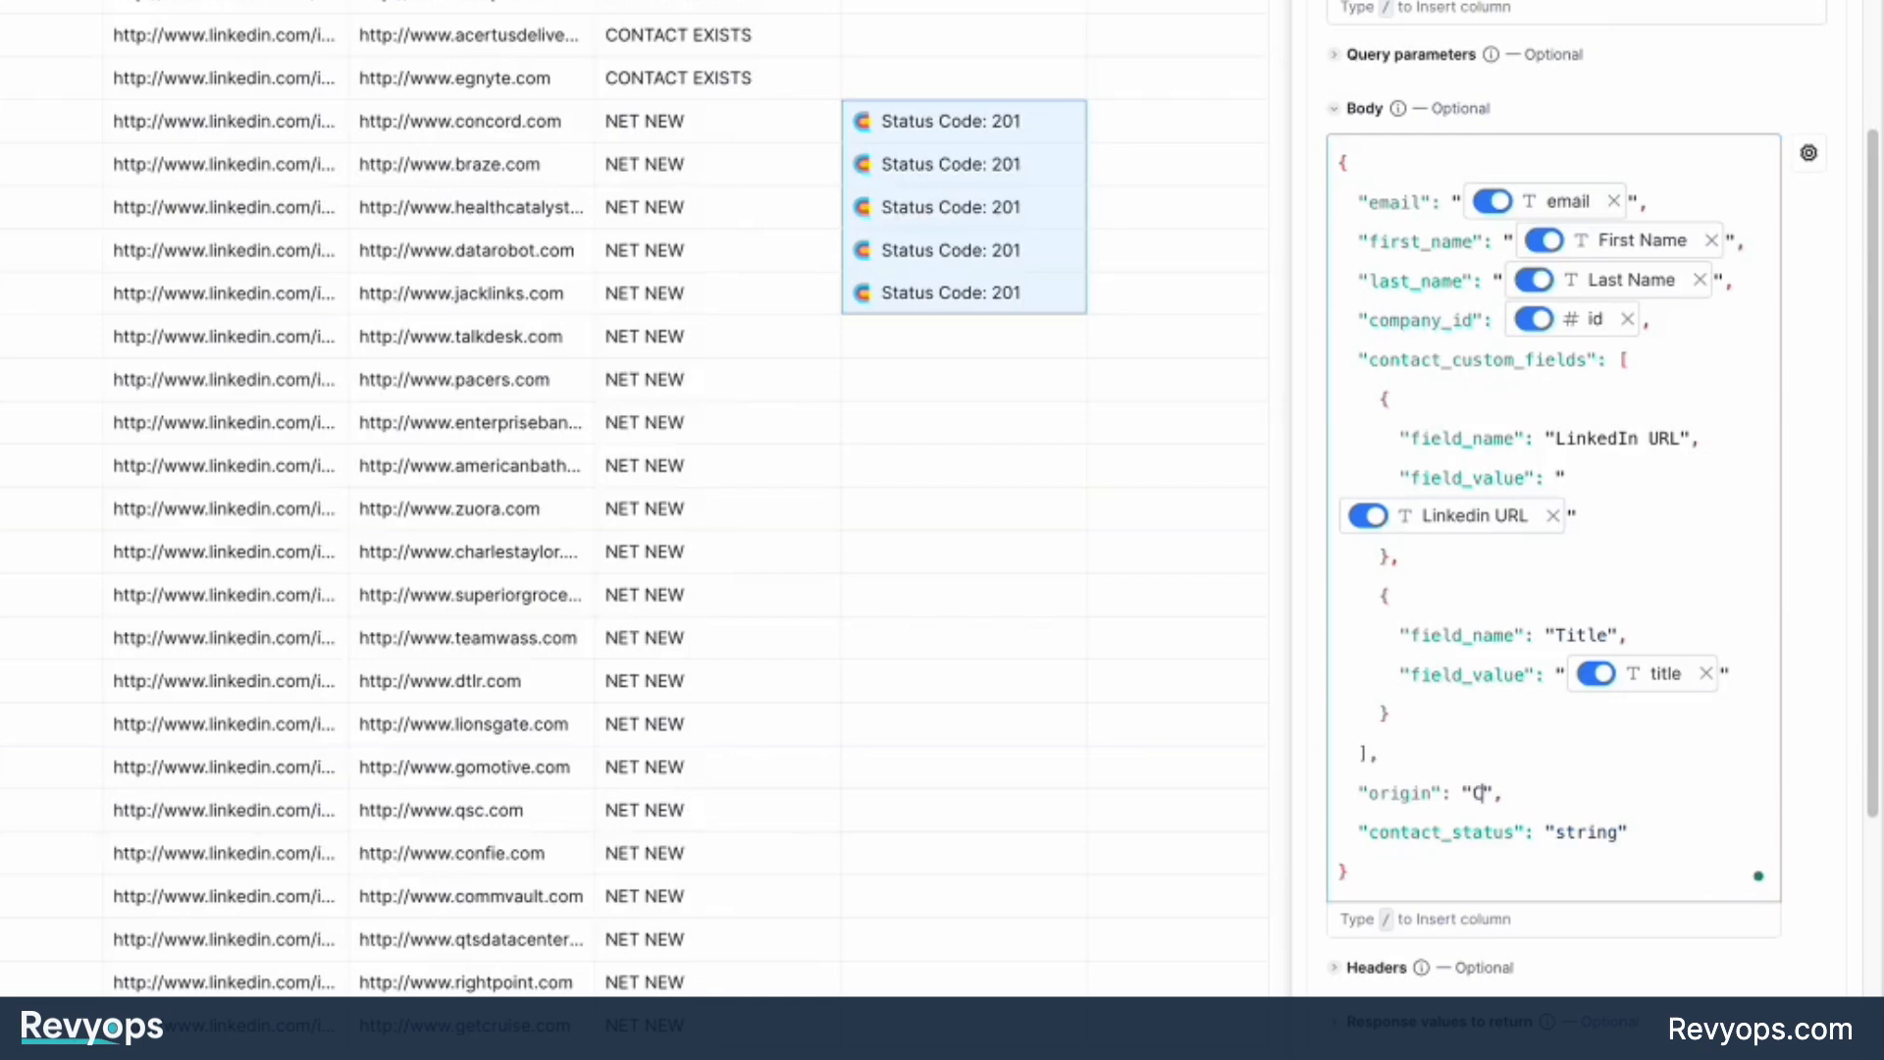
{"action": "type", "text": "runchbase"}
{"action": "key", "text": "alt+BackSpace"}
{"action": "type", "text": "Apollo"}
{"action": "key", "text": "alt+BackSpace"}
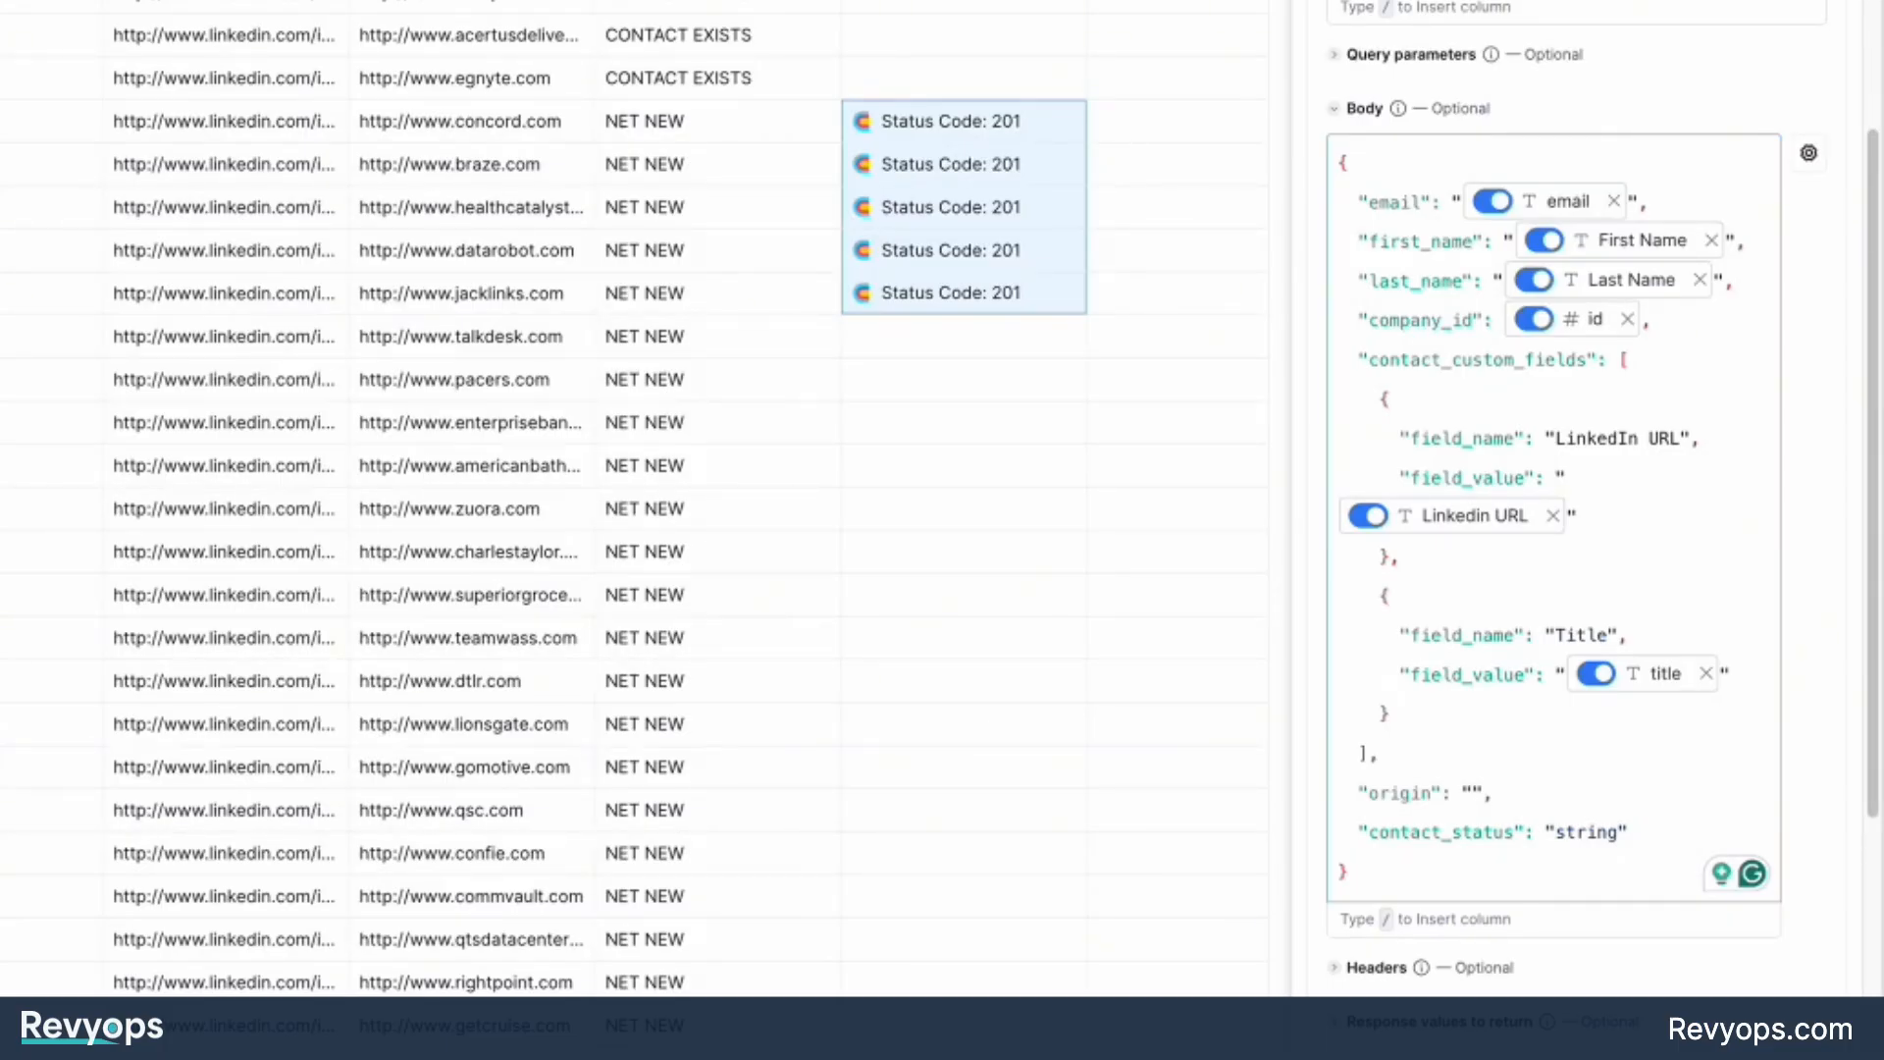
{"action": "type", "text": "Clay"}
Set the contact_status value in the request body to "New Contact".
{"action": "double_click", "coordinate": [1575, 833]}
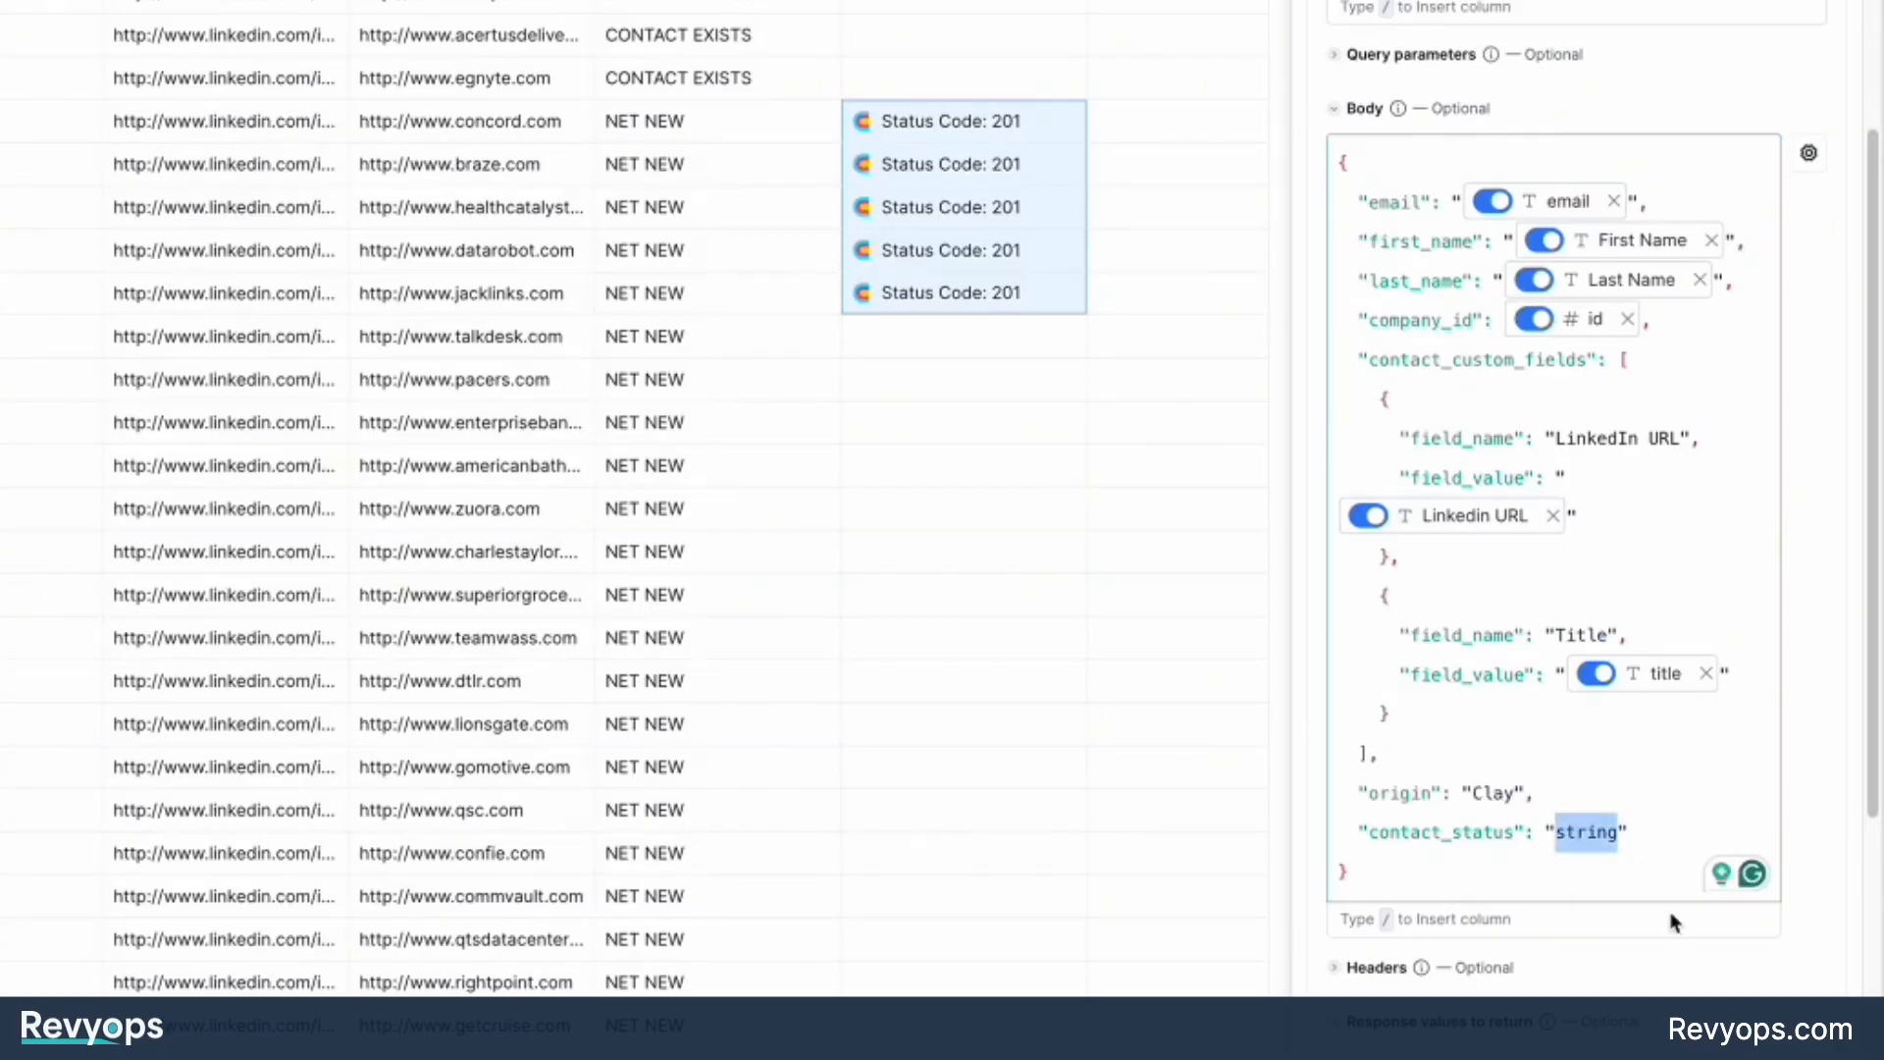
{"action": "type", "text": "New Contac"}
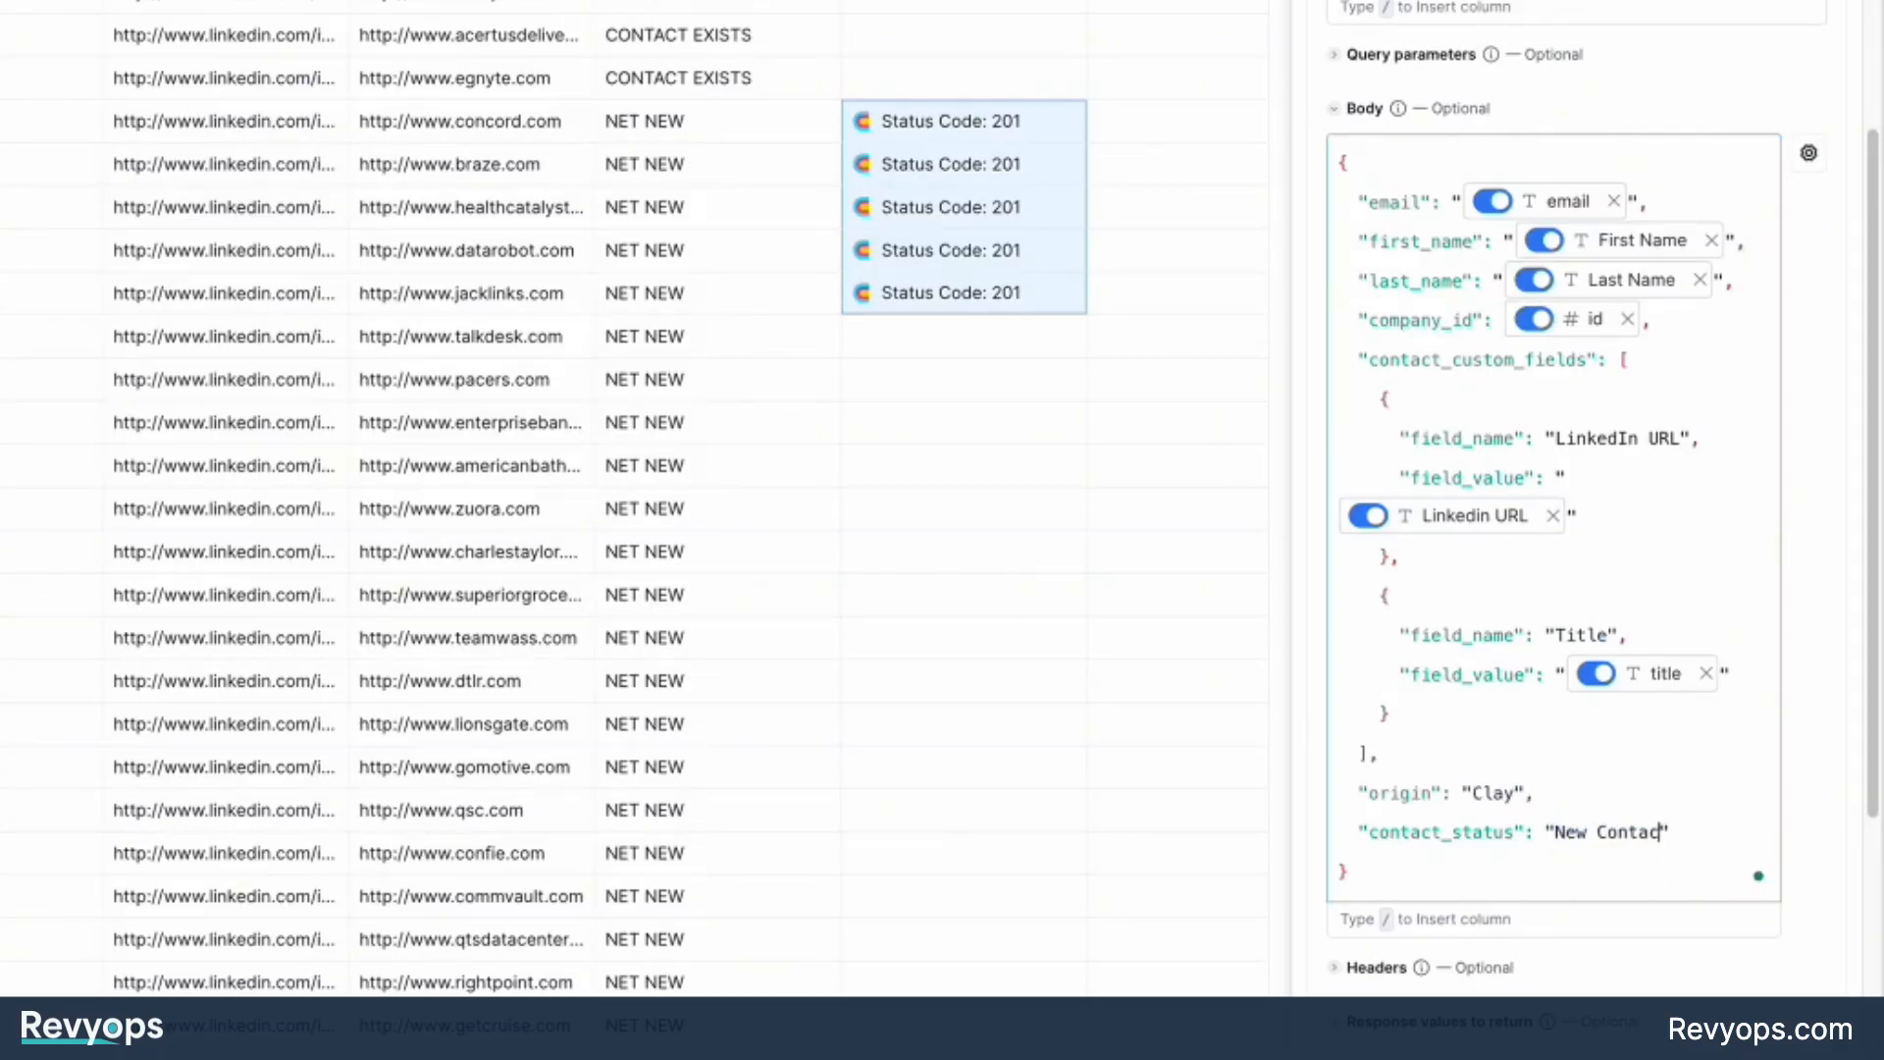
{"action": "type", "text": "t"}
{"action": "key", "text": "alt+BackSpace"}
{"action": "key", "text": "alt+BackSpace"}
{"action": "type", "text": "New Contact"}
Add a request header with the key x-api-key and paste the API key as its value.
{"action": "left_click", "coordinate": [1401, 971]}
{"action": "scroll", "coordinate": [1472, 873], "scroll_direction": "down", "scroll_amount": 3}
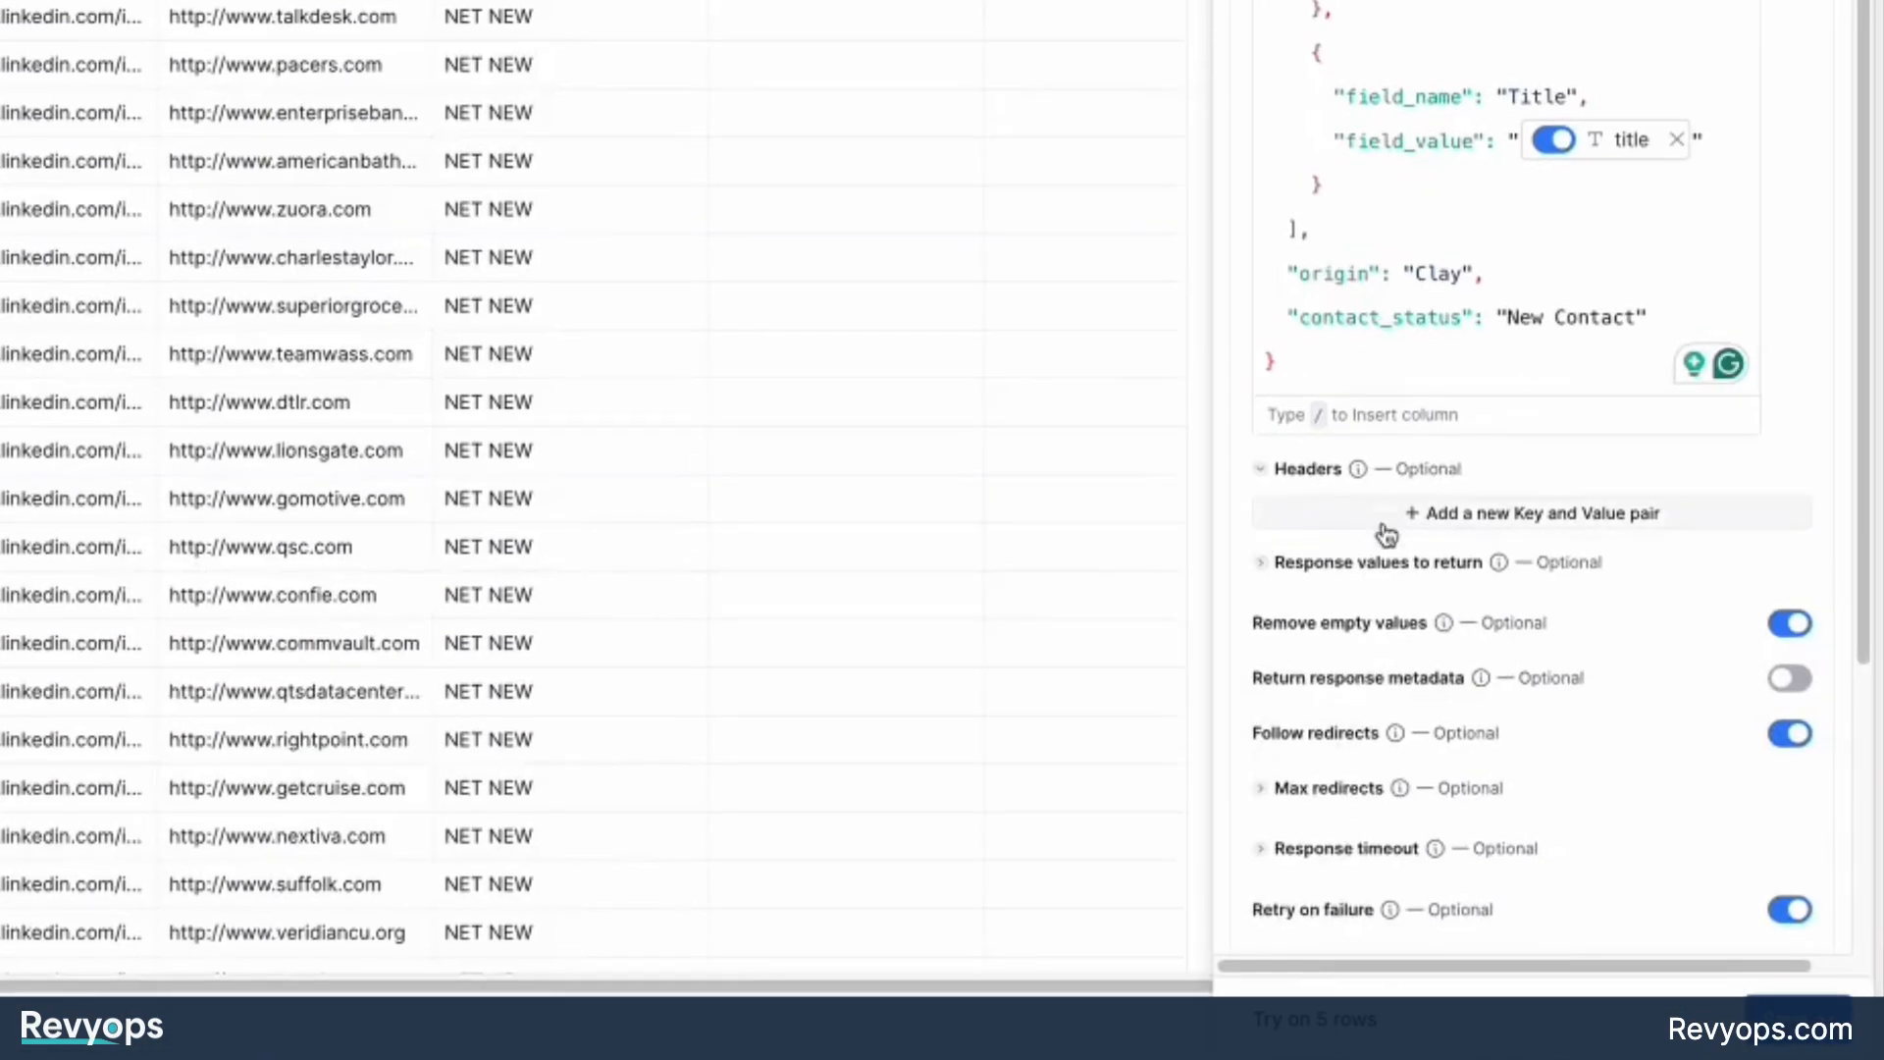
{"action": "left_click", "coordinate": [1386, 515]}
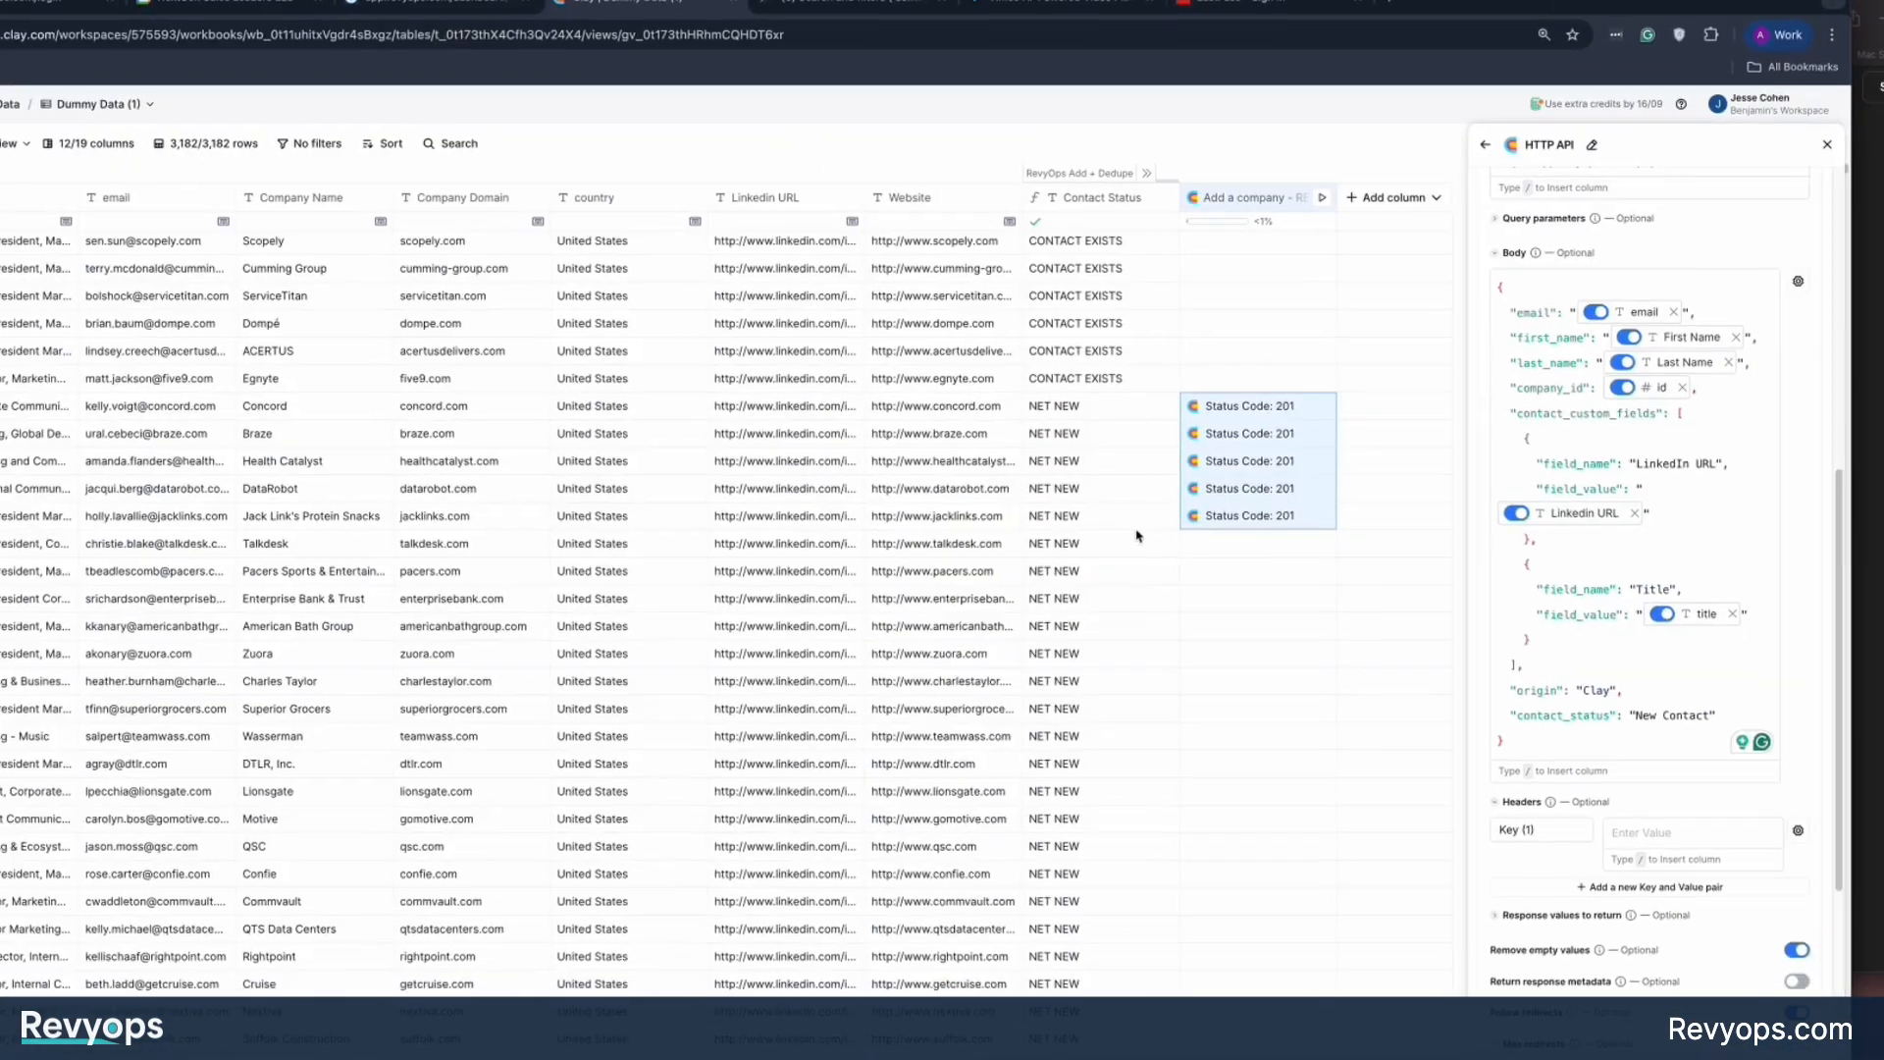
{"action": "type", "text": "x-api-key"}
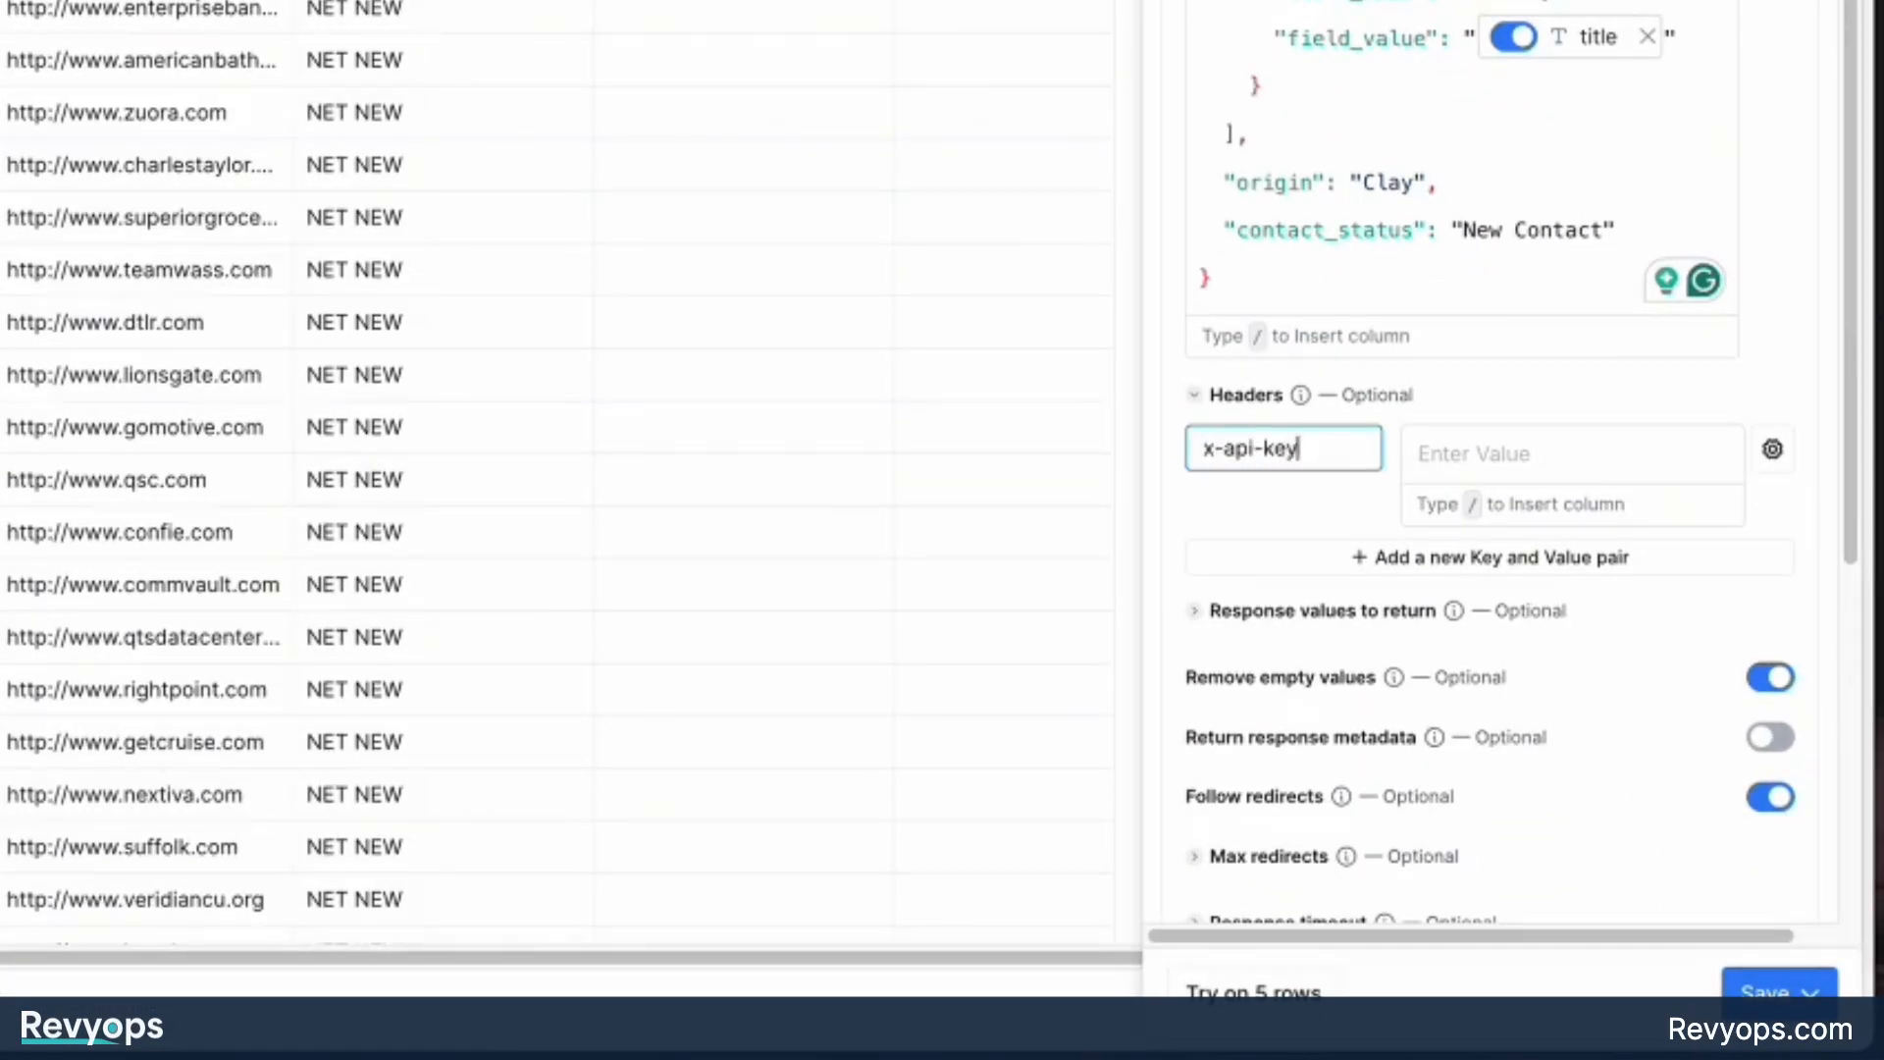
{"action": "left_click", "coordinate": [1568, 461]}
{"action": "key", "text": "ctrl+v"}
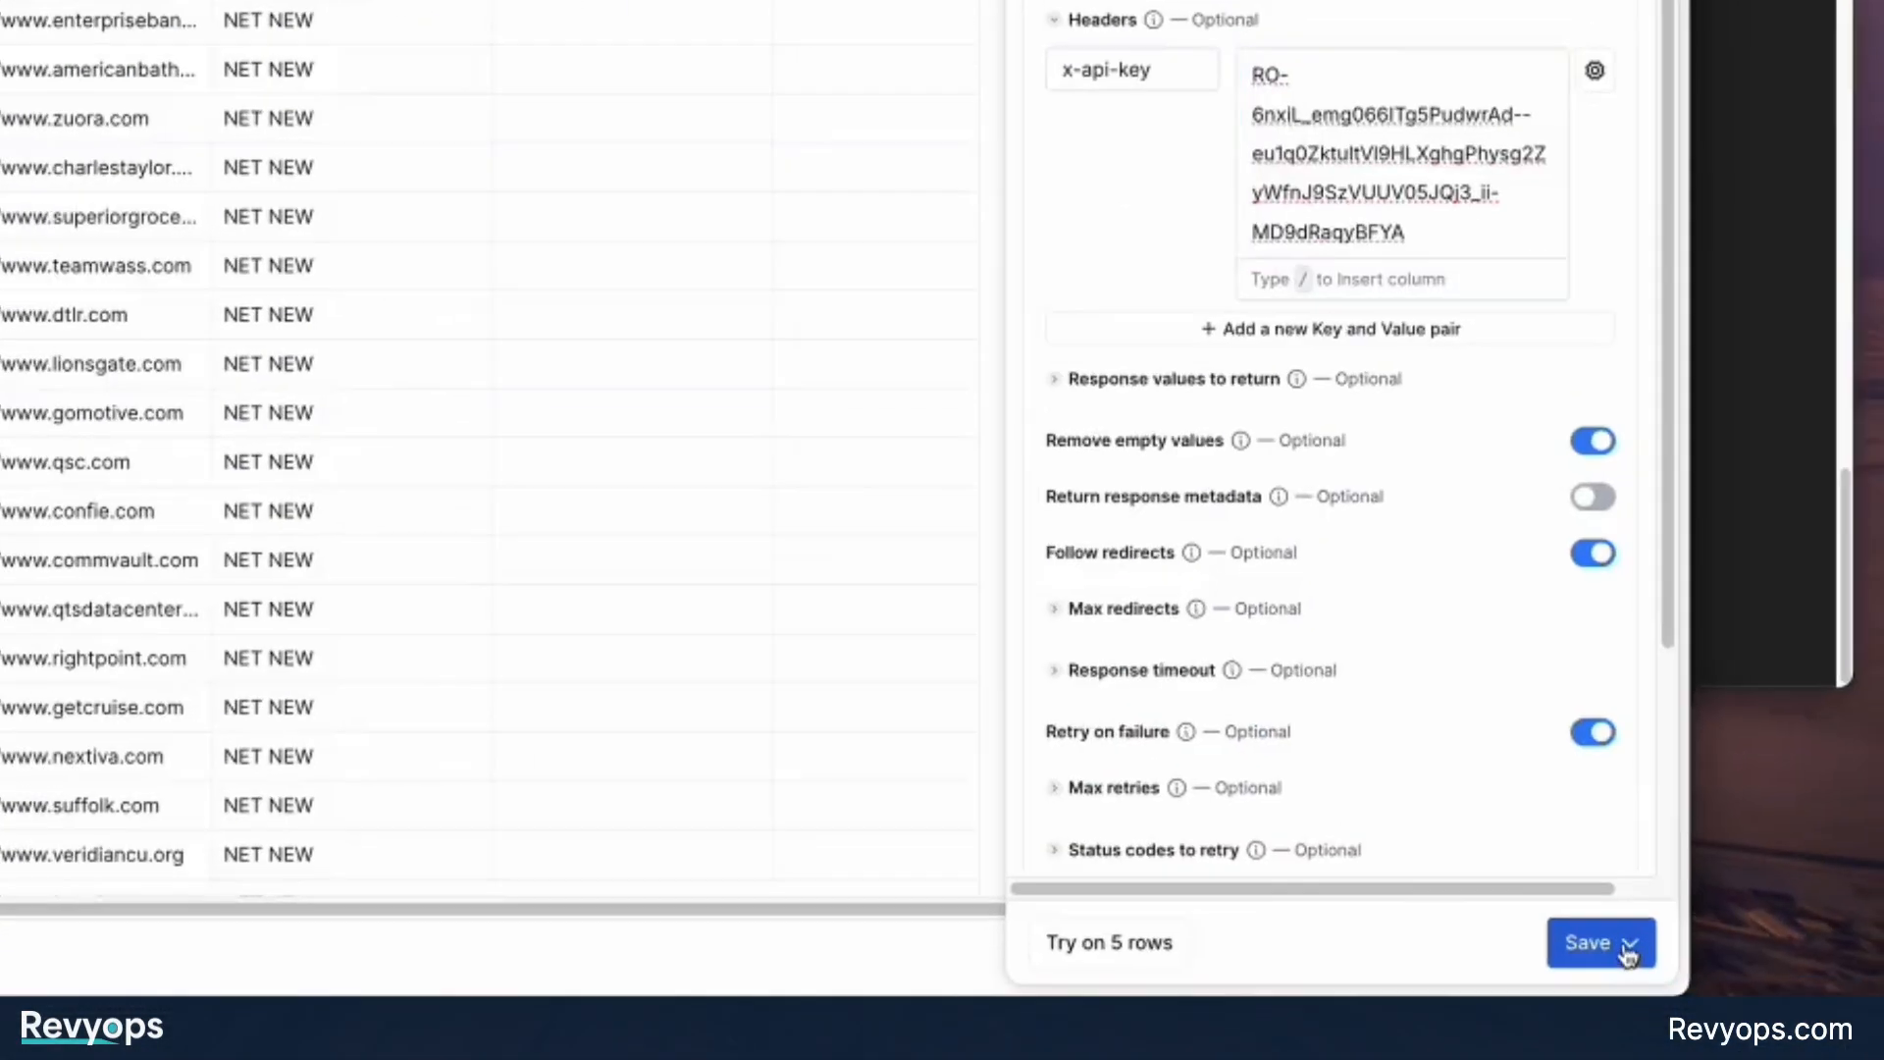
Save the HTTP API column and run it on the five NET NEW rows whose companies were already added.
{"action": "left_click", "coordinate": [1614, 949]}
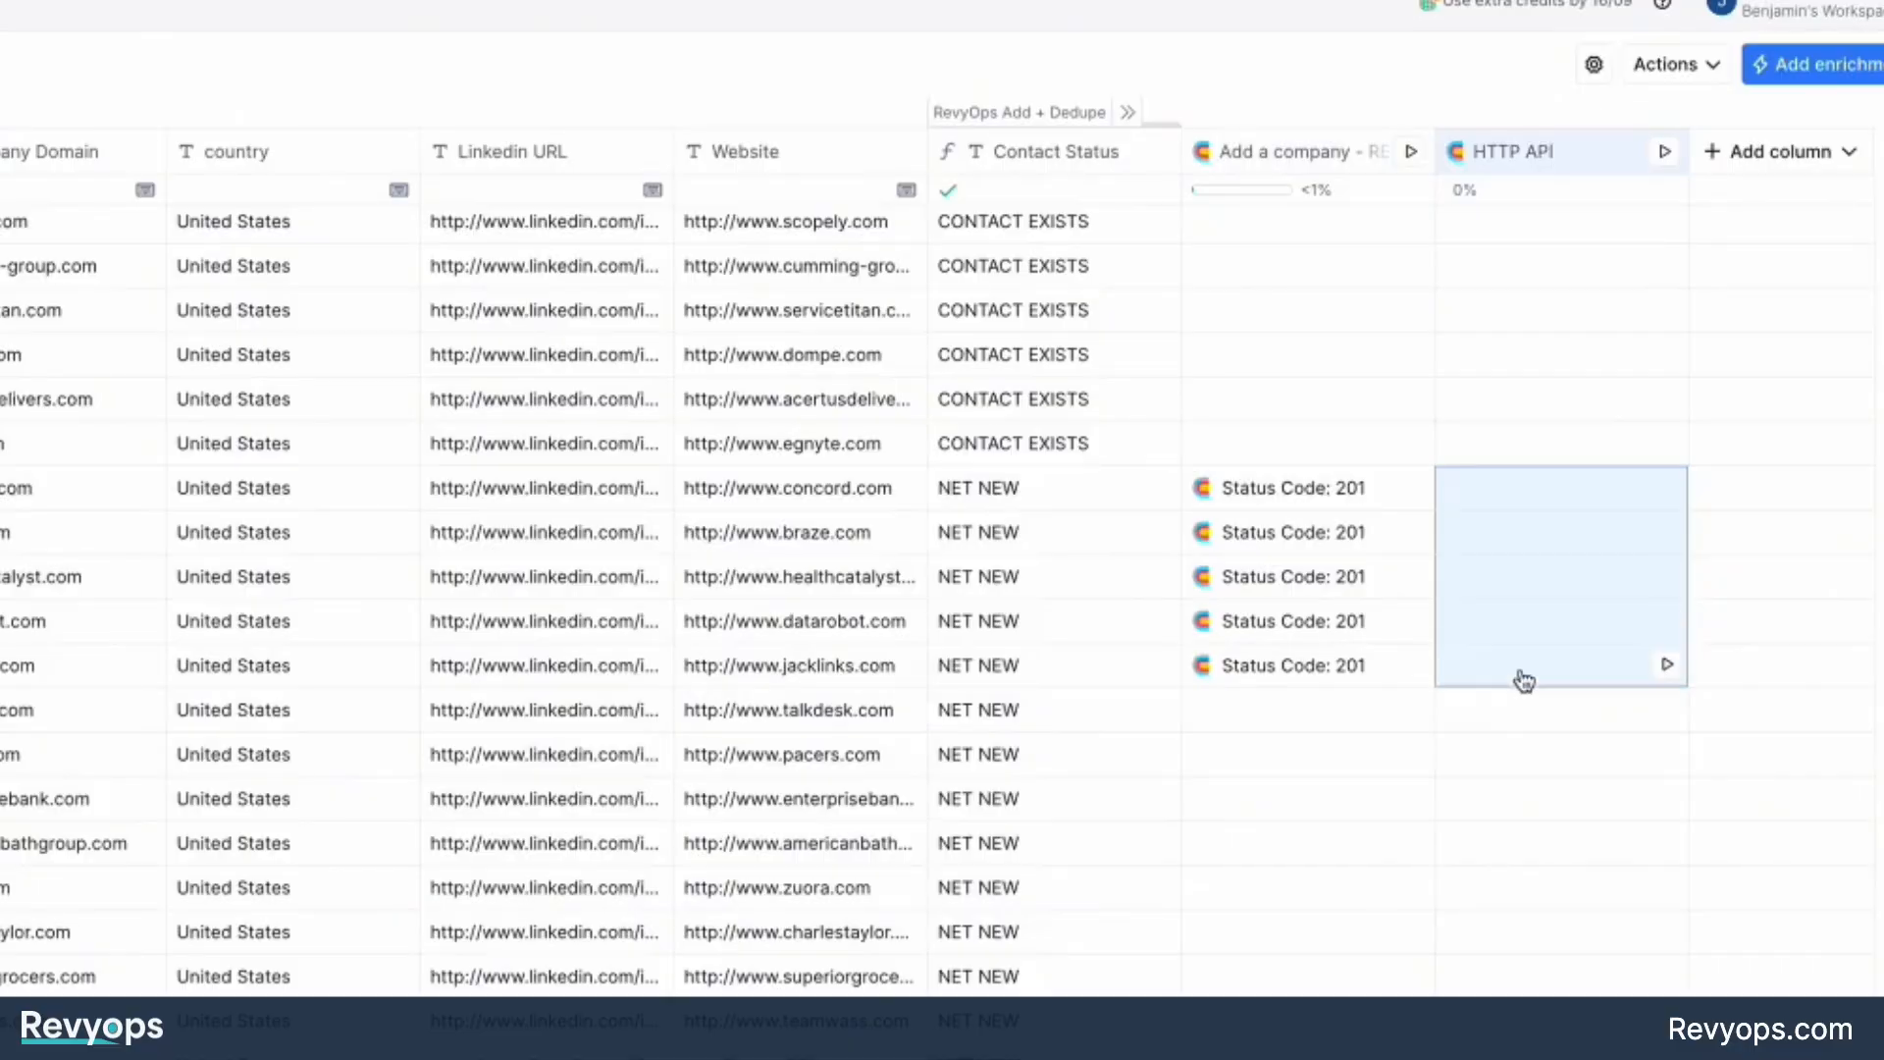
{"action": "right_click", "coordinate": [1501, 587]}
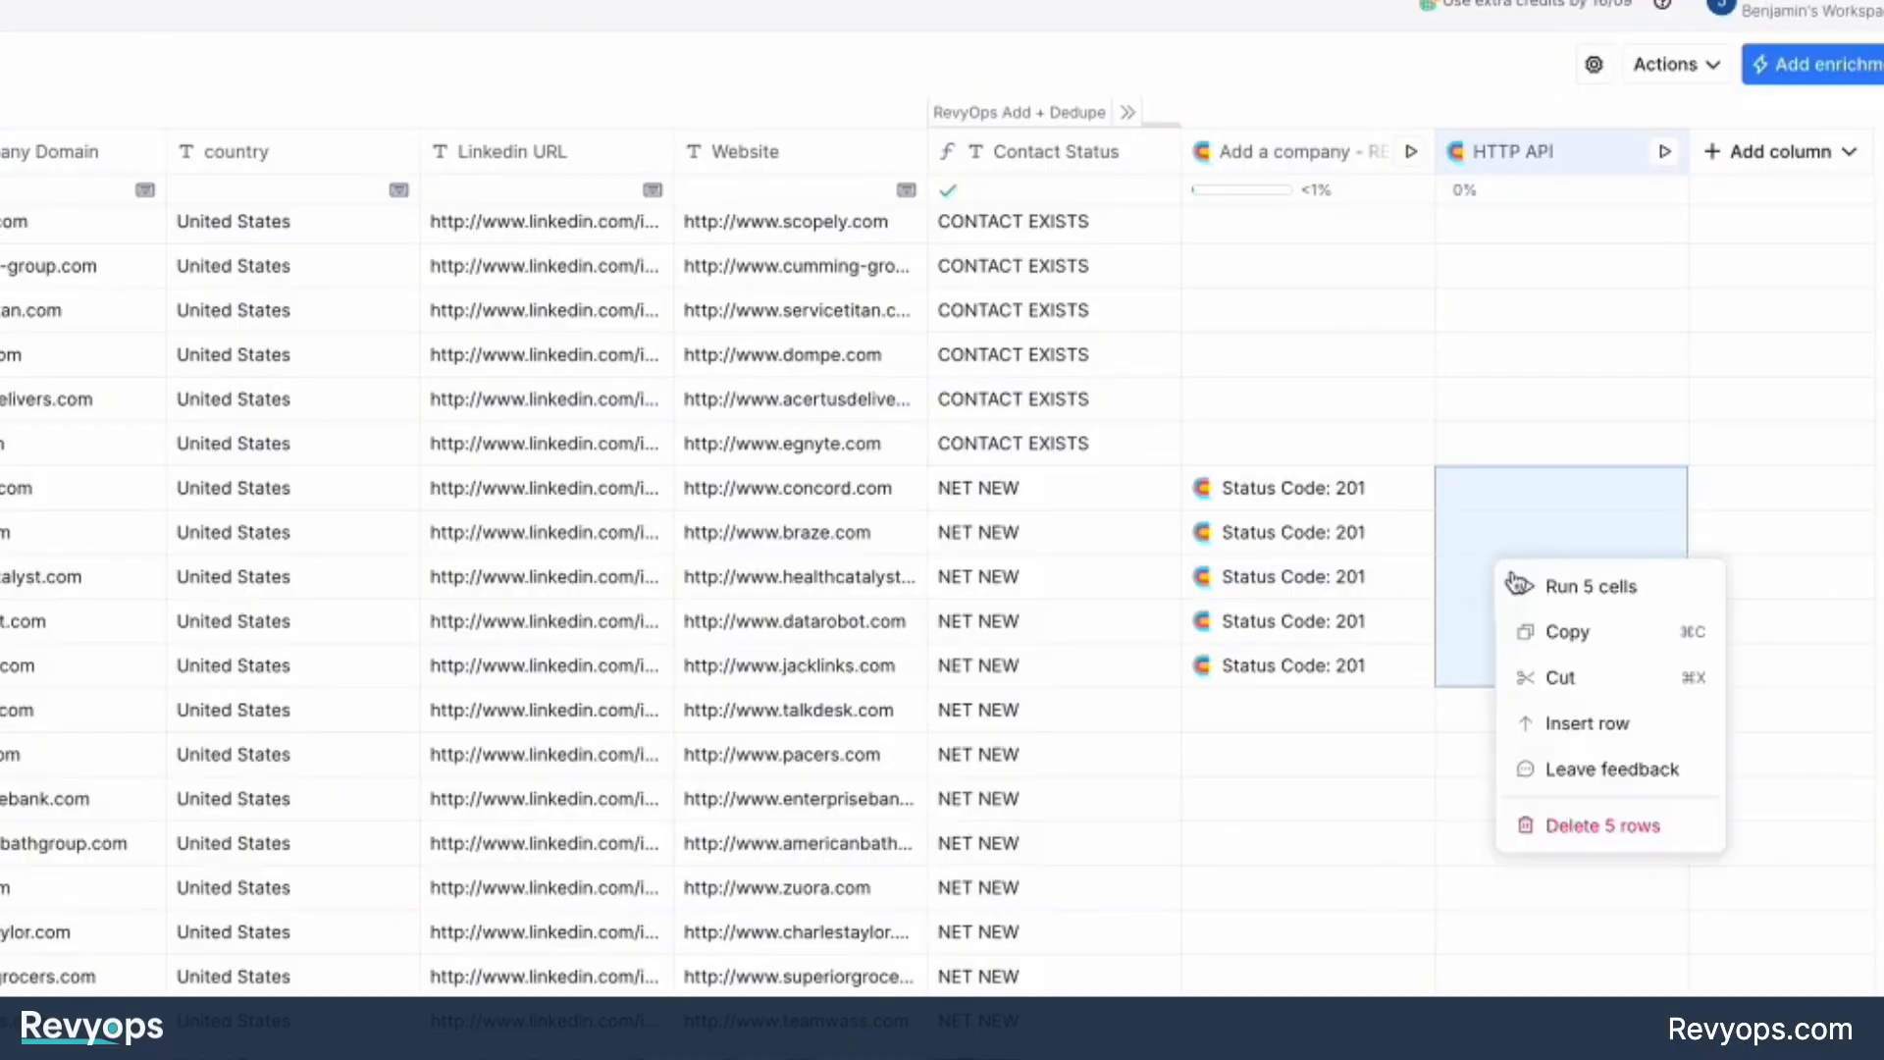
{"action": "left_click", "coordinate": [1521, 587]}
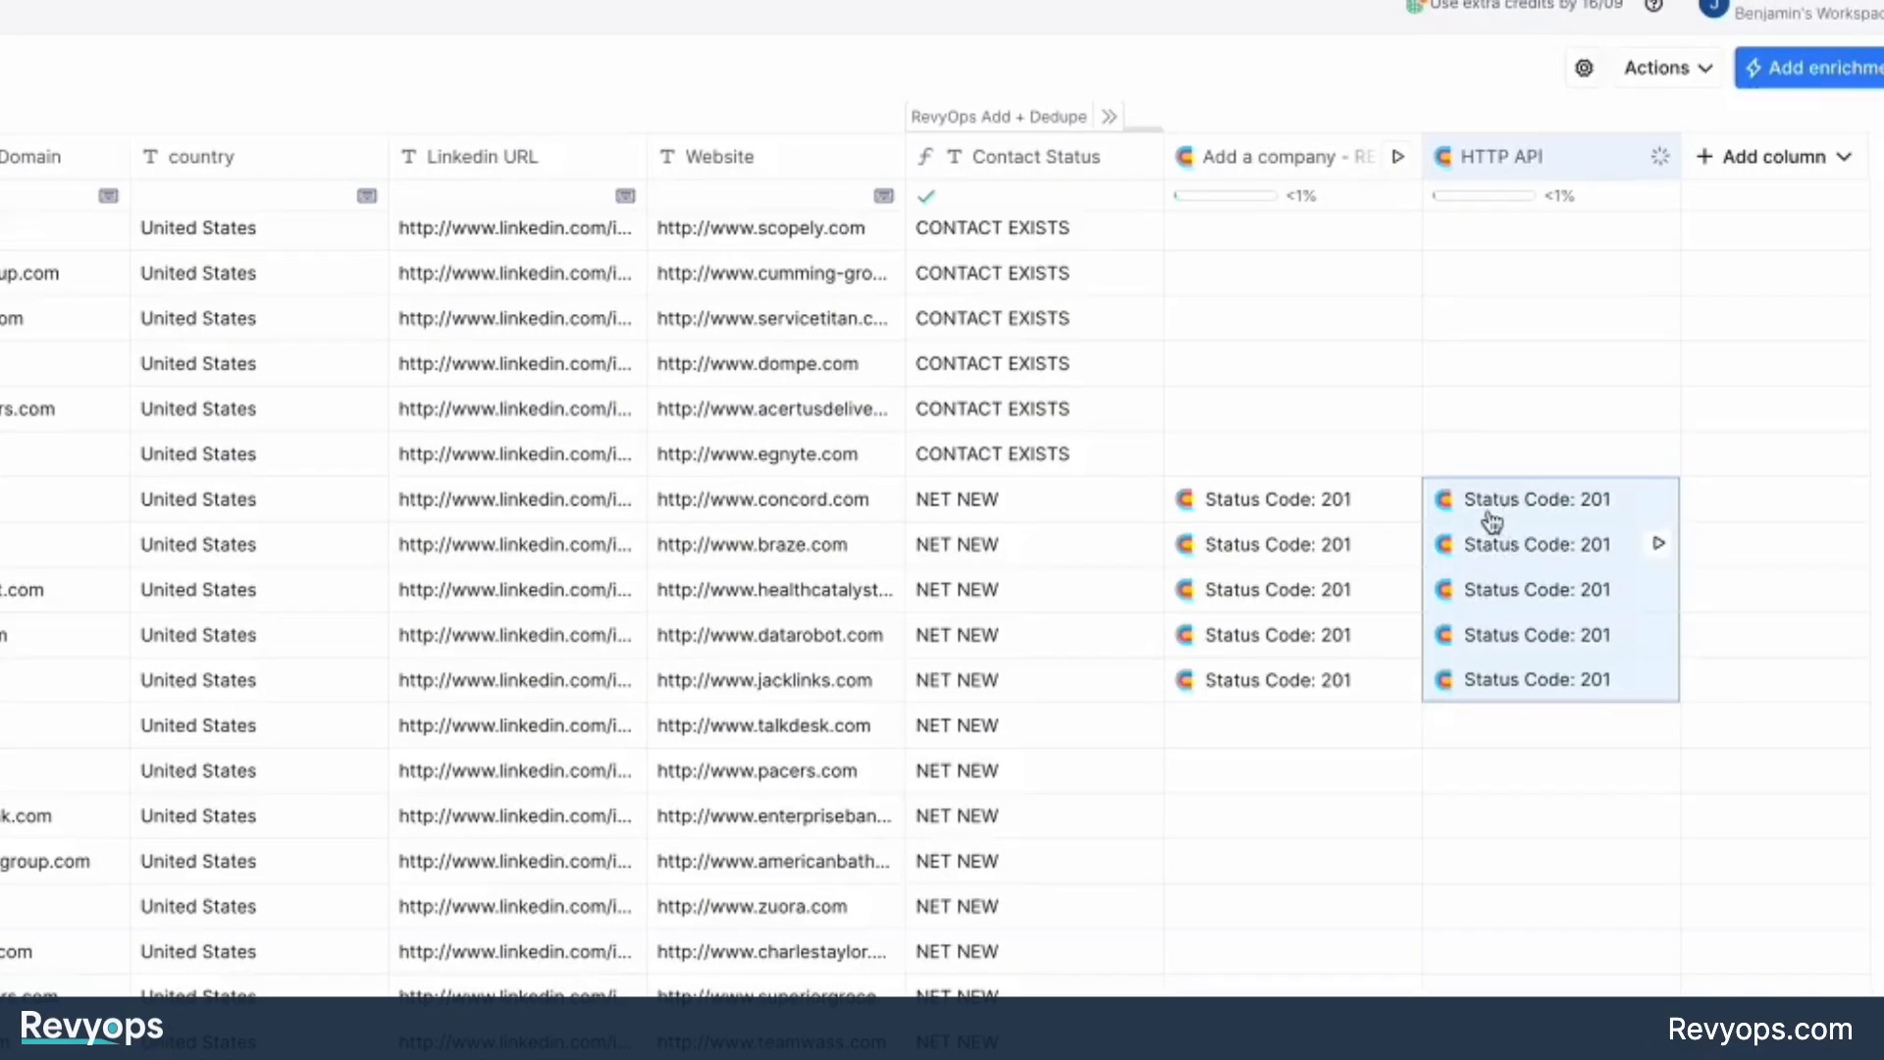
Inspect the response details for the concord.com row, and switch to the Contact list in RevyOps.
{"action": "left_click", "coordinate": [1497, 491]}
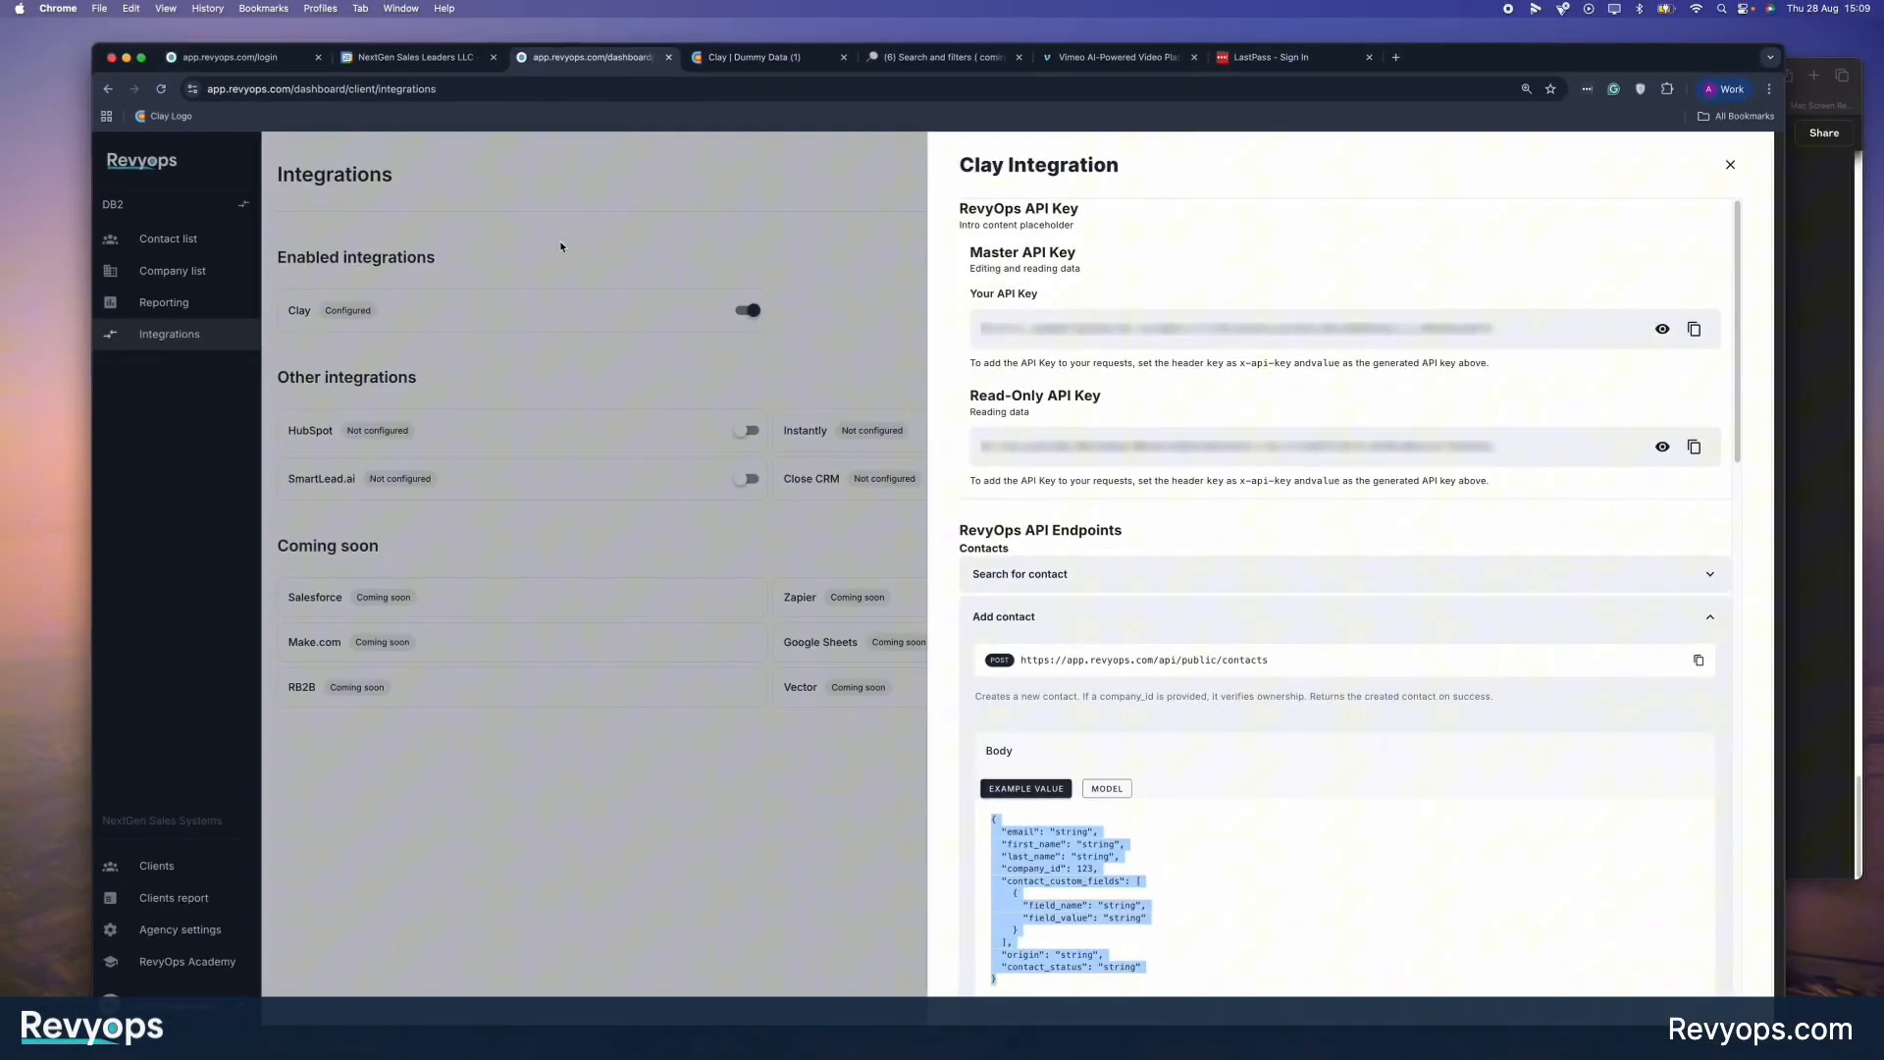
{"action": "left_click", "coordinate": [559, 239]}
{"action": "left_click", "coordinate": [312, 414]}
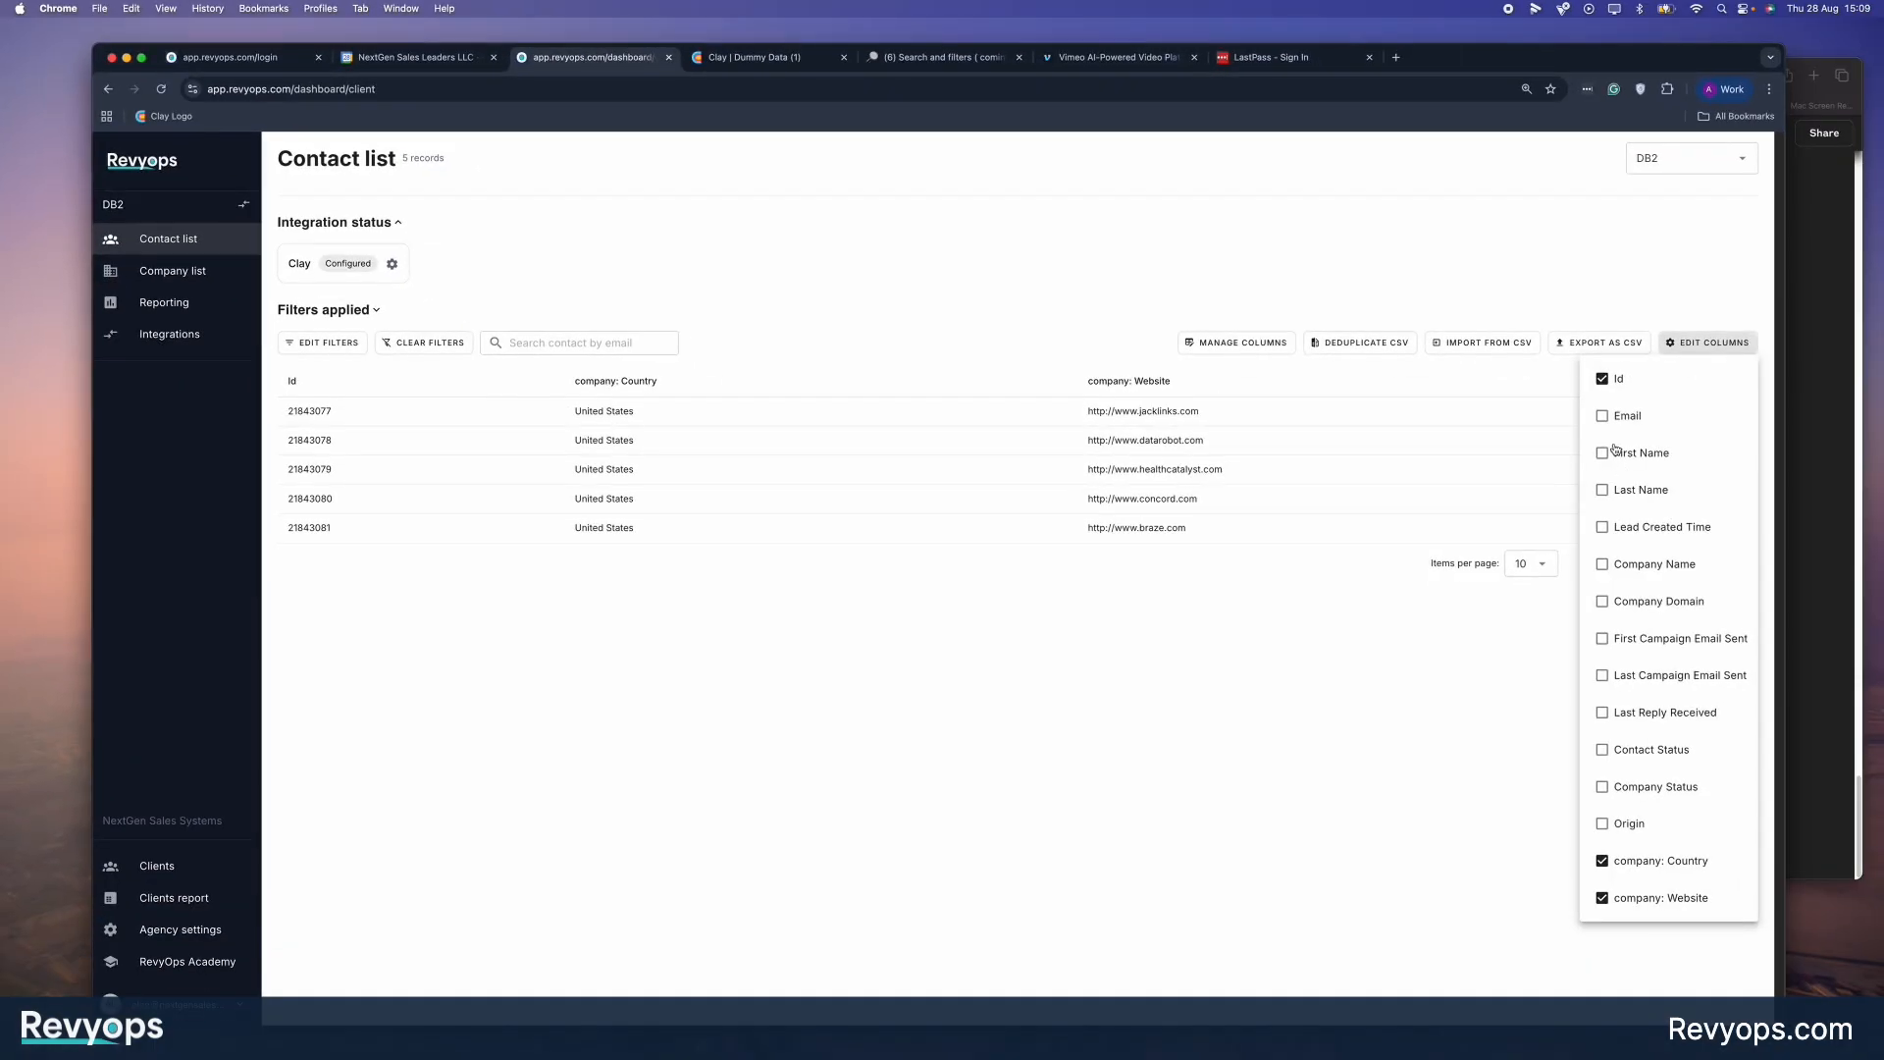
Show all remaining columns in the contact list, from First Name through Contact Status, Company Status and Origin.
{"action": "left_click", "coordinate": [1609, 416]}
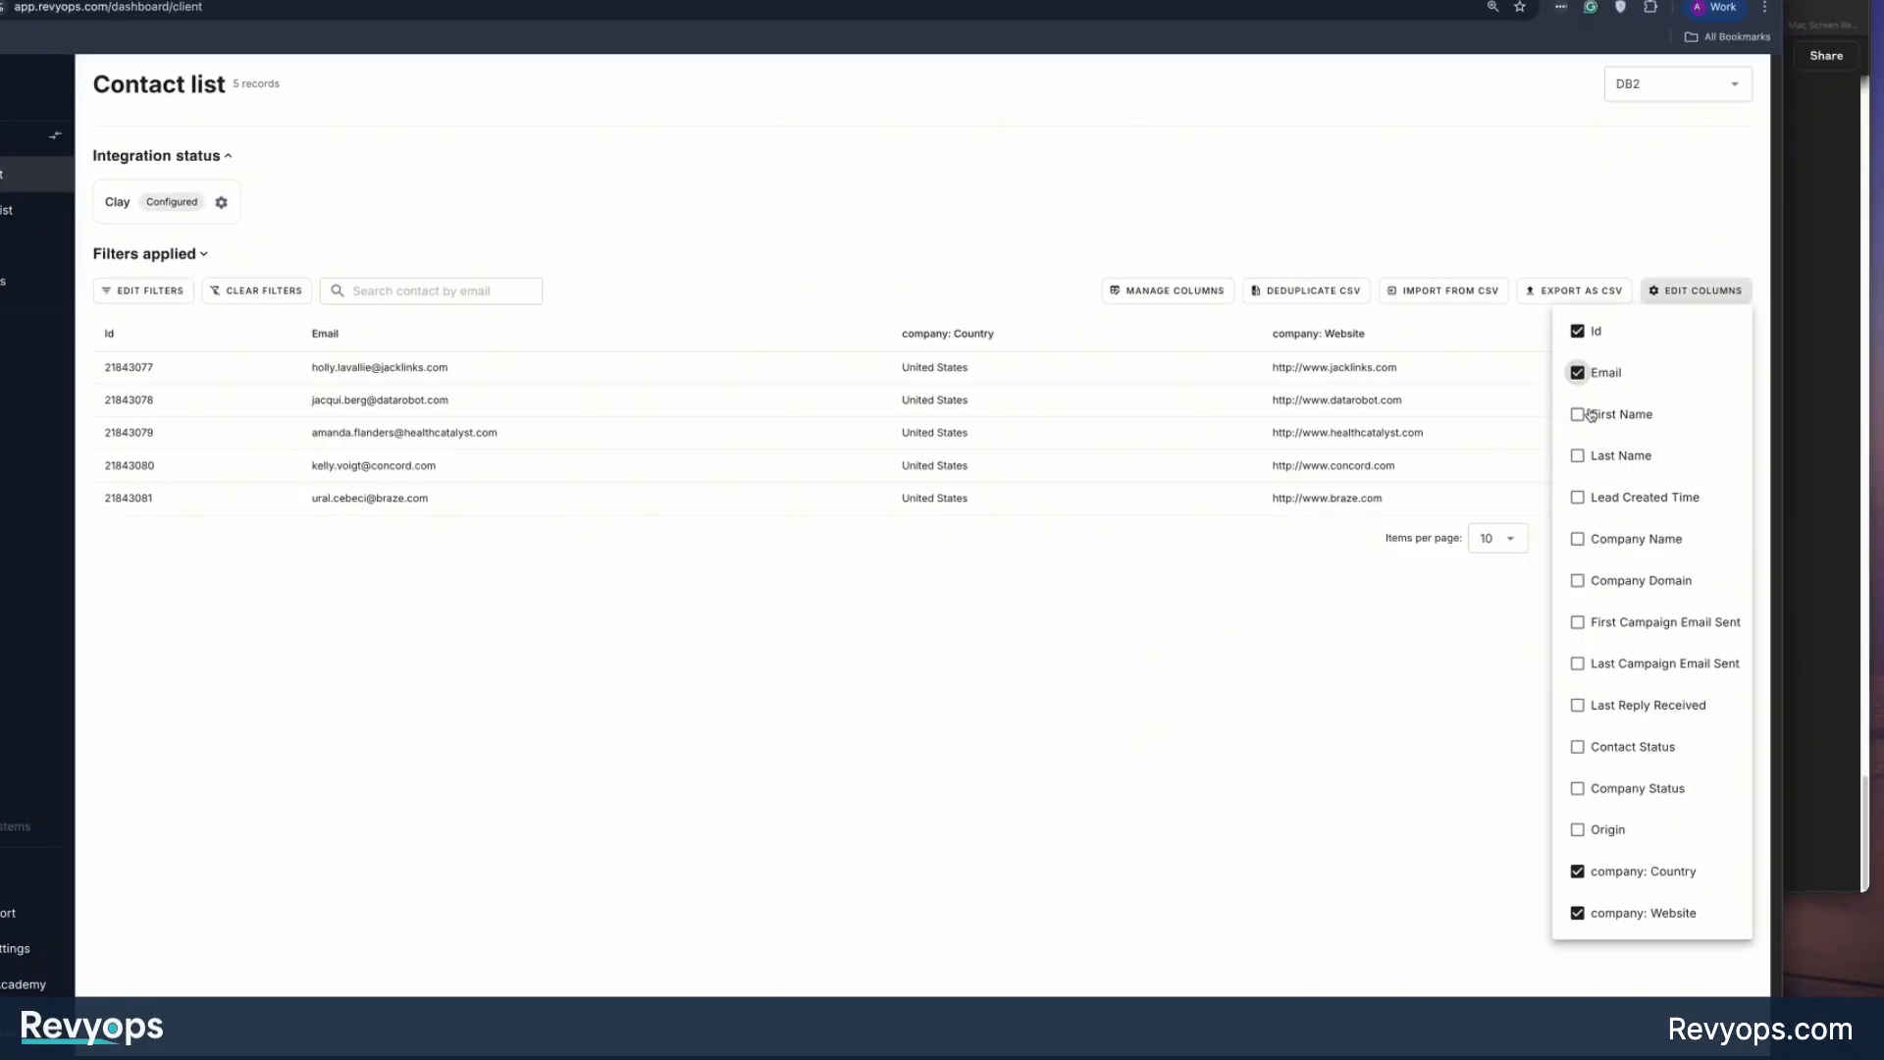
{"action": "left_click", "coordinate": [1612, 453]}
{"action": "left_click", "coordinate": [1611, 490]}
{"action": "left_click", "coordinate": [1612, 527]}
{"action": "left_click", "coordinate": [1611, 564]}
{"action": "left_click", "coordinate": [1488, 489]}
{"action": "left_click", "coordinate": [1467, 548]}
{"action": "left_click", "coordinate": [1467, 611]}
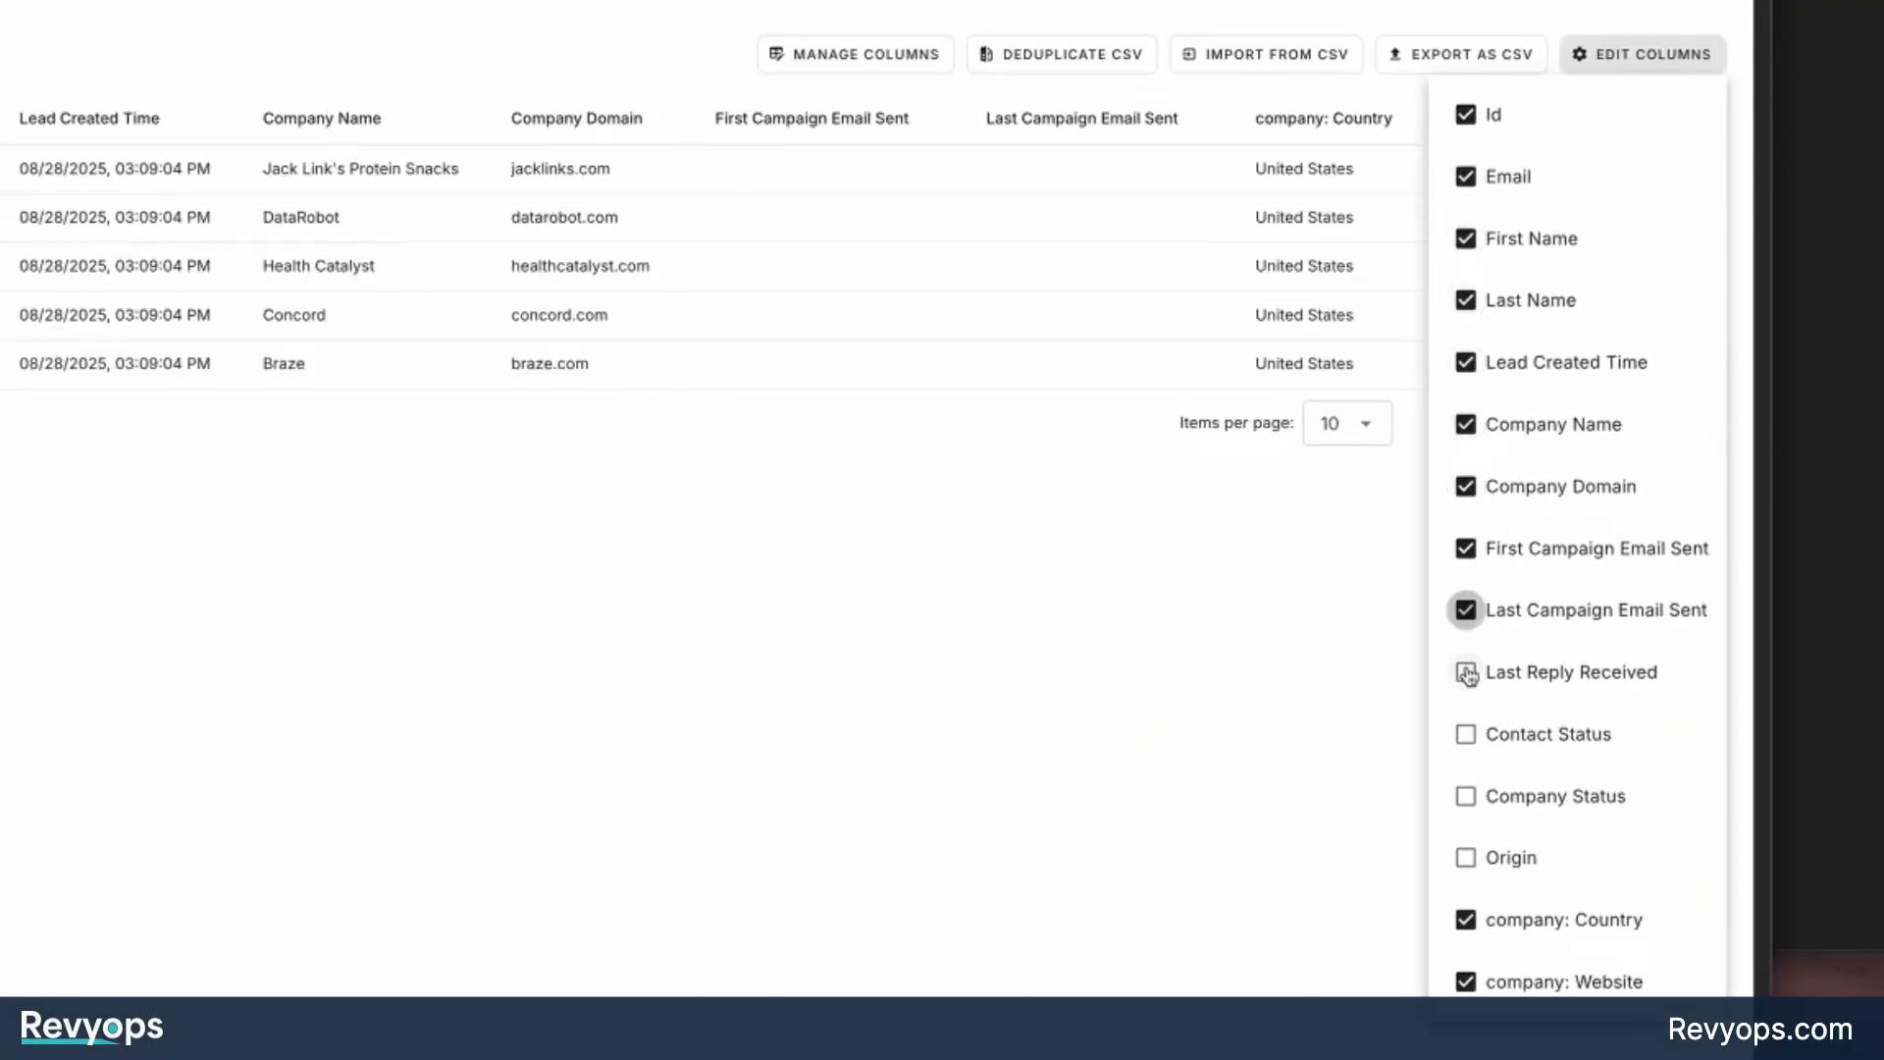
{"action": "left_click", "coordinate": [1467, 673]}
{"action": "left_click", "coordinate": [1467, 734]}
{"action": "left_click", "coordinate": [1468, 796]}
{"action": "left_click", "coordinate": [1467, 858]}
{"action": "left_click", "coordinate": [908, 689]}
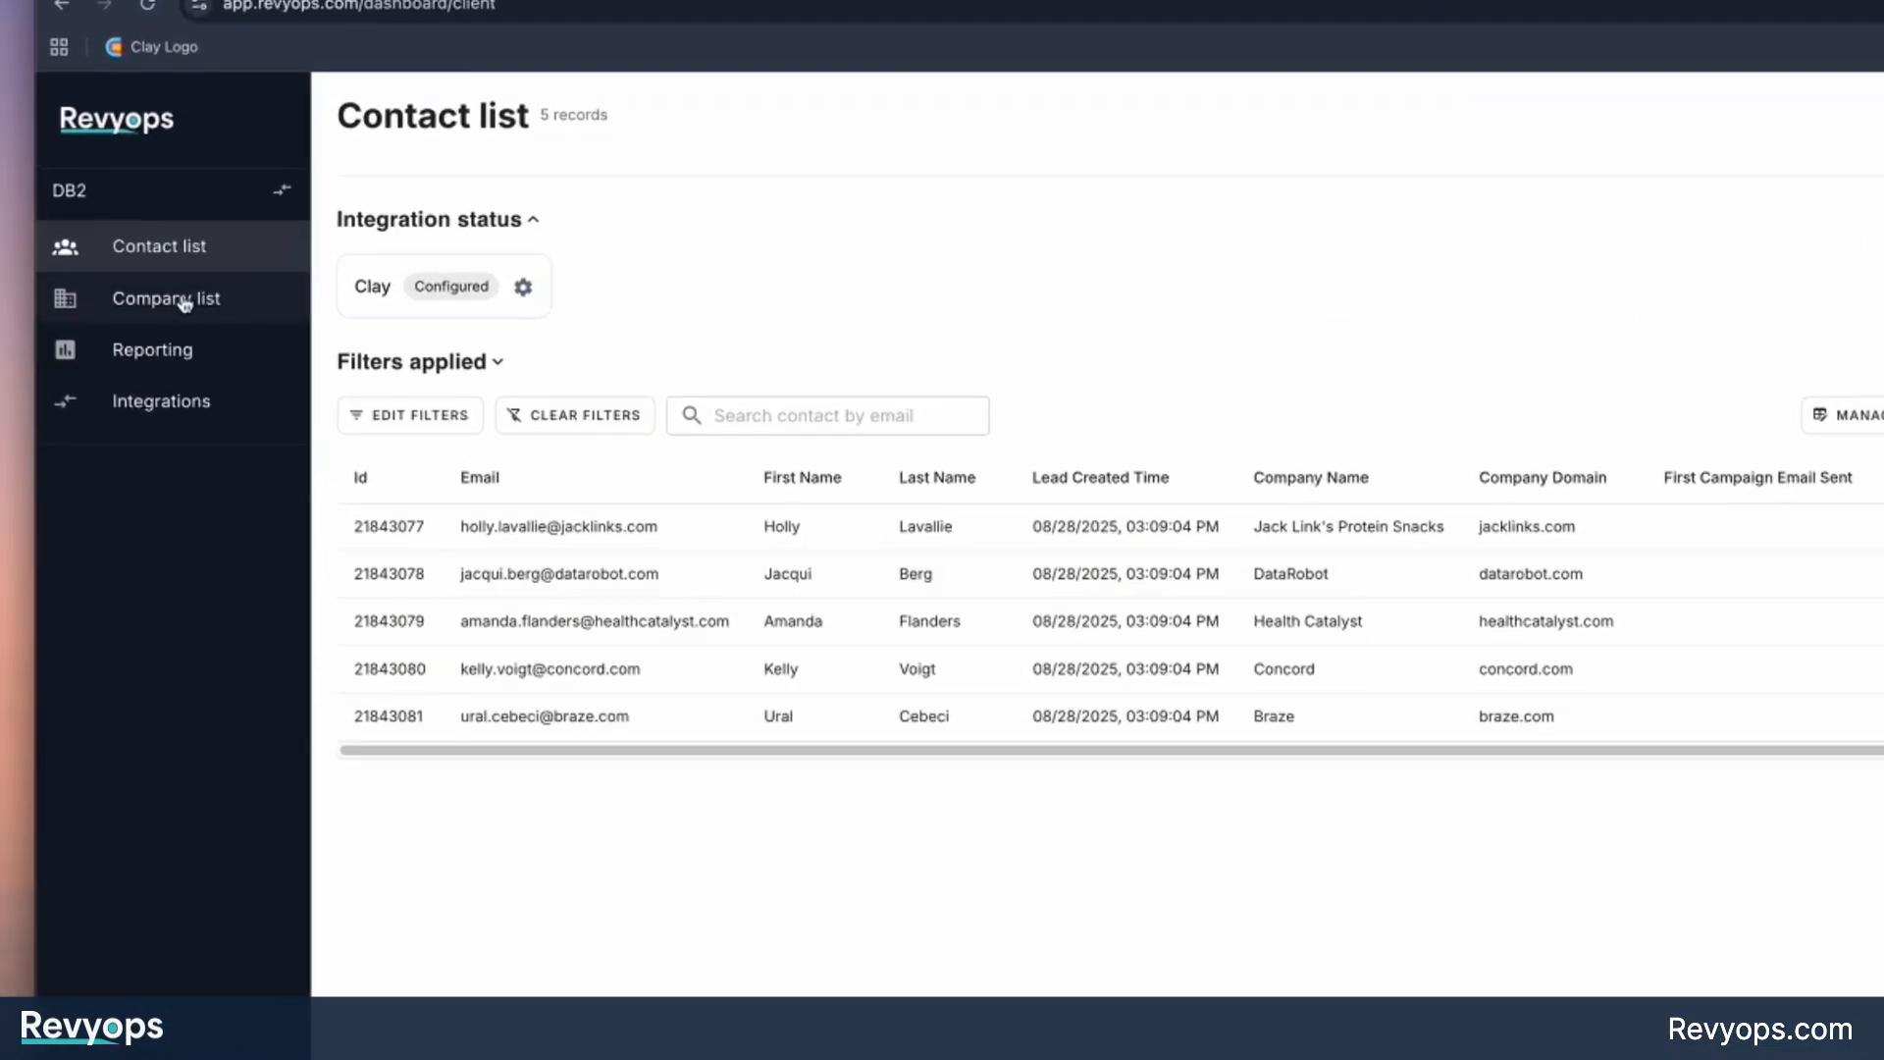
Open the Company list and check the Contact Count of the added companies.
{"action": "left_click", "coordinate": [185, 303]}
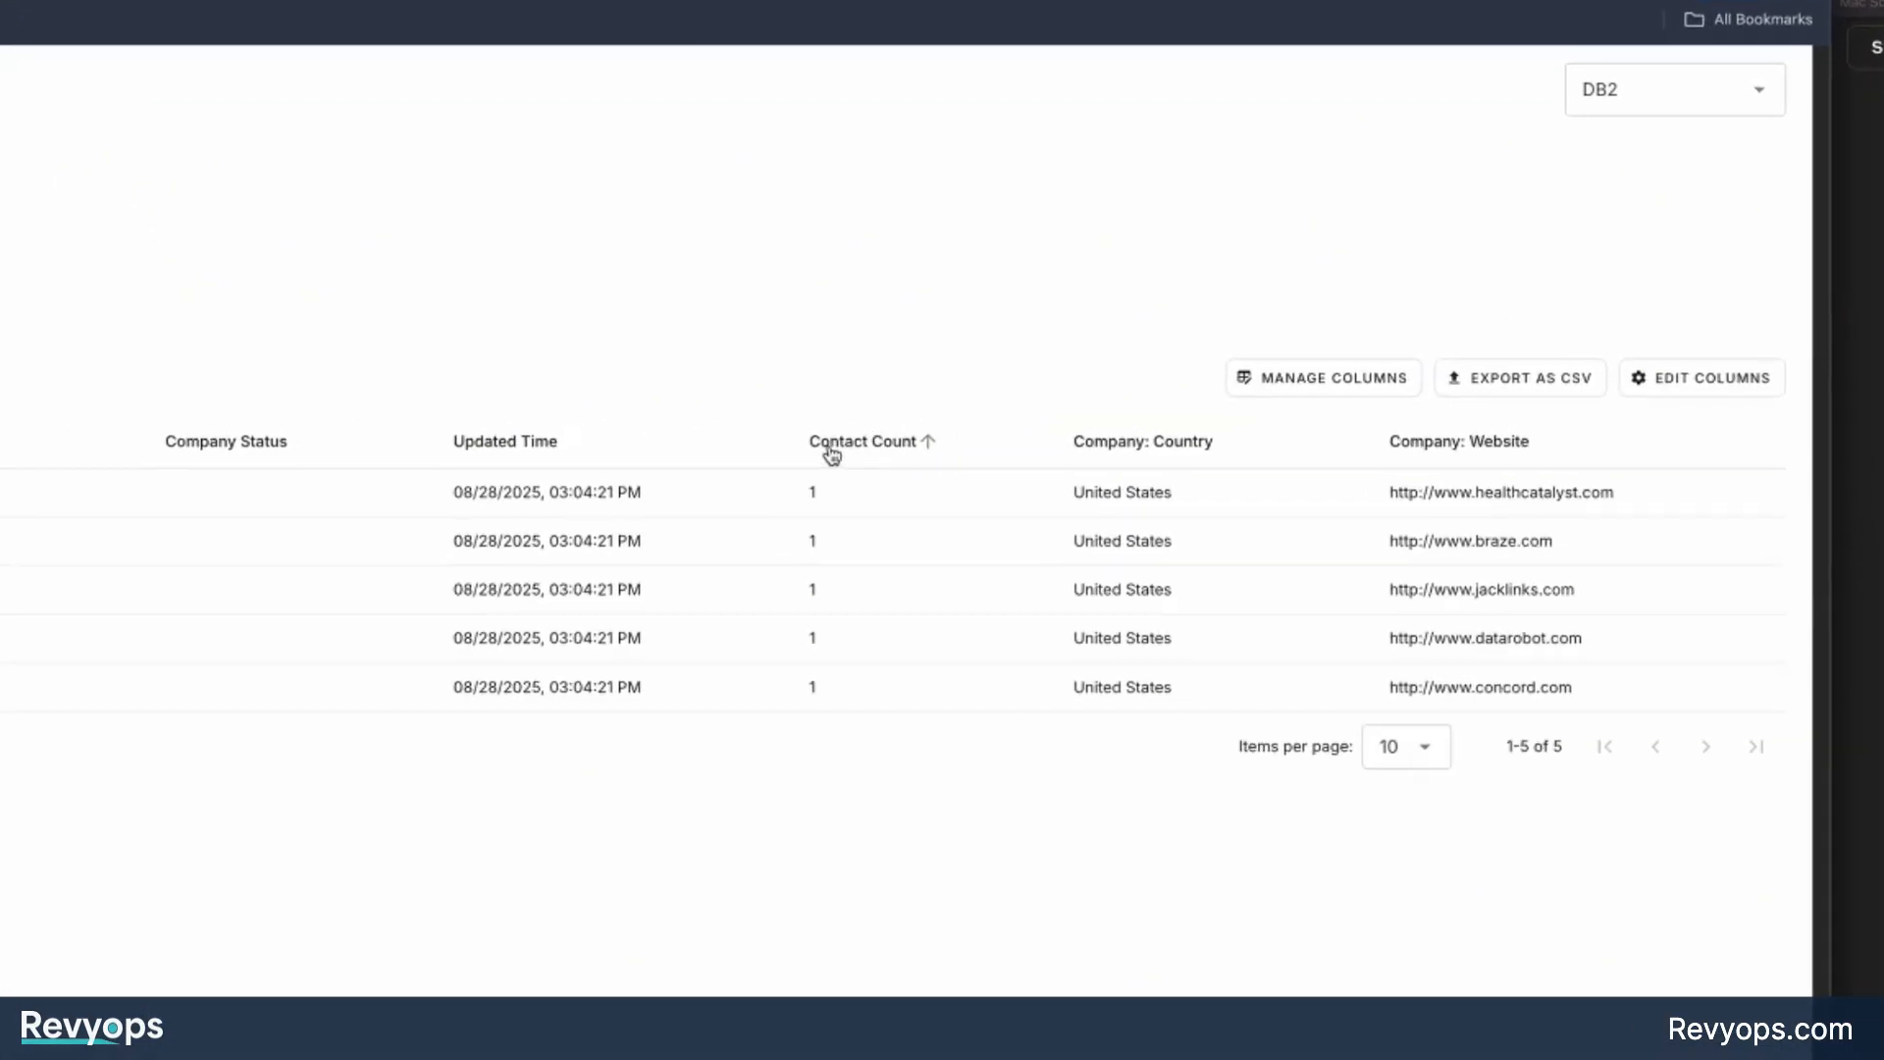
{"action": "double_click", "coordinate": [813, 492]}
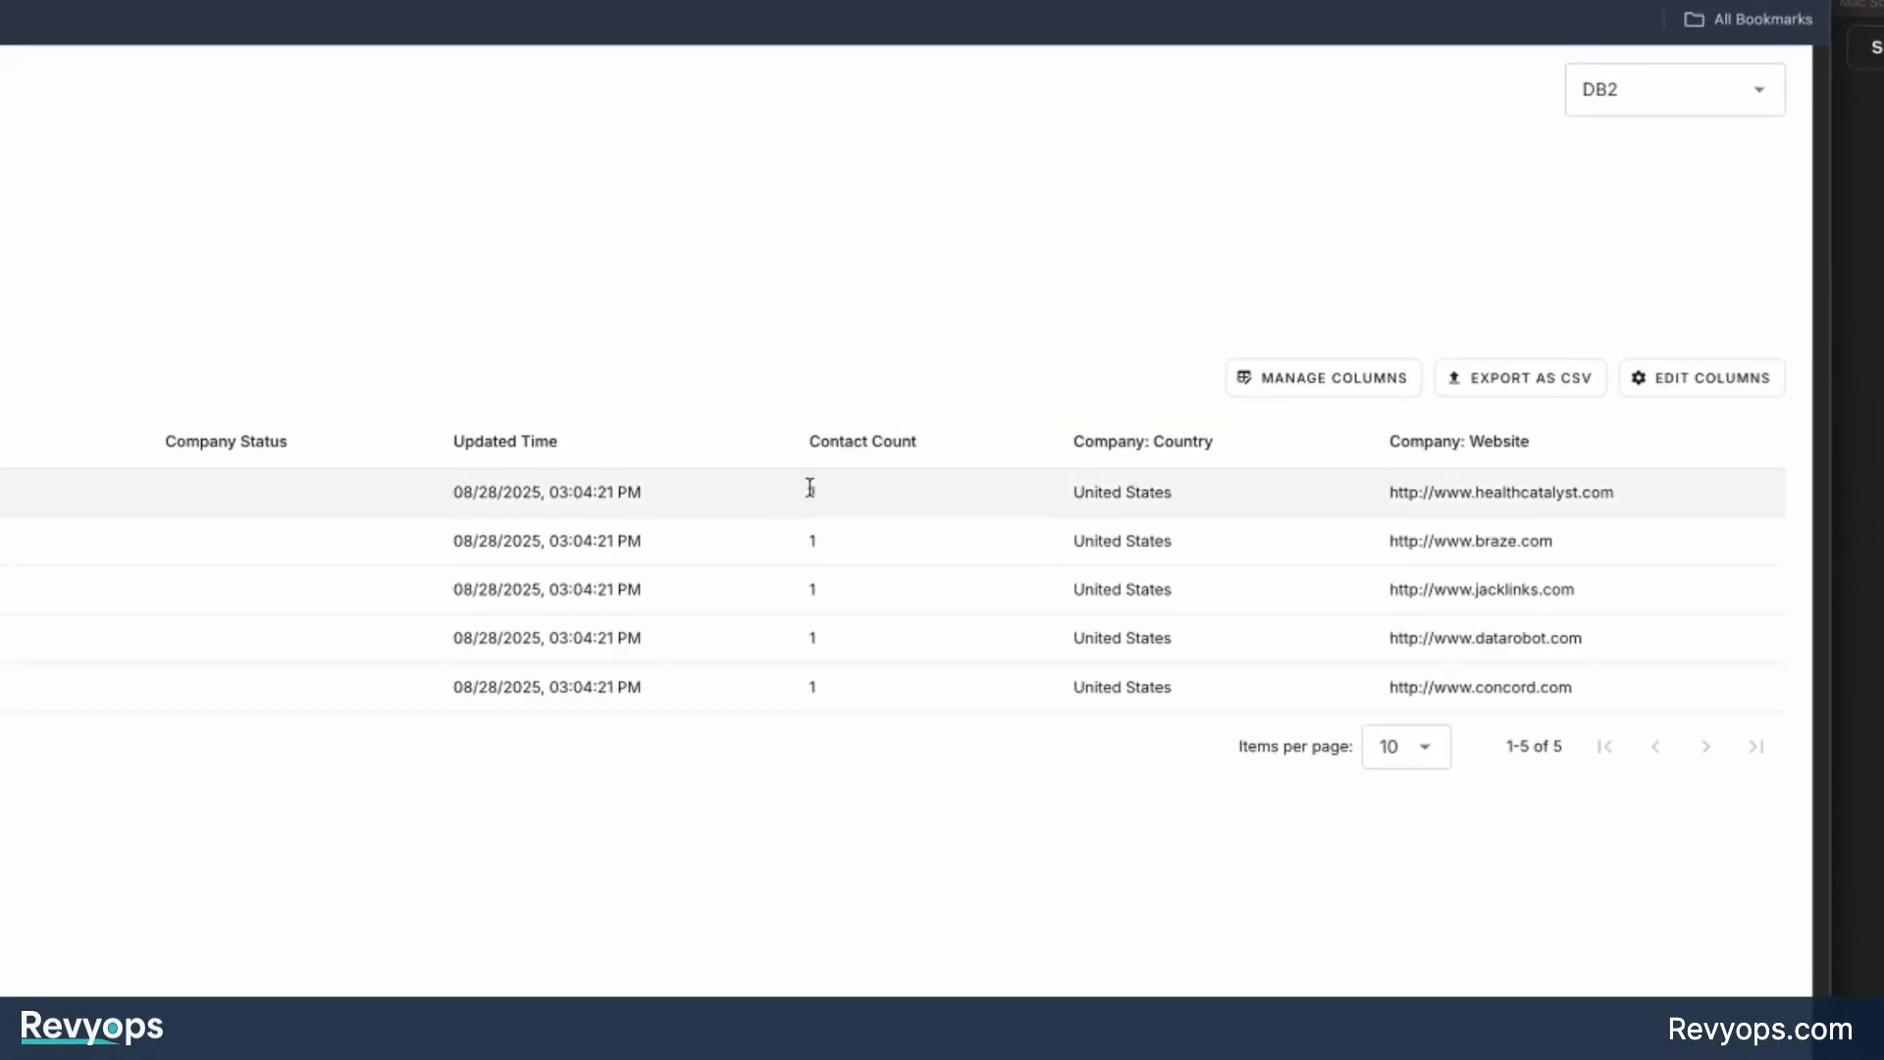